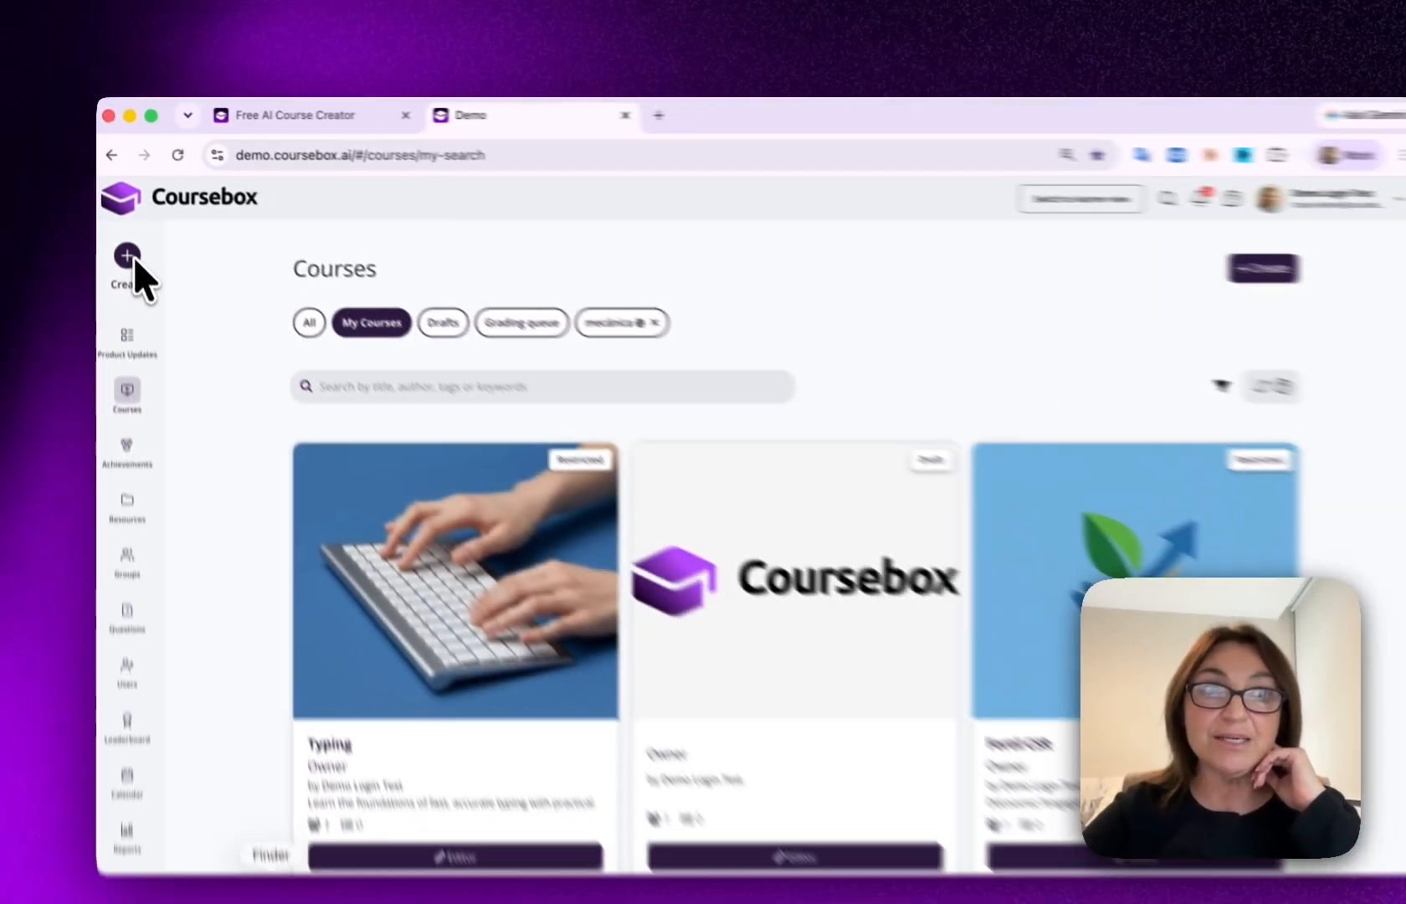
Open the AI course creator and look over its upload, course settings and Australian RTO options.
click(194, 543)
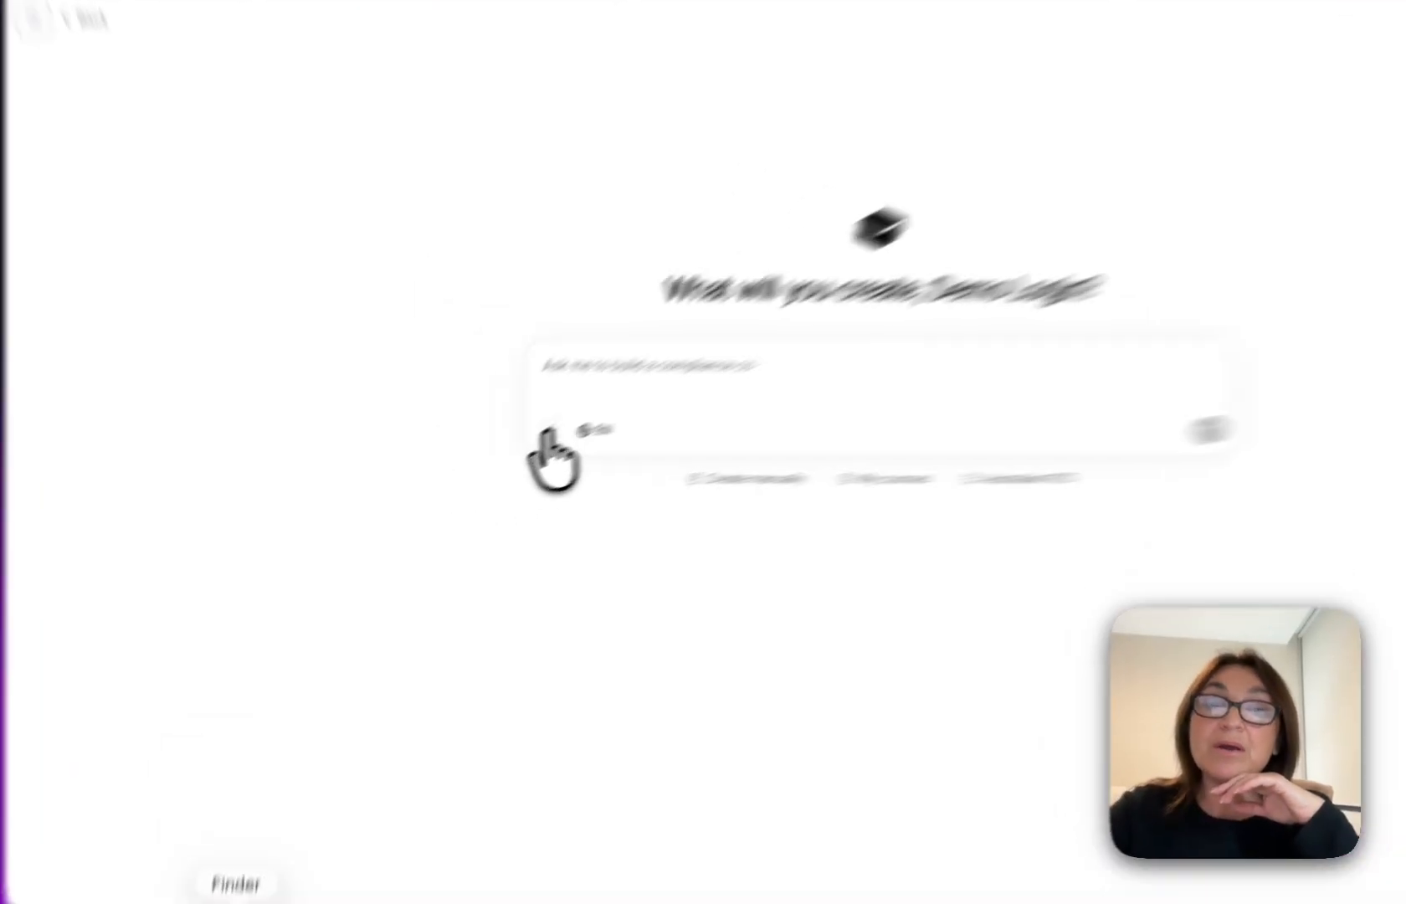
click(549, 431)
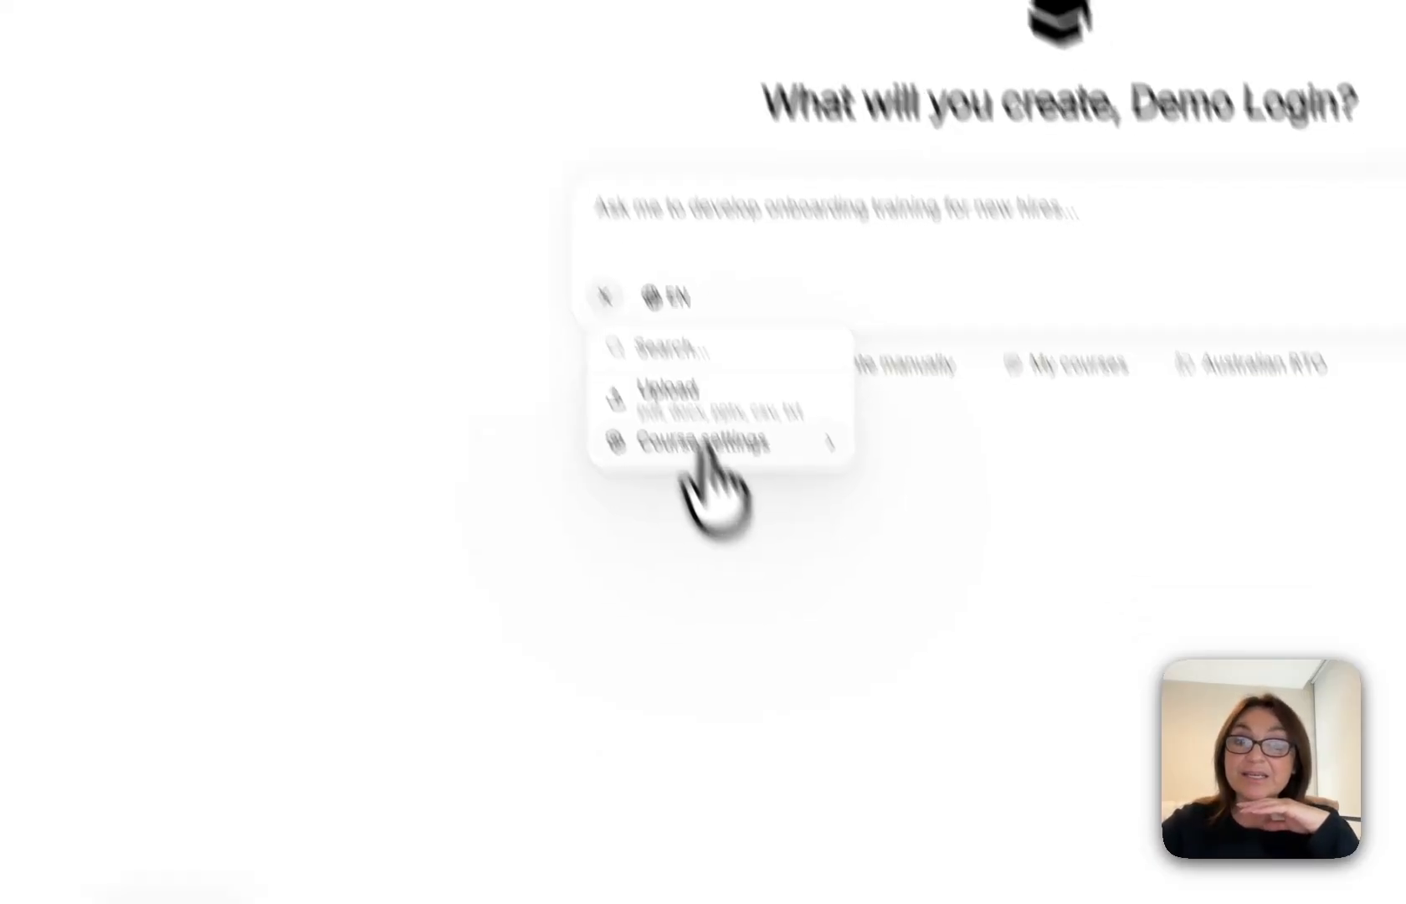
click(718, 473)
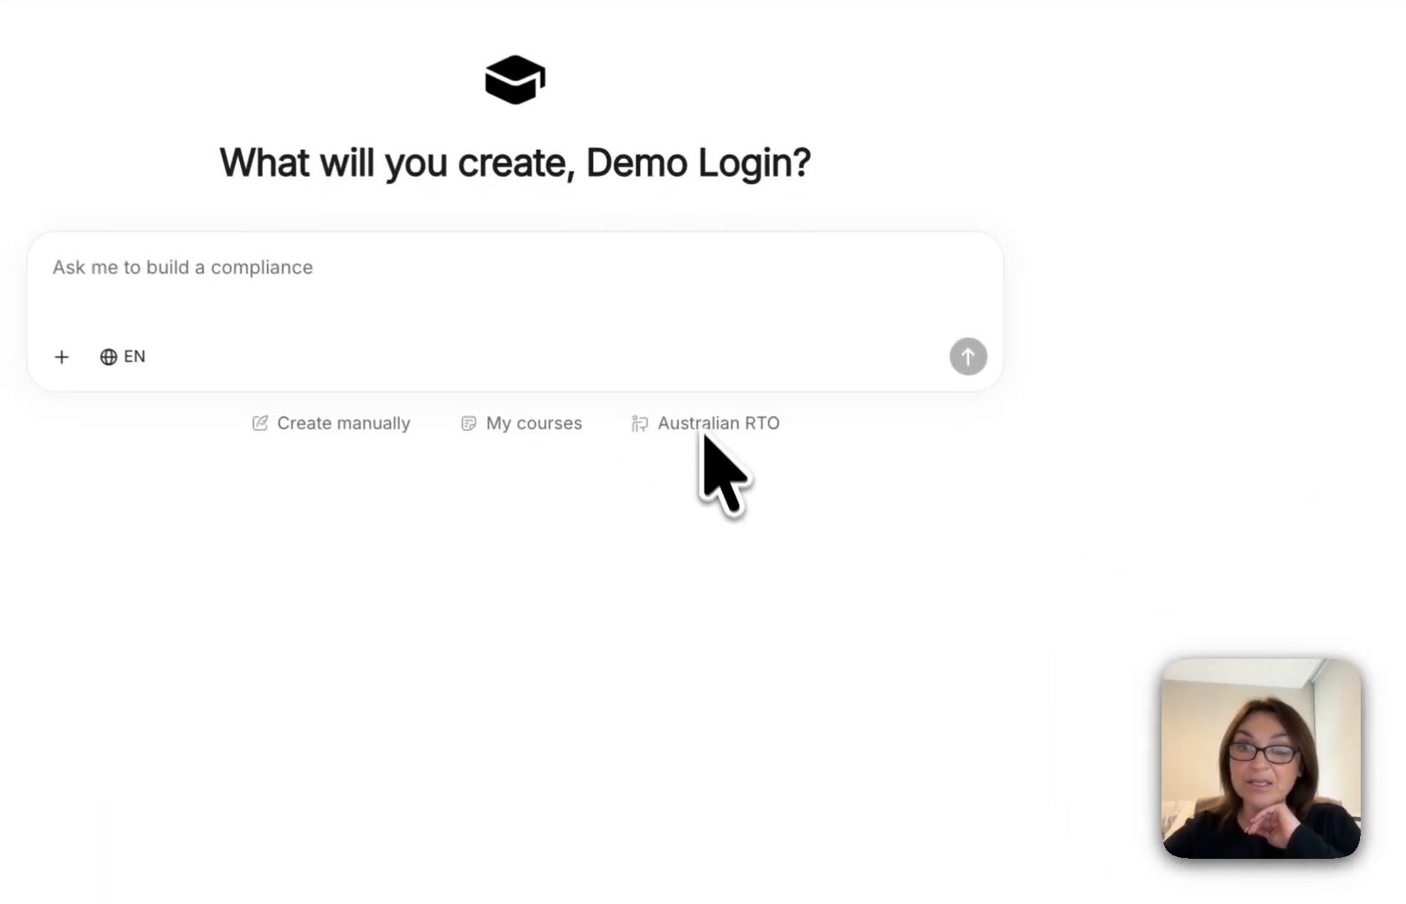
click(716, 429)
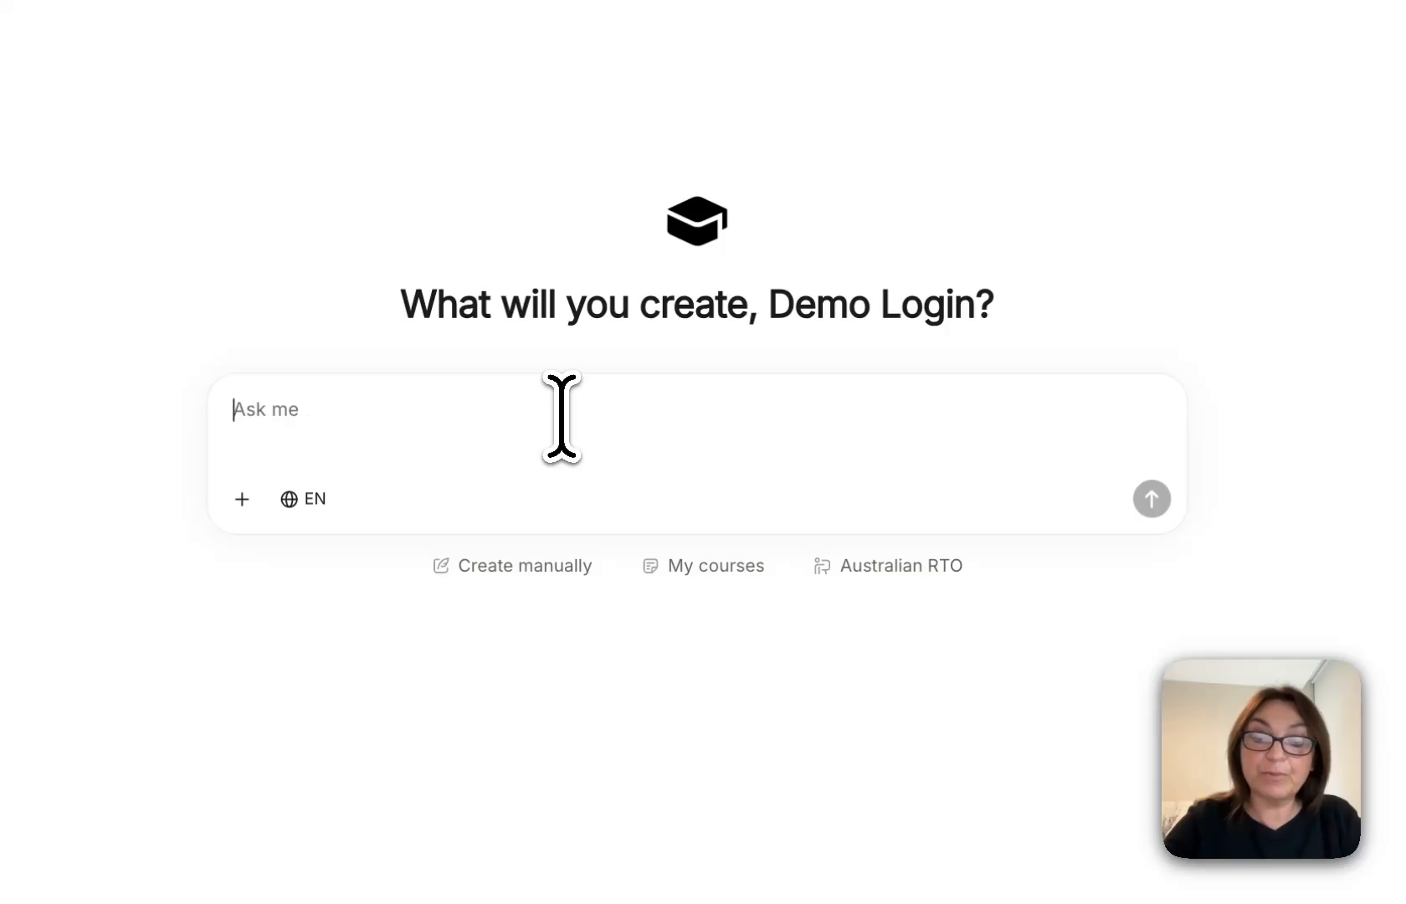
Submit the prompt "please create a course on photography", keeping English Australia as the course language.
text(p)
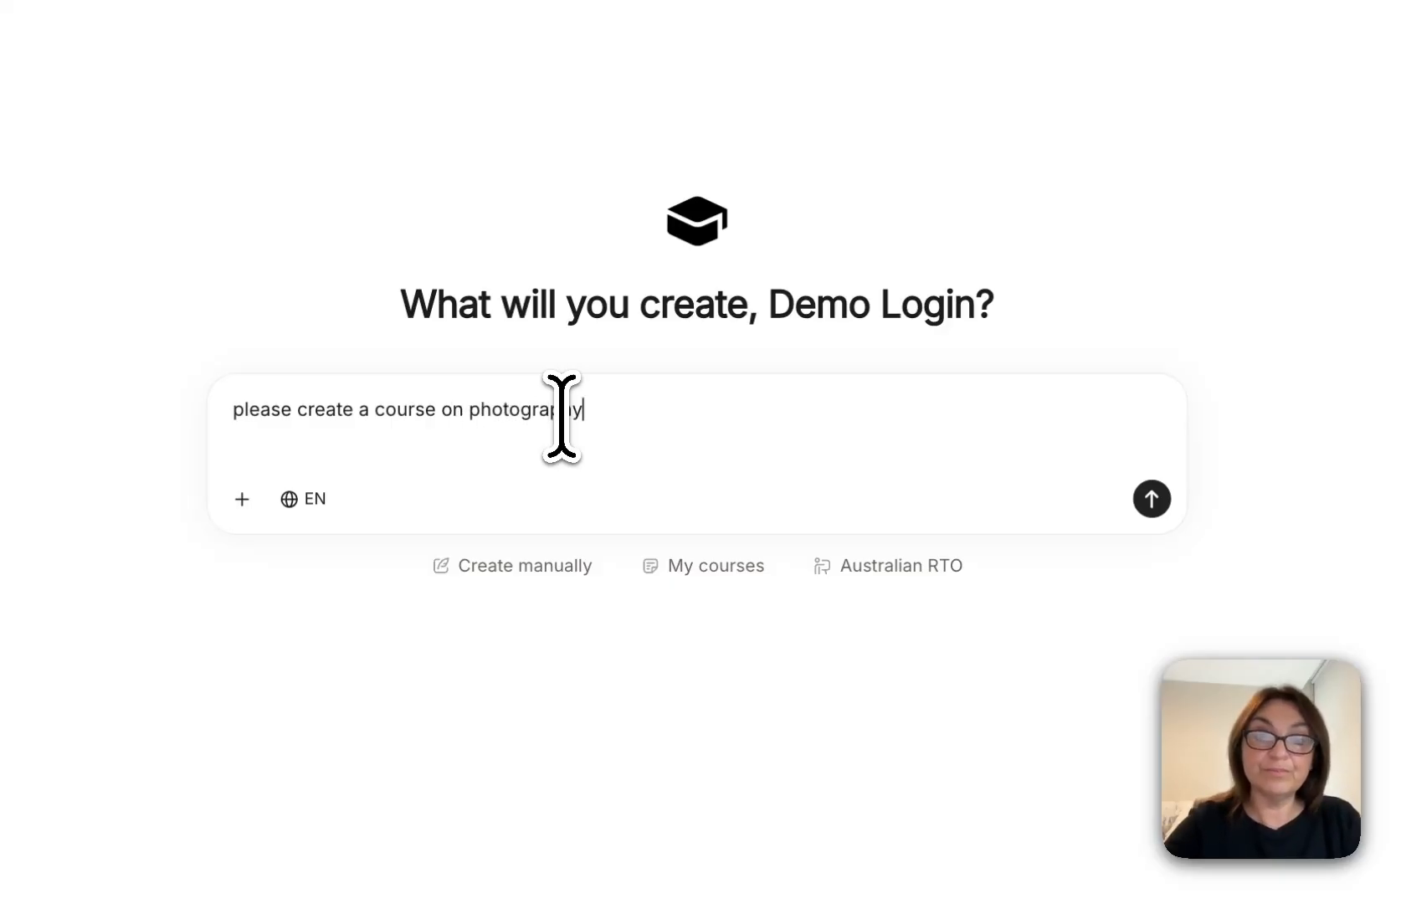
click(291, 499)
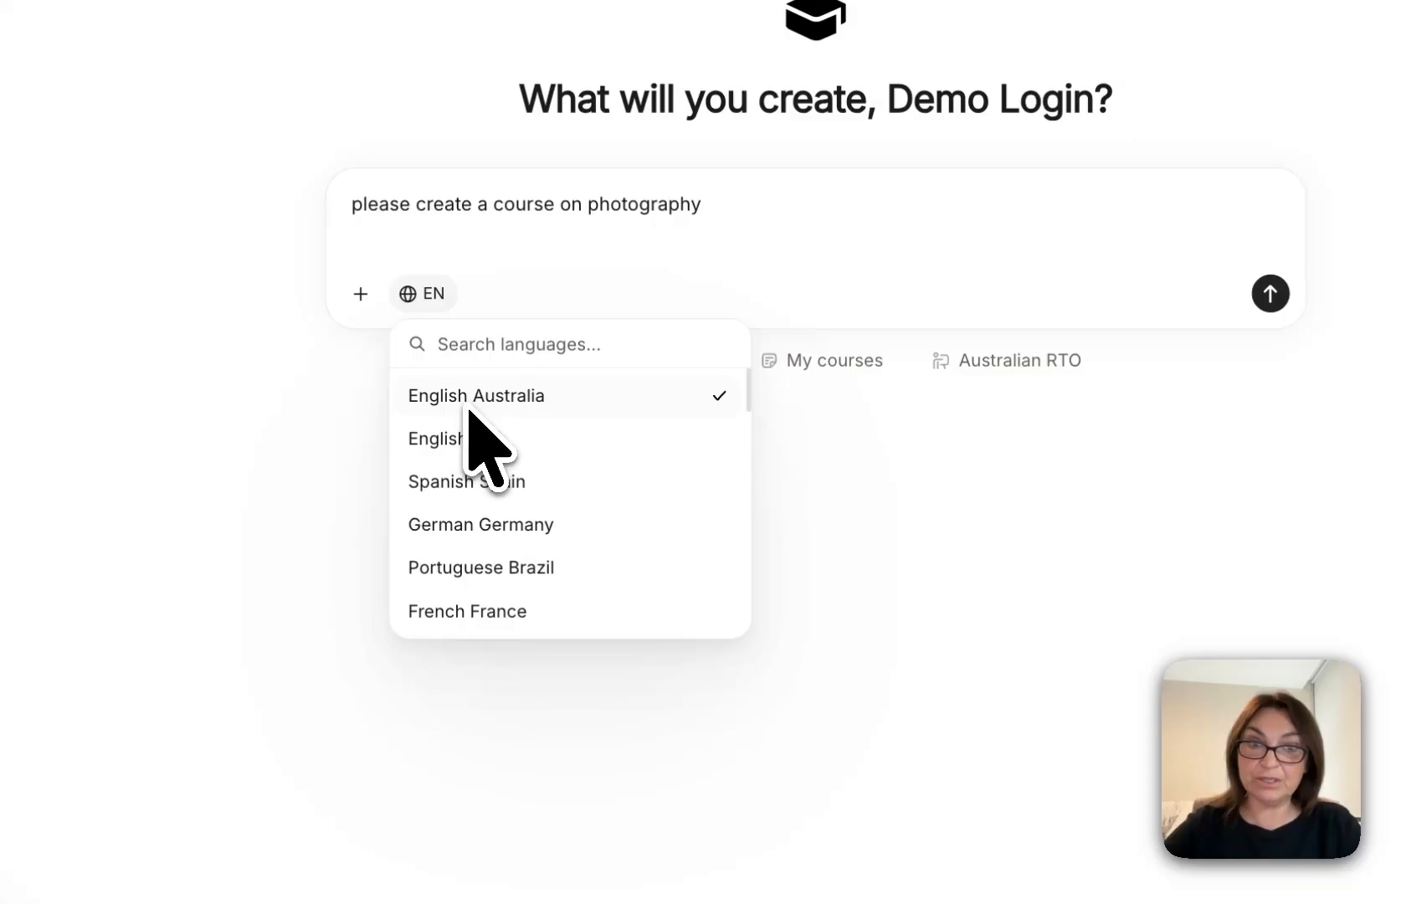
click(921, 481)
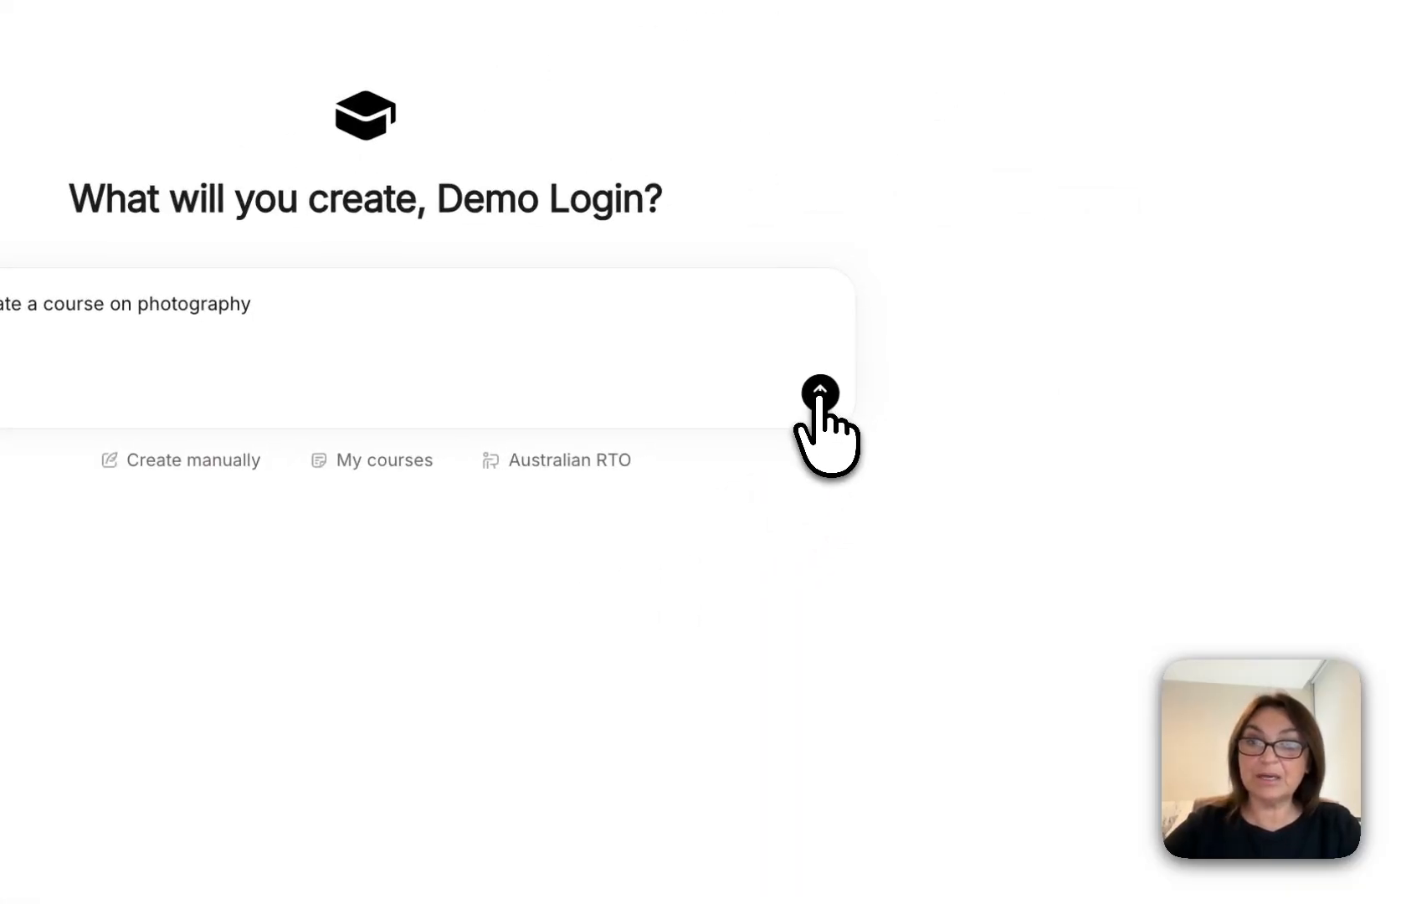
click(908, 374)
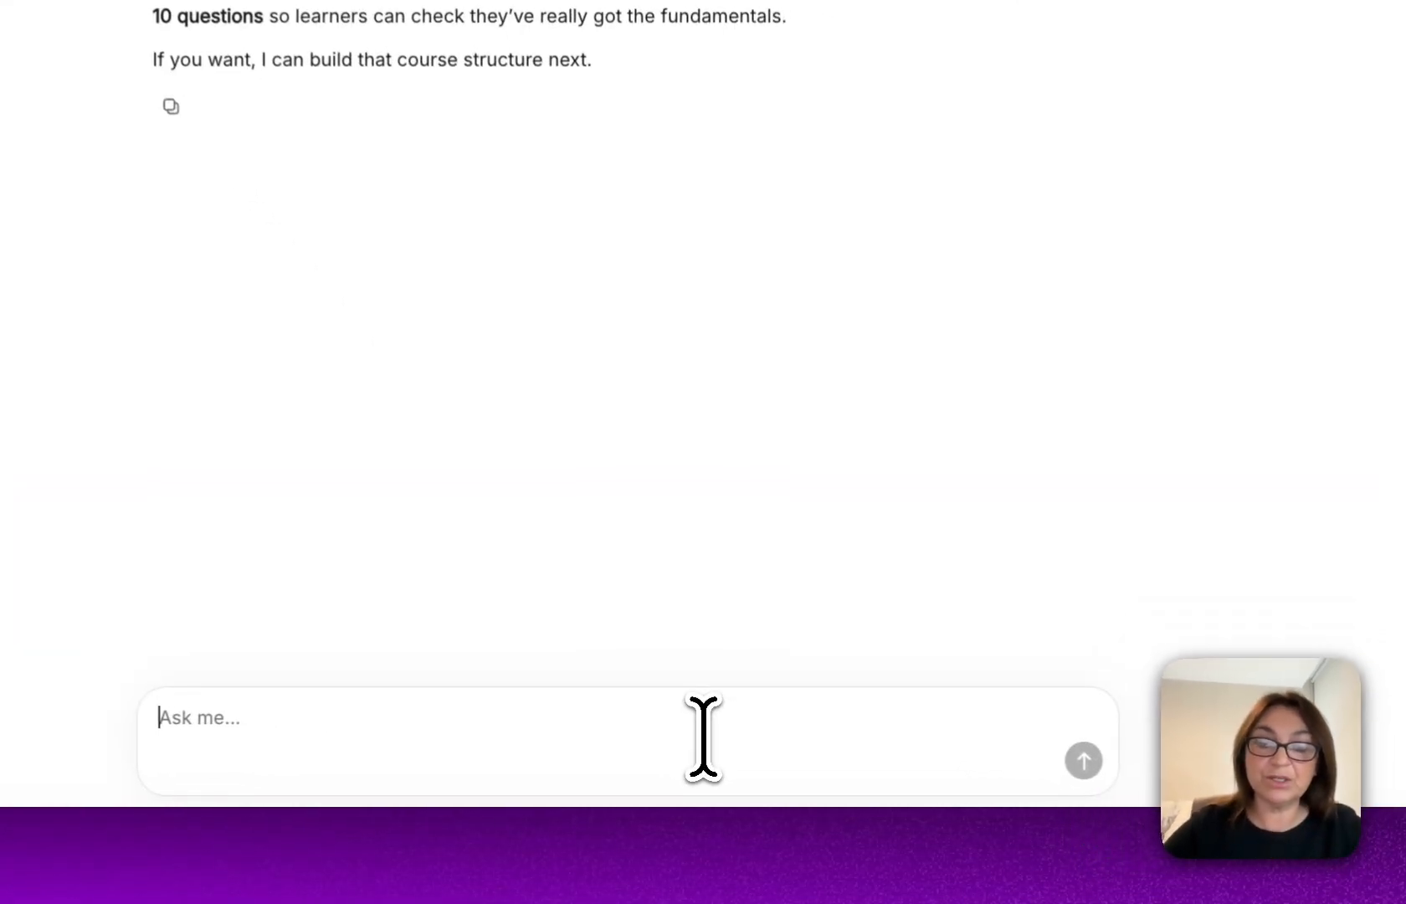
Reply "Yes go ahead" to the assistant to have the photography course structure built.
text(Yes go ah)
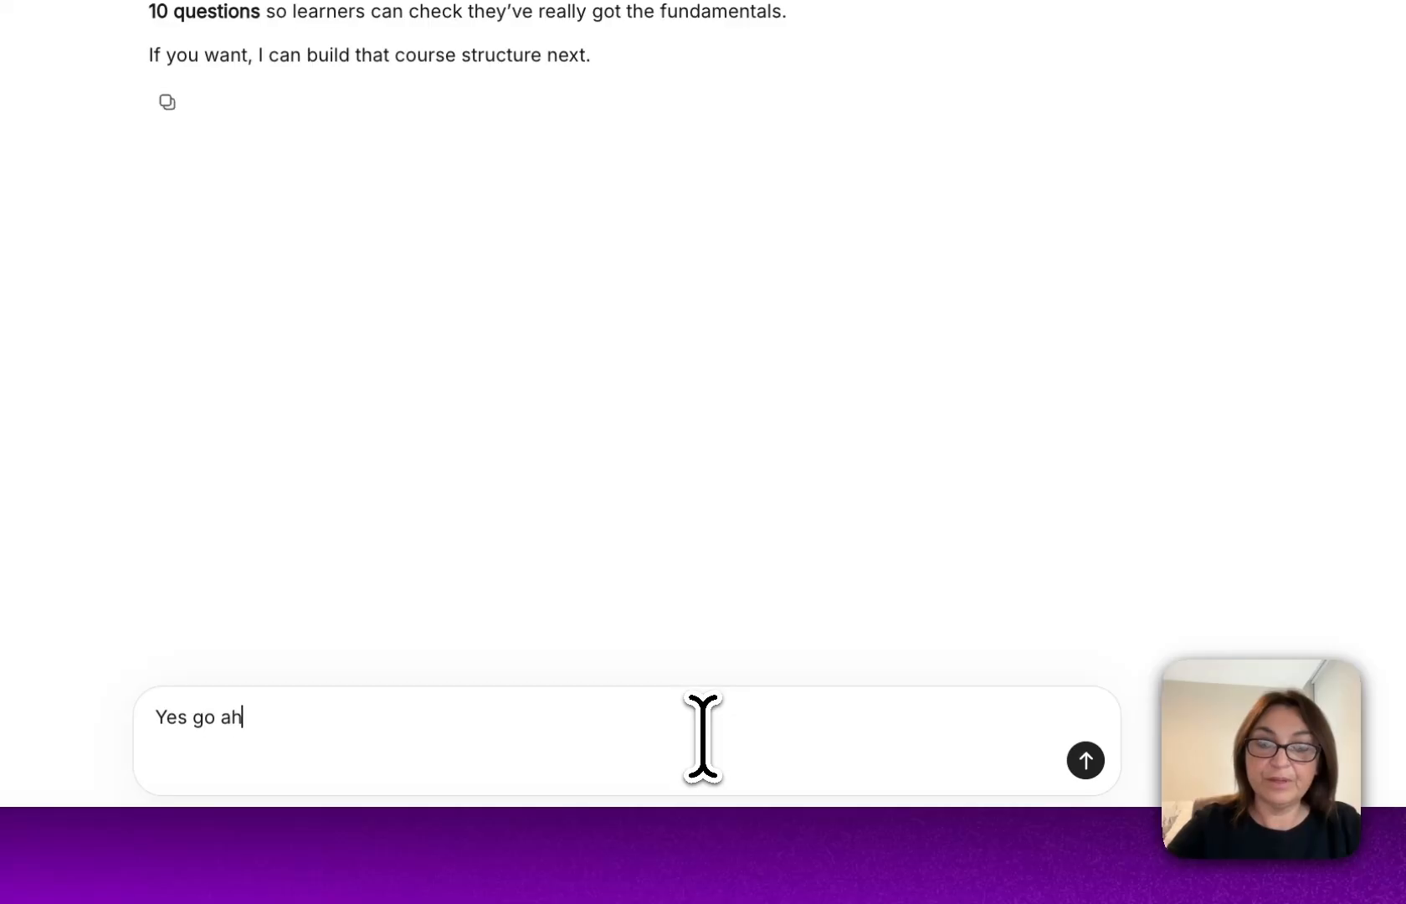
text(ead)
key(Return)
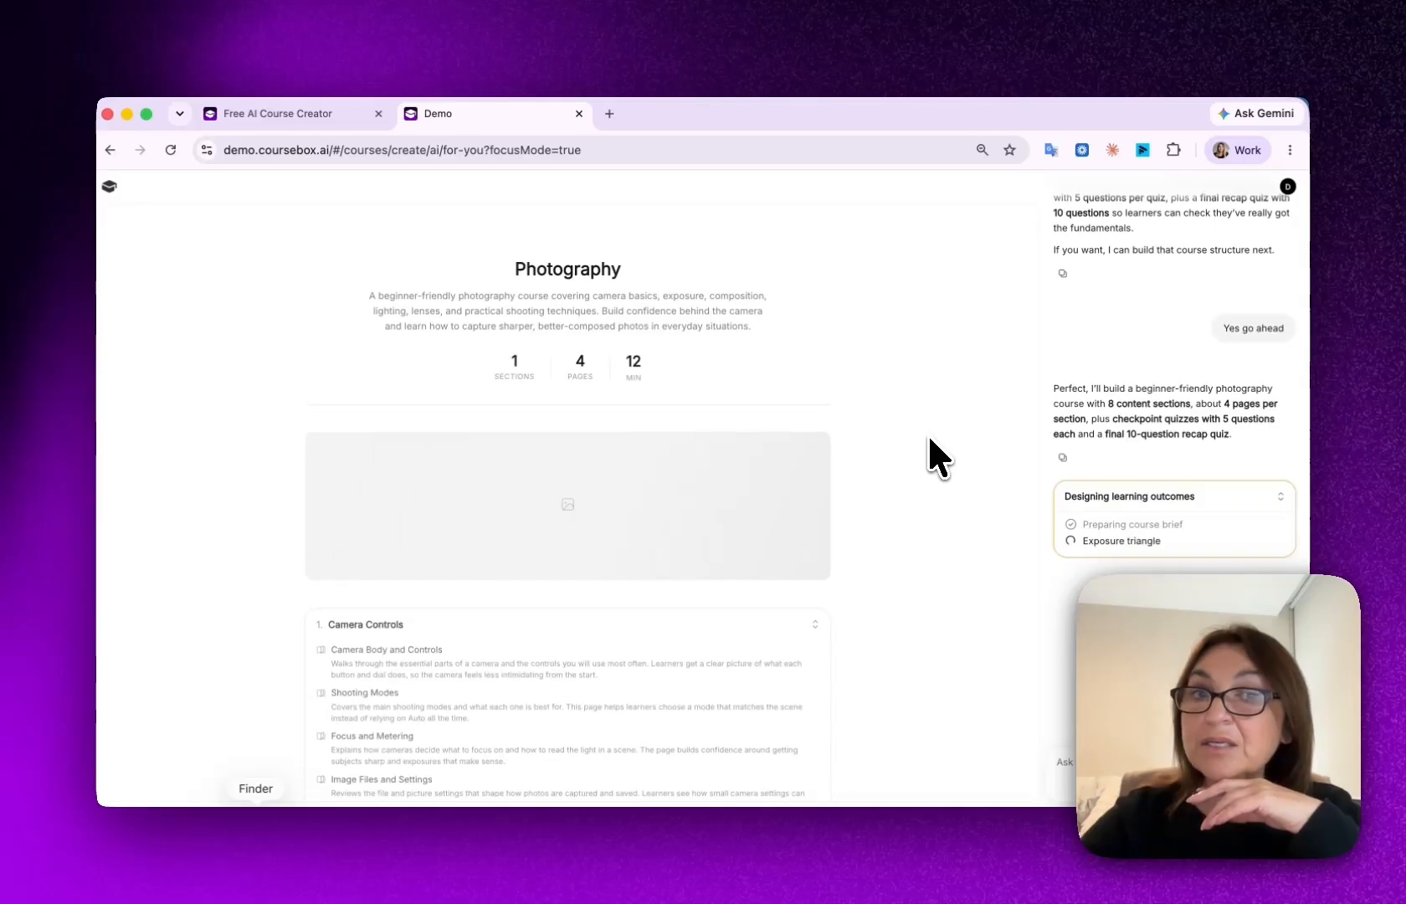
Review the proposed photography outline through to its Summary section and generate the course.
scroll(790, 611, down, 3)
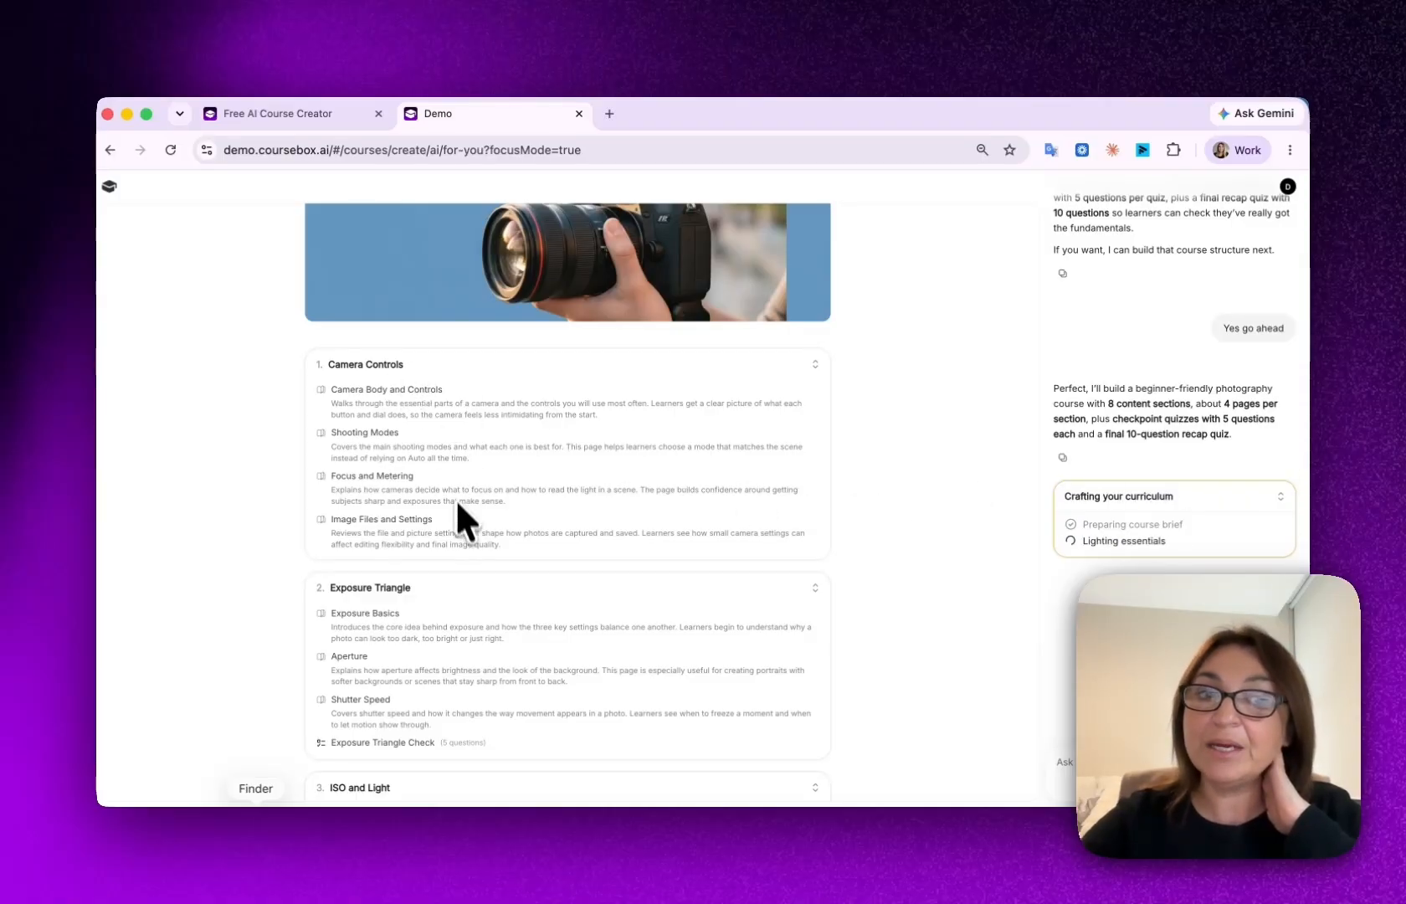
scroll(466, 555, down, 15)
scroll(469, 562, down, 6)
scroll(465, 555, down, 5)
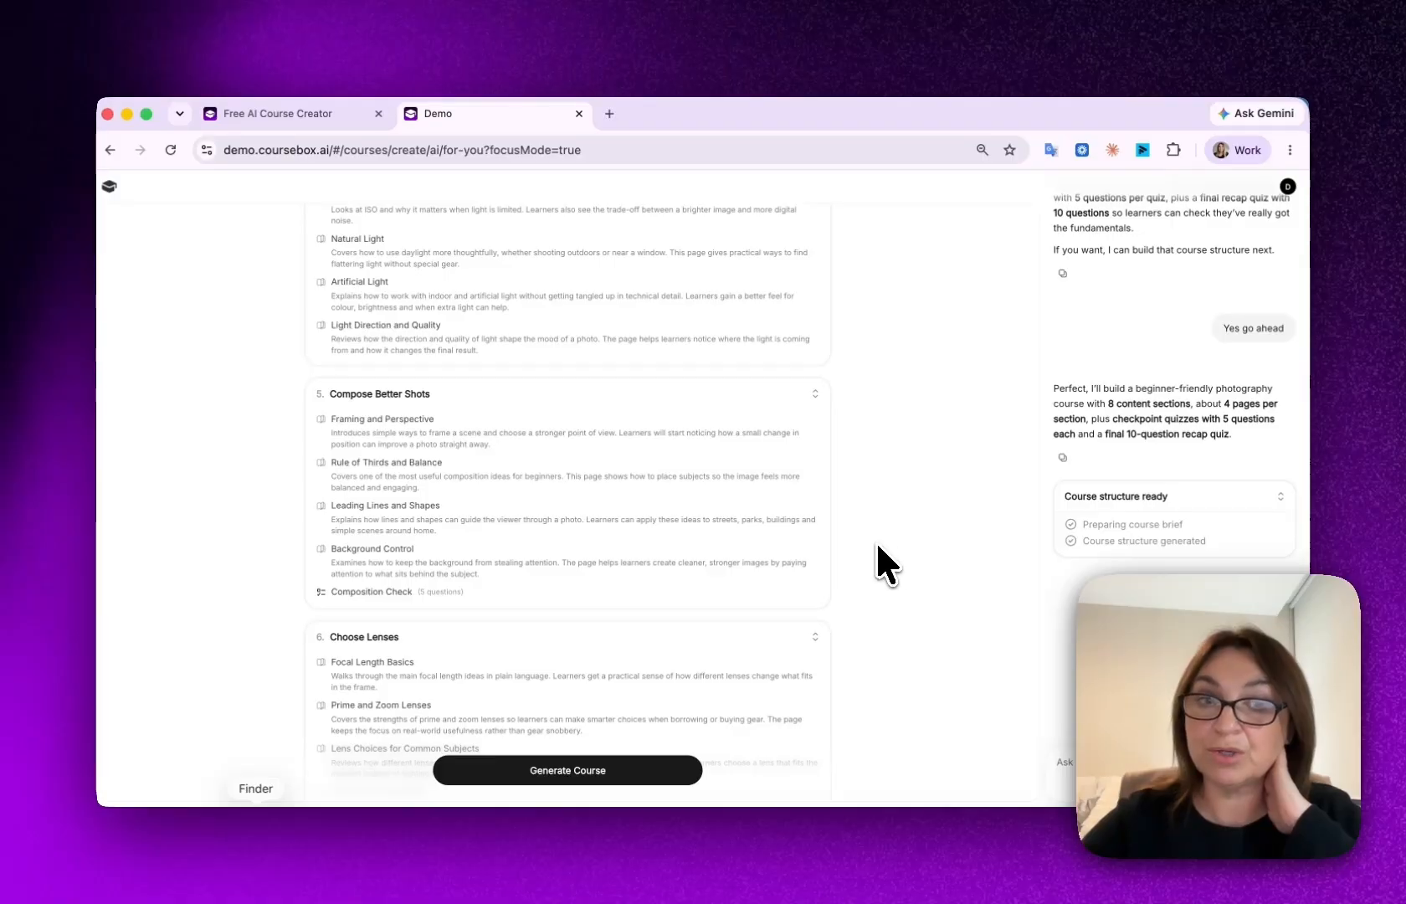
scroll(636, 501, down, 10)
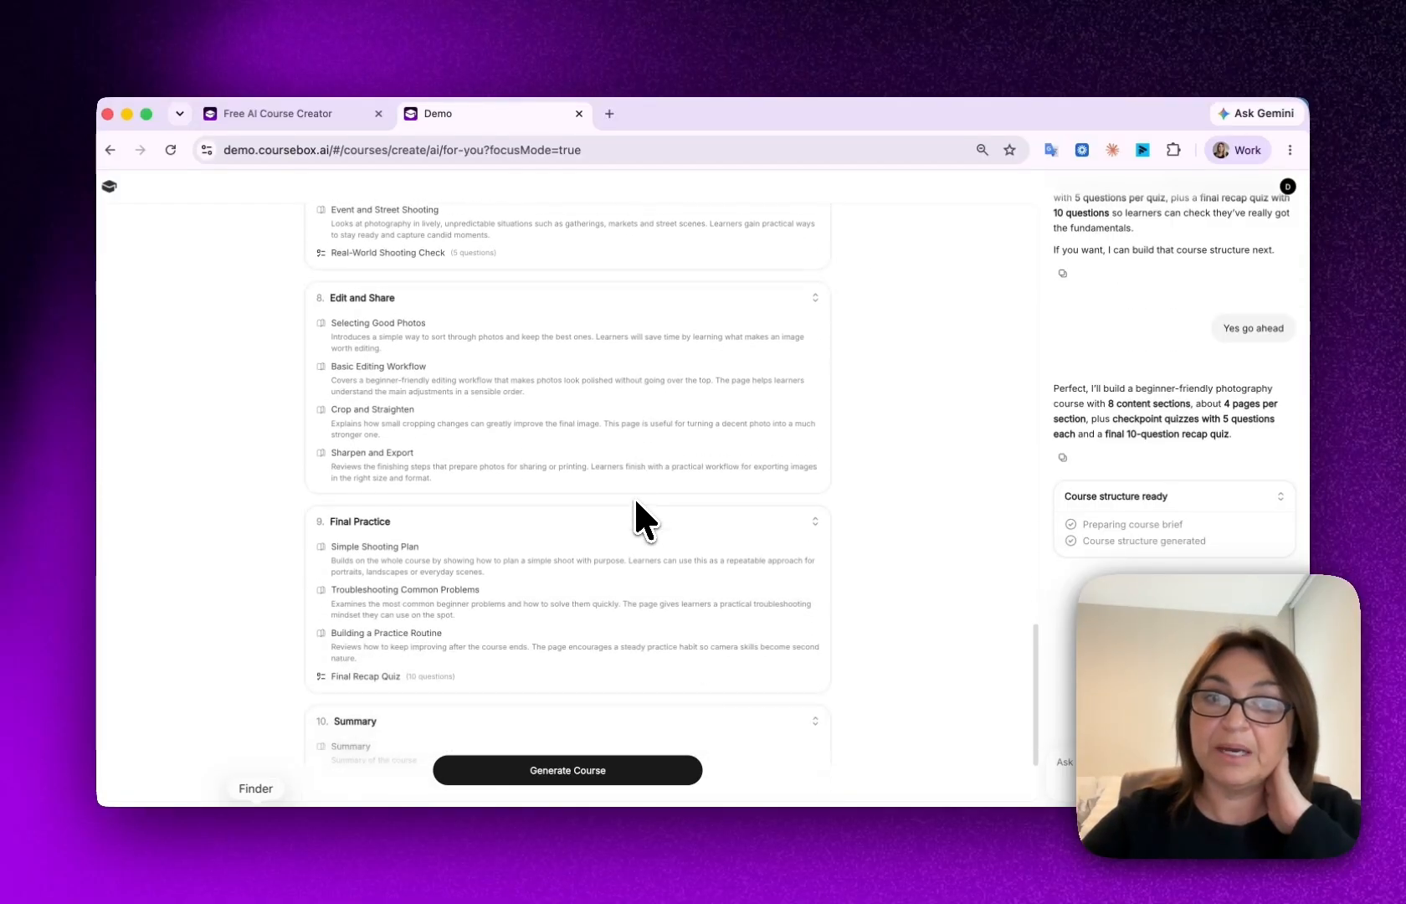
scroll(636, 500, down, 4)
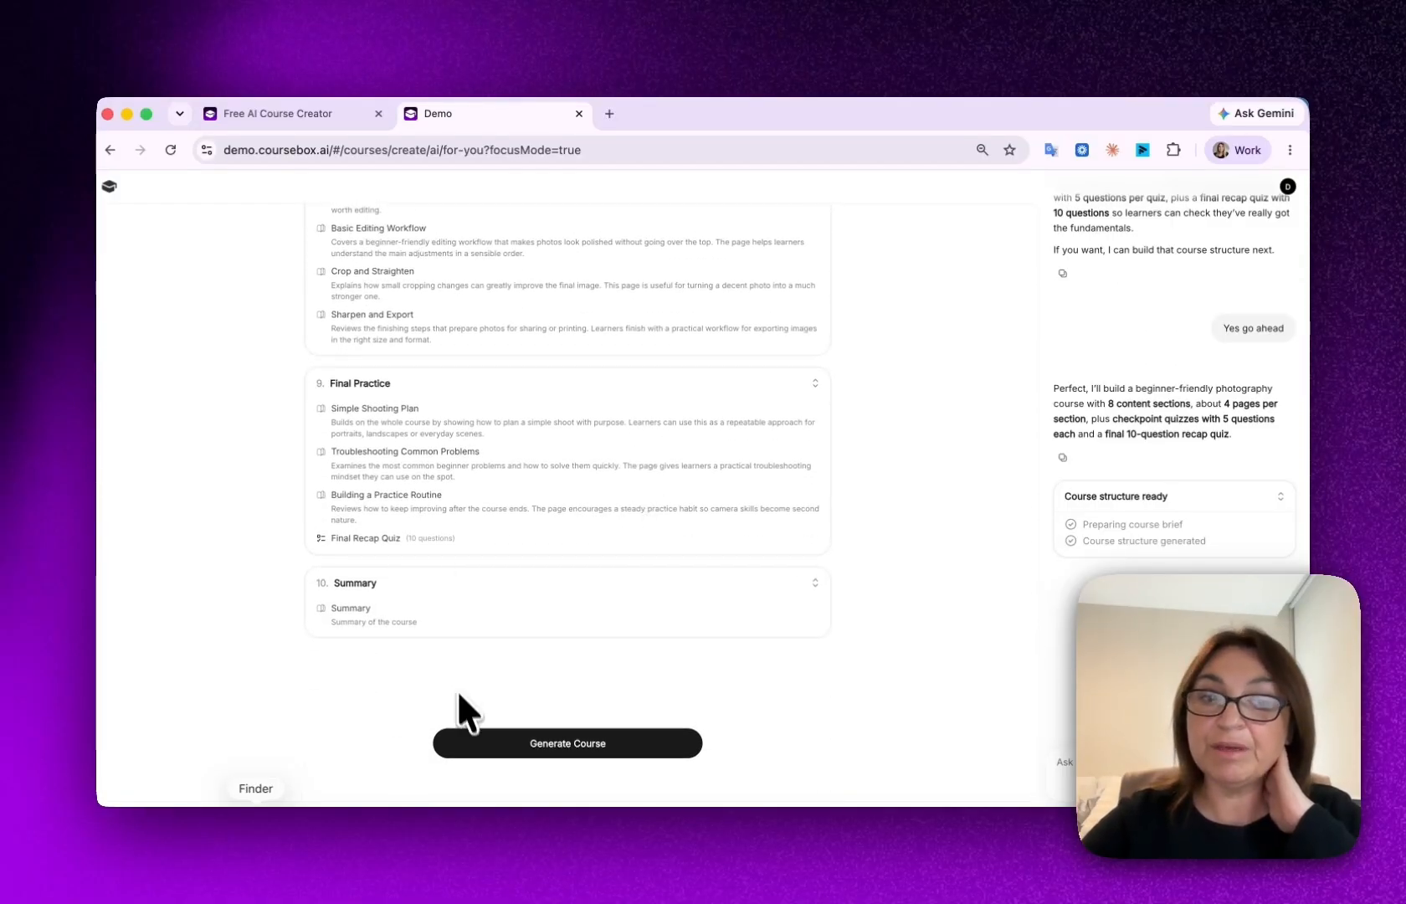
click(469, 749)
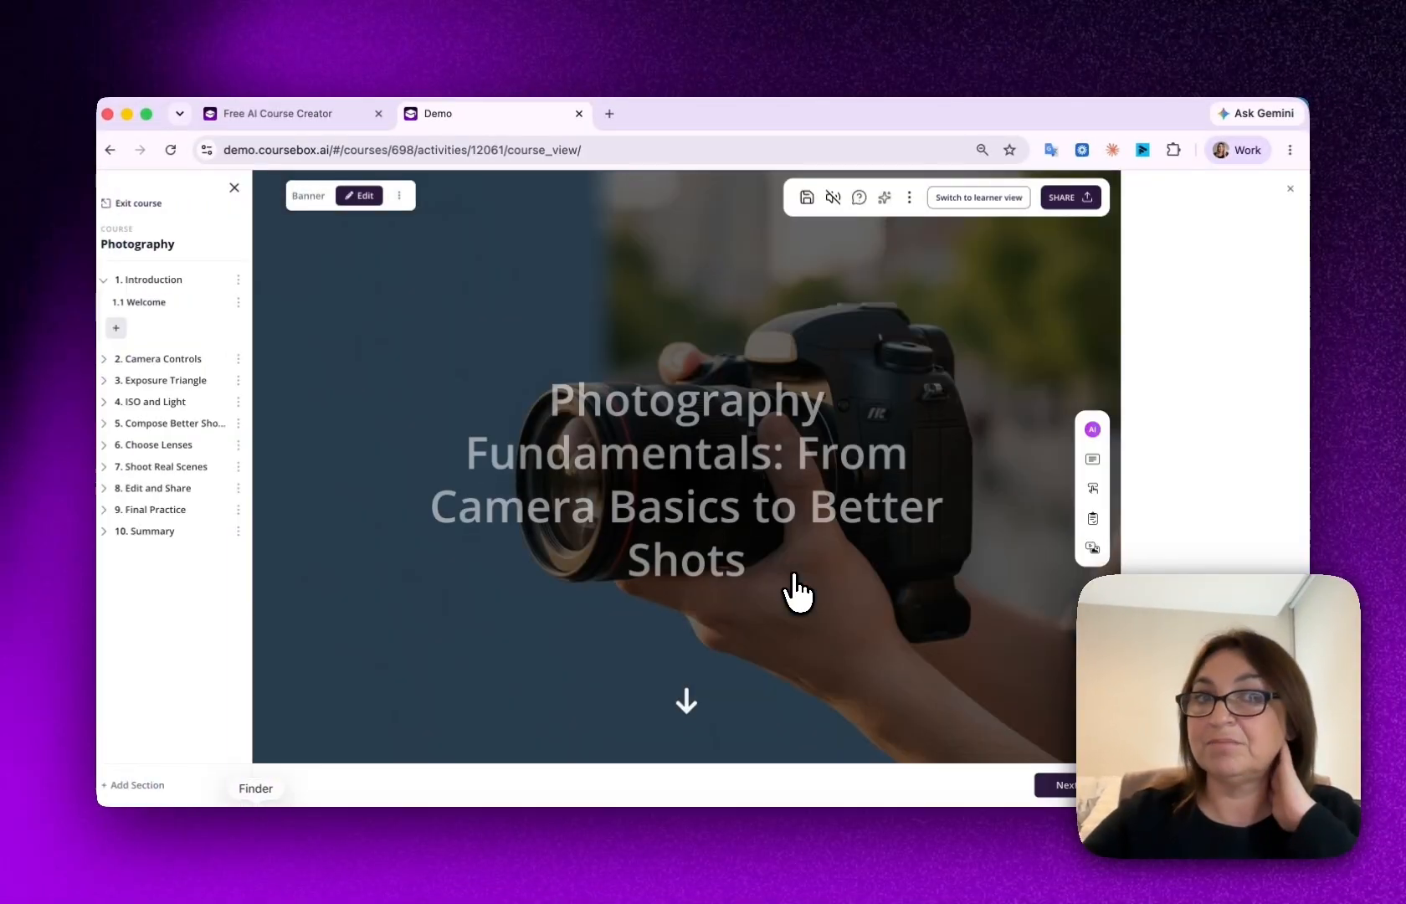
Look through the generated course's Welcome page and the Camera Body and Controls lesson in section 2.
scroll(816, 612, down, 15)
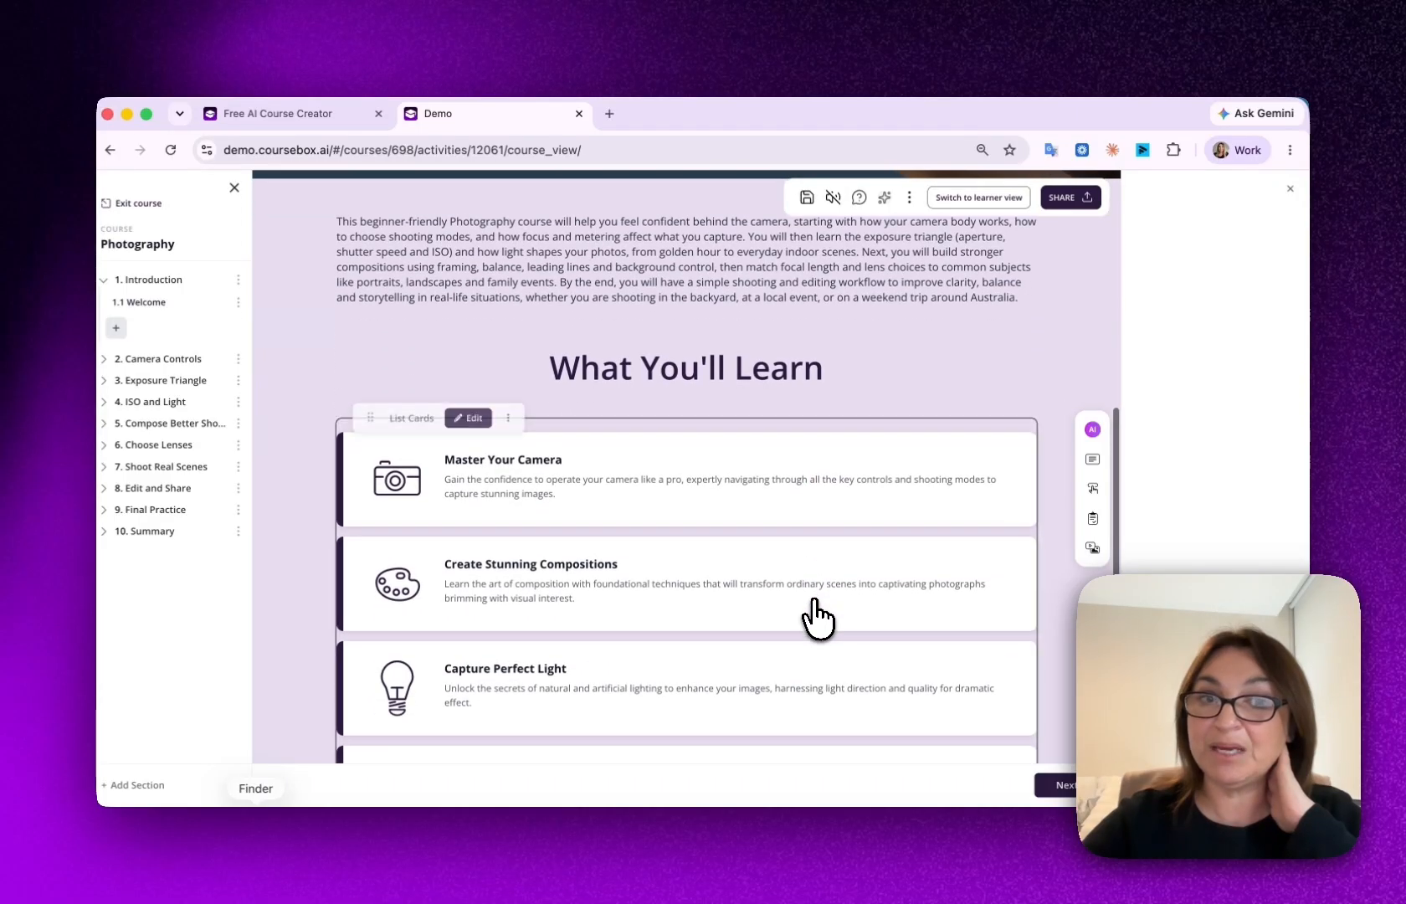
scroll(811, 615, up, 15)
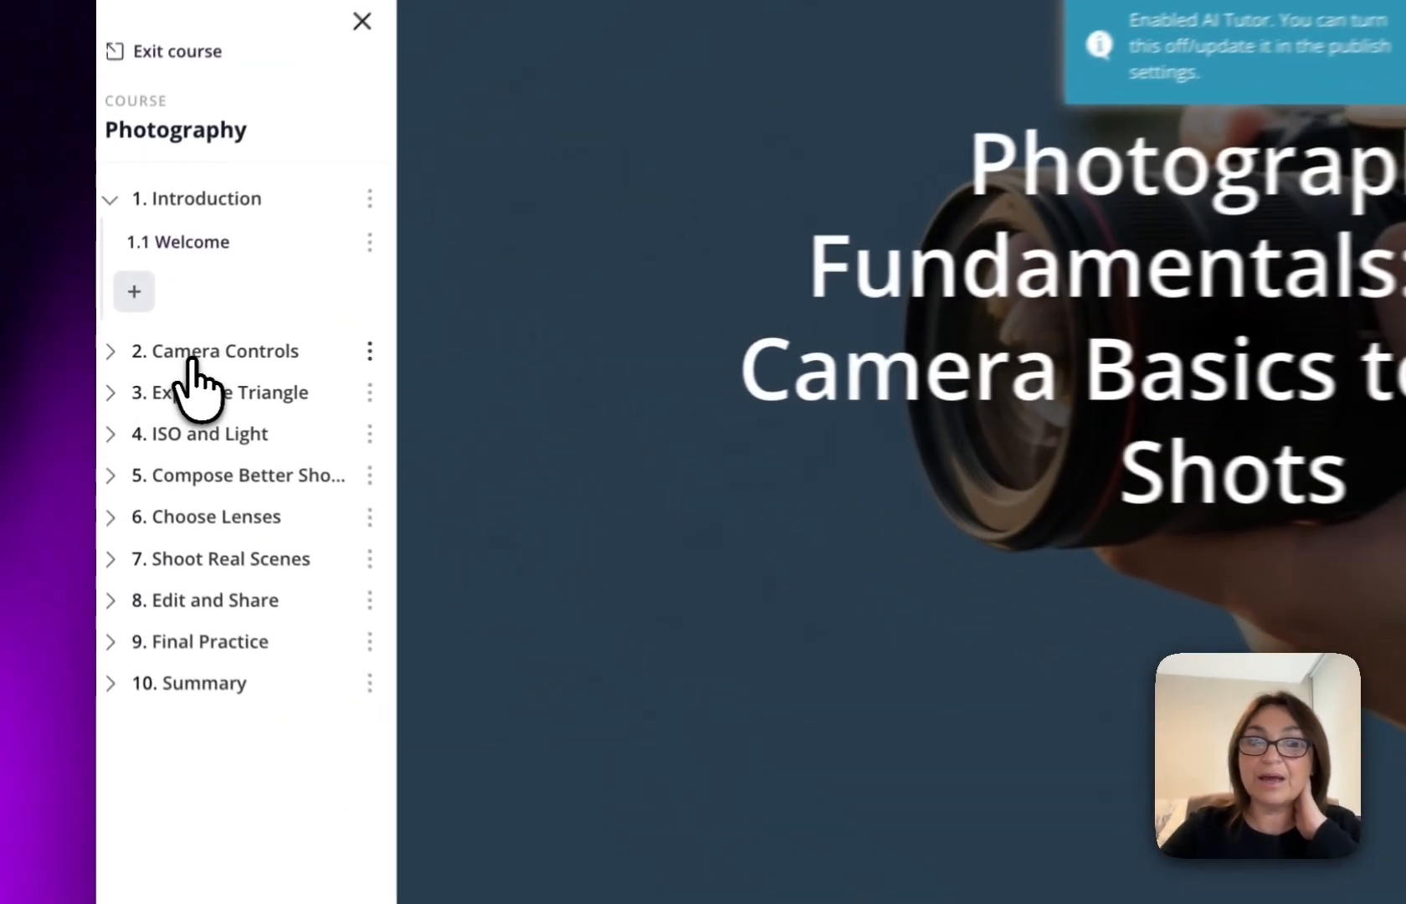
click(146, 360)
click(206, 397)
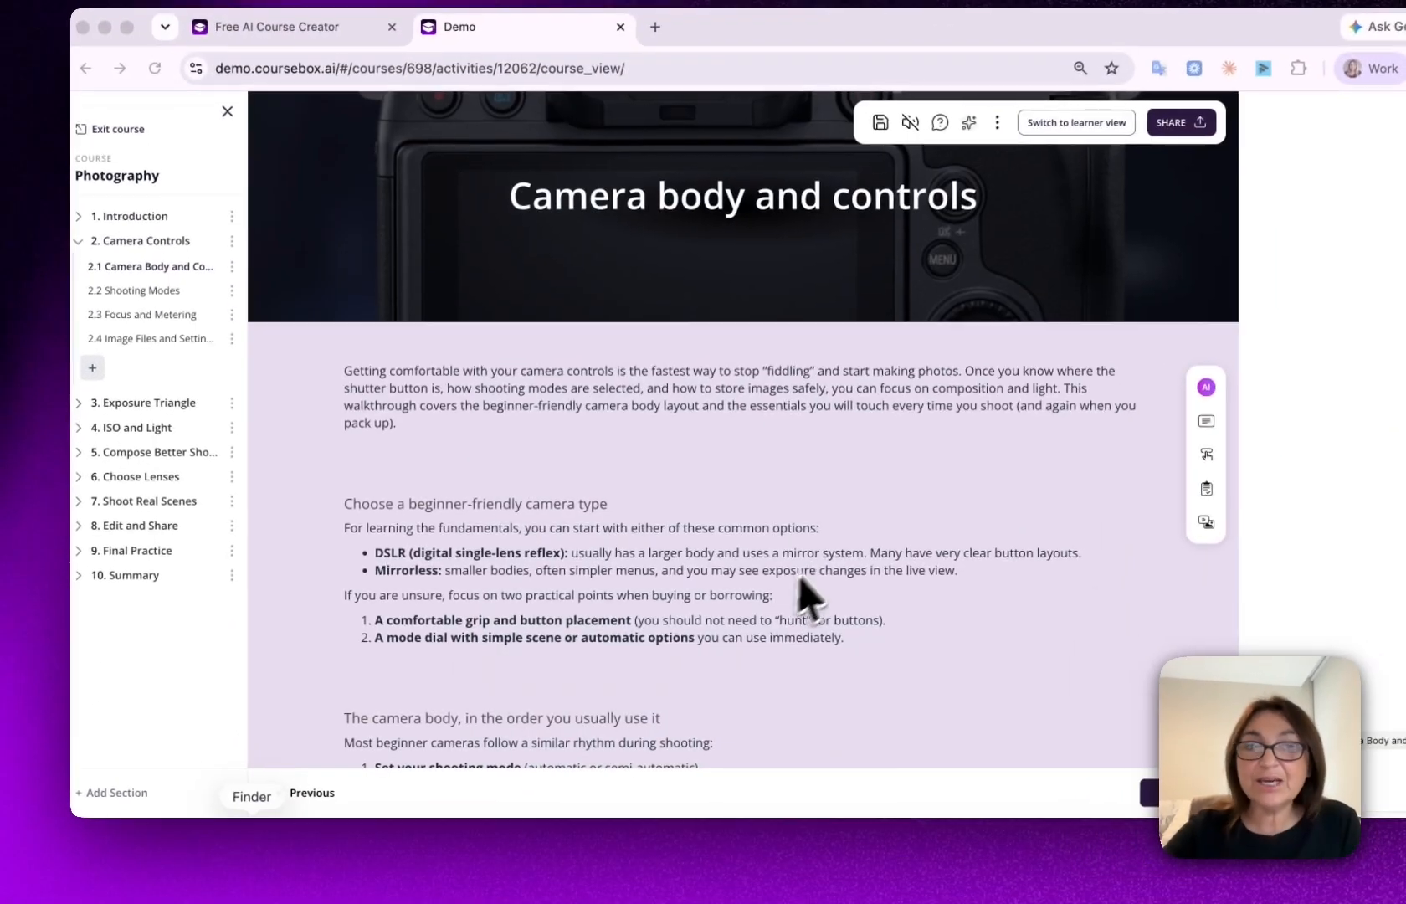
scroll(762, 595, down, 5)
scroll(832, 577, down, 12)
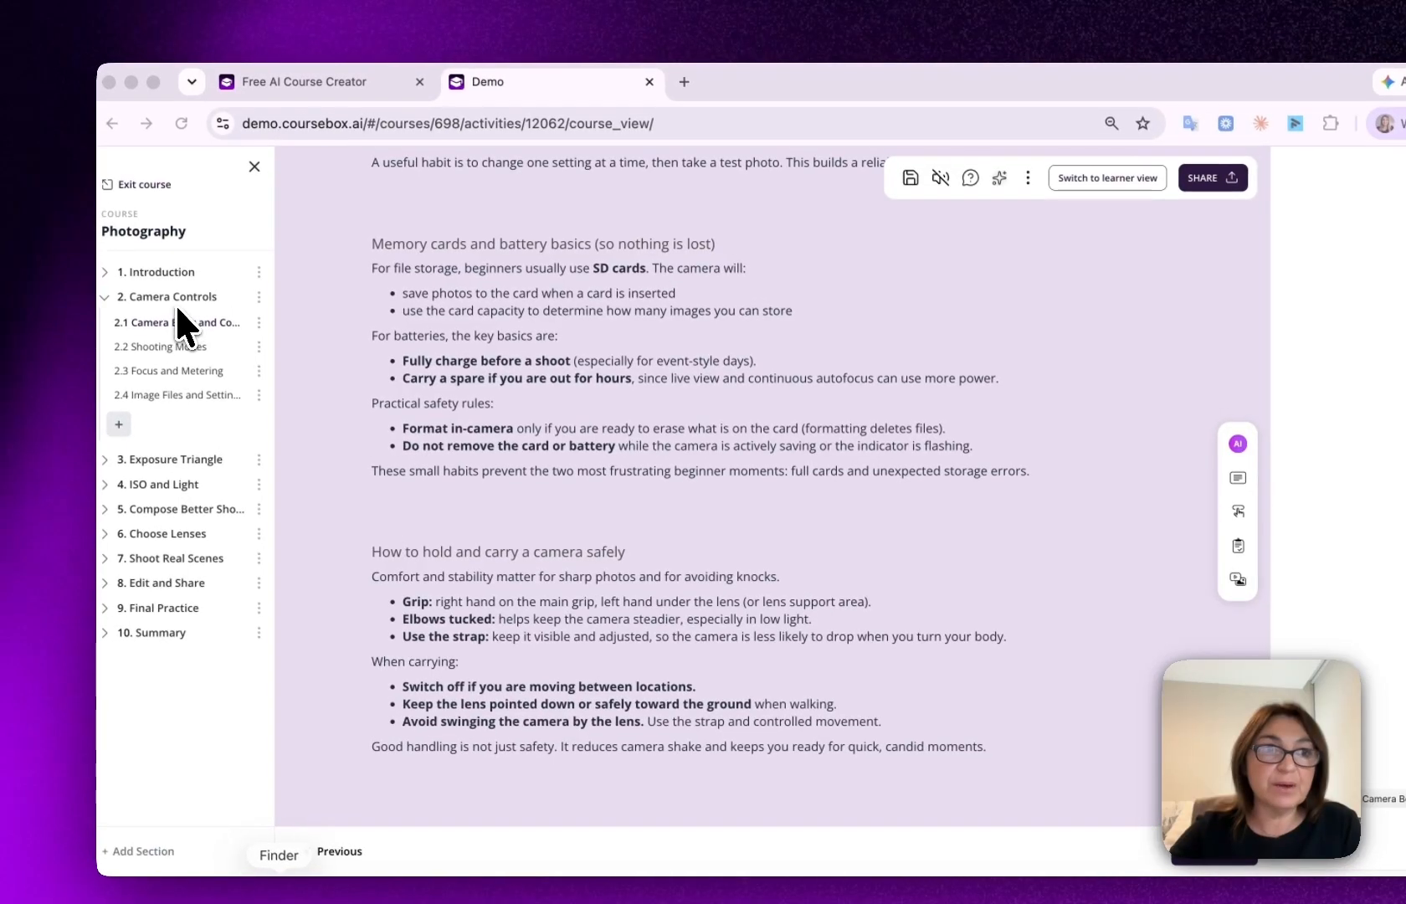
Open lesson 2.2 Shooting Modes and examine its mode cards, text blocks and image block.
click(177, 345)
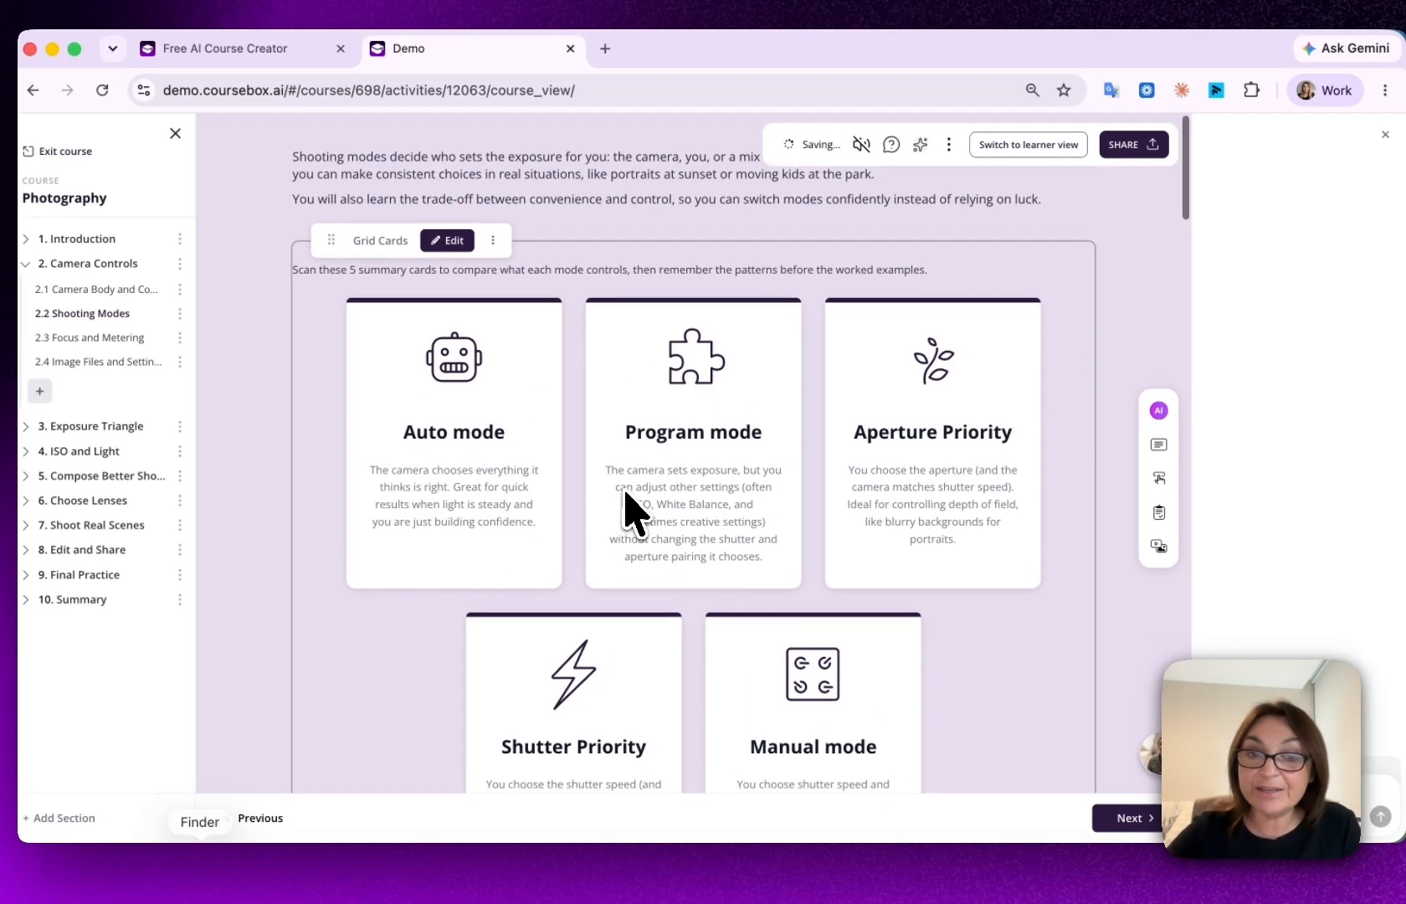
scroll(706, 540, down, 5)
scroll(637, 510, down, 4)
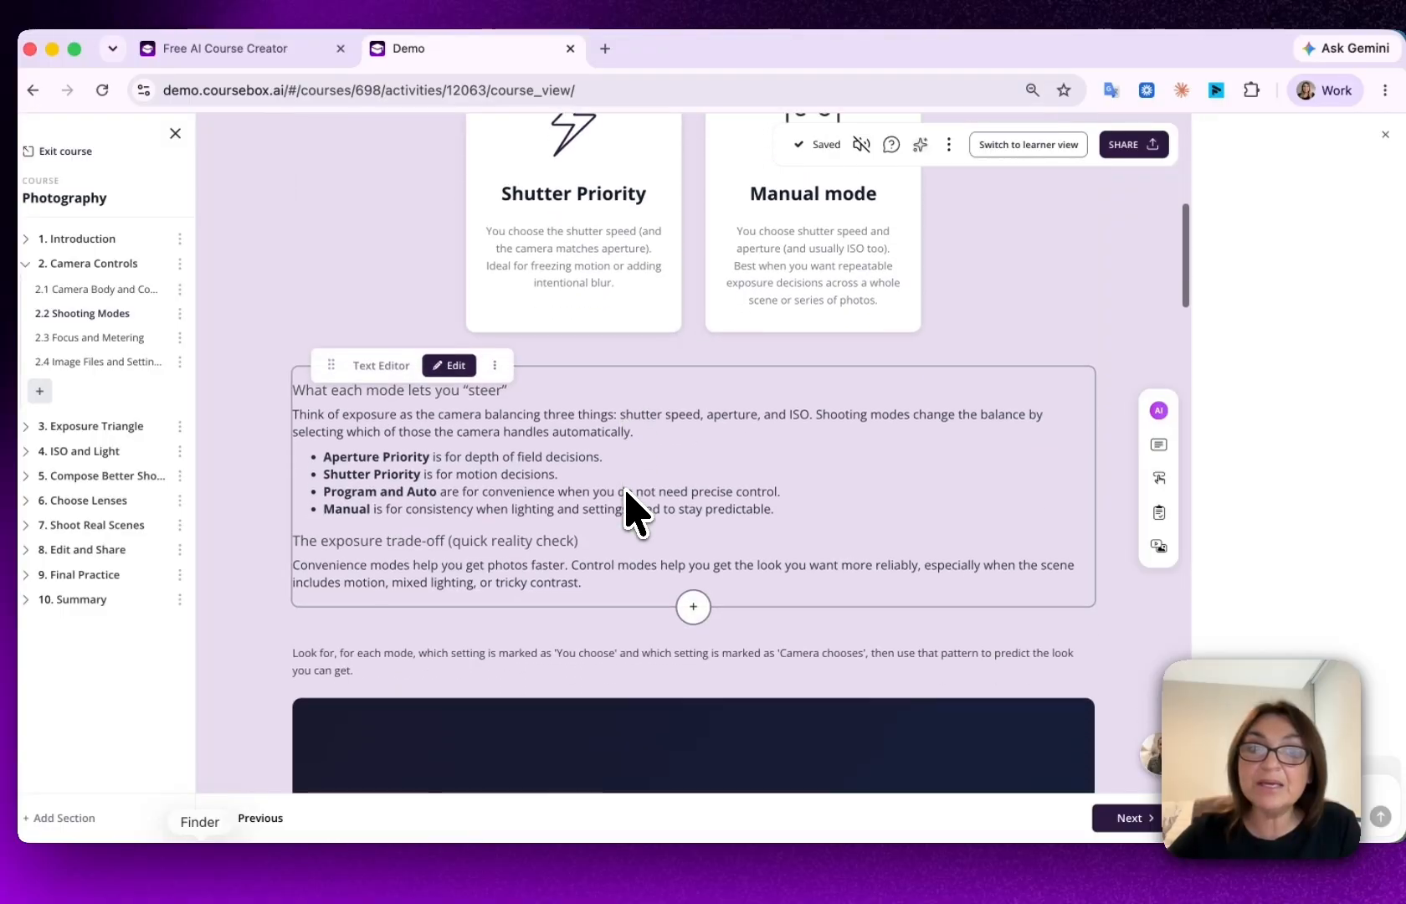
scroll(658, 471, down, 5)
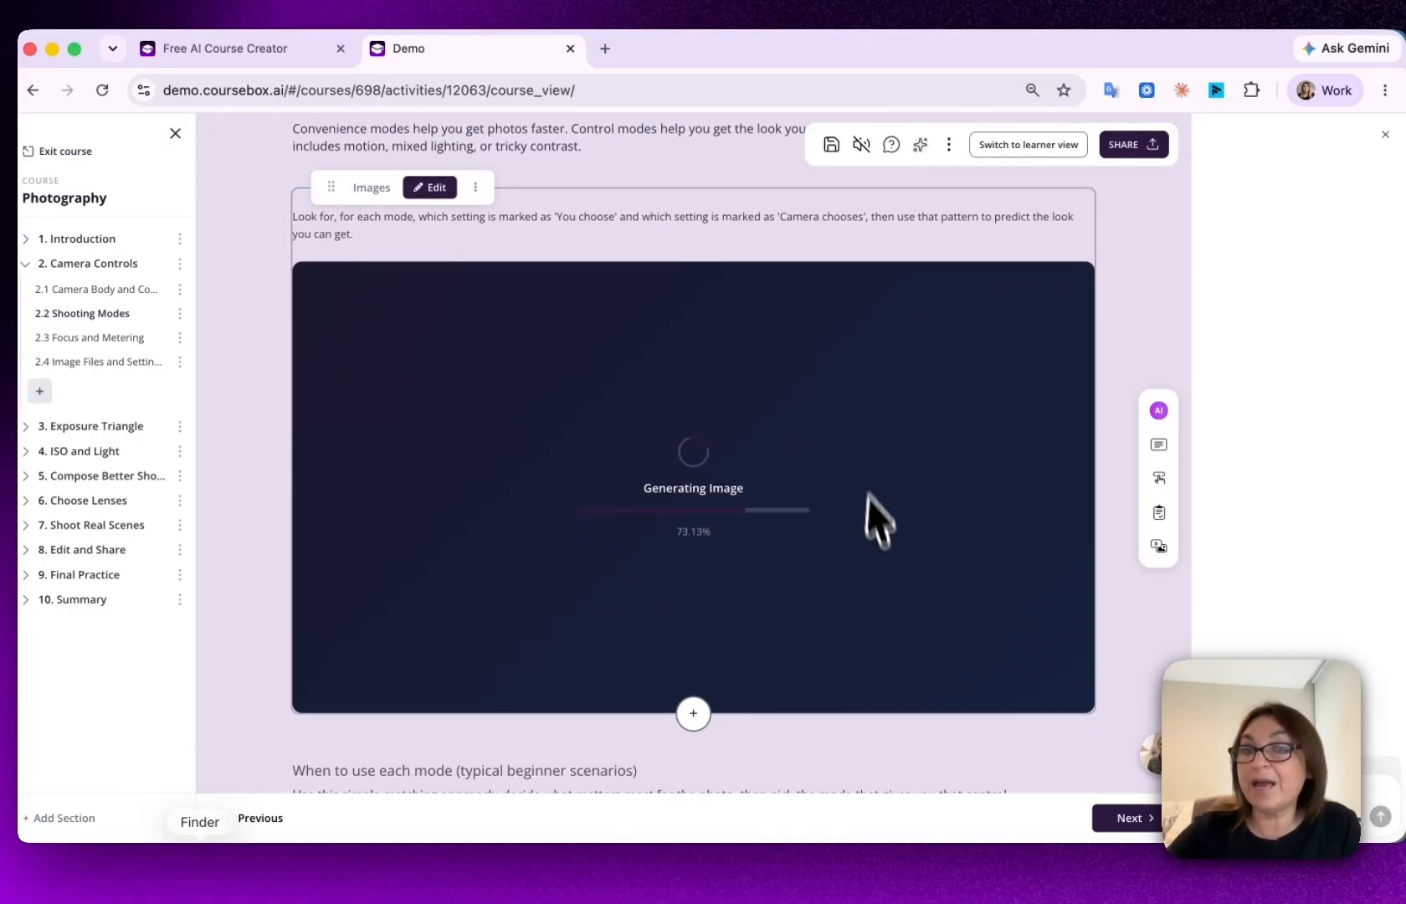
scroll(702, 651, down, 6)
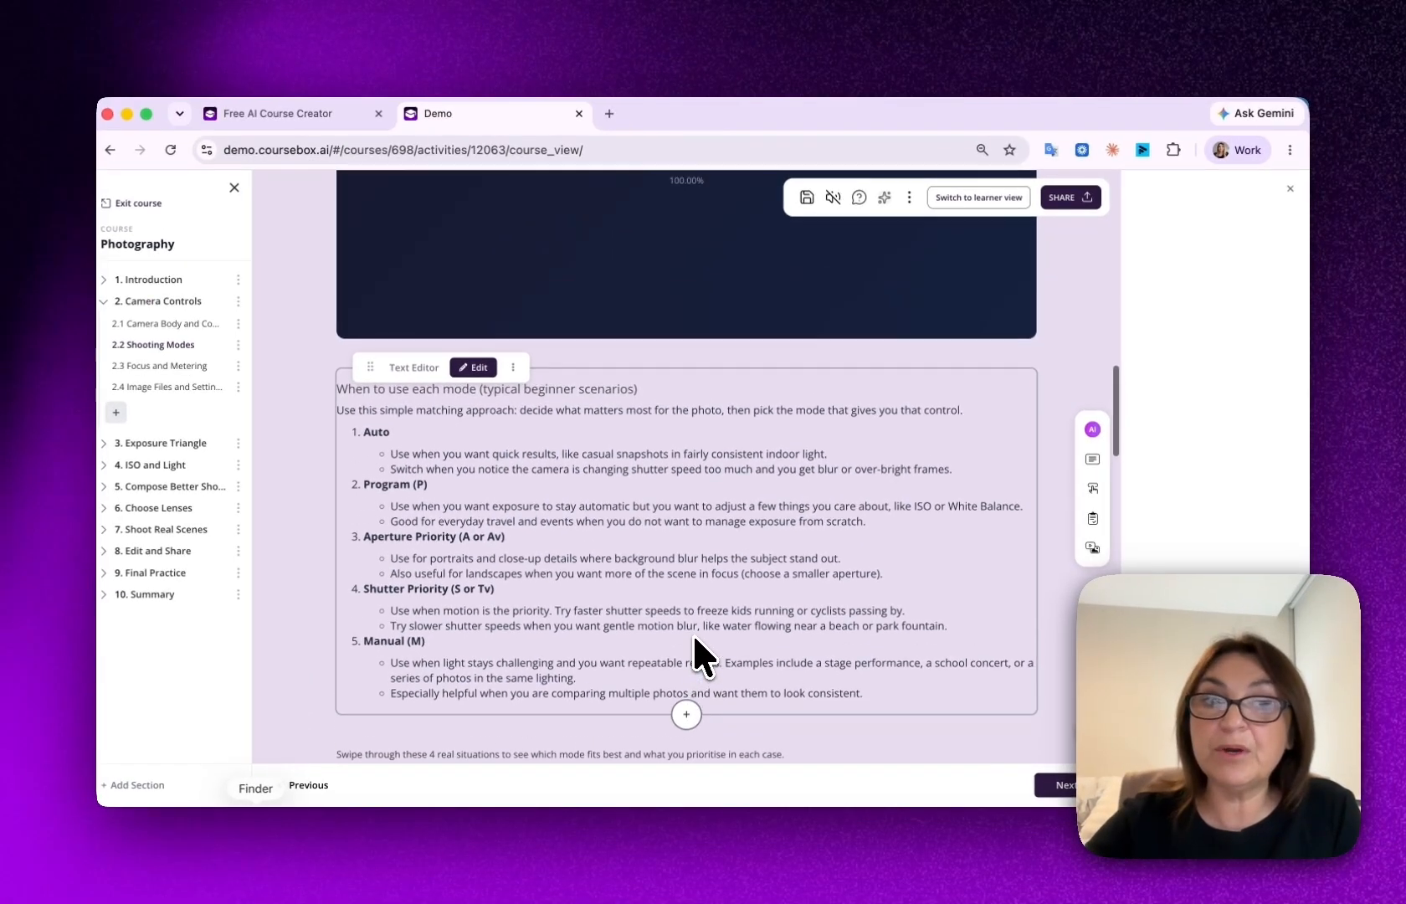
scroll(701, 643, down, 10)
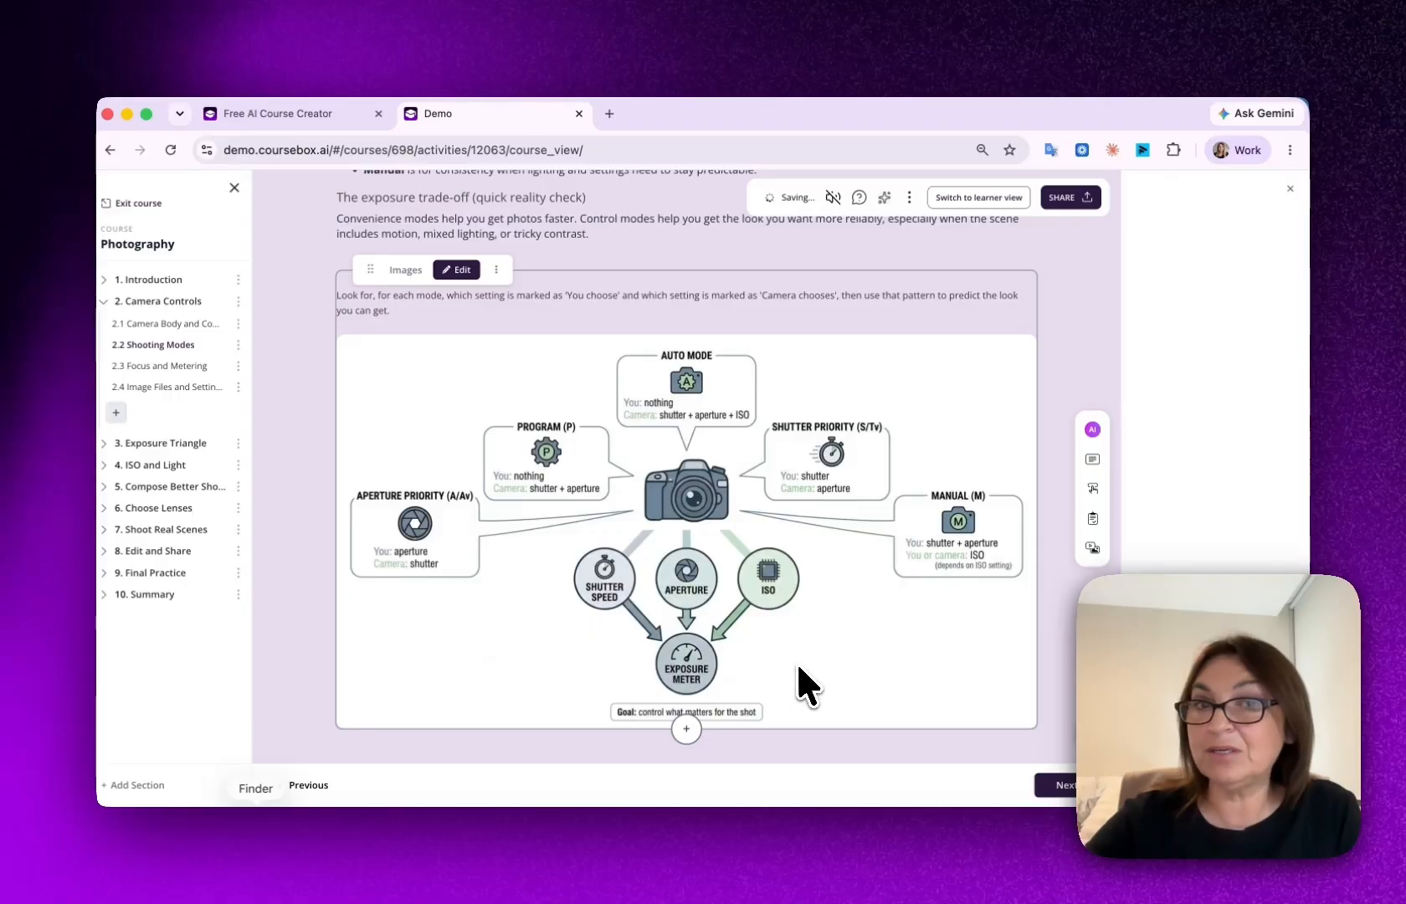
scroll(797, 662, up, 8)
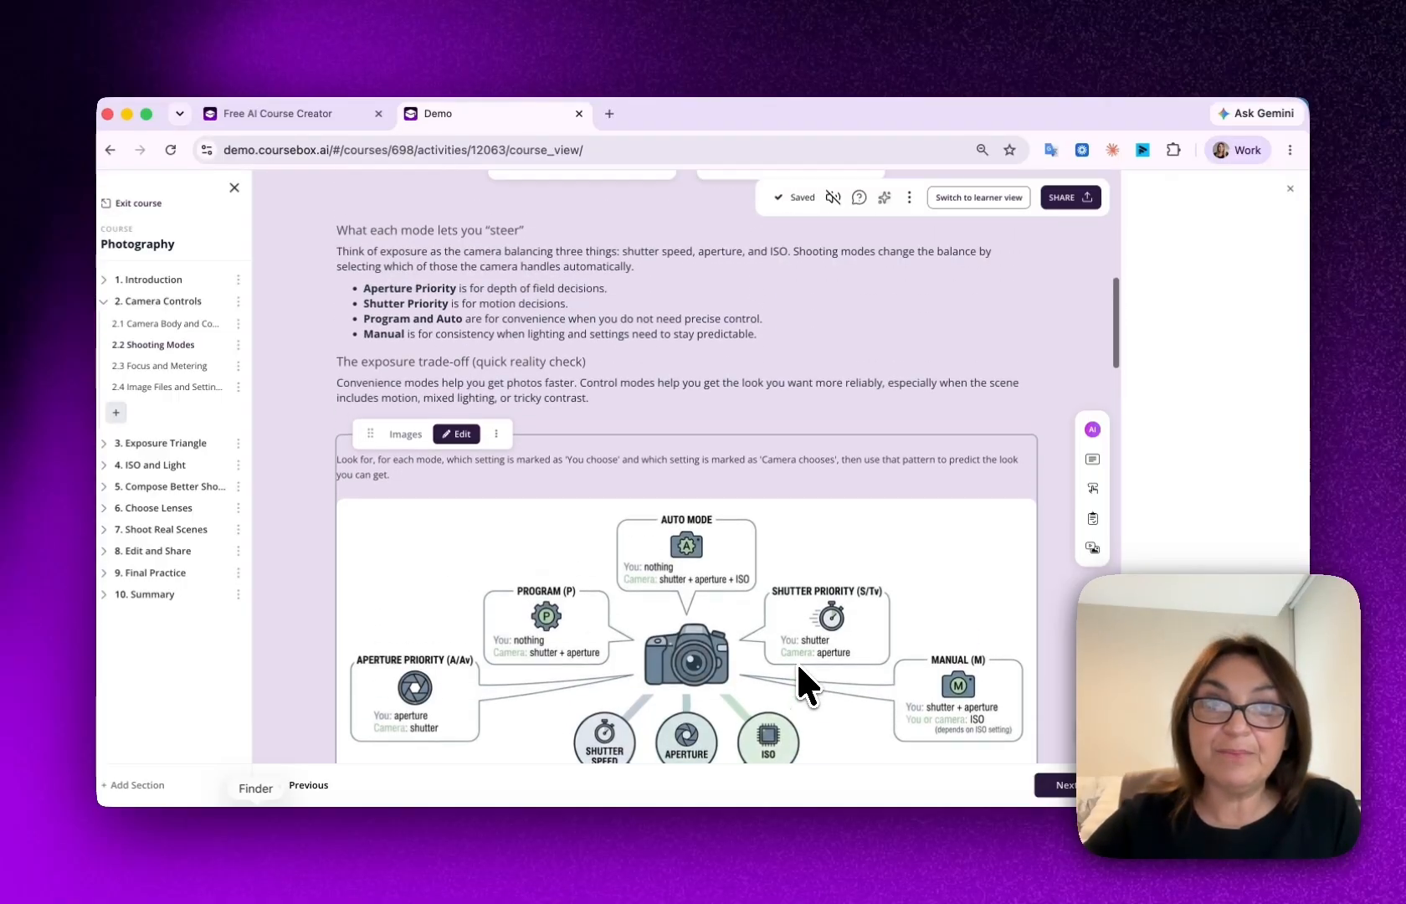
Open the text block on what each mode lets you "steer" in its editor, look it over and return it to preview.
scroll(797, 662, down, 3)
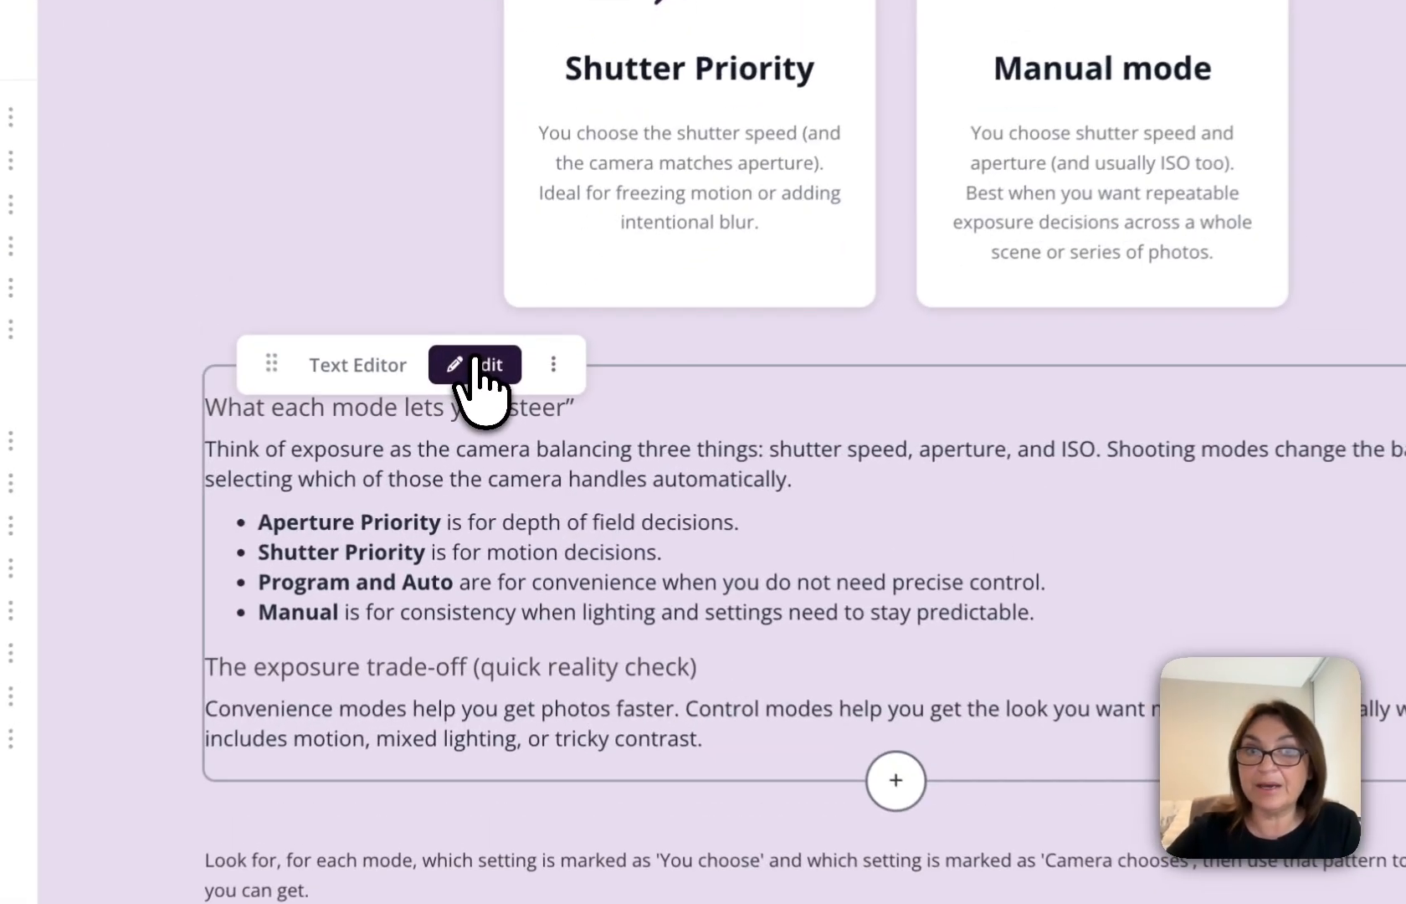
click(474, 405)
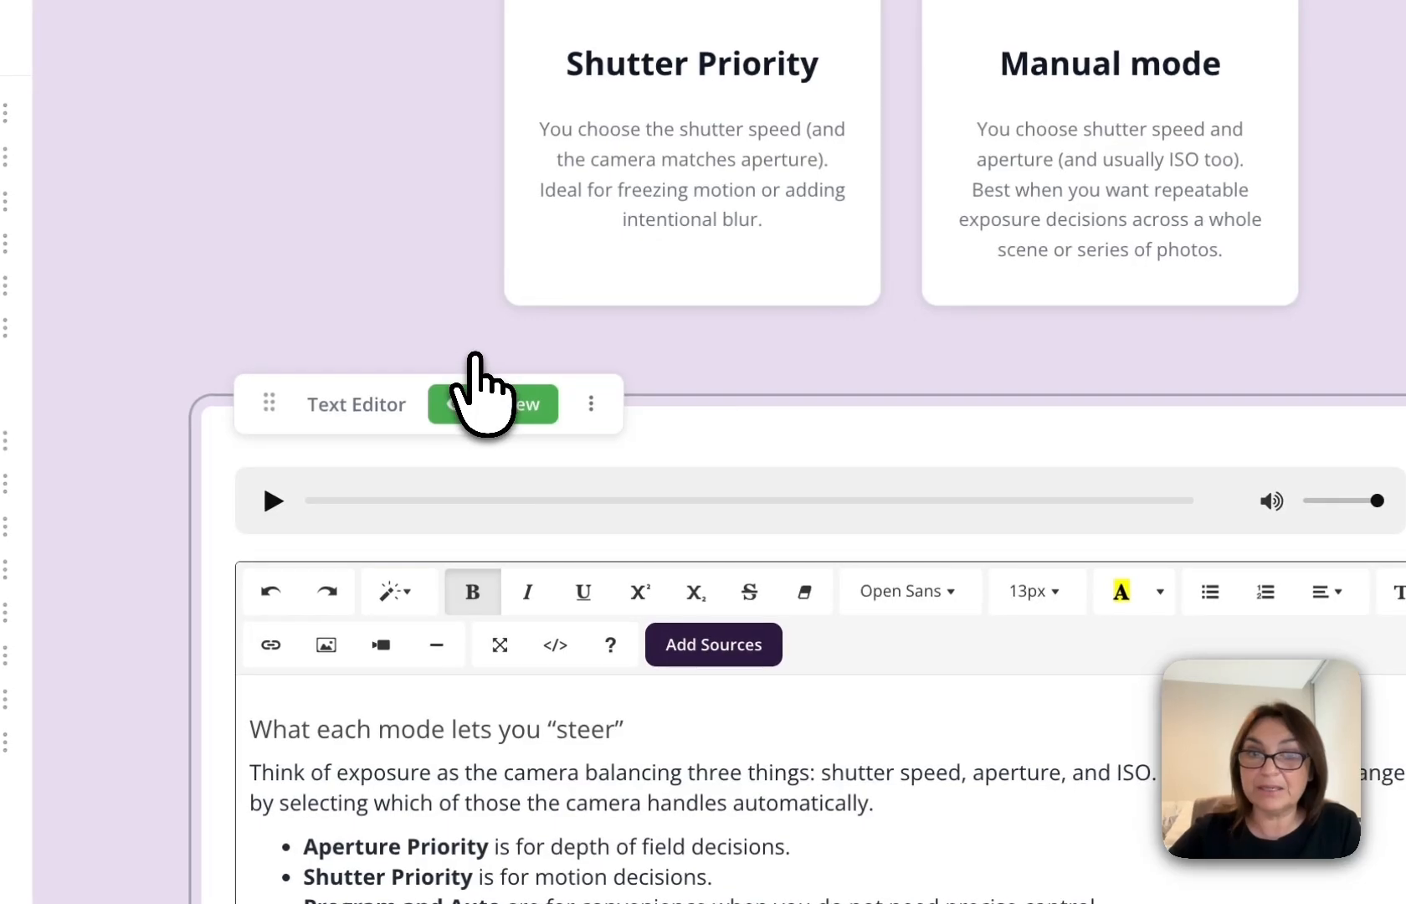
scroll(501, 730, down, 5)
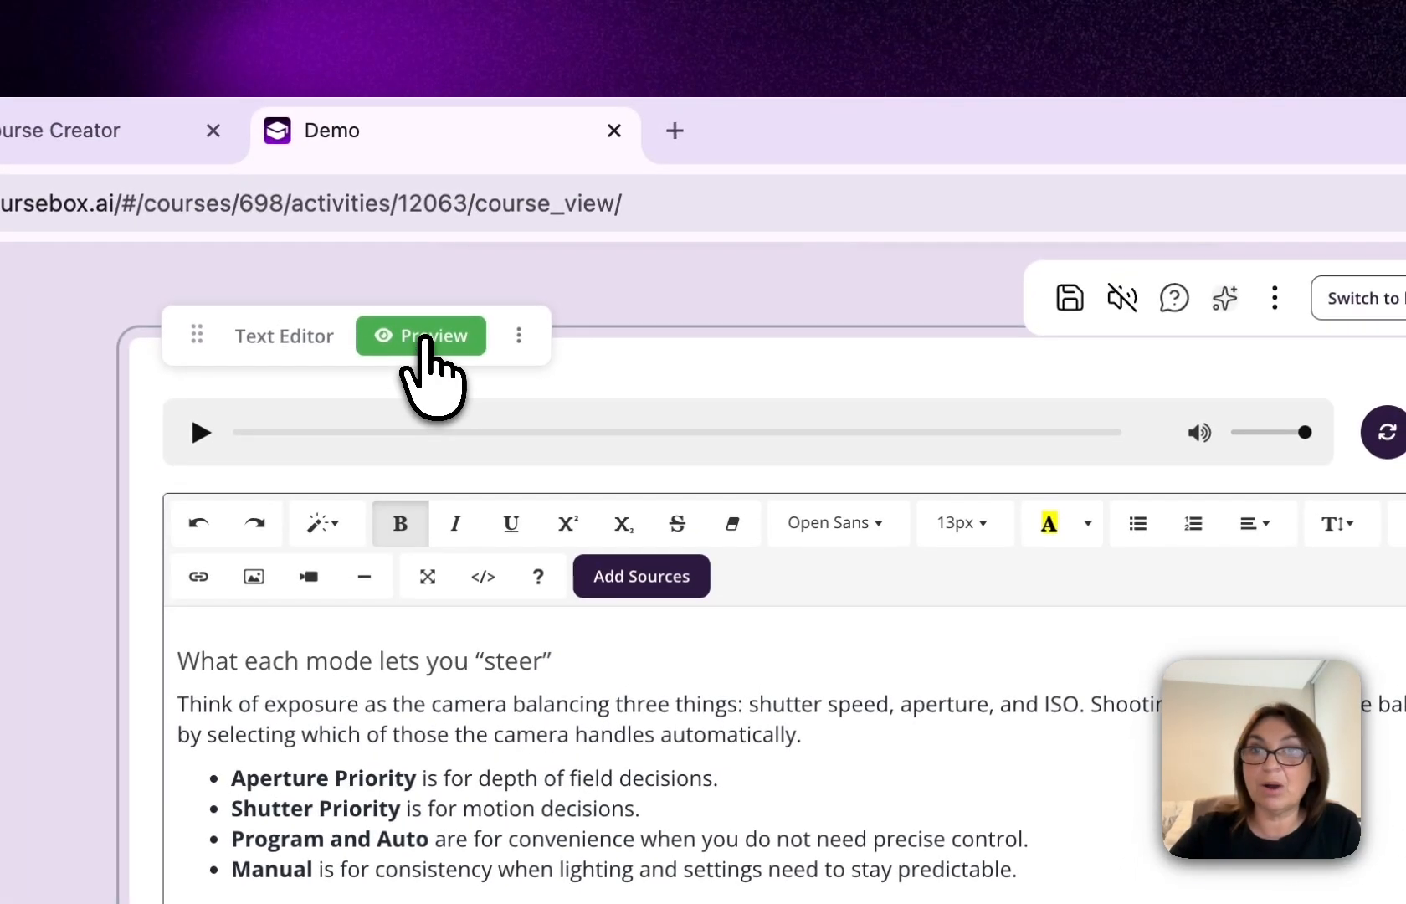
click(493, 2)
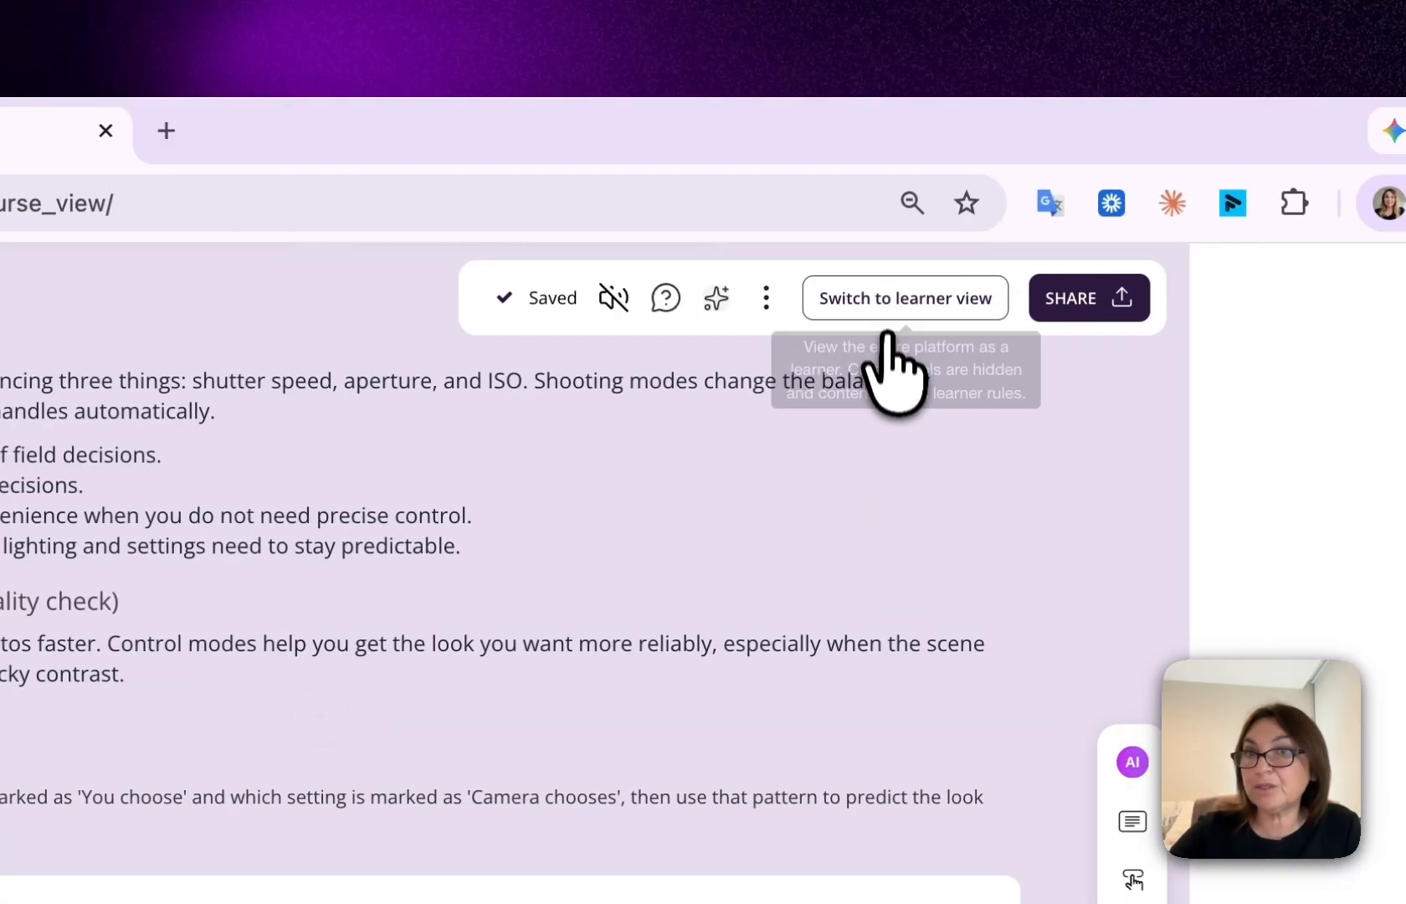
Switch the course to learner view and go through the Shooting Modes lesson to the "Choosing a mode on the spot" scenario.
click(884, 316)
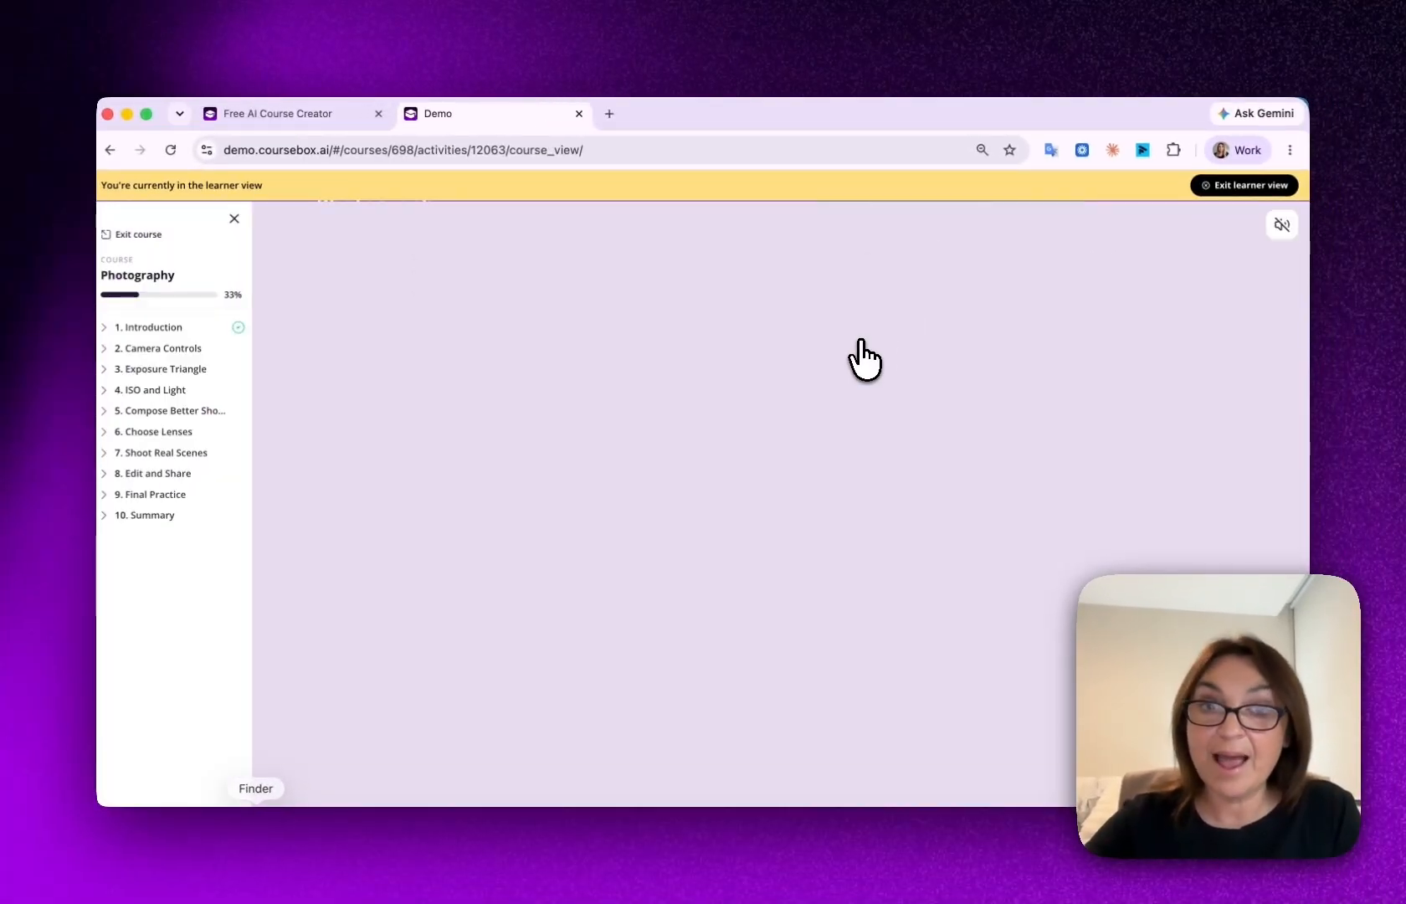
scroll(800, 477, down, 10)
scroll(753, 567, down, 15)
scroll(755, 573, down, 5)
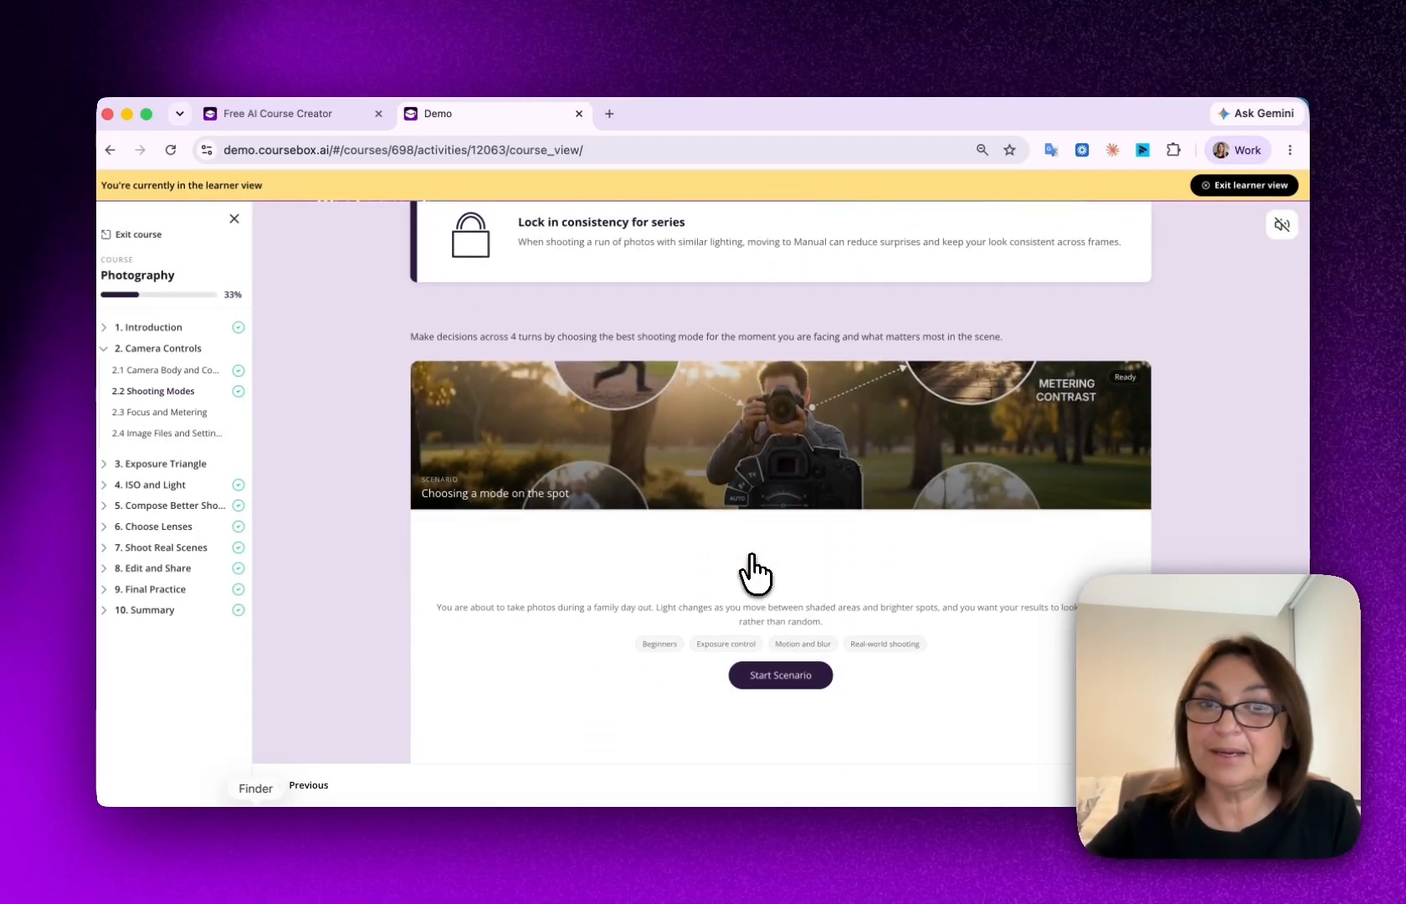
scroll(756, 573, down, 5)
scroll(756, 574, up, 3)
scroll(753, 571, up, 2)
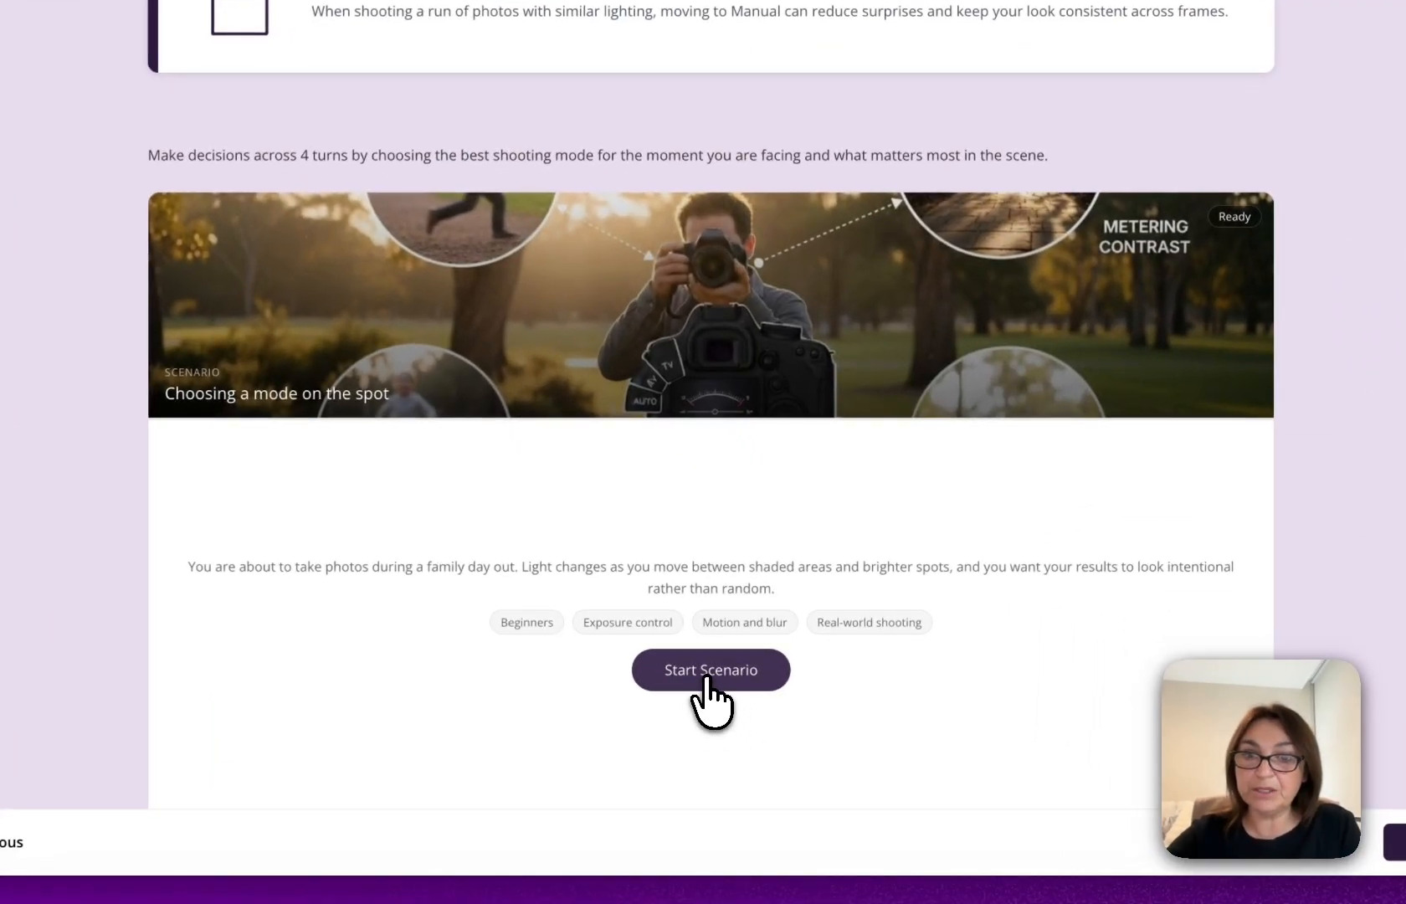
Start the "Choosing a mode on the spot" scenario and answer its first question with "Use Auto and trust the camera to handle it".
click(779, 673)
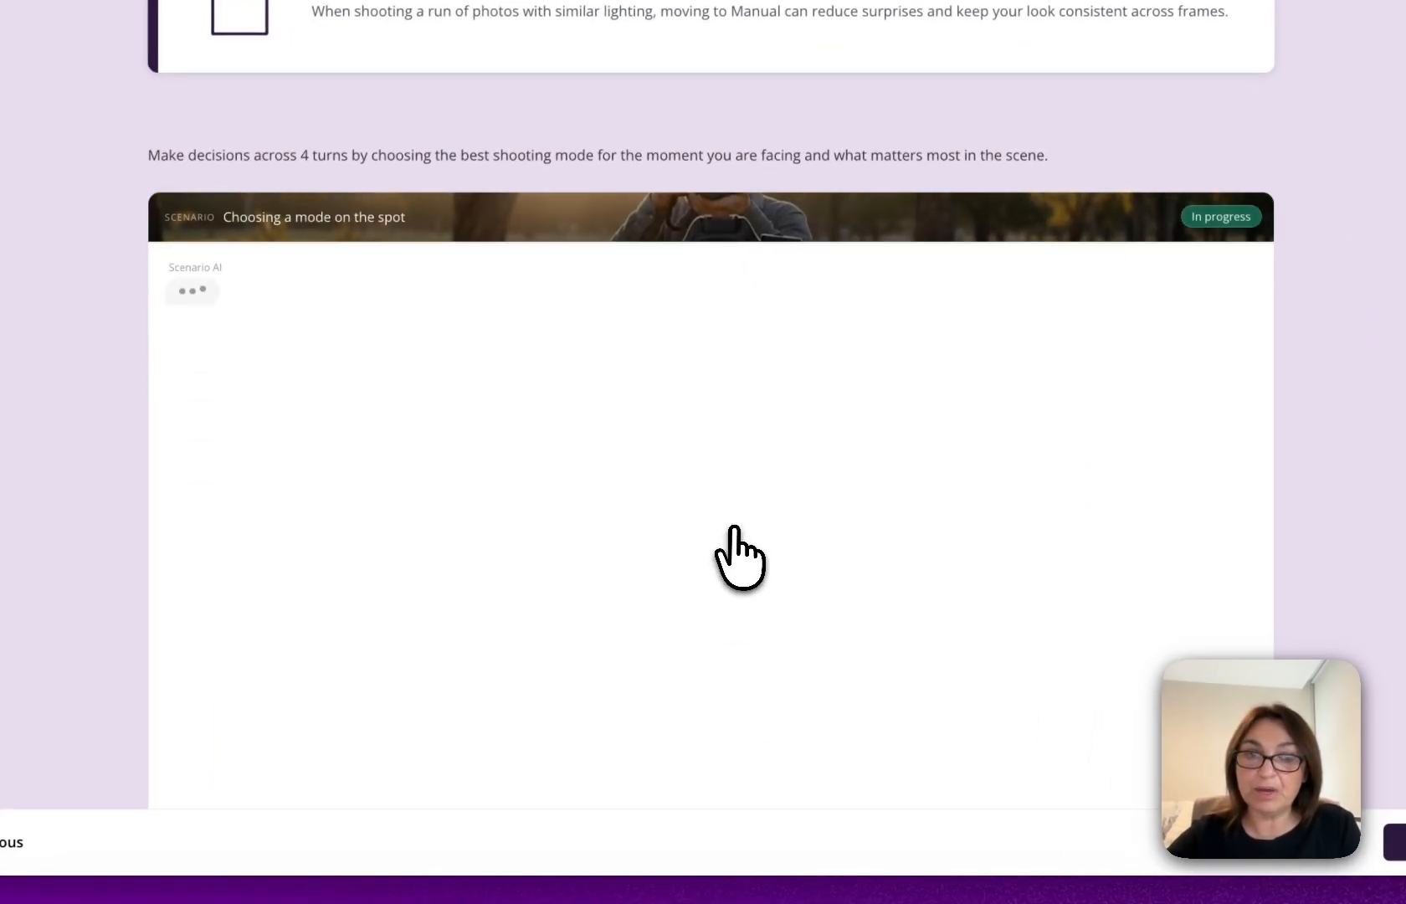
scroll(737, 552, down, 4)
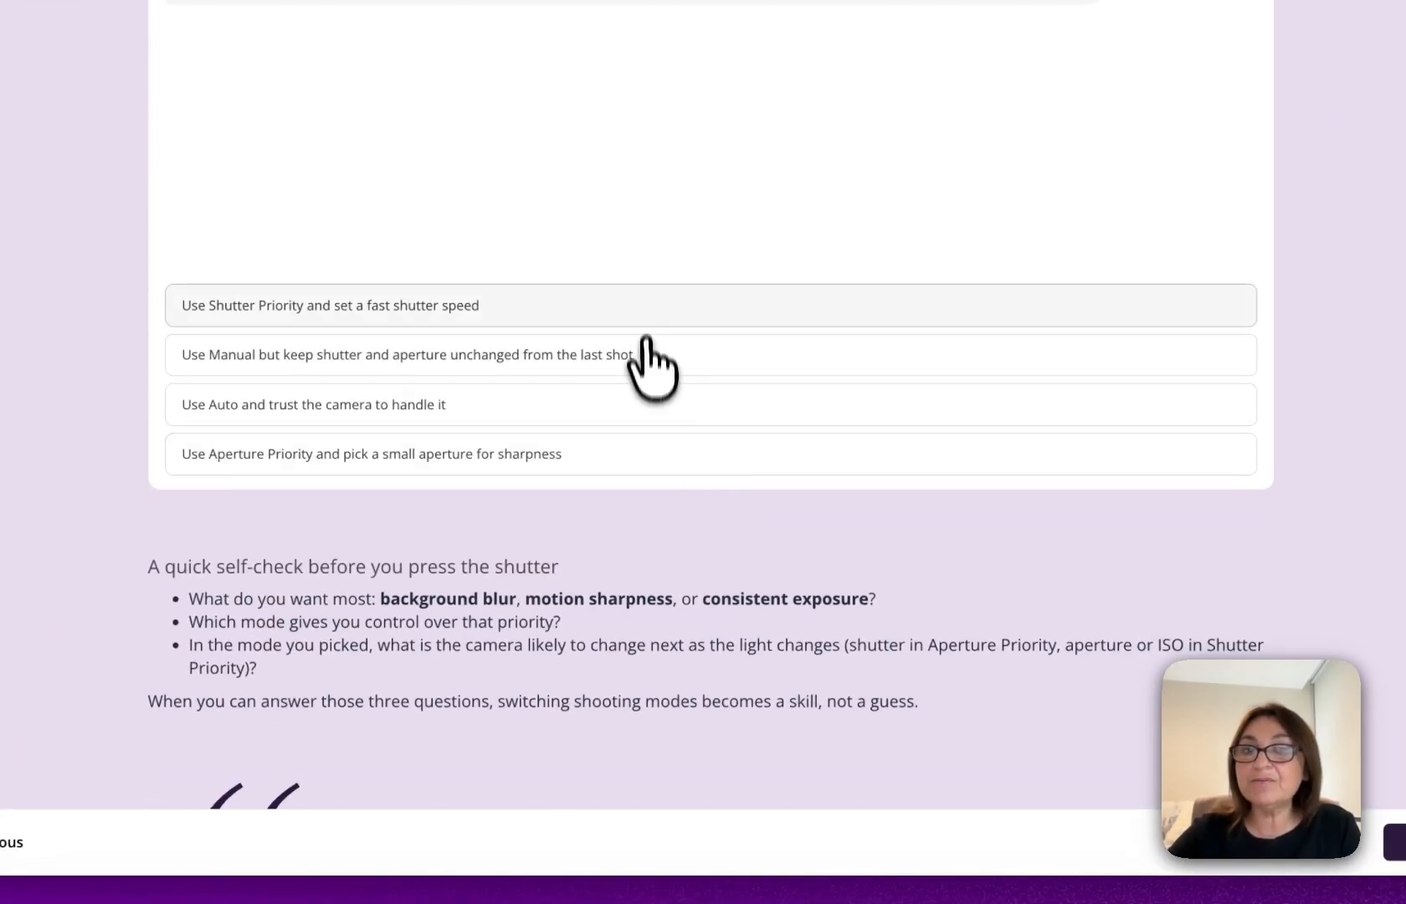
click(662, 405)
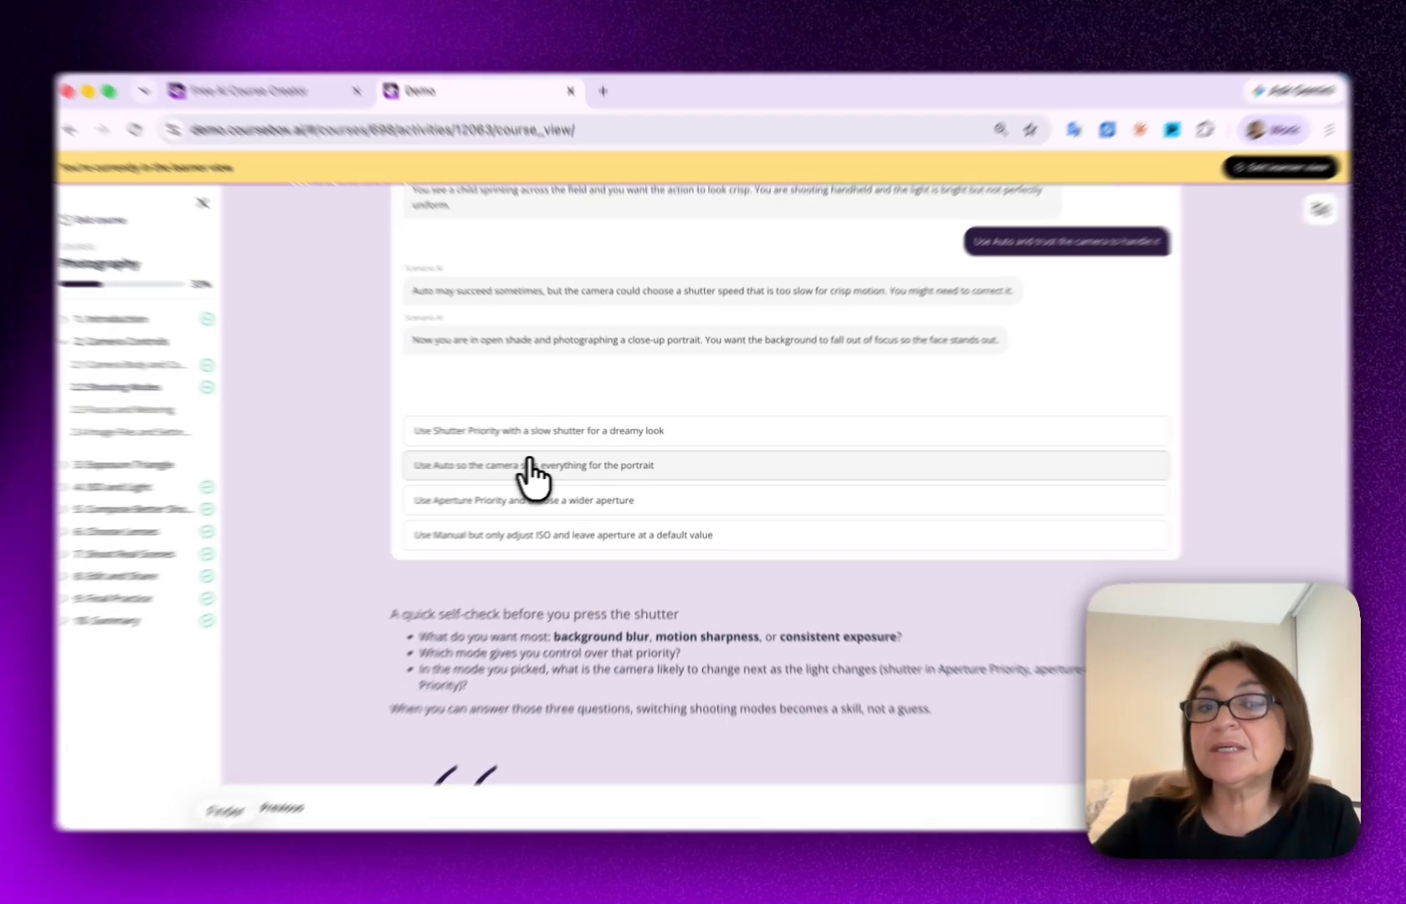
Answer the scenario's portrait question with "Use Auto so the camera sets everything for the portrait", look over the feedback and exit learner view.
click(535, 464)
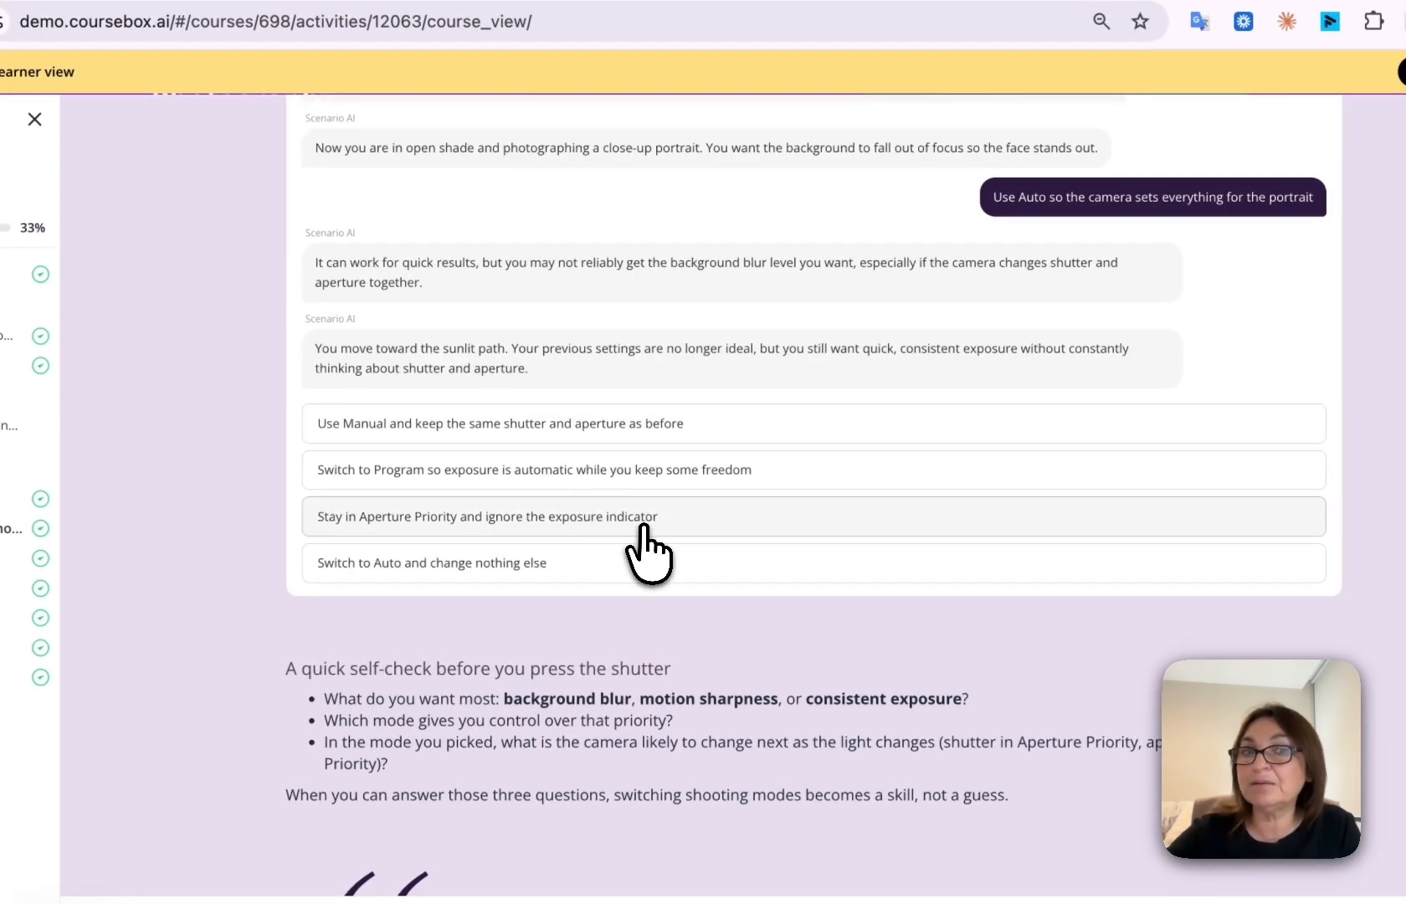
scroll(644, 552, down, 5)
scroll(648, 549, up, 5)
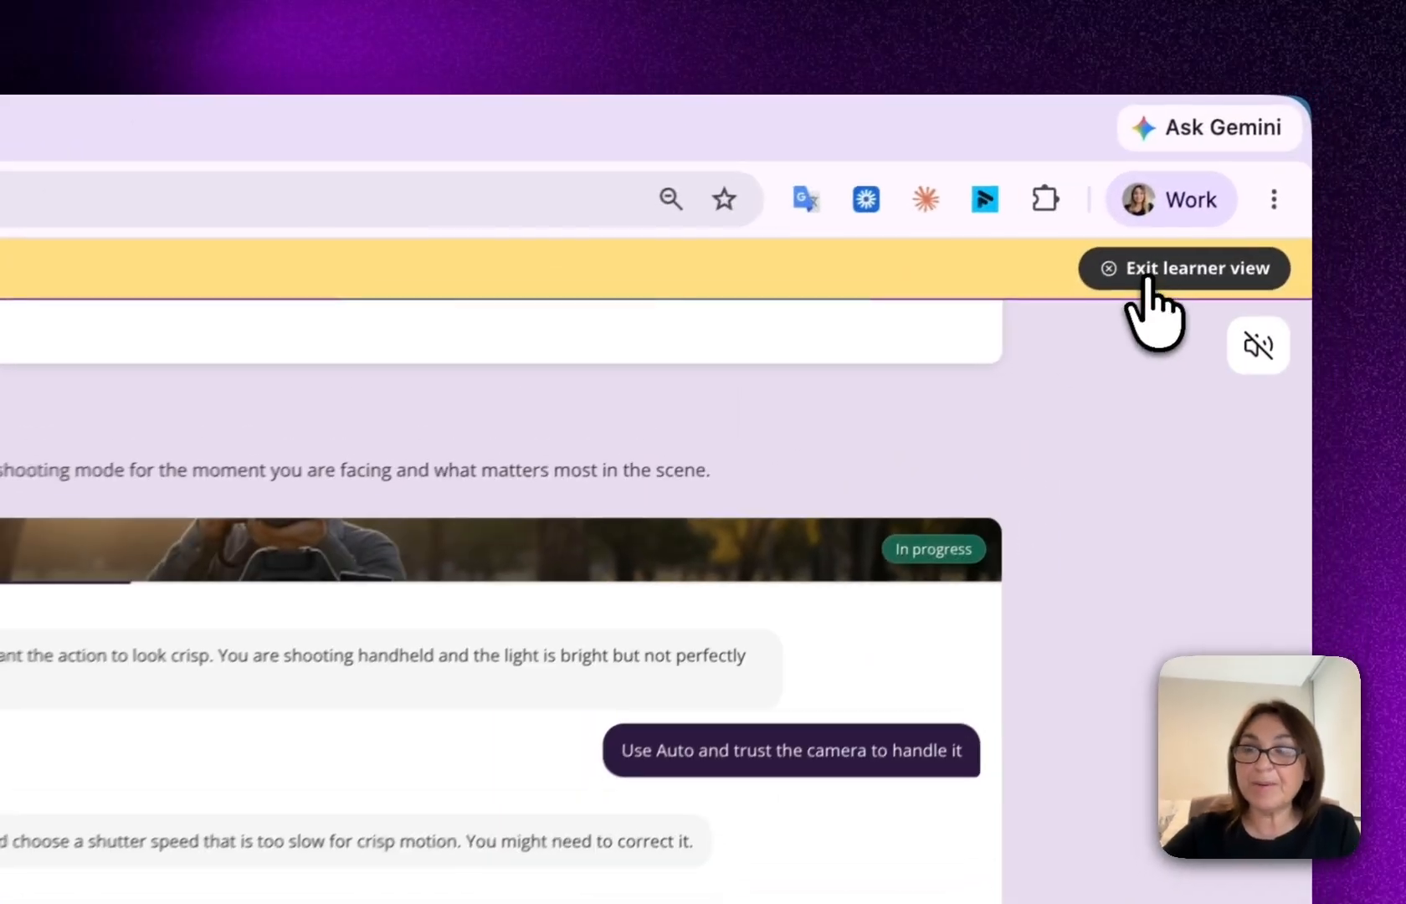
click(1245, 184)
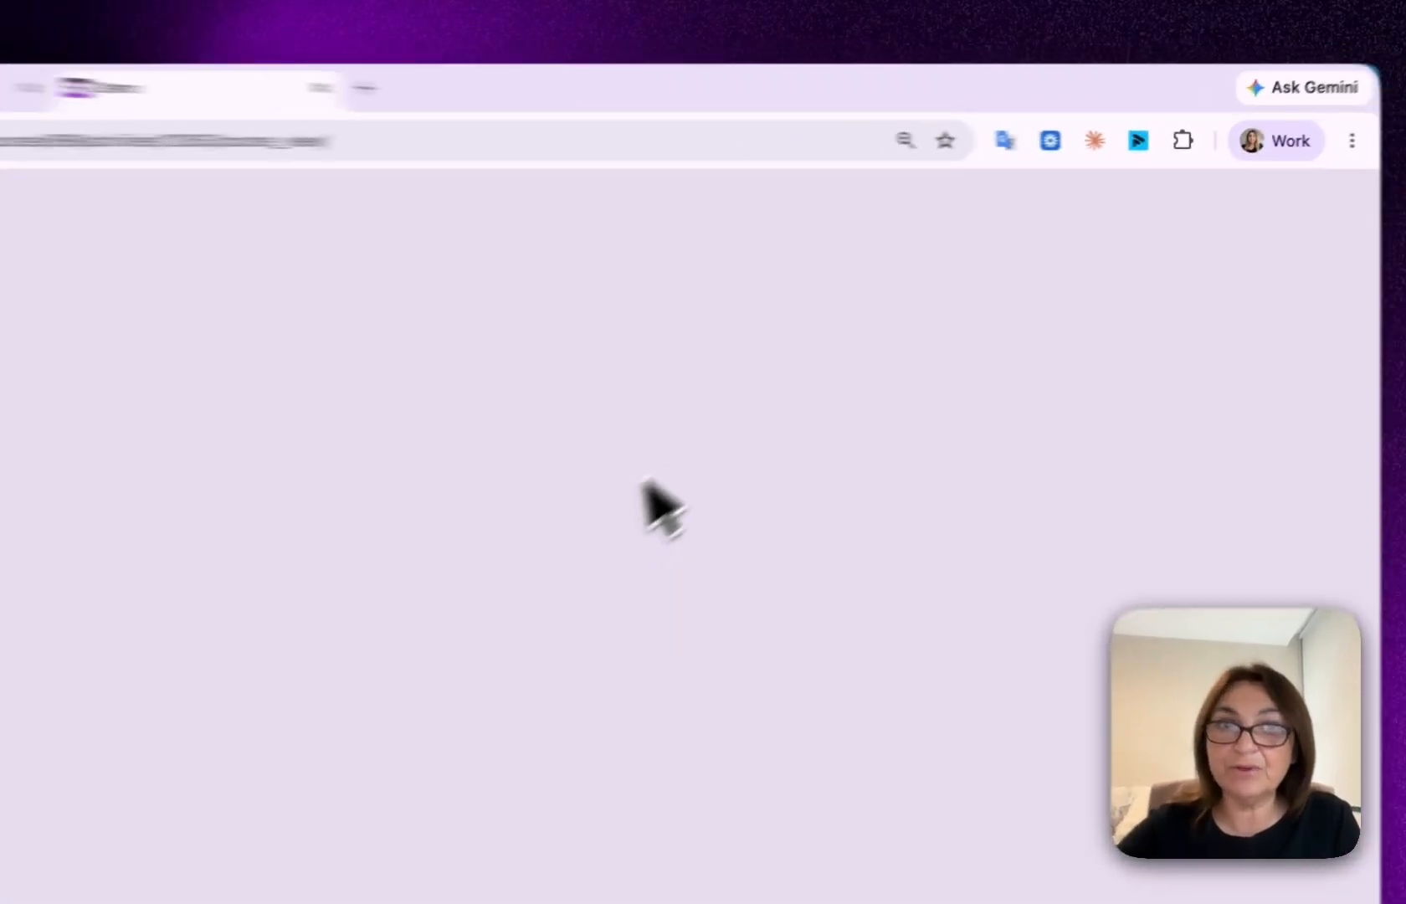
Look through the rest of the Shooting Modes lesson in the editor, stepping through the carousel of four real situations.
scroll(683, 411, down, 12)
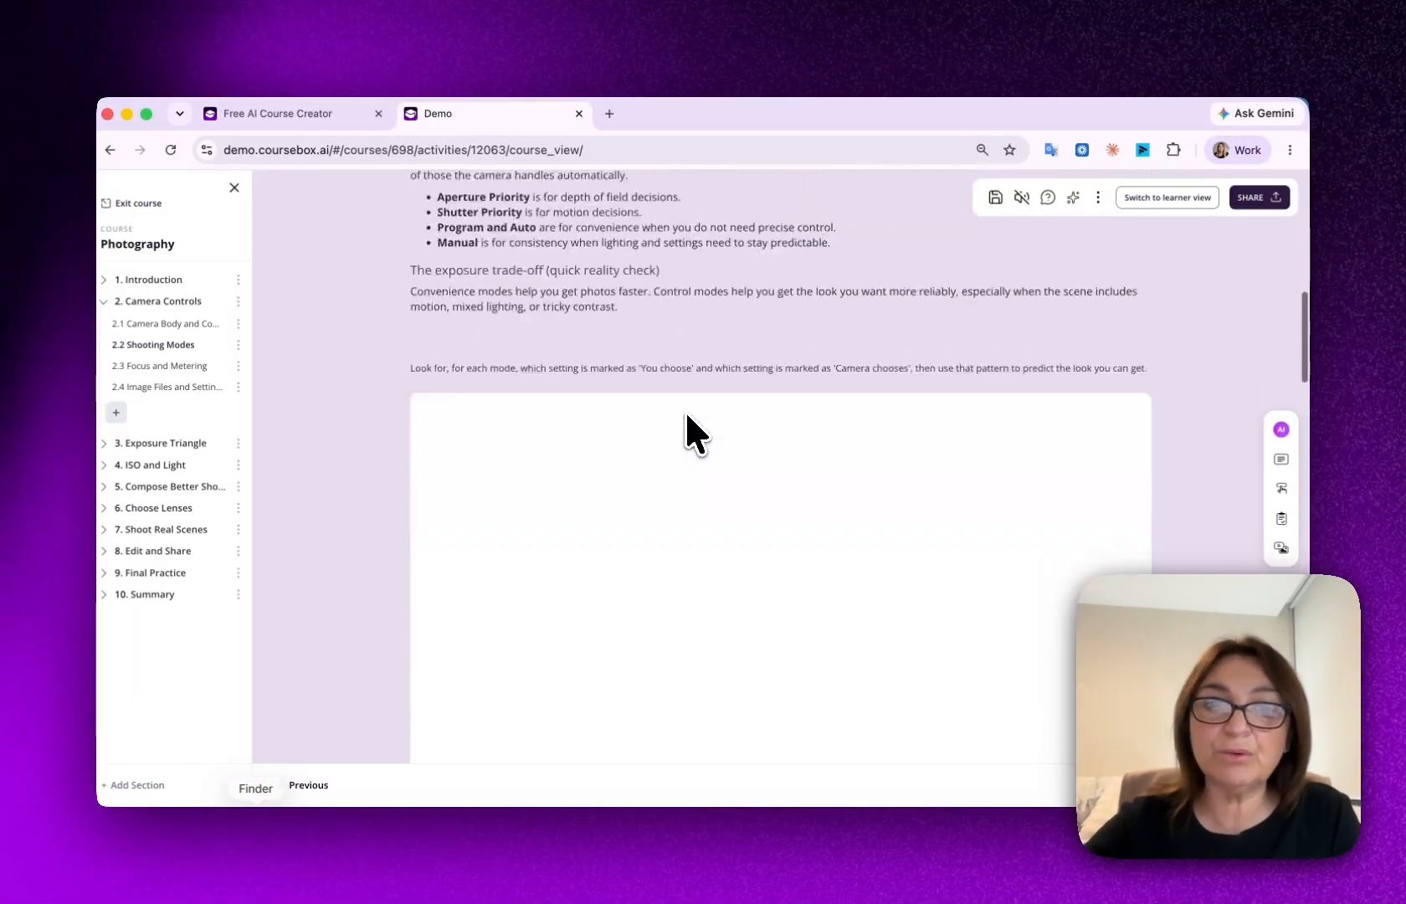
scroll(685, 419, down, 10)
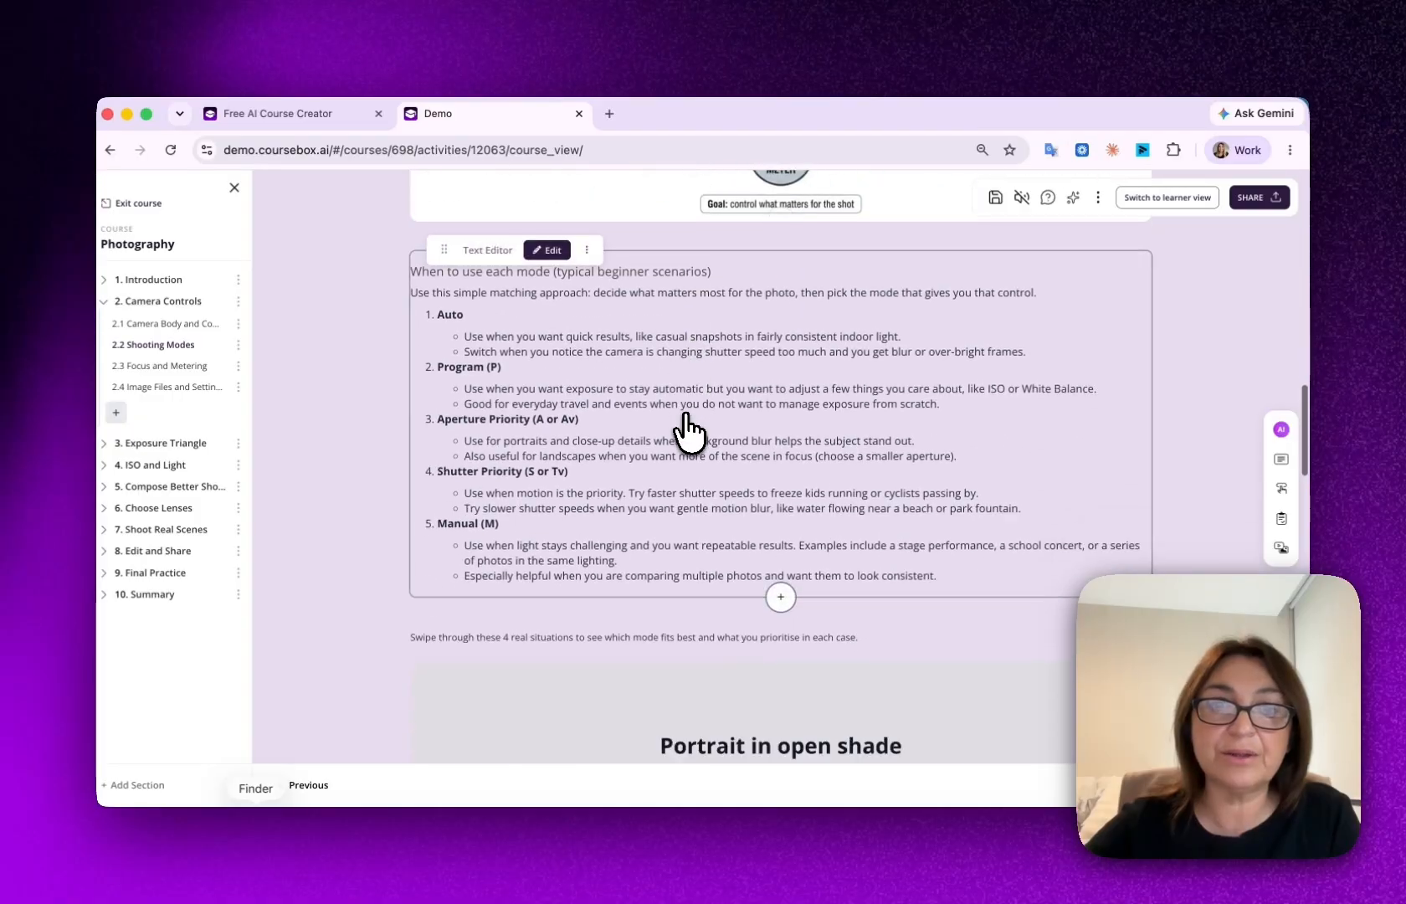
scroll(685, 436, up, 4)
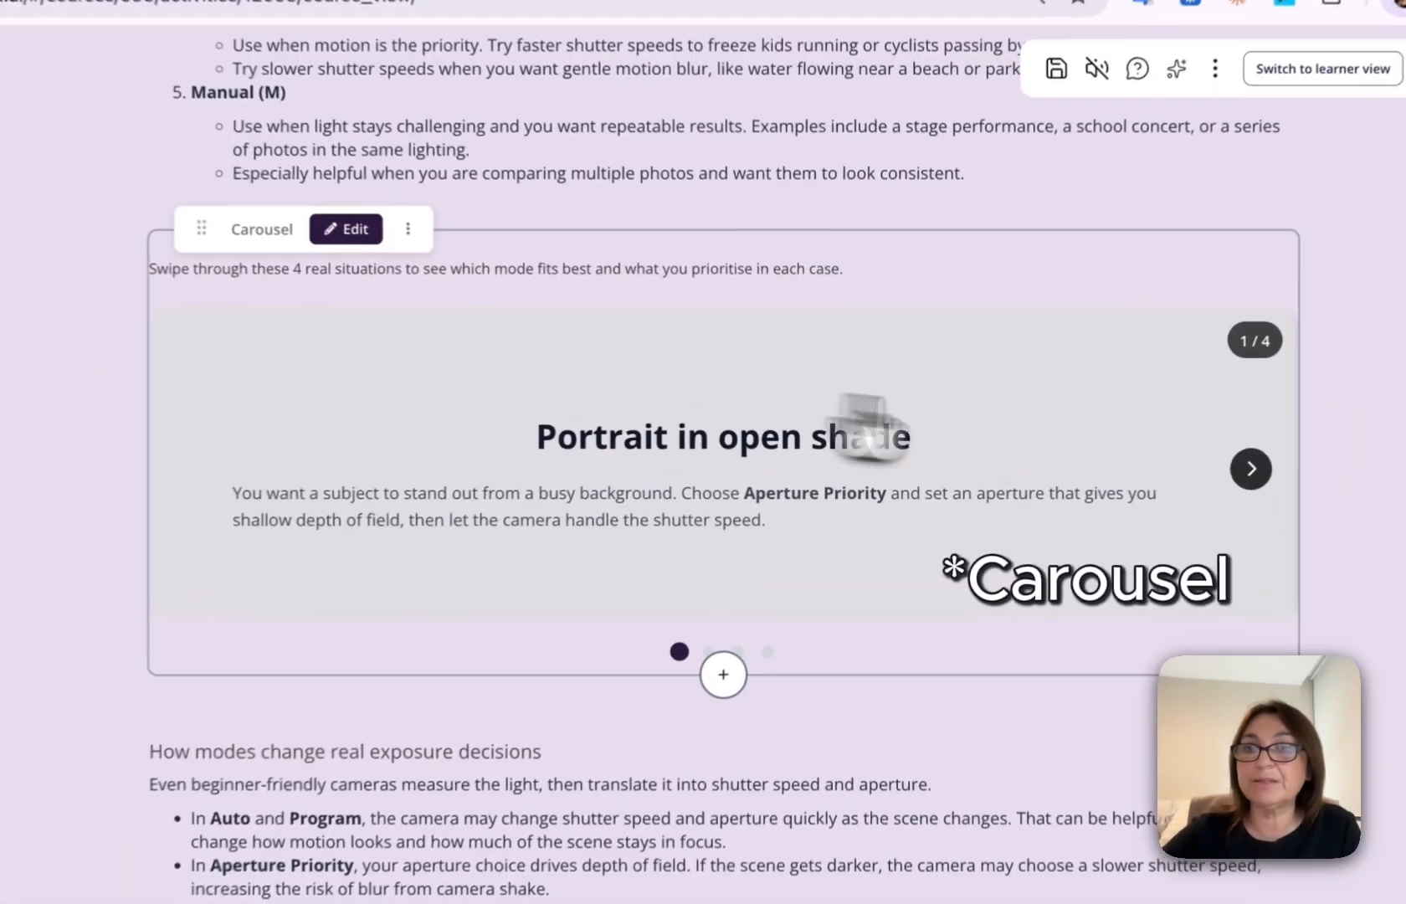
click(1257, 470)
click(1257, 470)
click(1257, 470)
scroll(657, 261, down, 8)
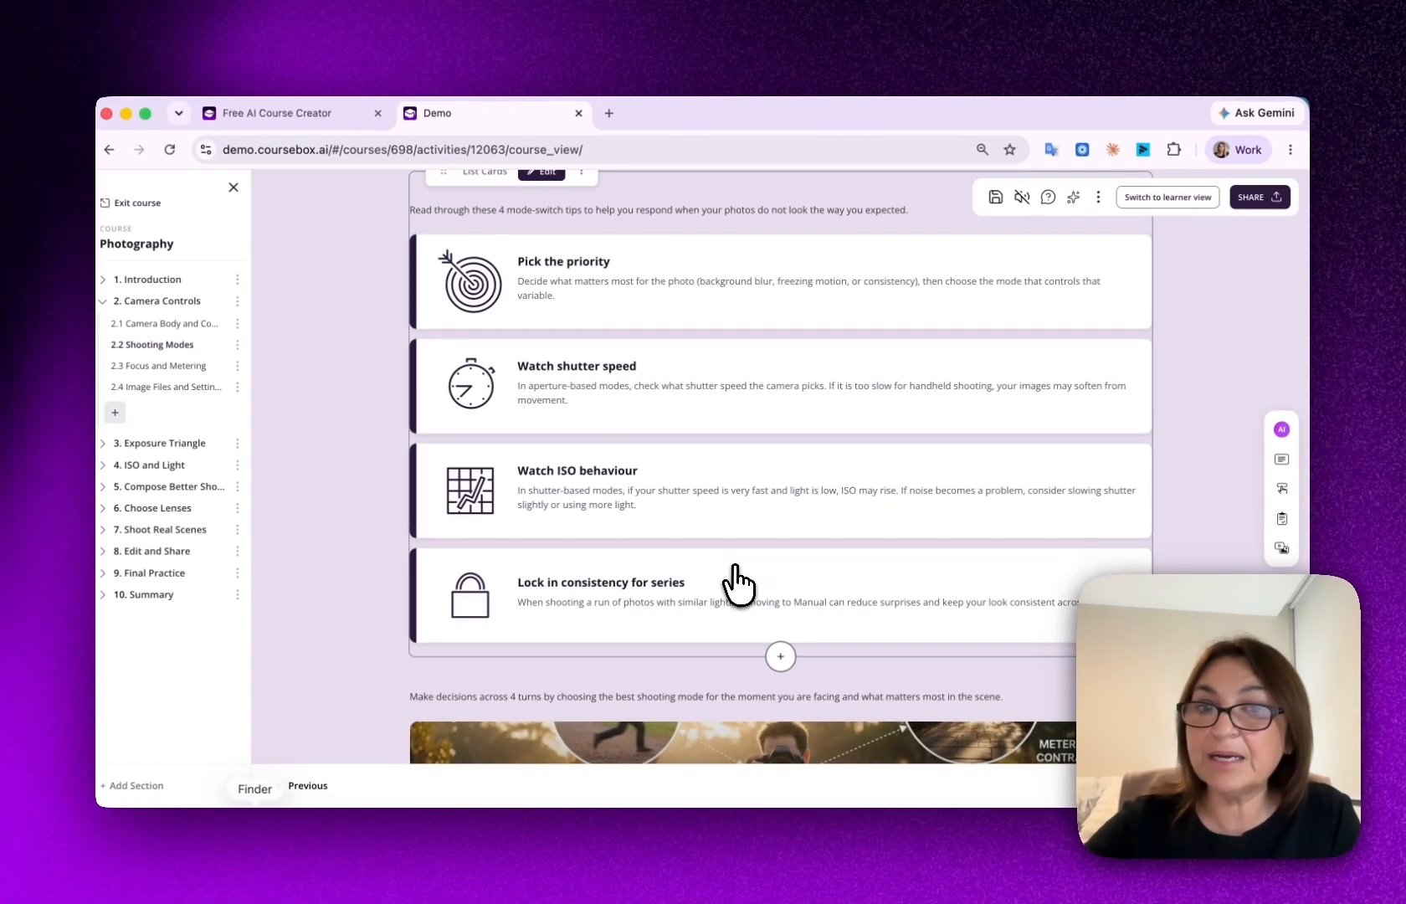
scroll(660, 652, down, 6)
scroll(738, 587, down, 3)
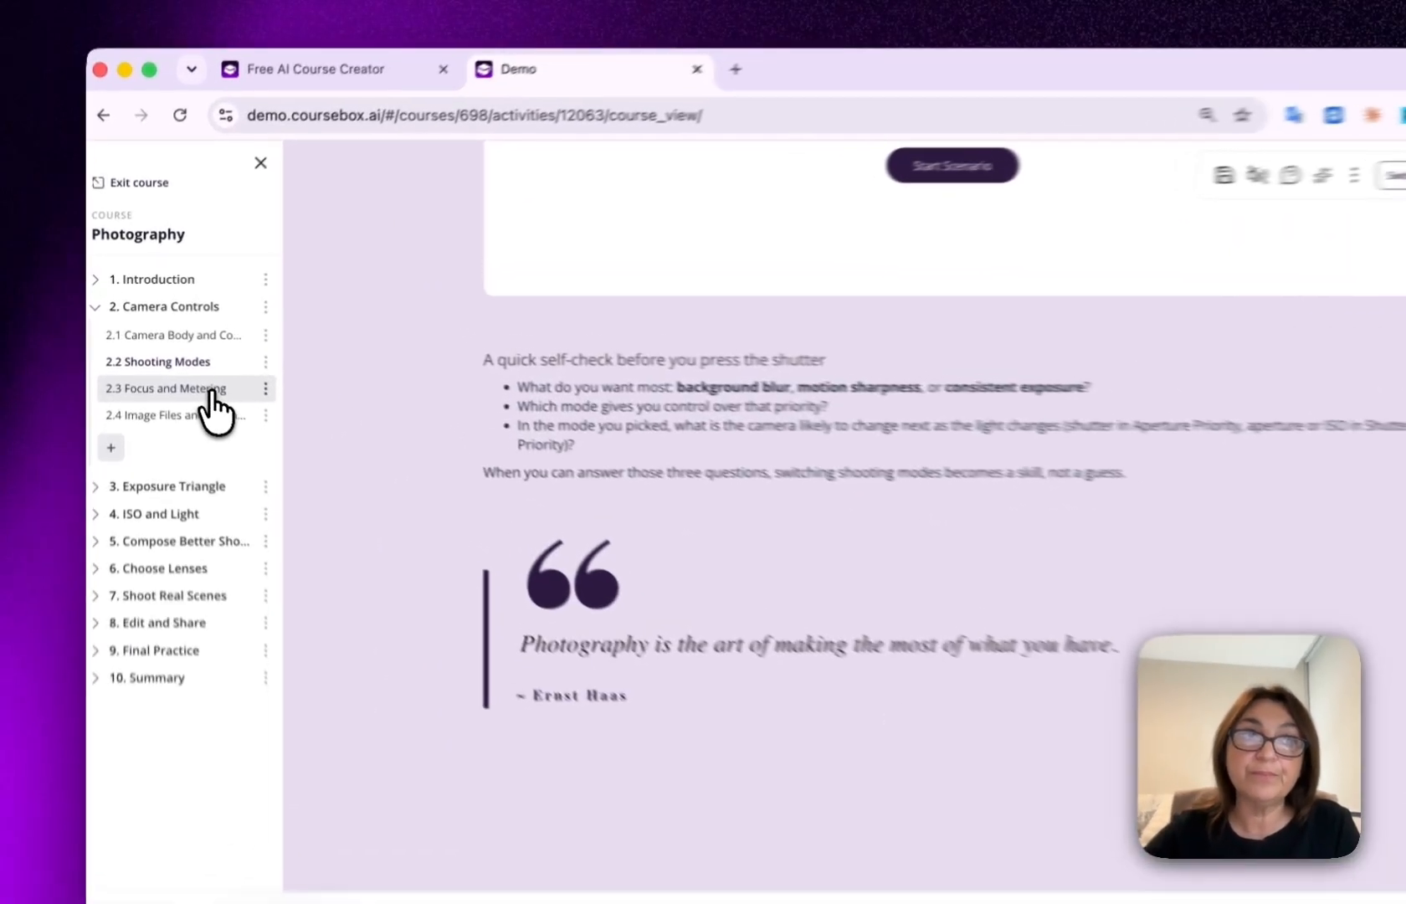
Open lesson 2.3 Focus and Metering and examine its cards, metering info tabs, focus image and scenario block.
click(209, 365)
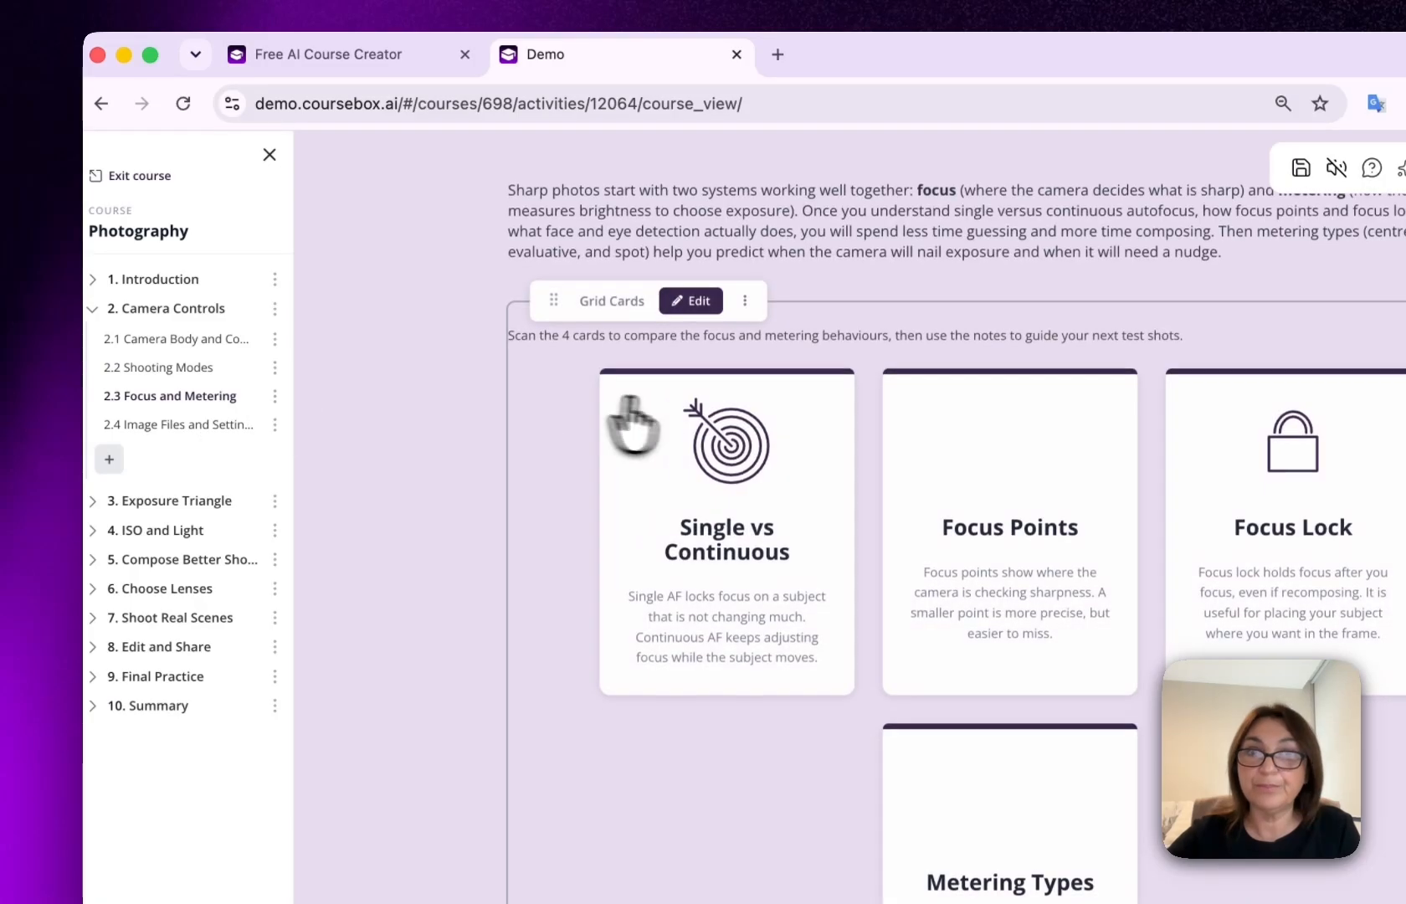
scroll(783, 502, down, 15)
scroll(778, 511, up, 2)
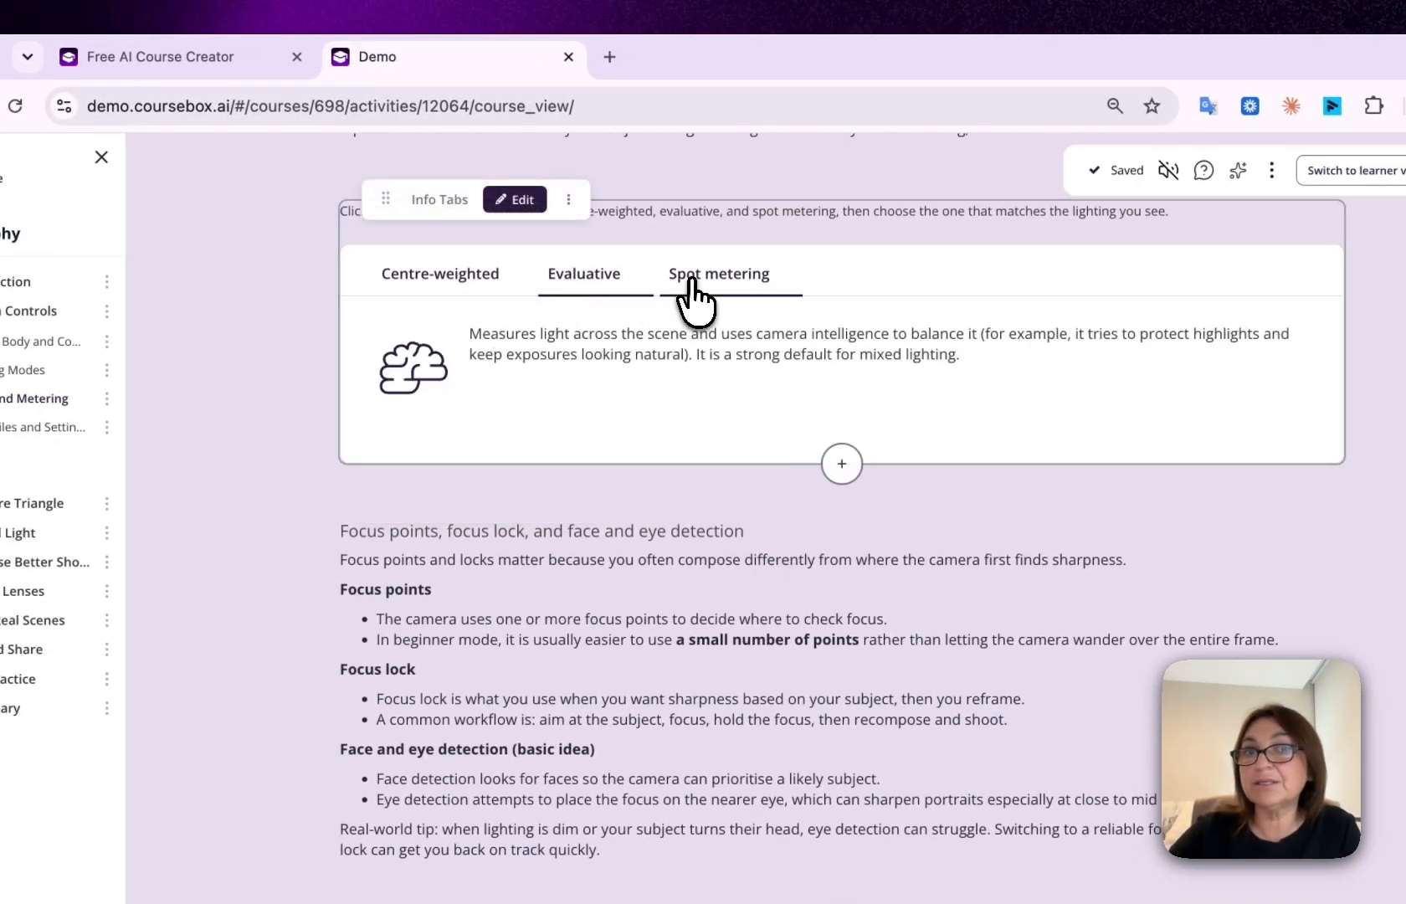
scroll(672, 456, down, 10)
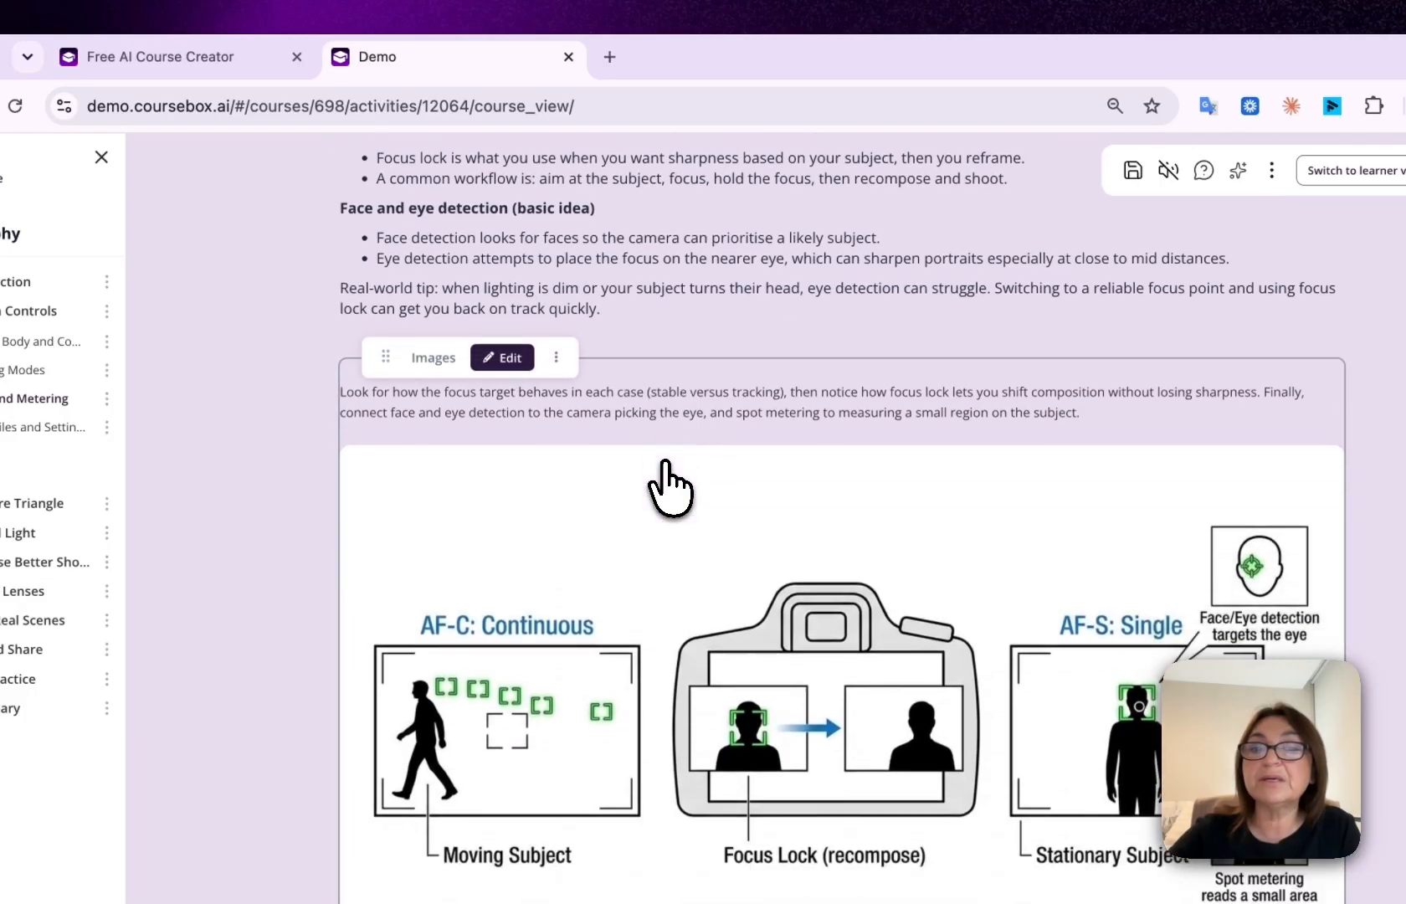
scroll(655, 429, down, 10)
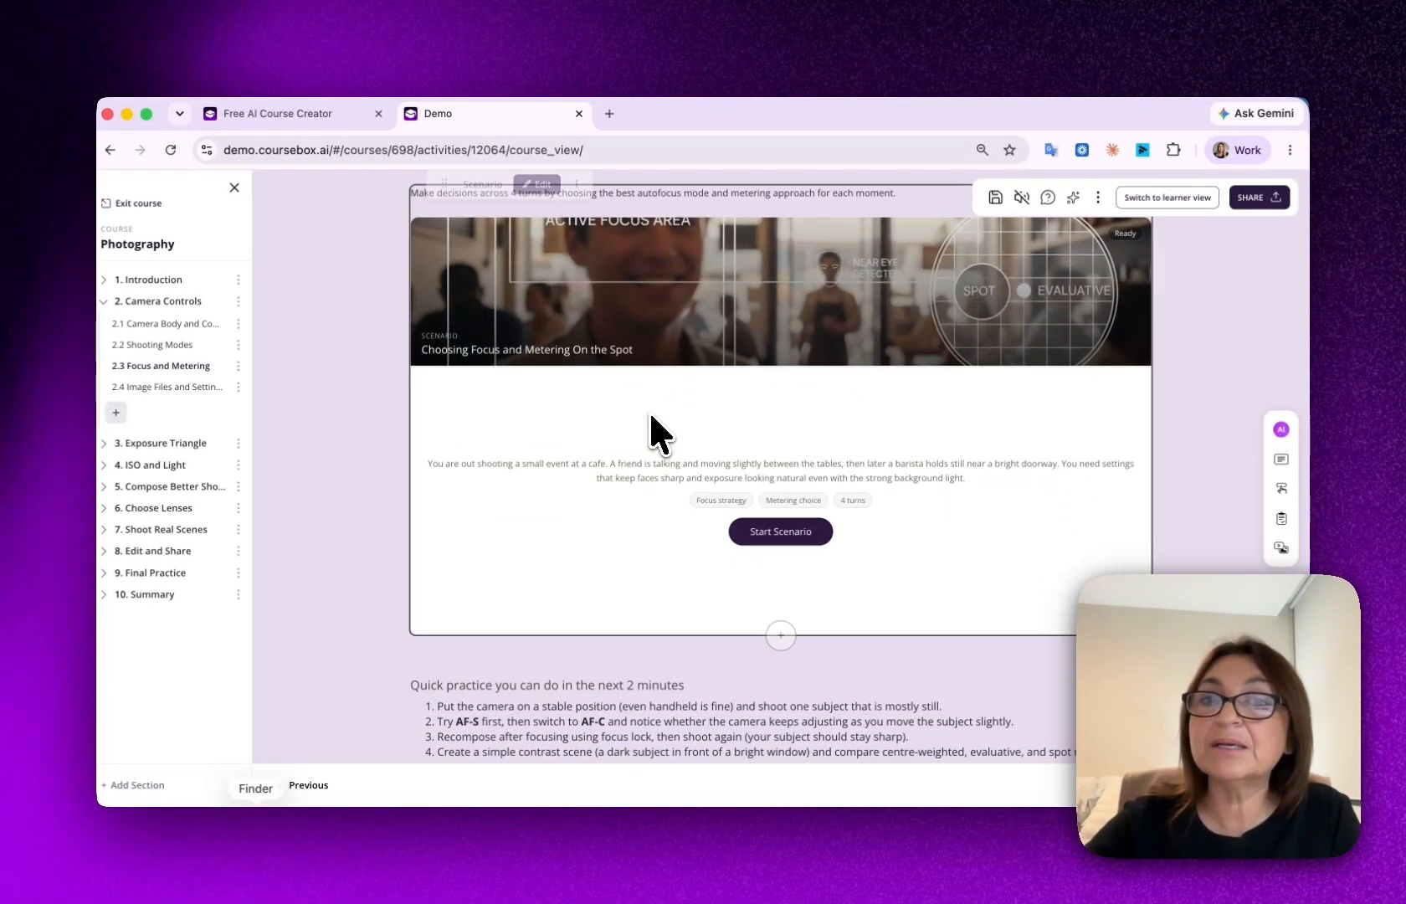
scroll(651, 416, down, 3)
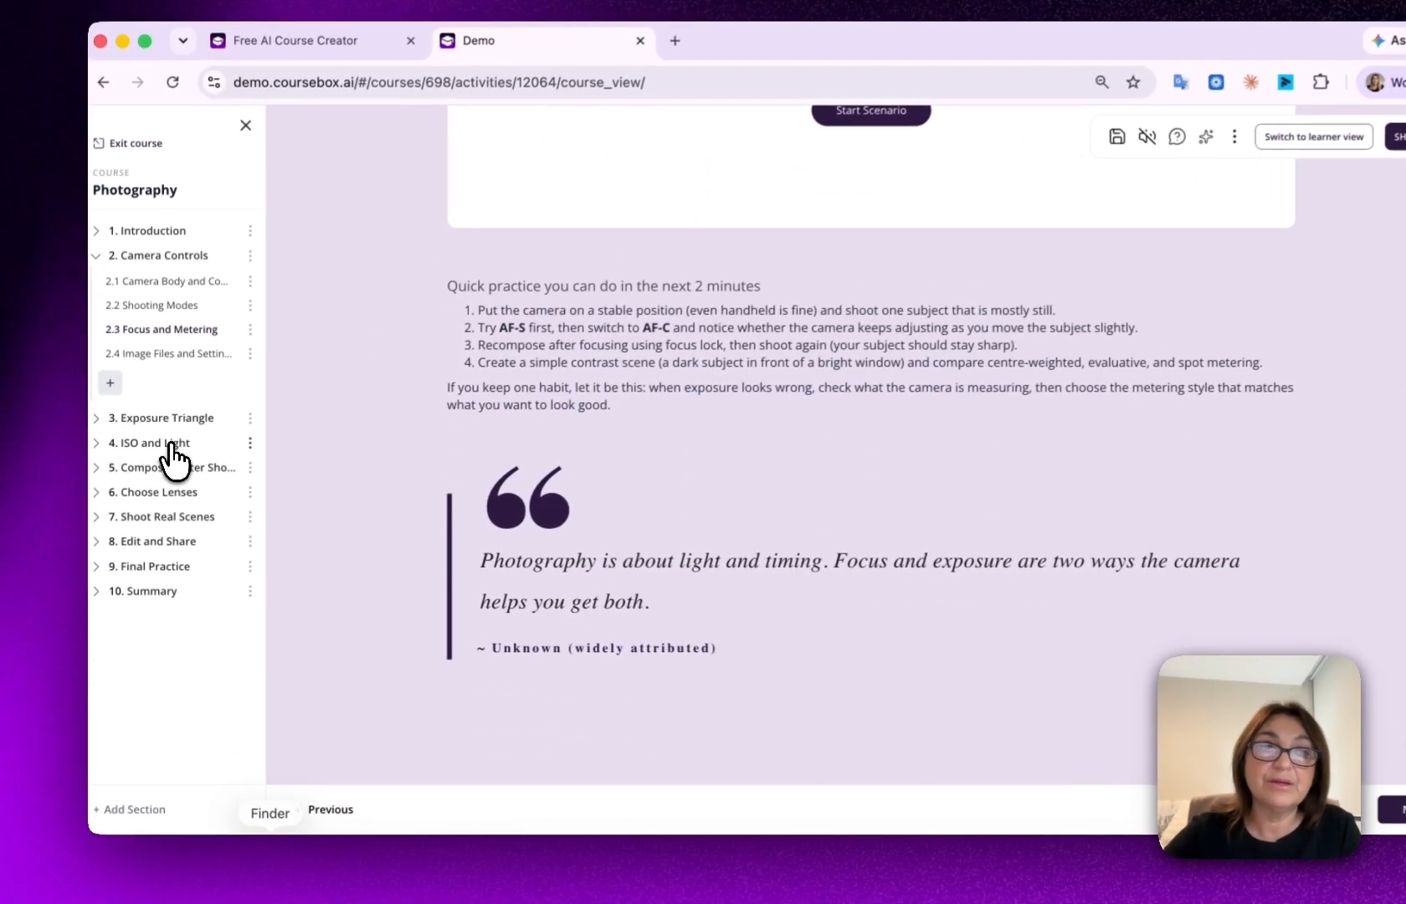
Open lesson 4.1 ISO and Noise and examine the visibility settings of its video block.
click(158, 466)
click(171, 490)
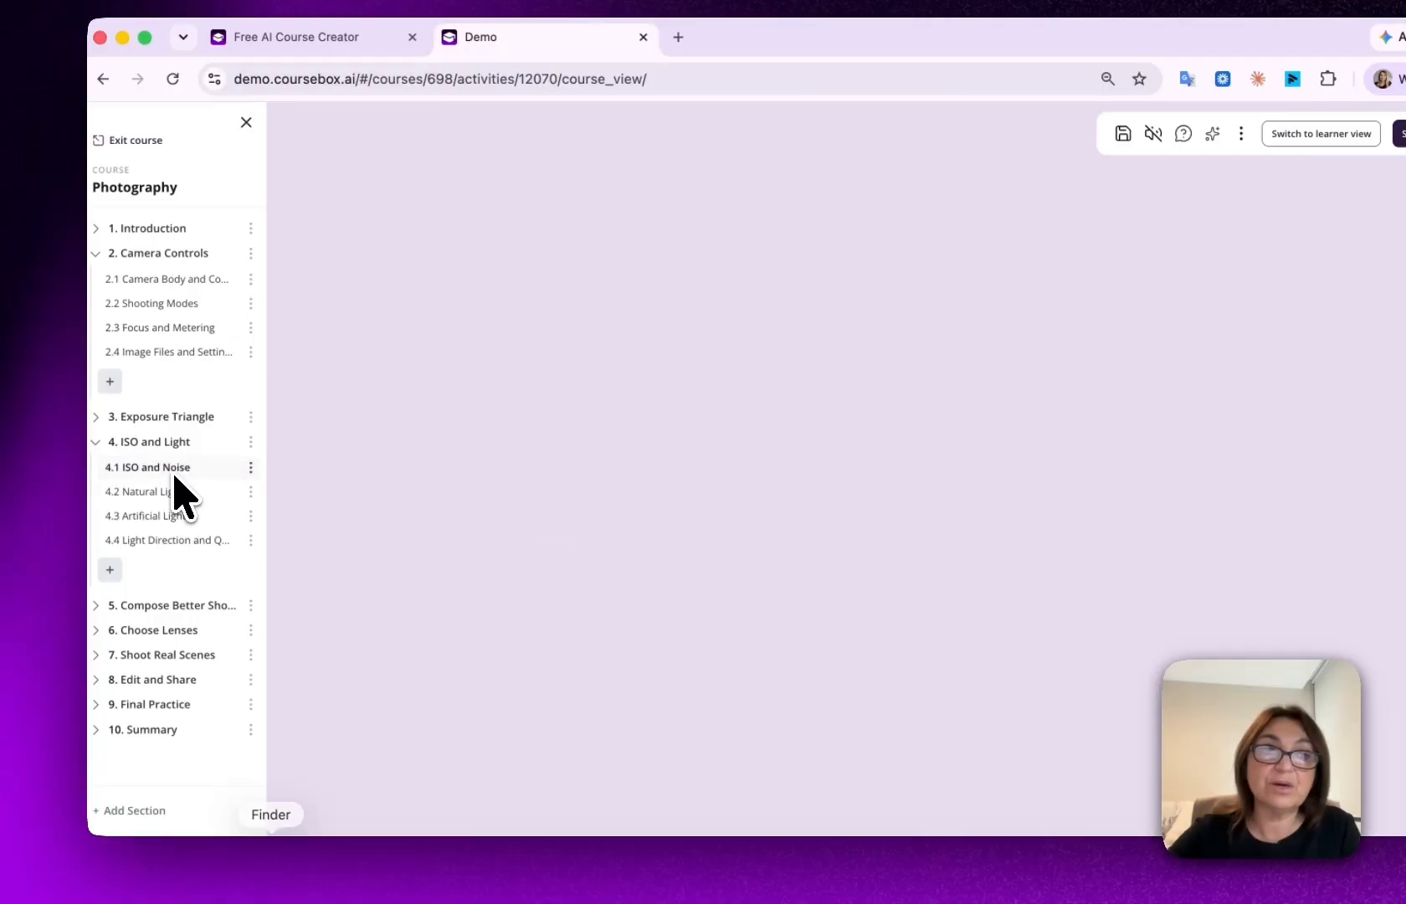
scroll(665, 621, down, 5)
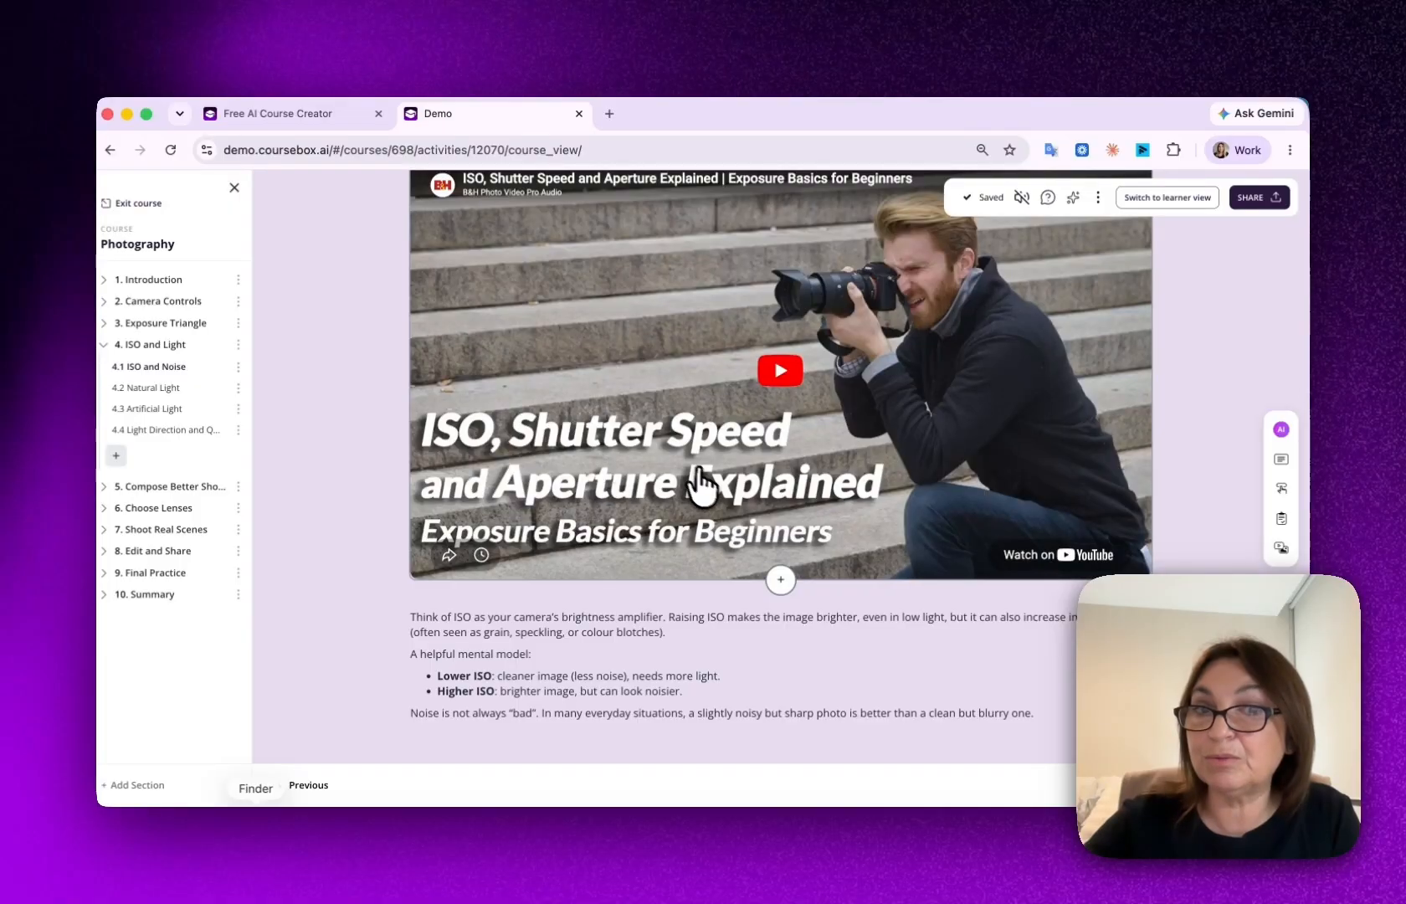
scroll(703, 490, down, 3)
scroll(716, 493, up, 4)
scroll(712, 494, up, 1)
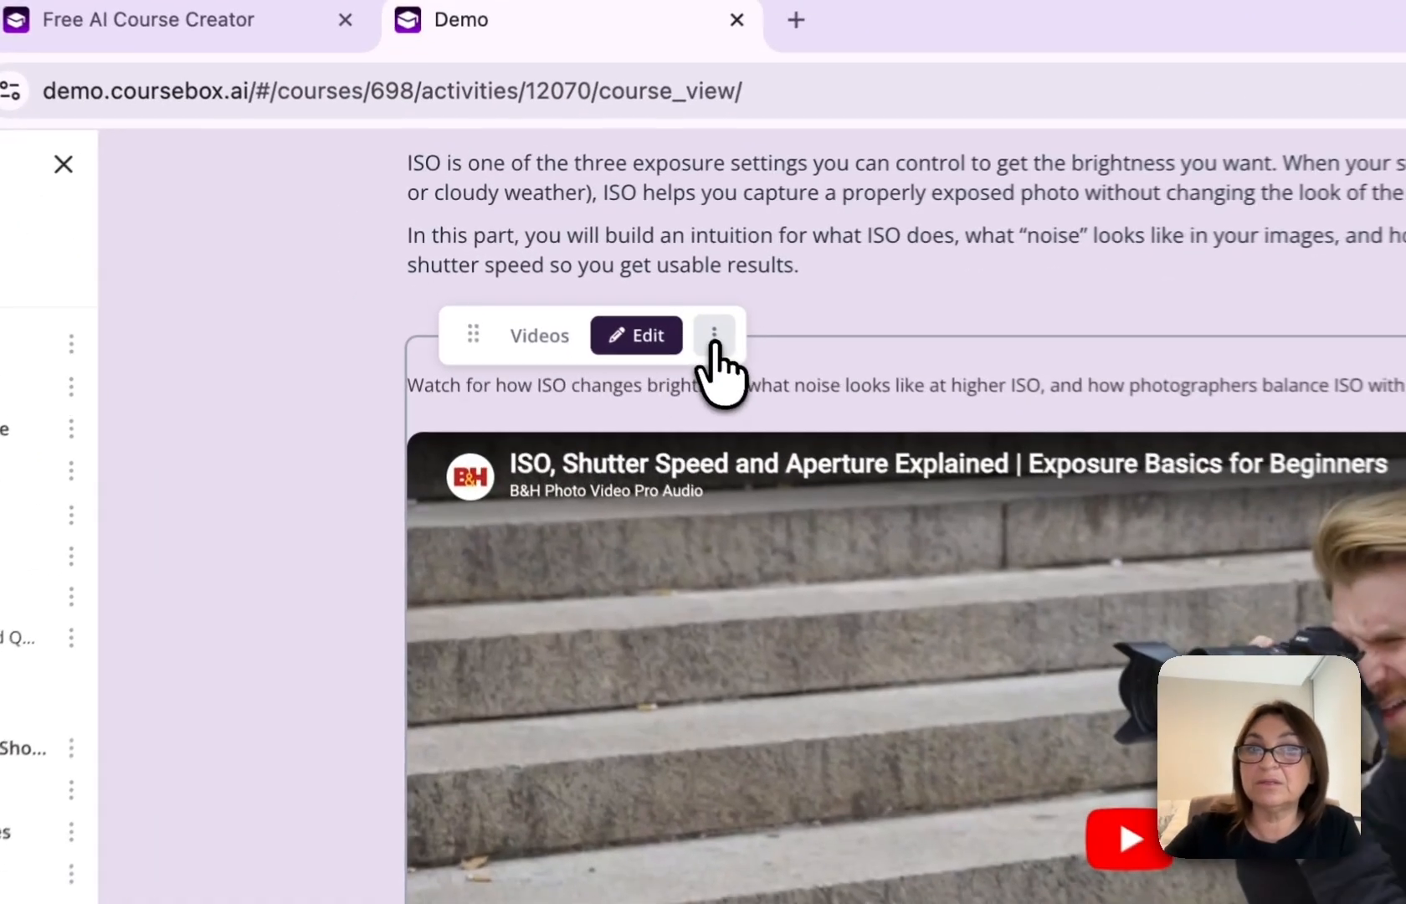
click(567, 275)
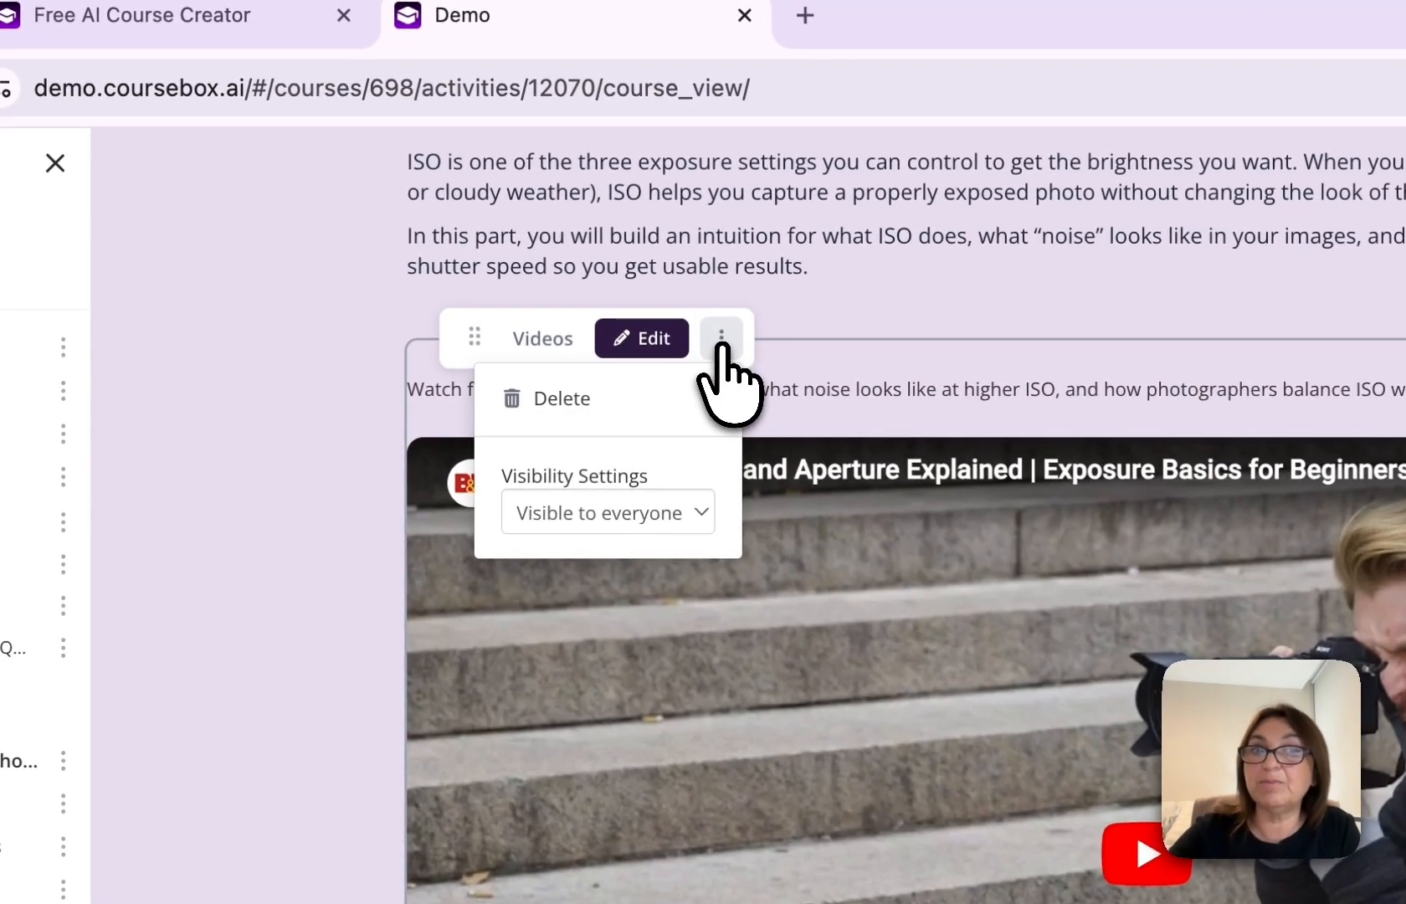
click(703, 515)
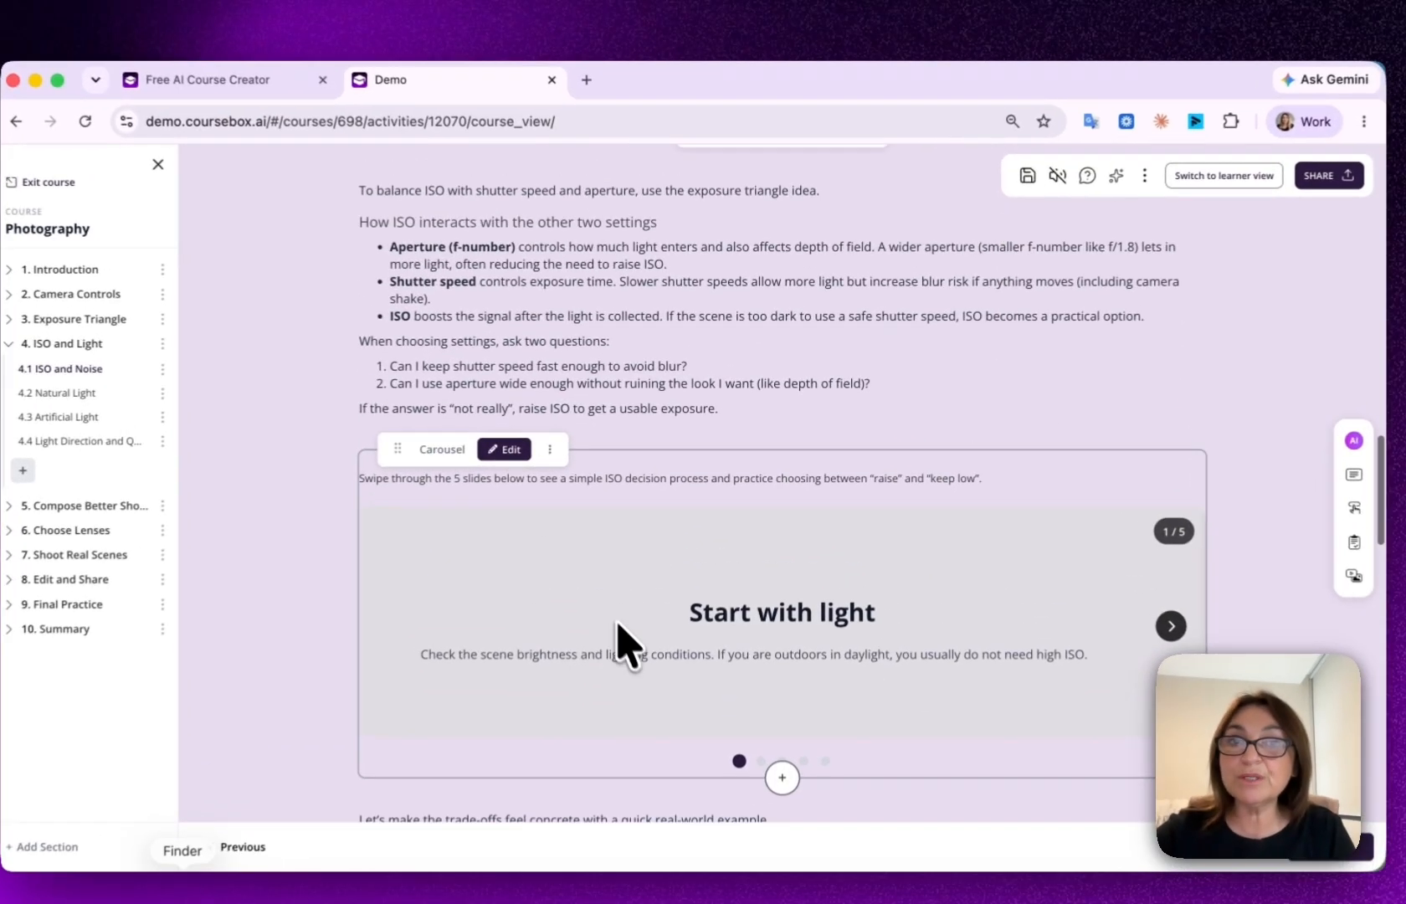
Insert an AI-generated image below the "Use for exposure" card with the prompt "create an image of a camera tripod" and inspect it.
scroll(620, 624, up, 5)
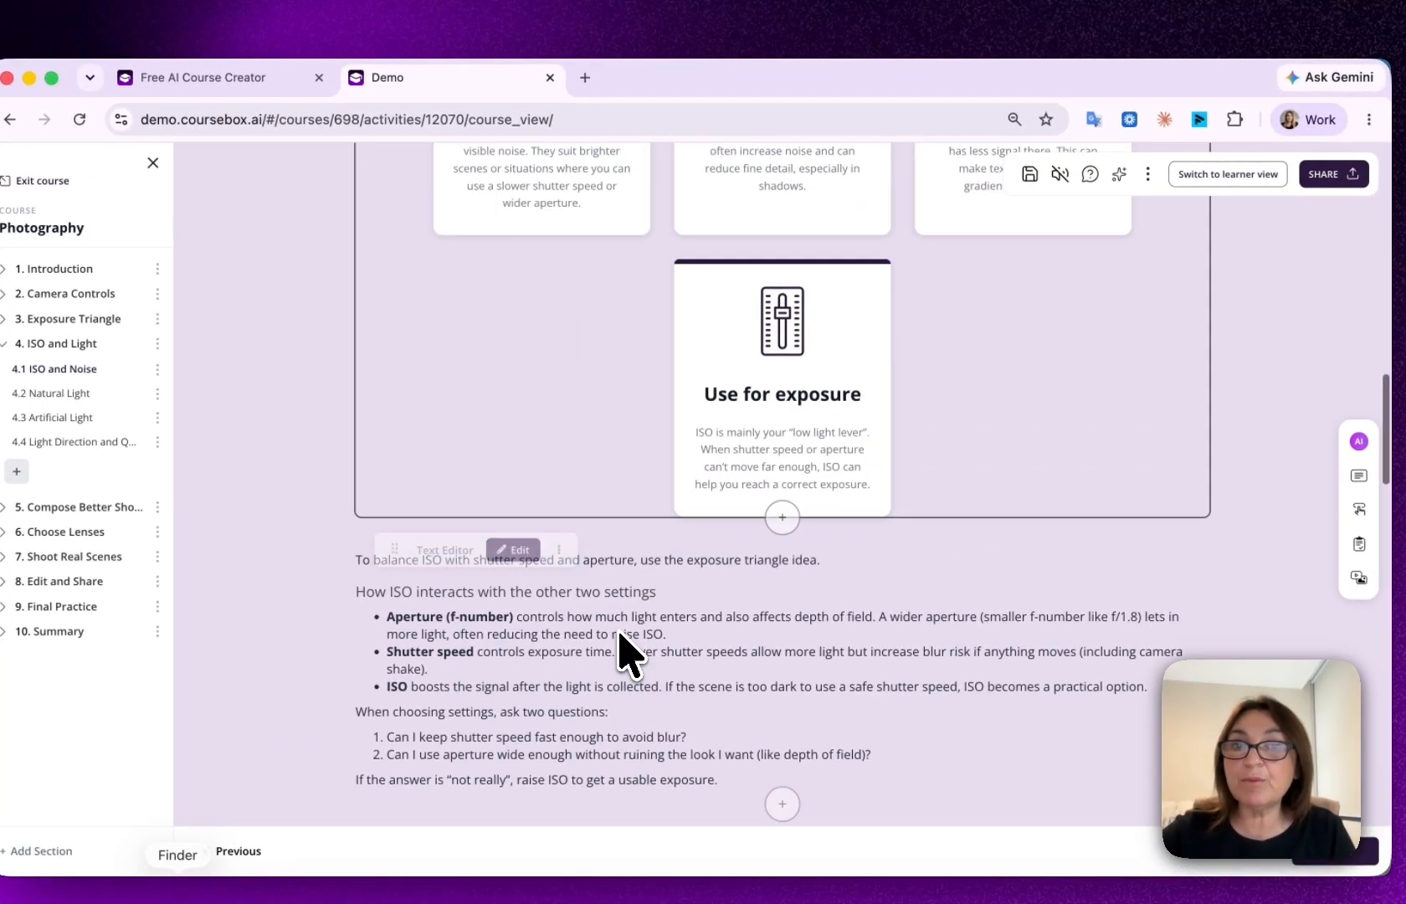
scroll(936, 449, down, 1)
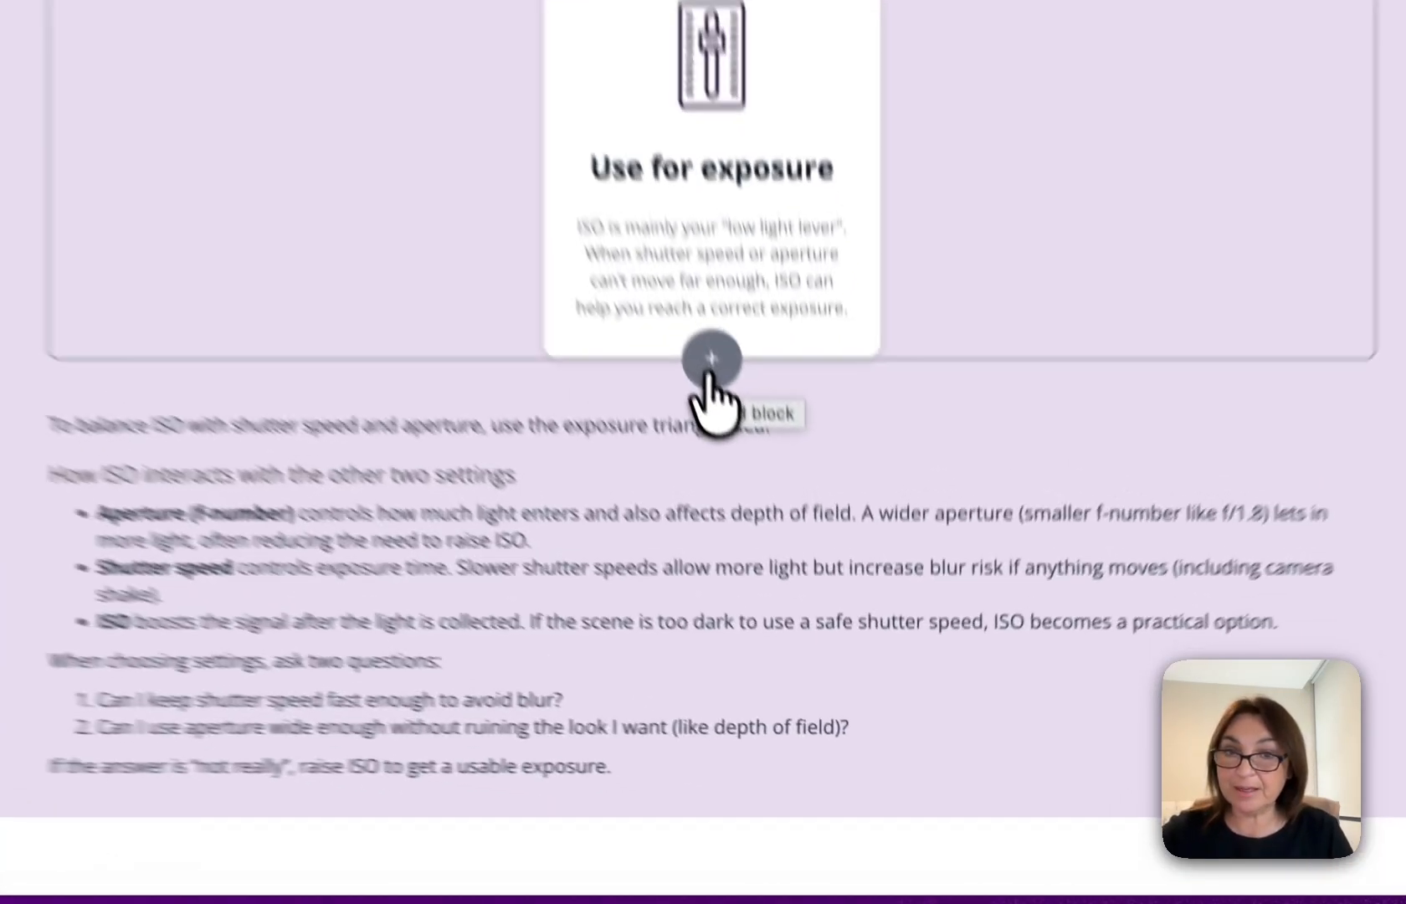
click(782, 530)
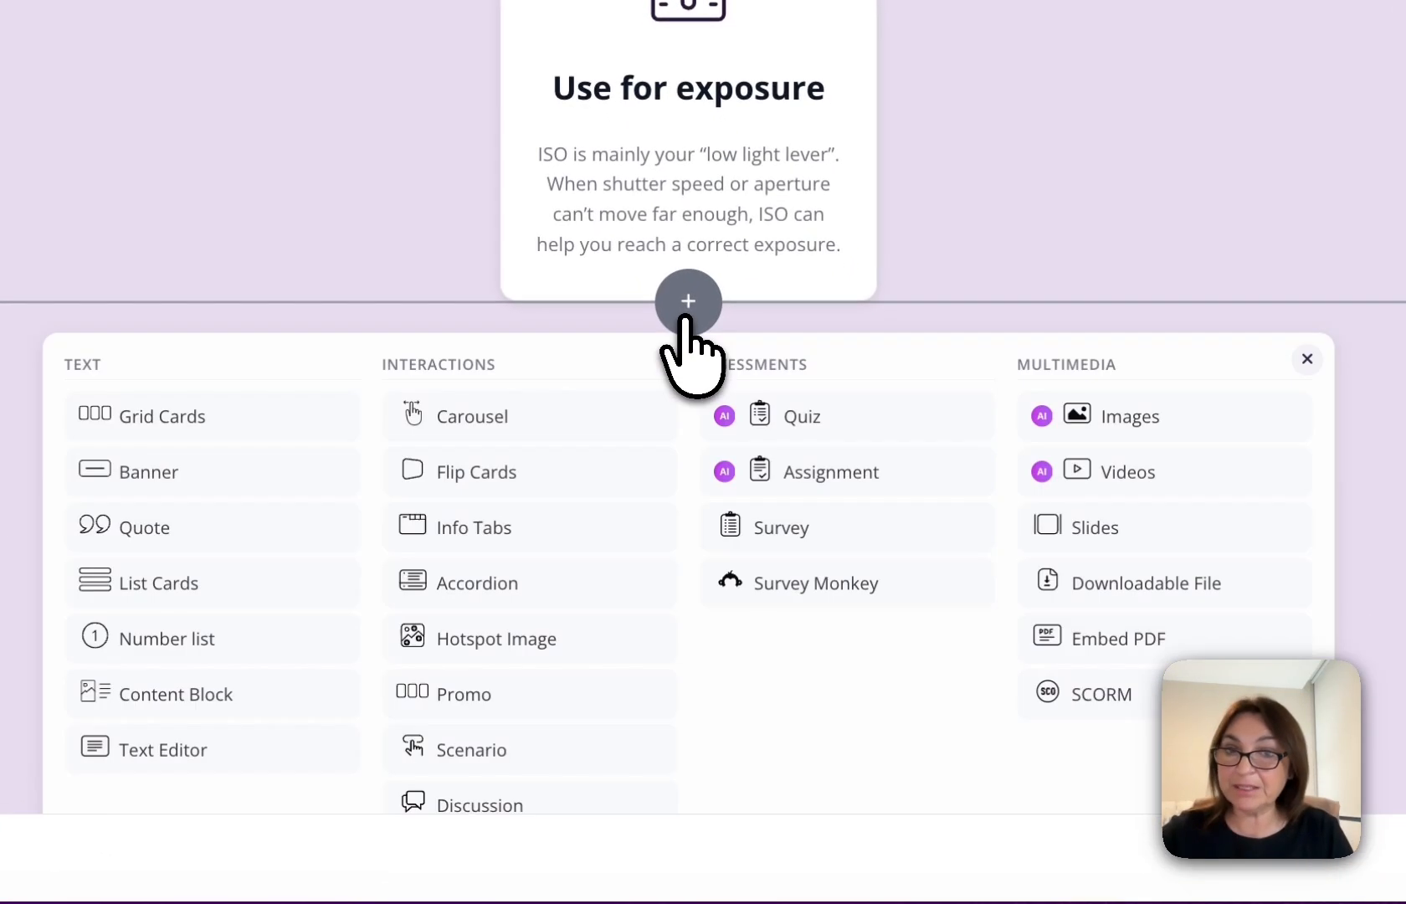
scroll(219, 351, down, 3)
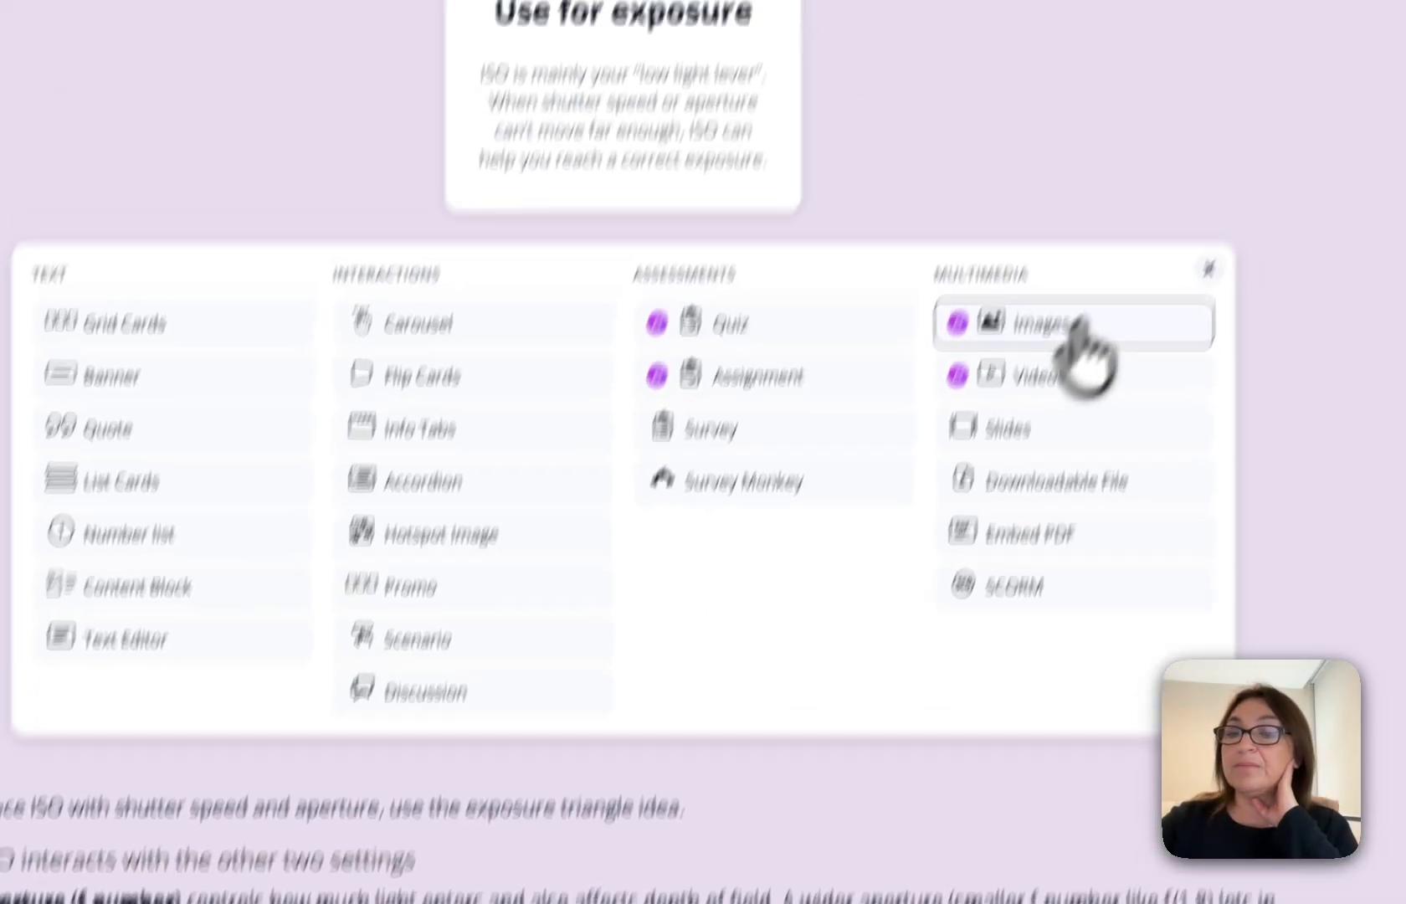
click(1147, 159)
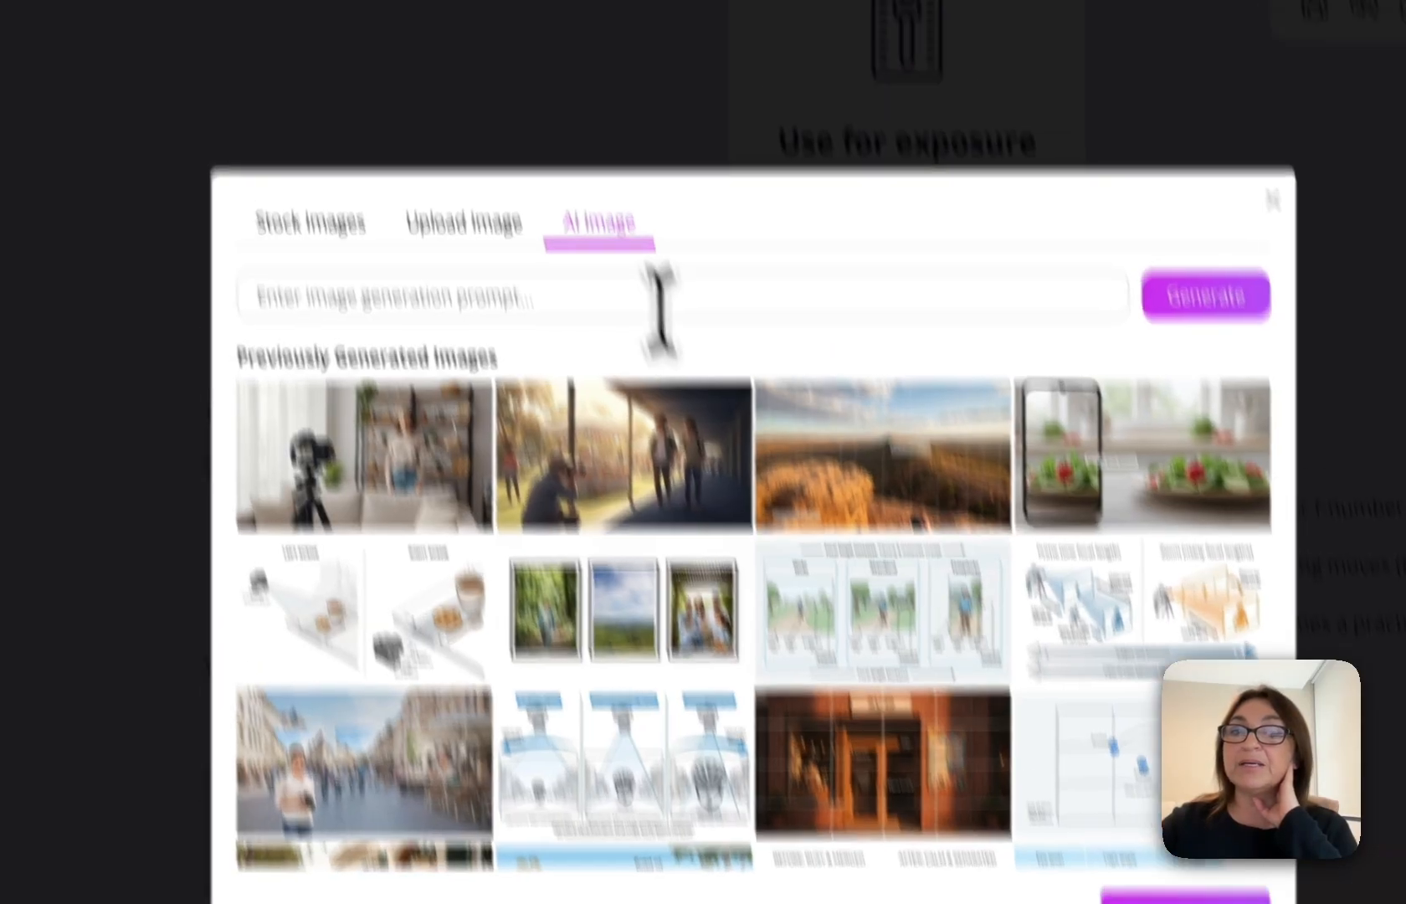
click(635, 219)
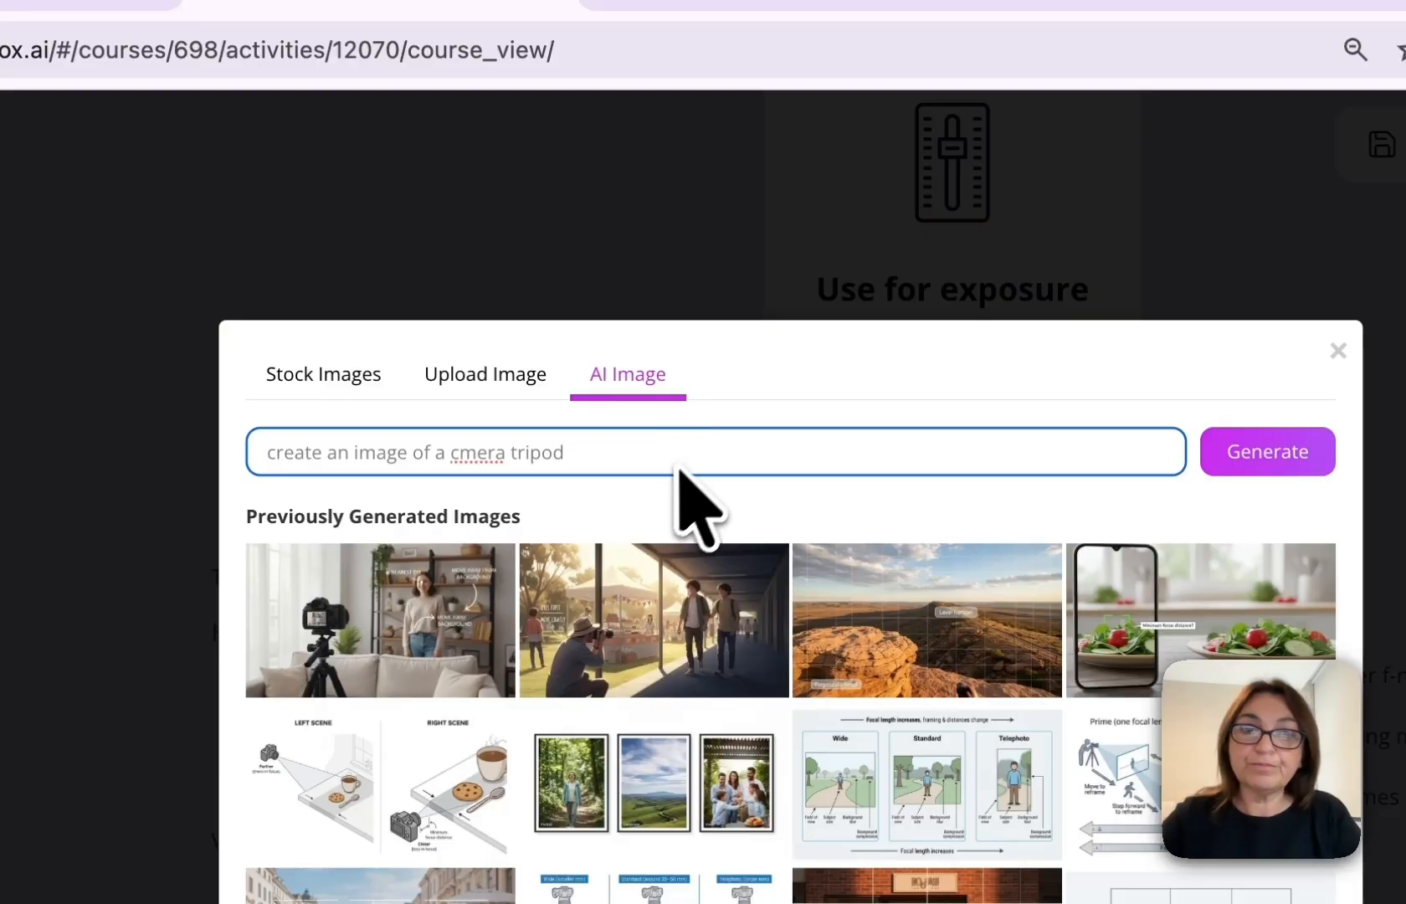
click(459, 453)
text(a)
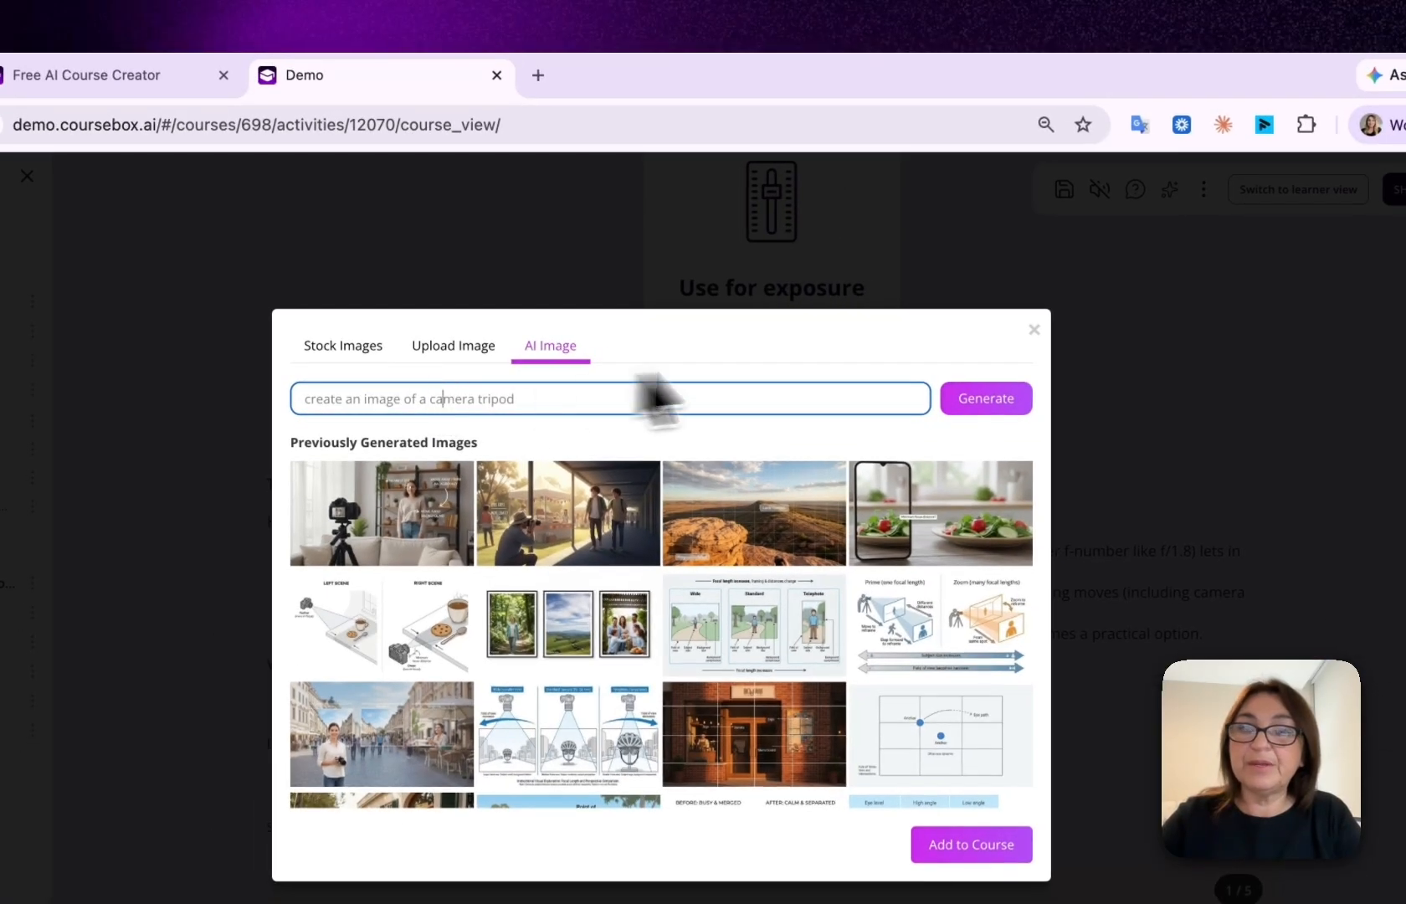
click(996, 400)
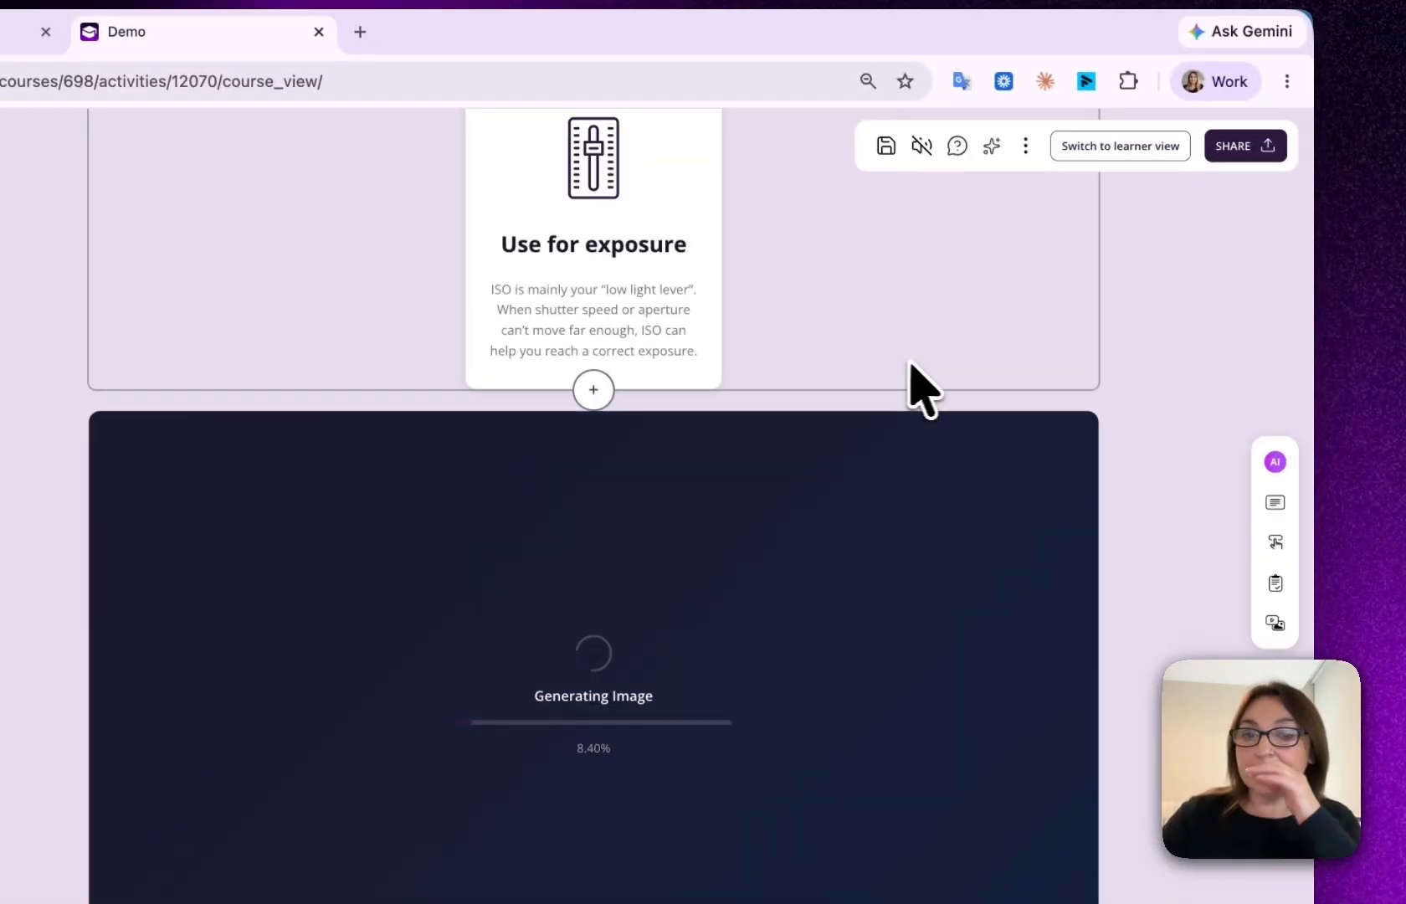
scroll(1103, 469, down, 2)
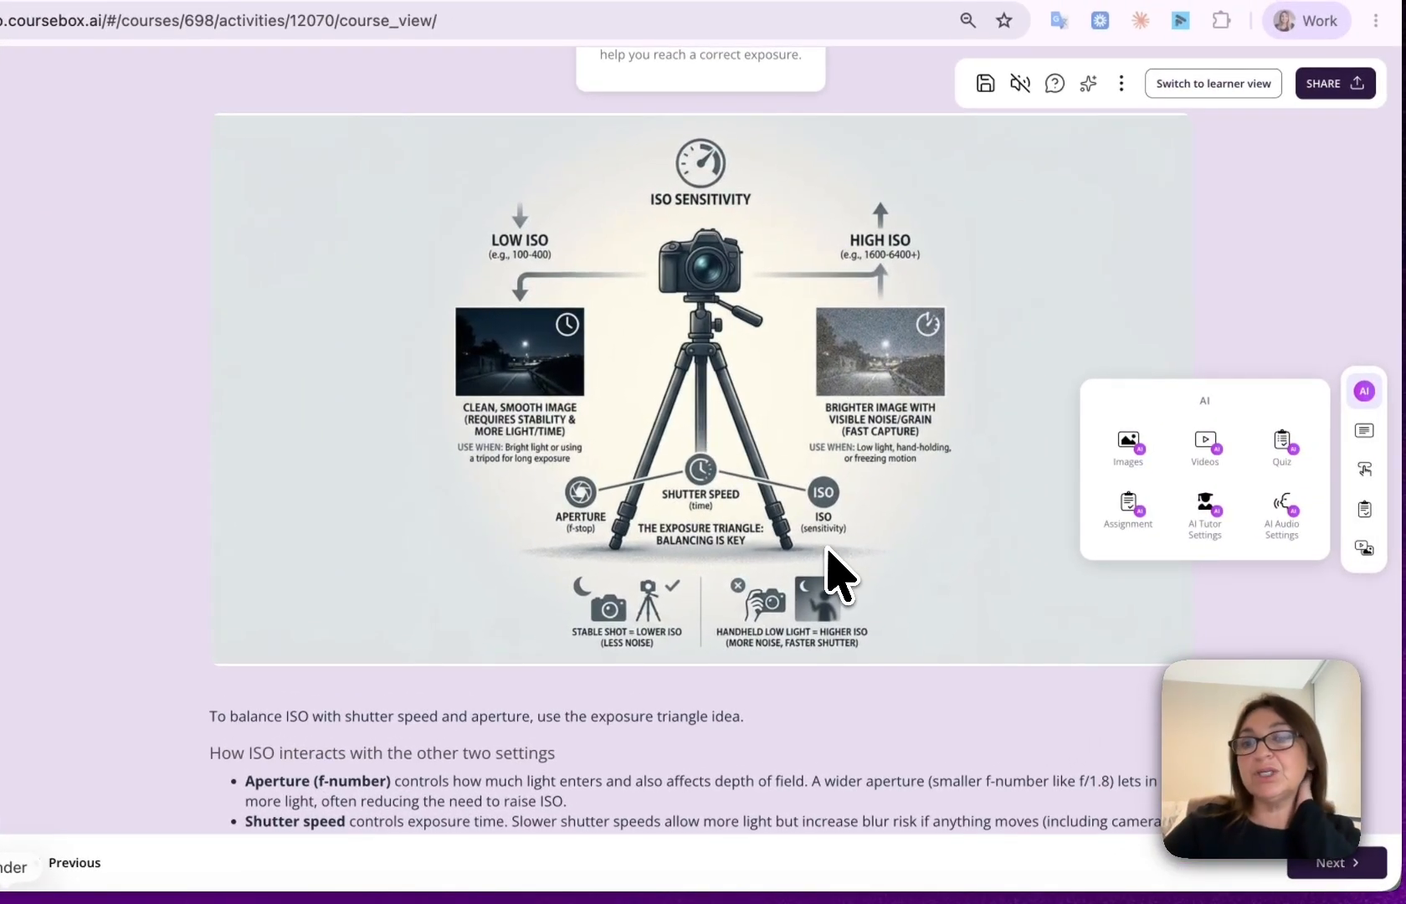
scroll(793, 615, down, 2)
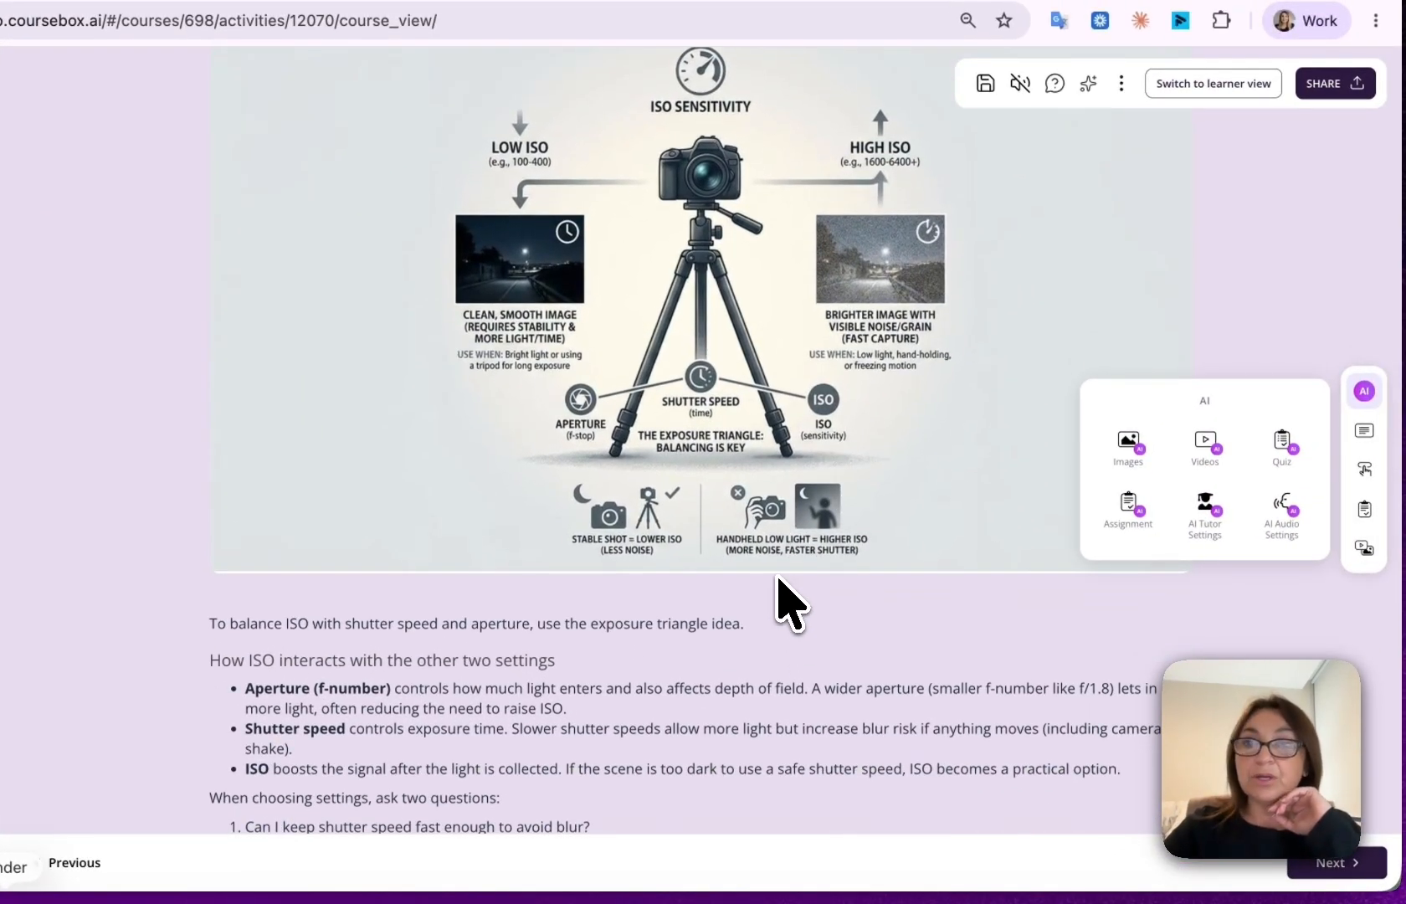
Start a new video block below the tripod image and browse the AI video creator's available avatars and the options for creating a custom one.
click(702, 577)
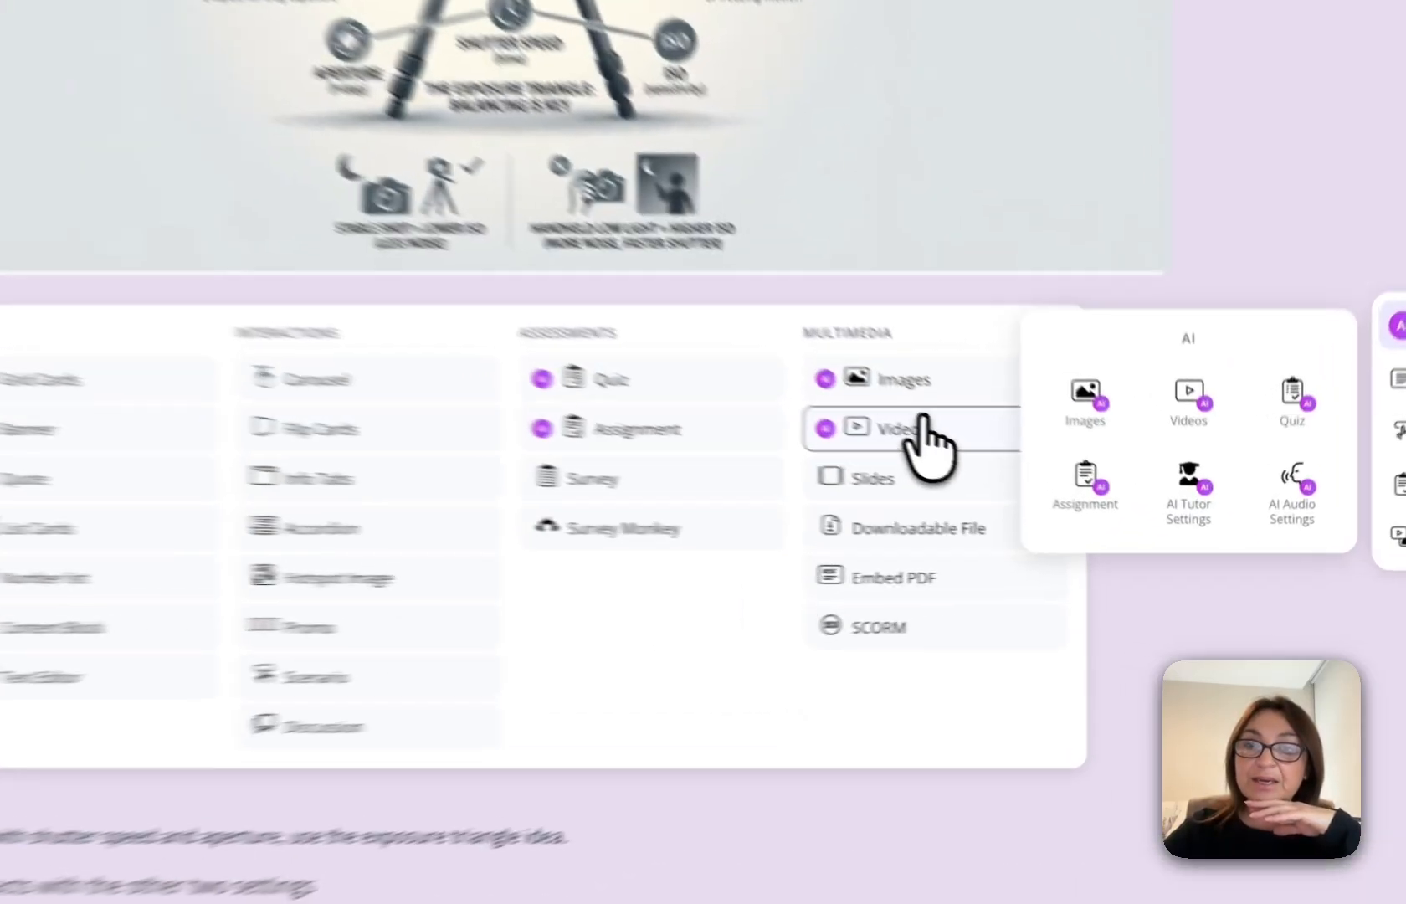
click(1013, 473)
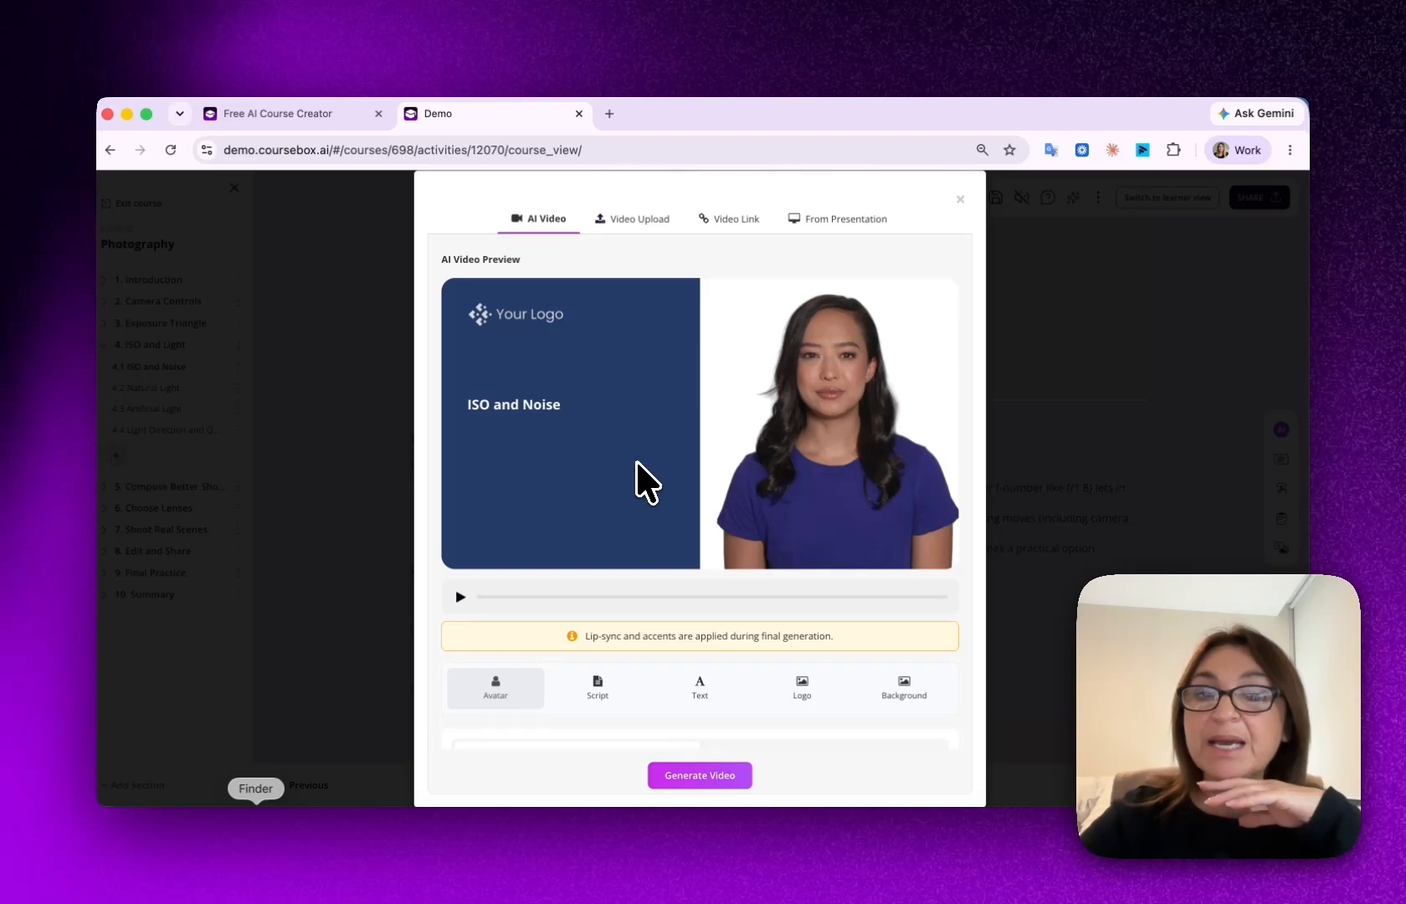
scroll(636, 462, down, 5)
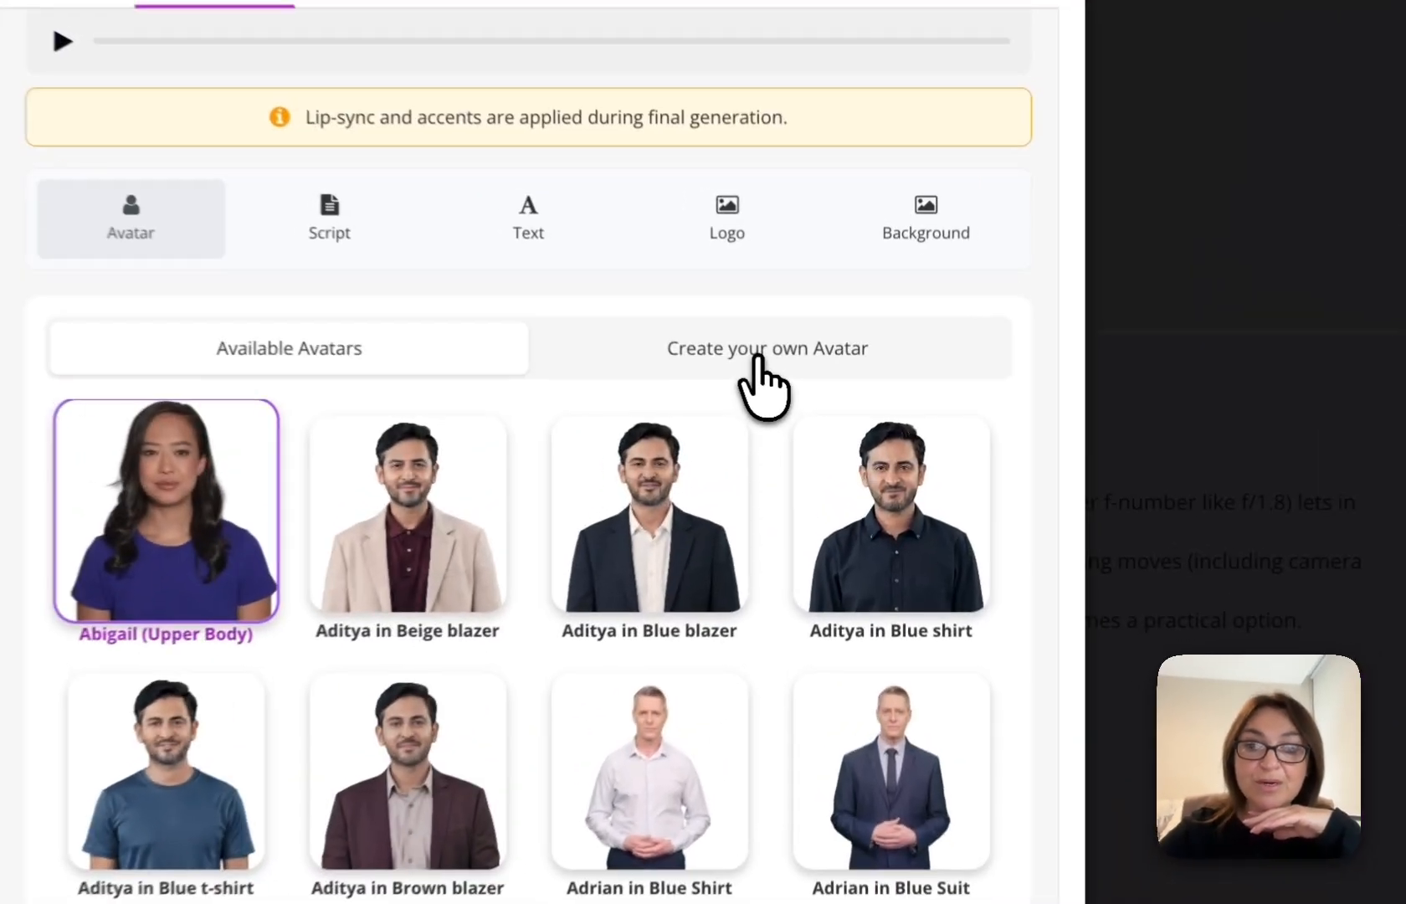
click(819, 418)
scroll(769, 519, down, 3)
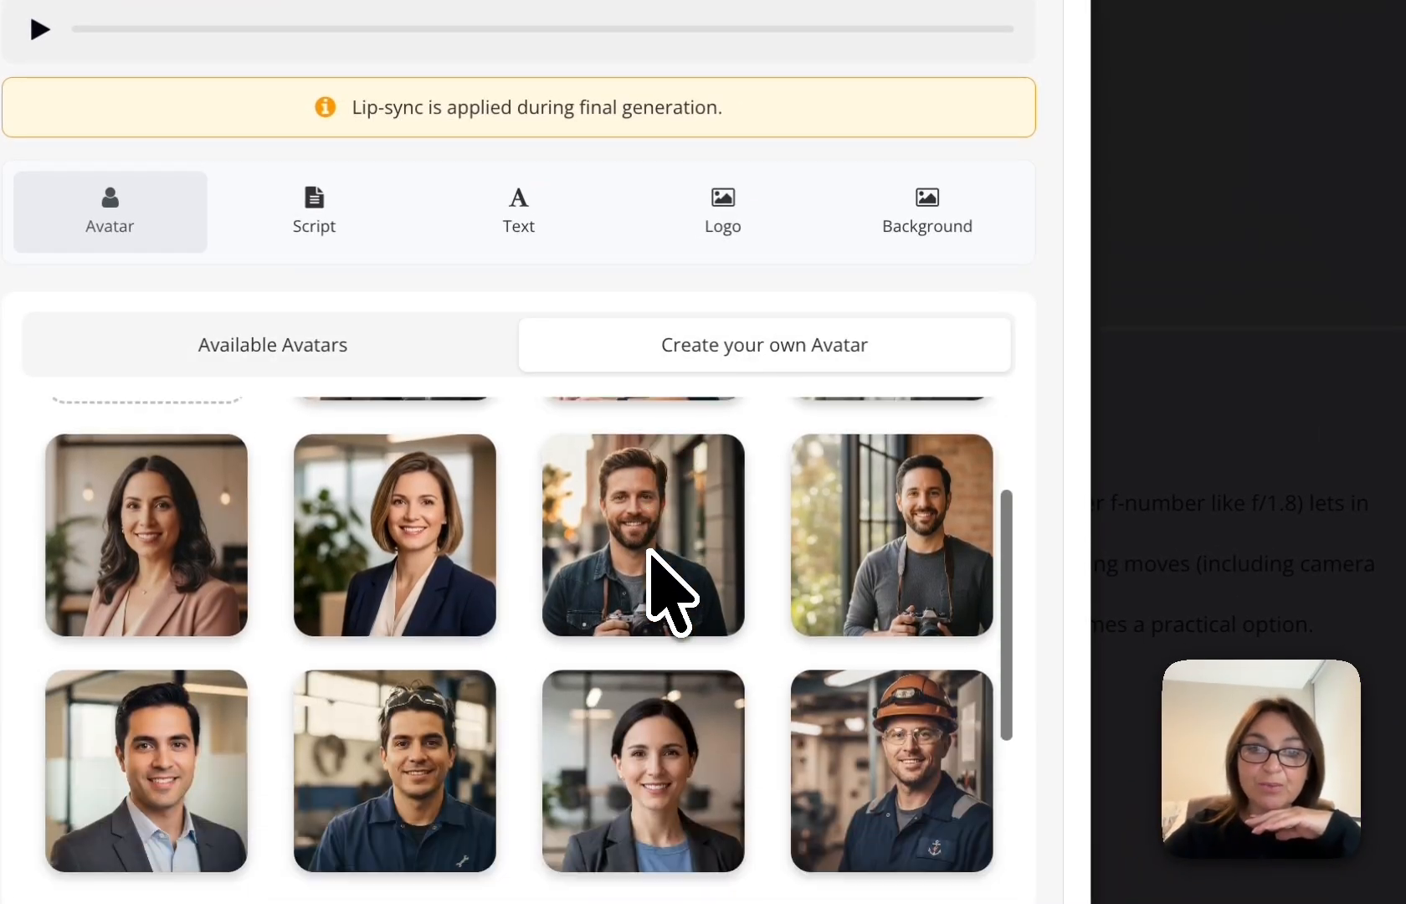
scroll(649, 590, down, 5)
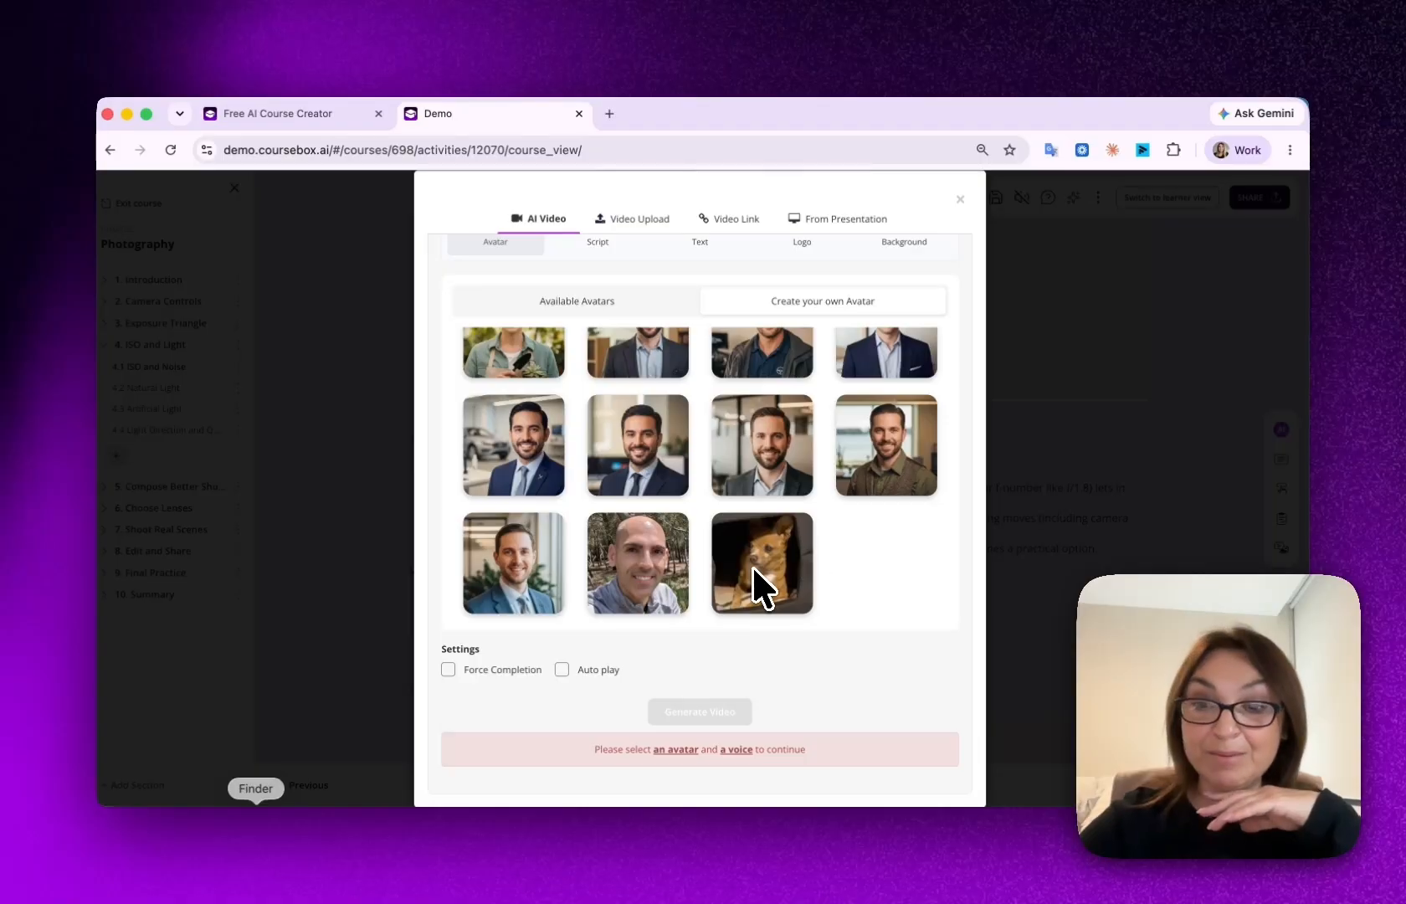
scroll(753, 568, up, 6)
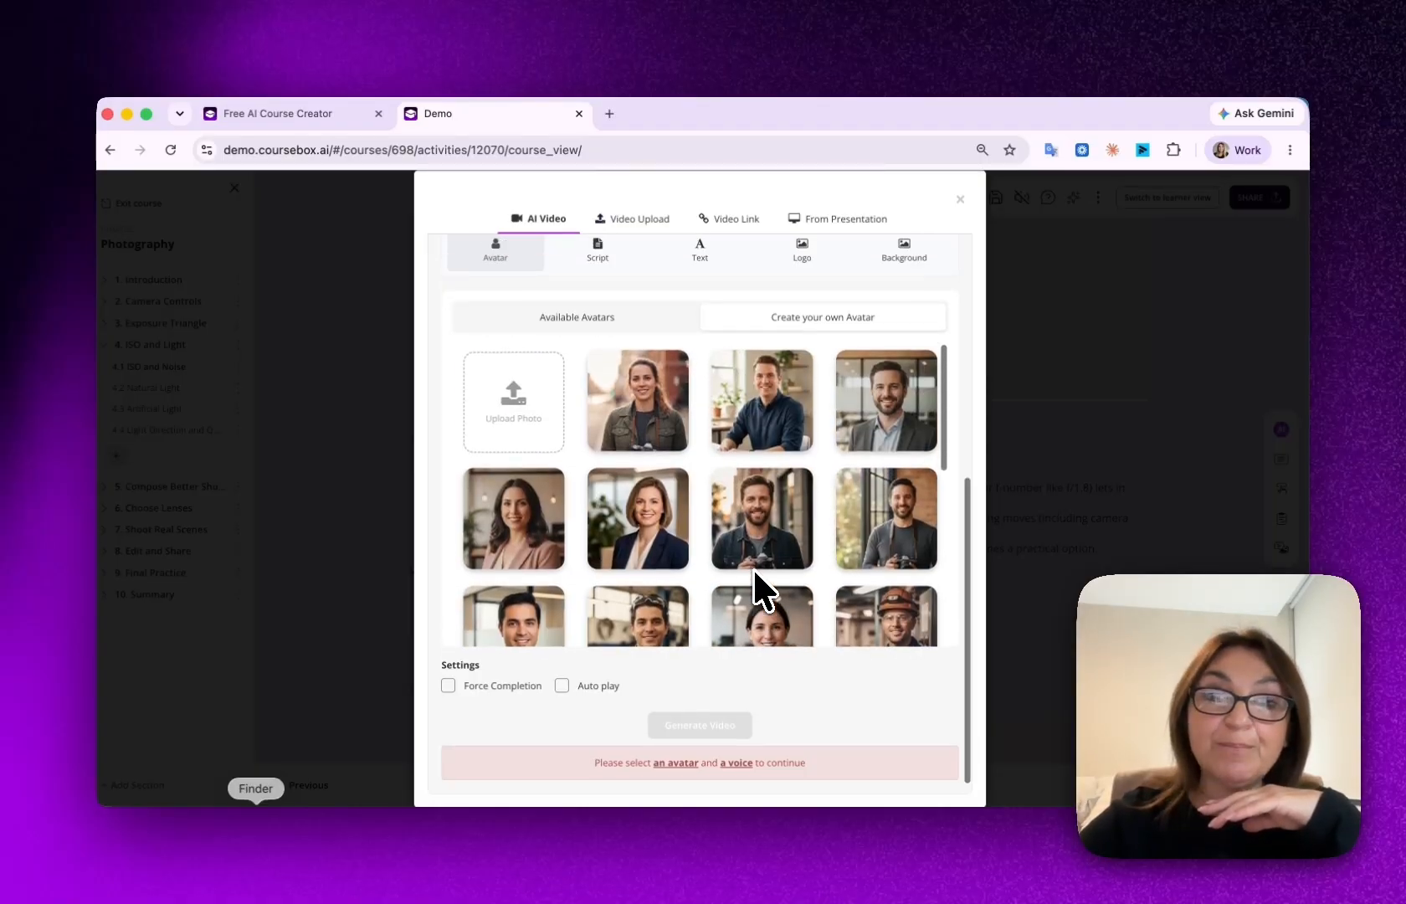
scroll(756, 580, up, 2)
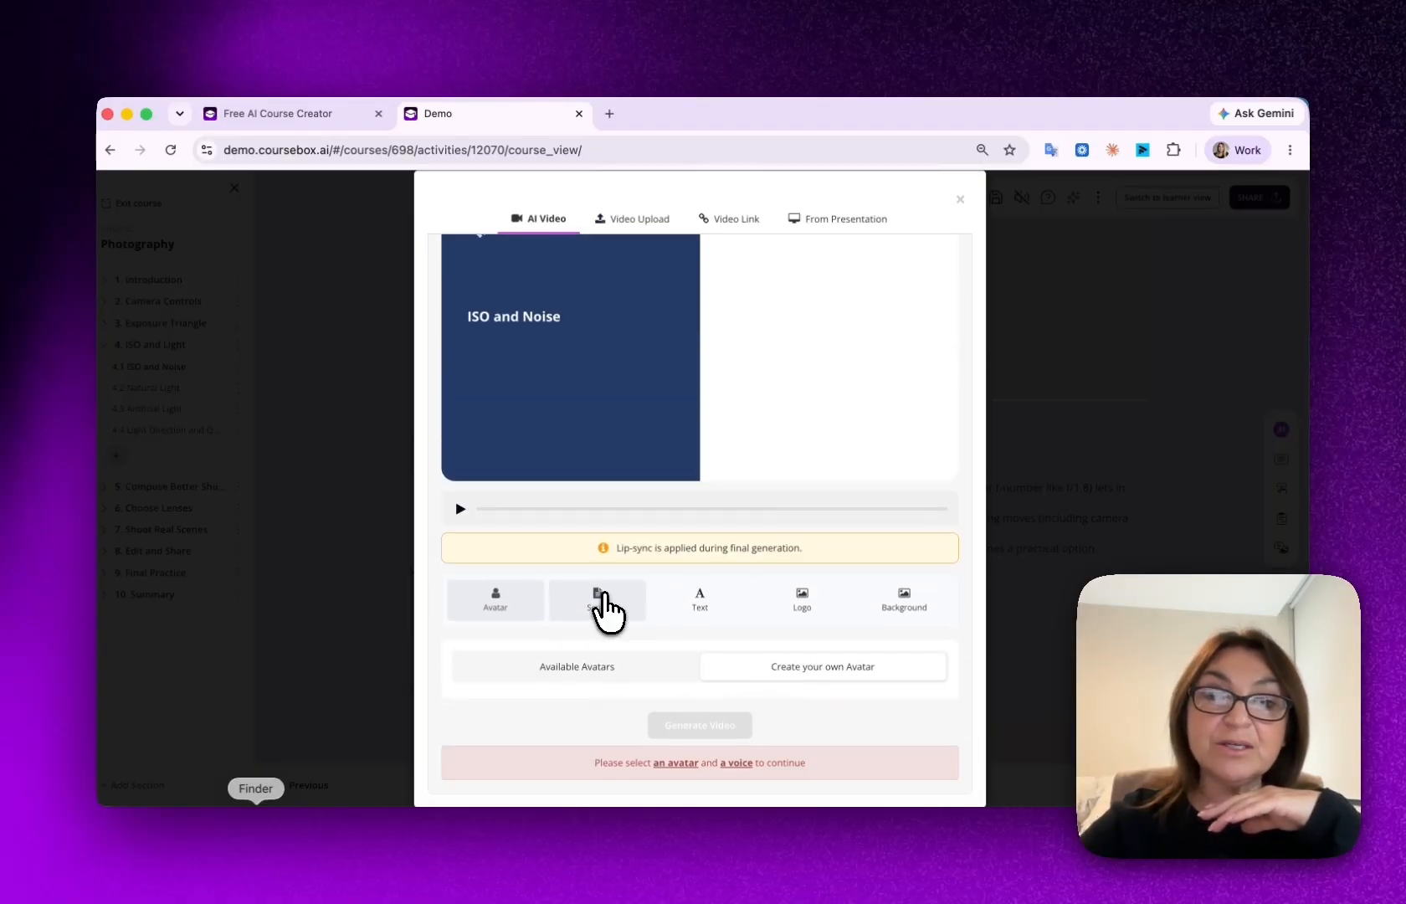
Choose the "Abigail (Upper Body)" avatar for the AI video and check it in the preview.
scroll(602, 604, down, 5)
scroll(604, 569, up, 4)
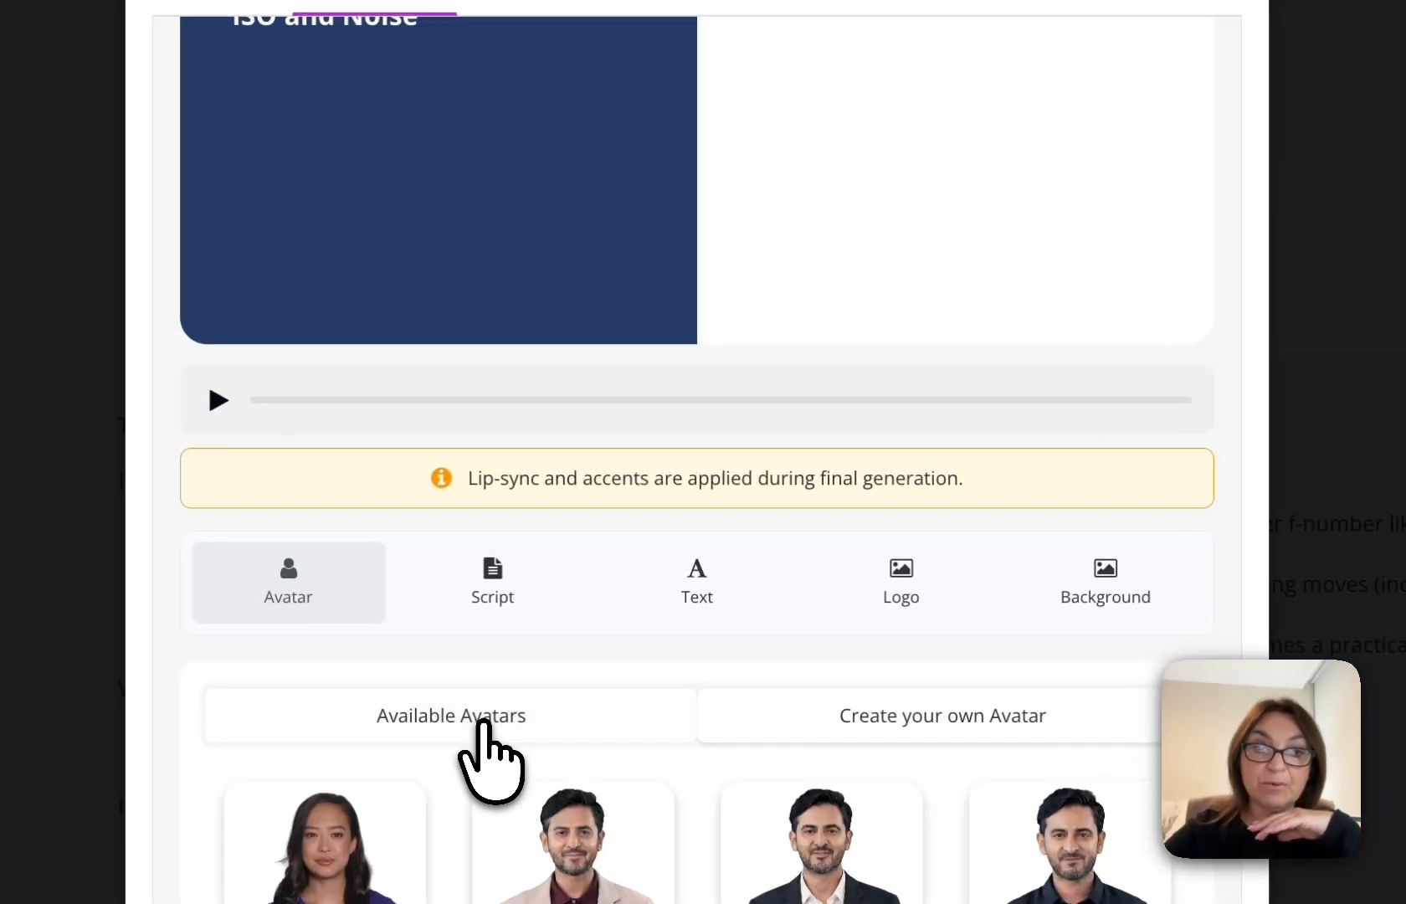
scroll(490, 763, down, 6)
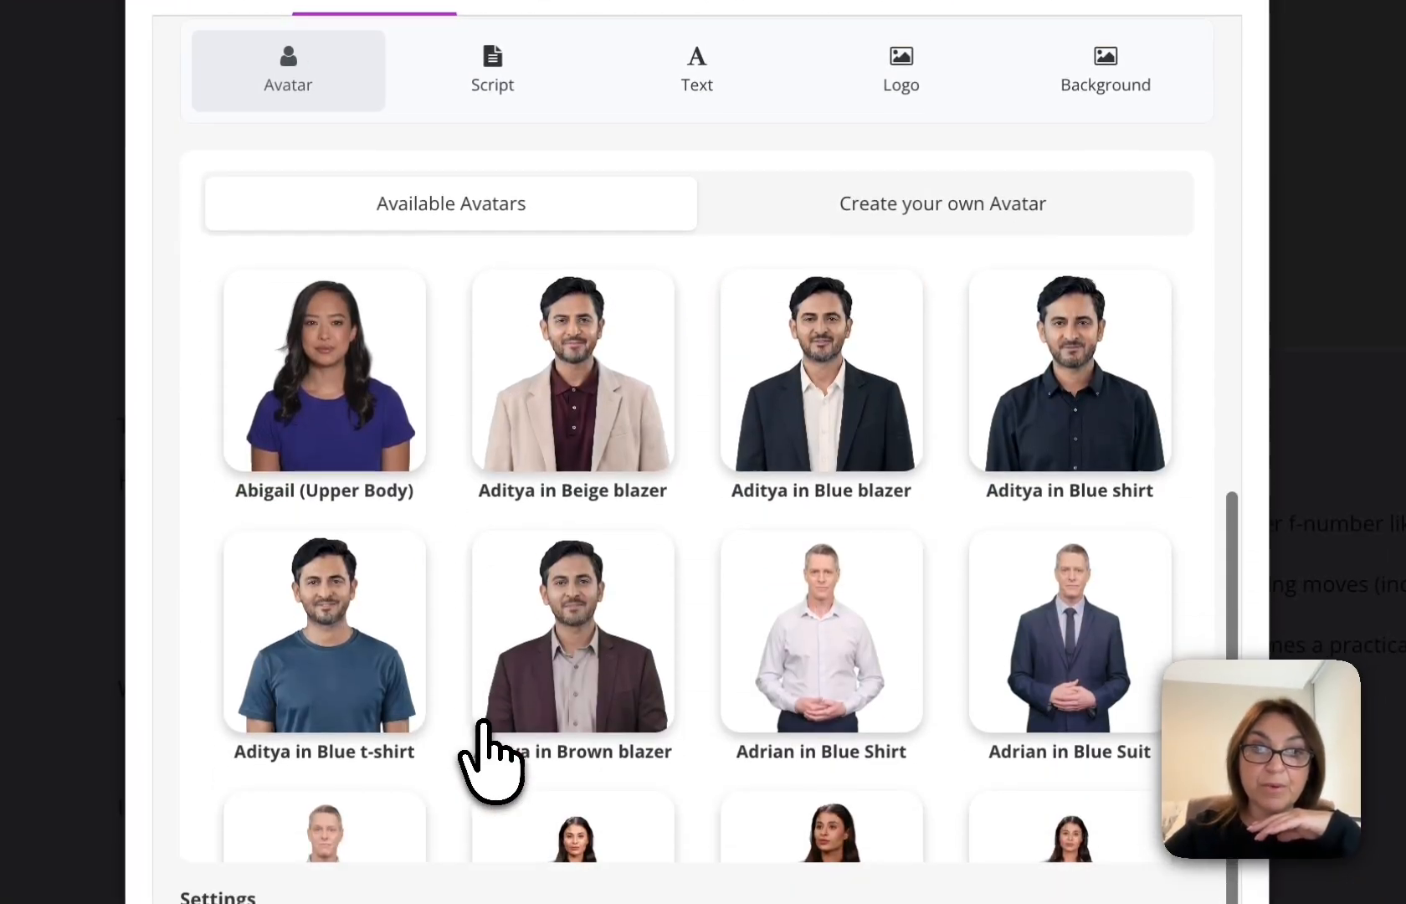
click(298, 397)
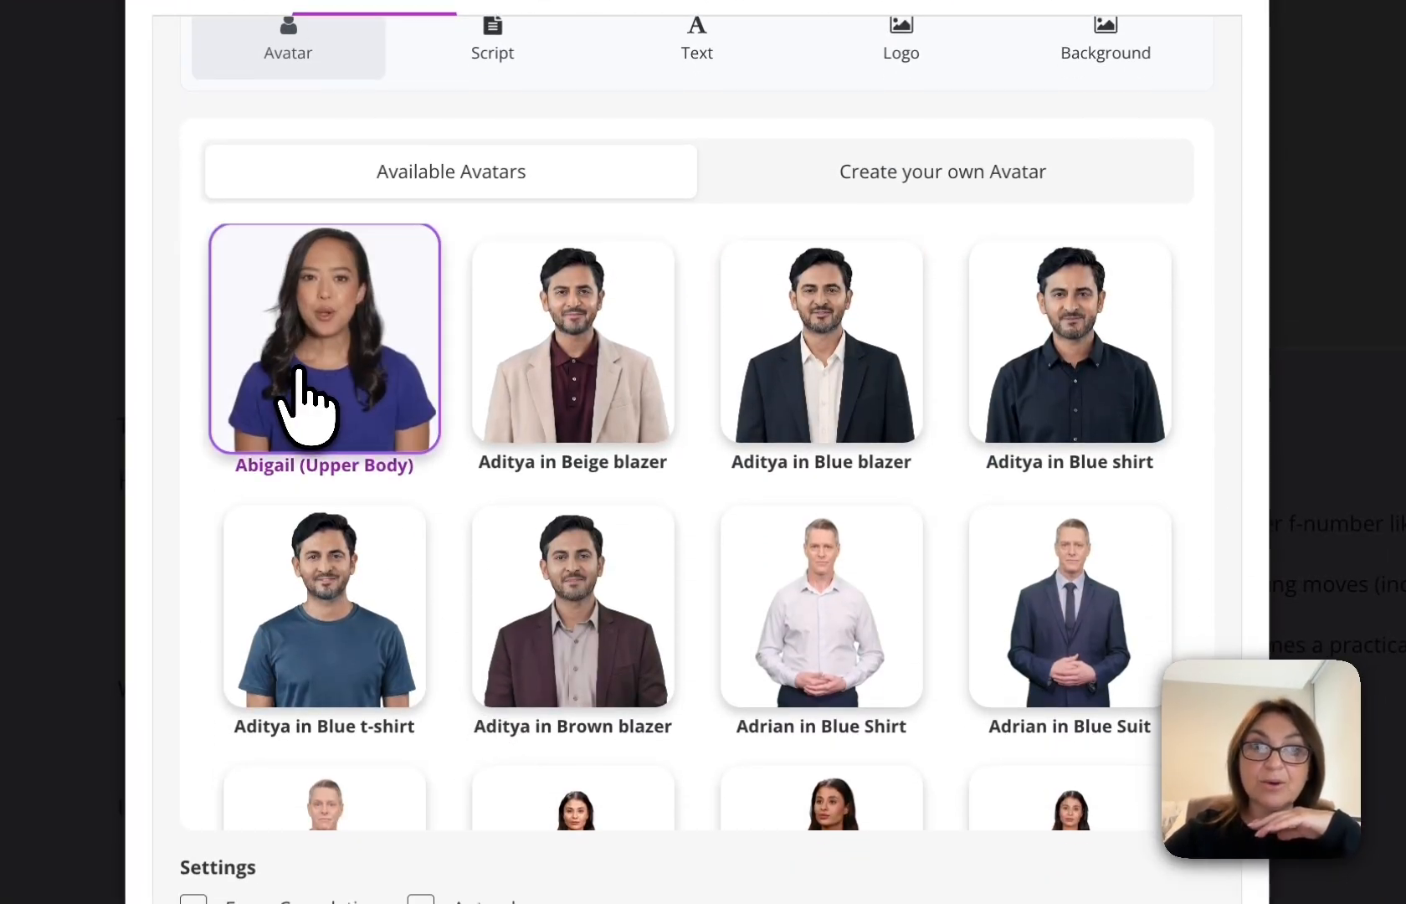
scroll(502, 380, up, 9)
scroll(503, 377, down, 2)
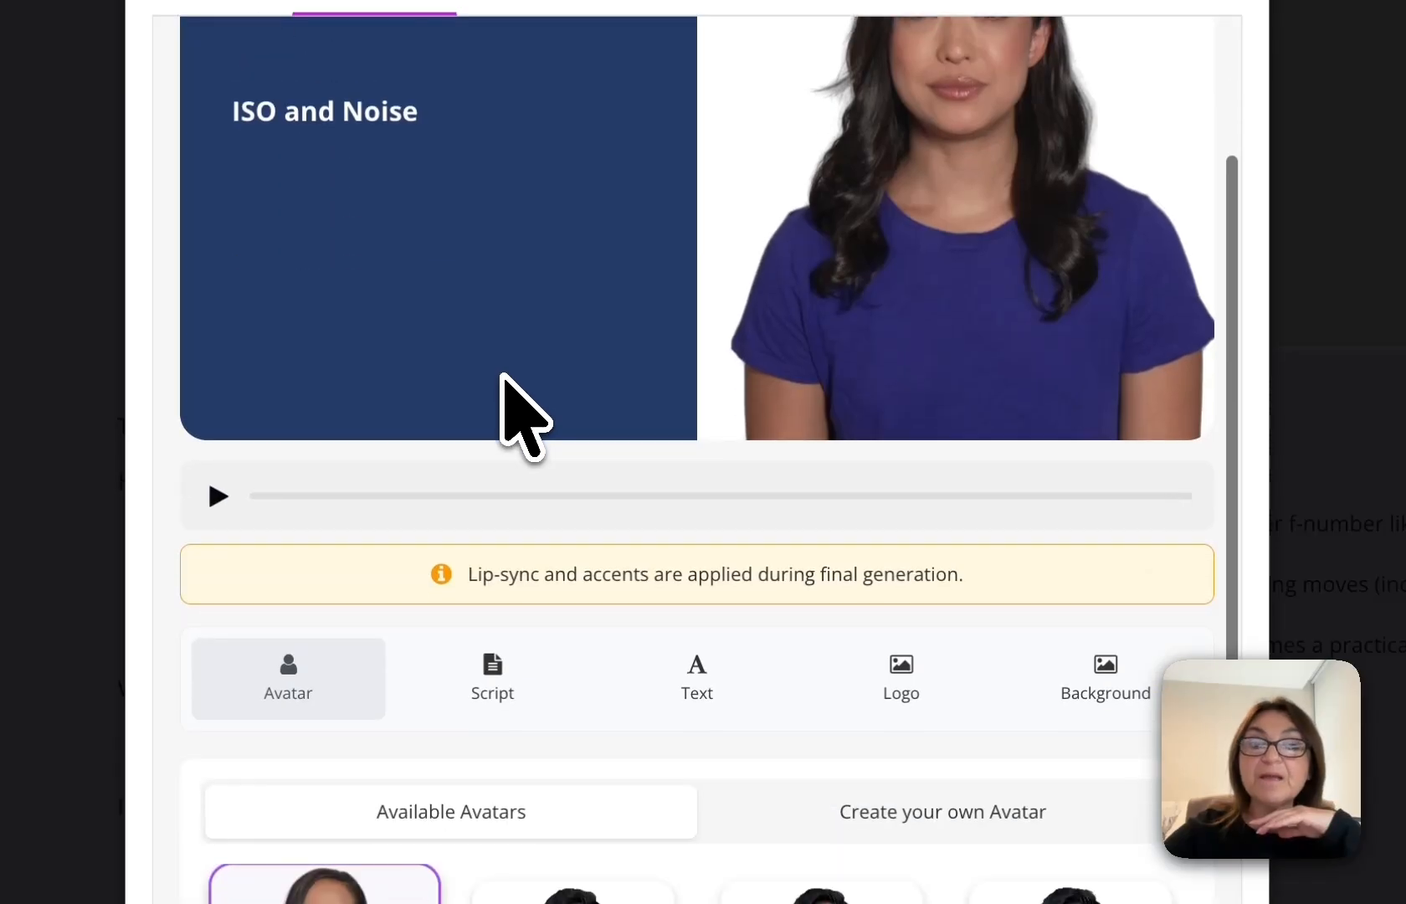
Review the AI video script, set the voice accent to English (Australia) and choose the "Abigail - Lifelike" voice.
click(503, 694)
scroll(507, 720, down, 5)
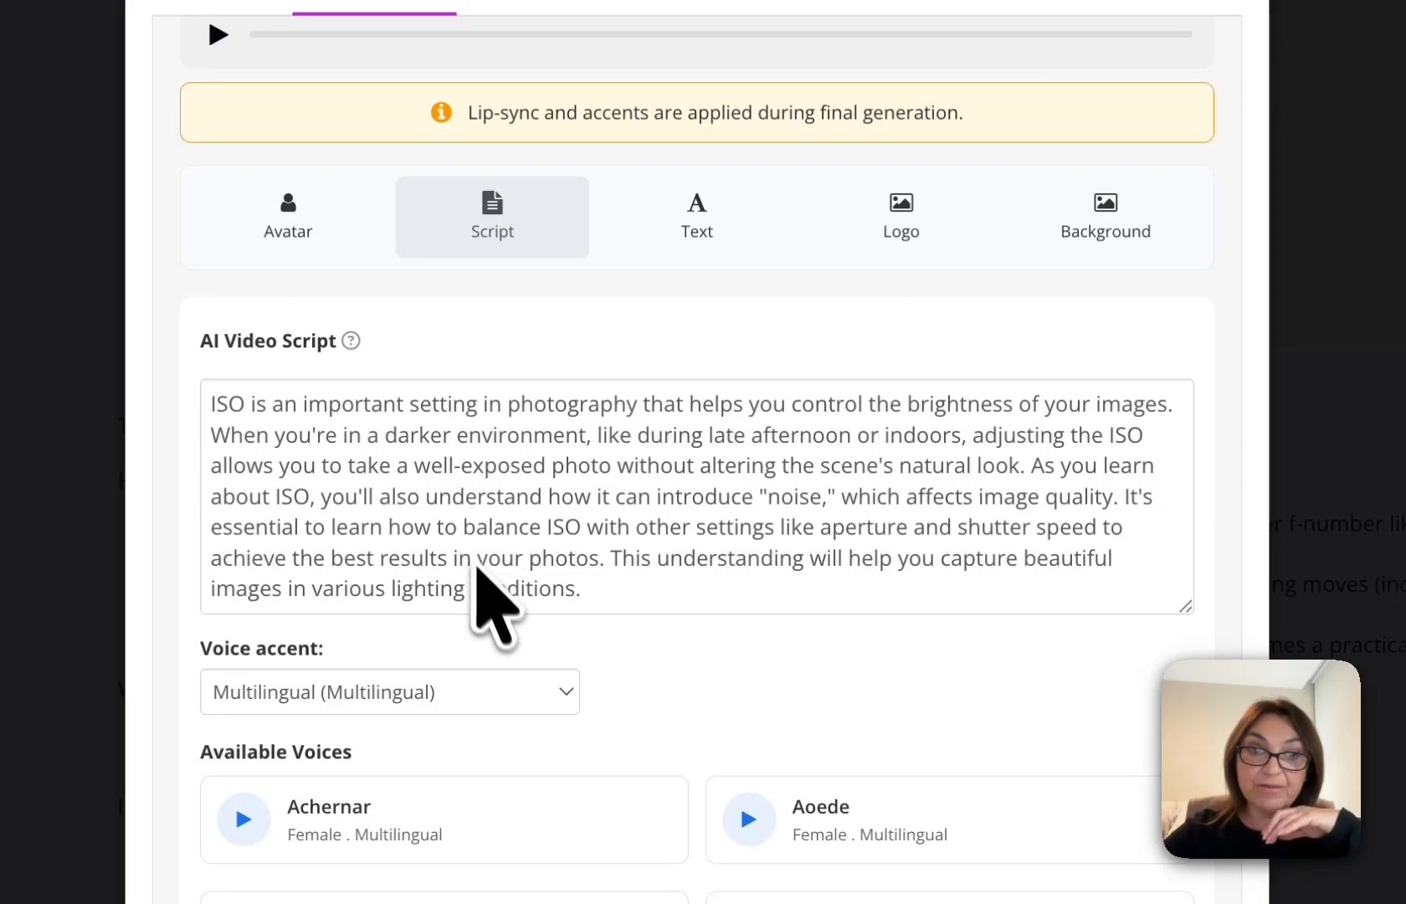
scroll(479, 577, down, 2)
click(569, 544)
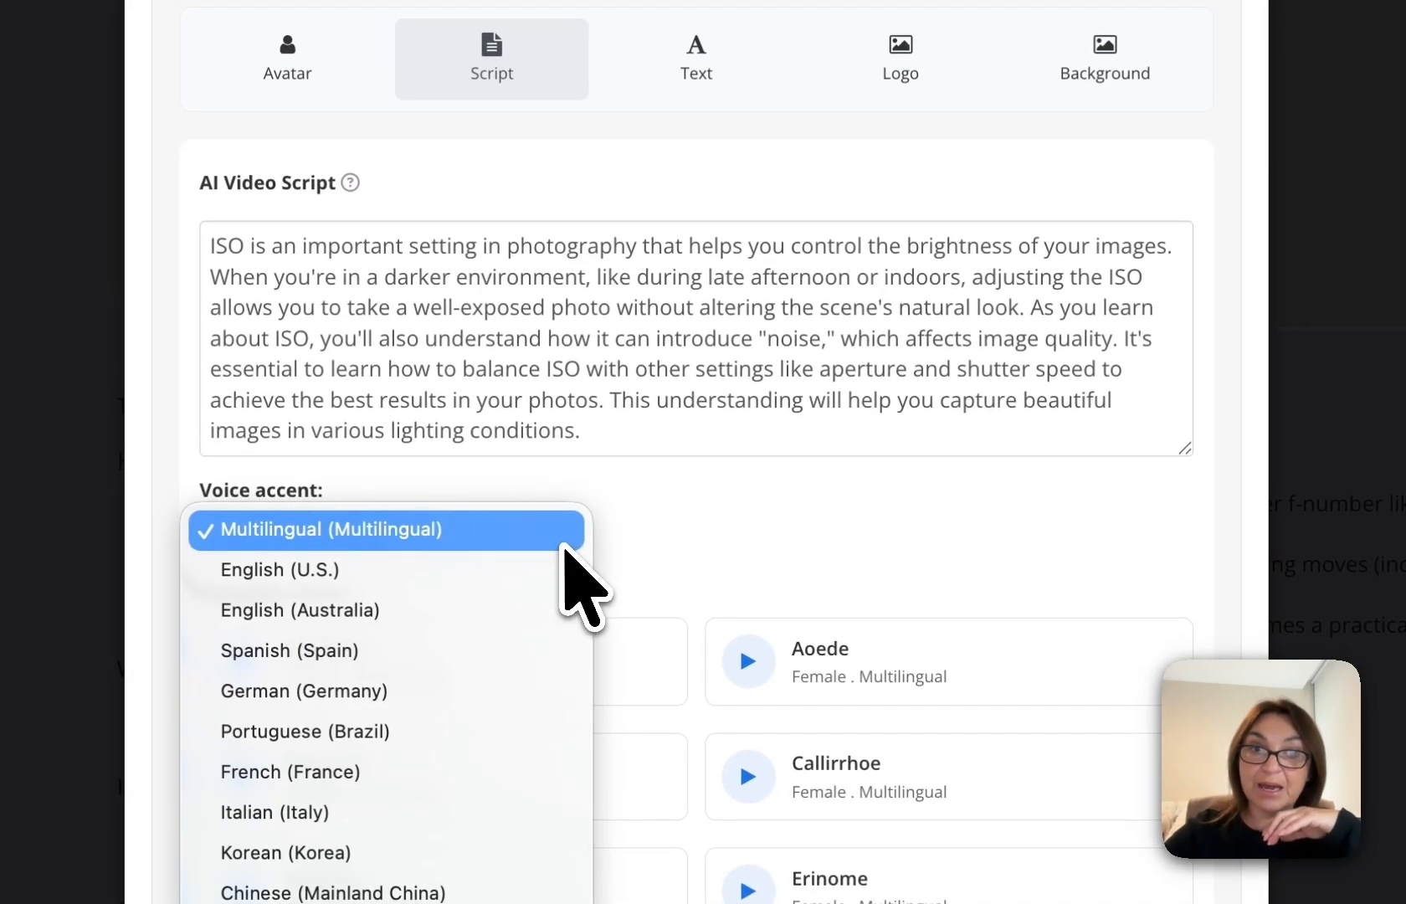
click(514, 623)
scroll(631, 649, down, 2)
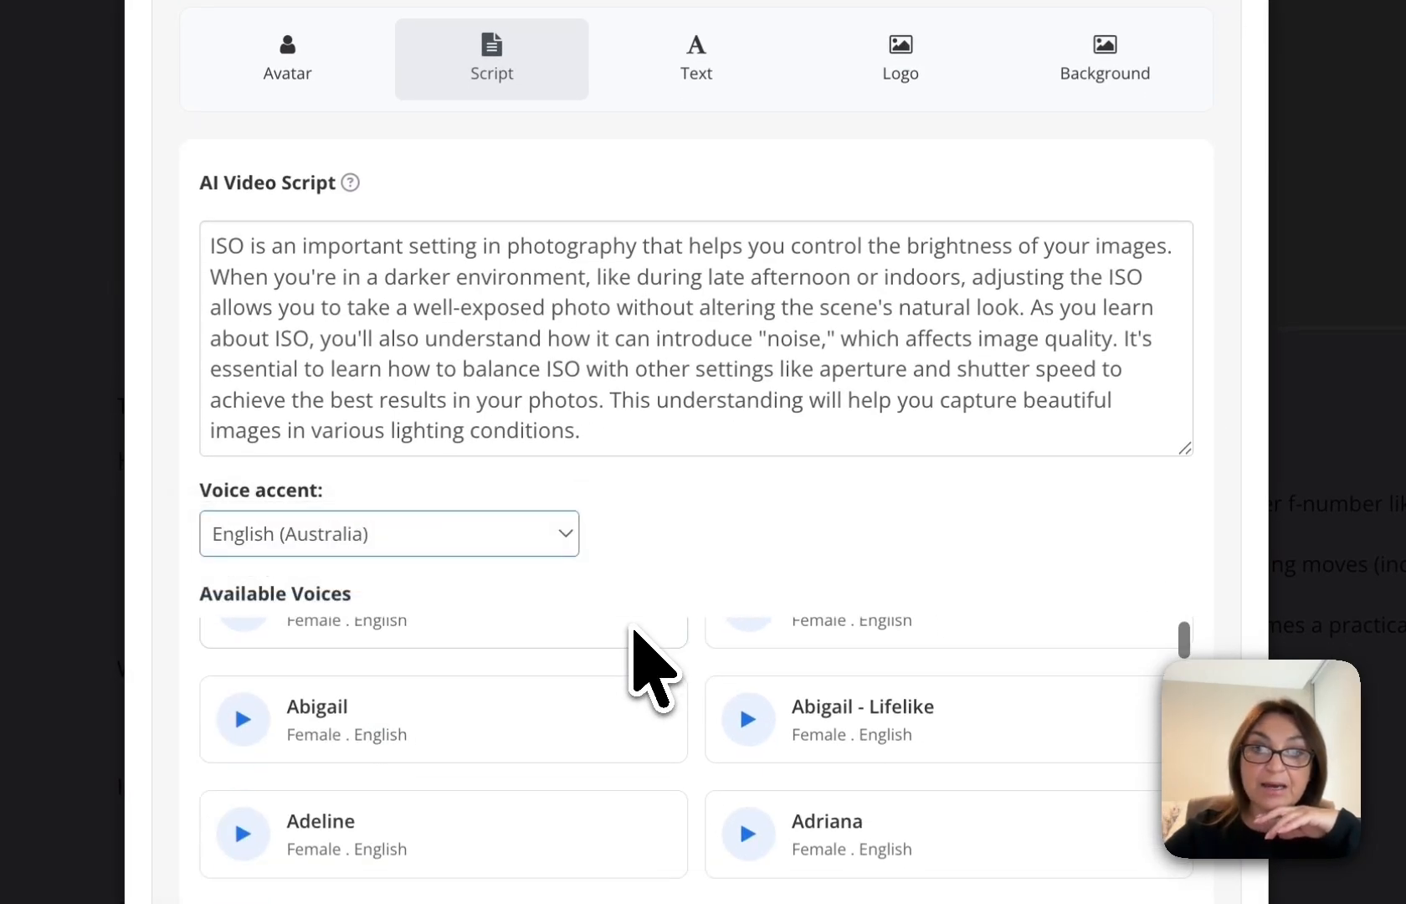
click(897, 669)
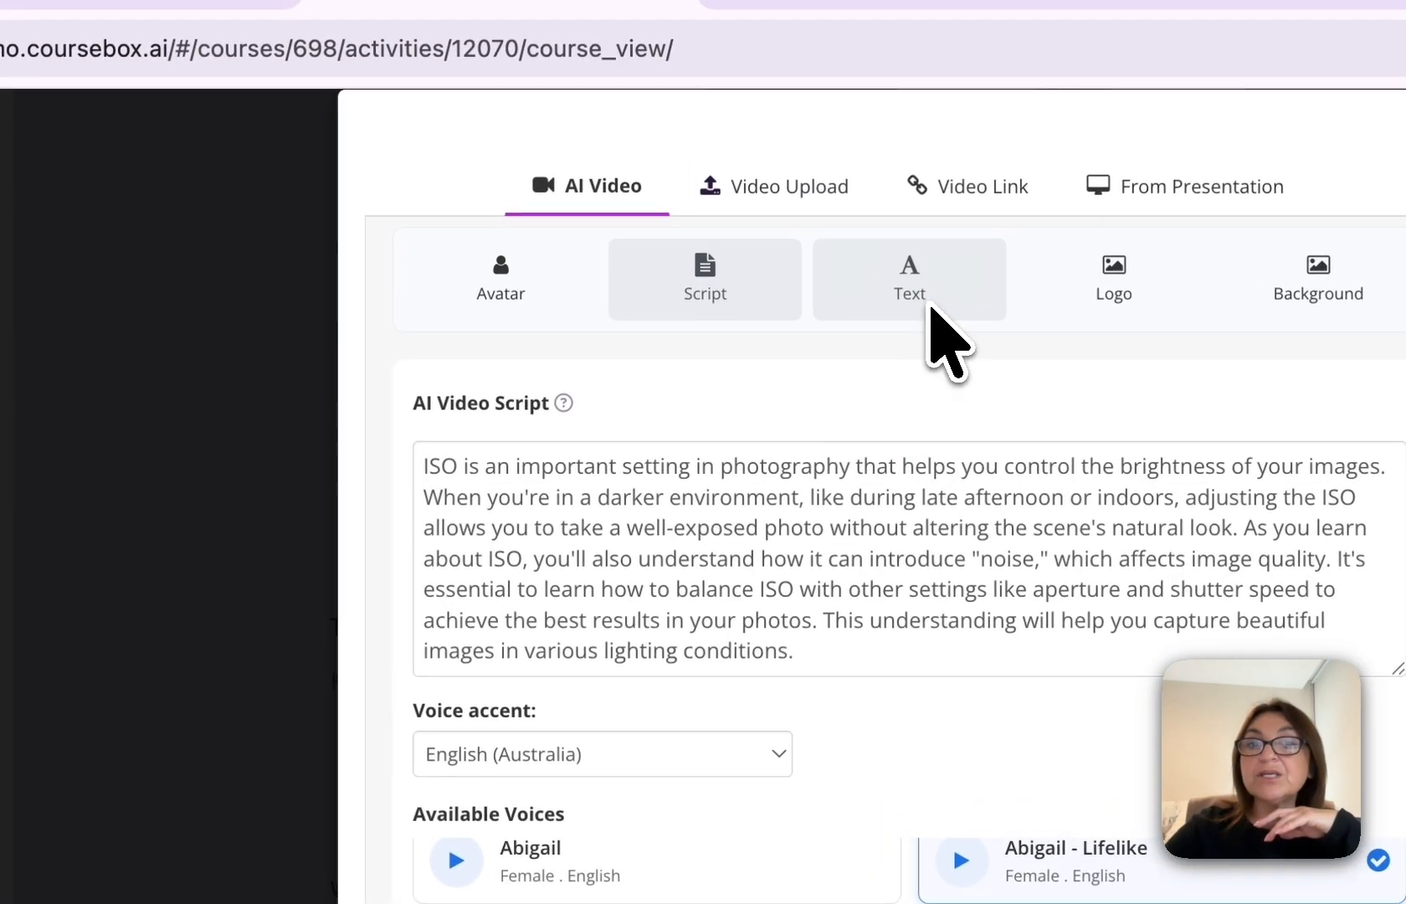
Check the video's title text settings and apply the second background template, the blurred corridor, behind the avatar.
click(695, 59)
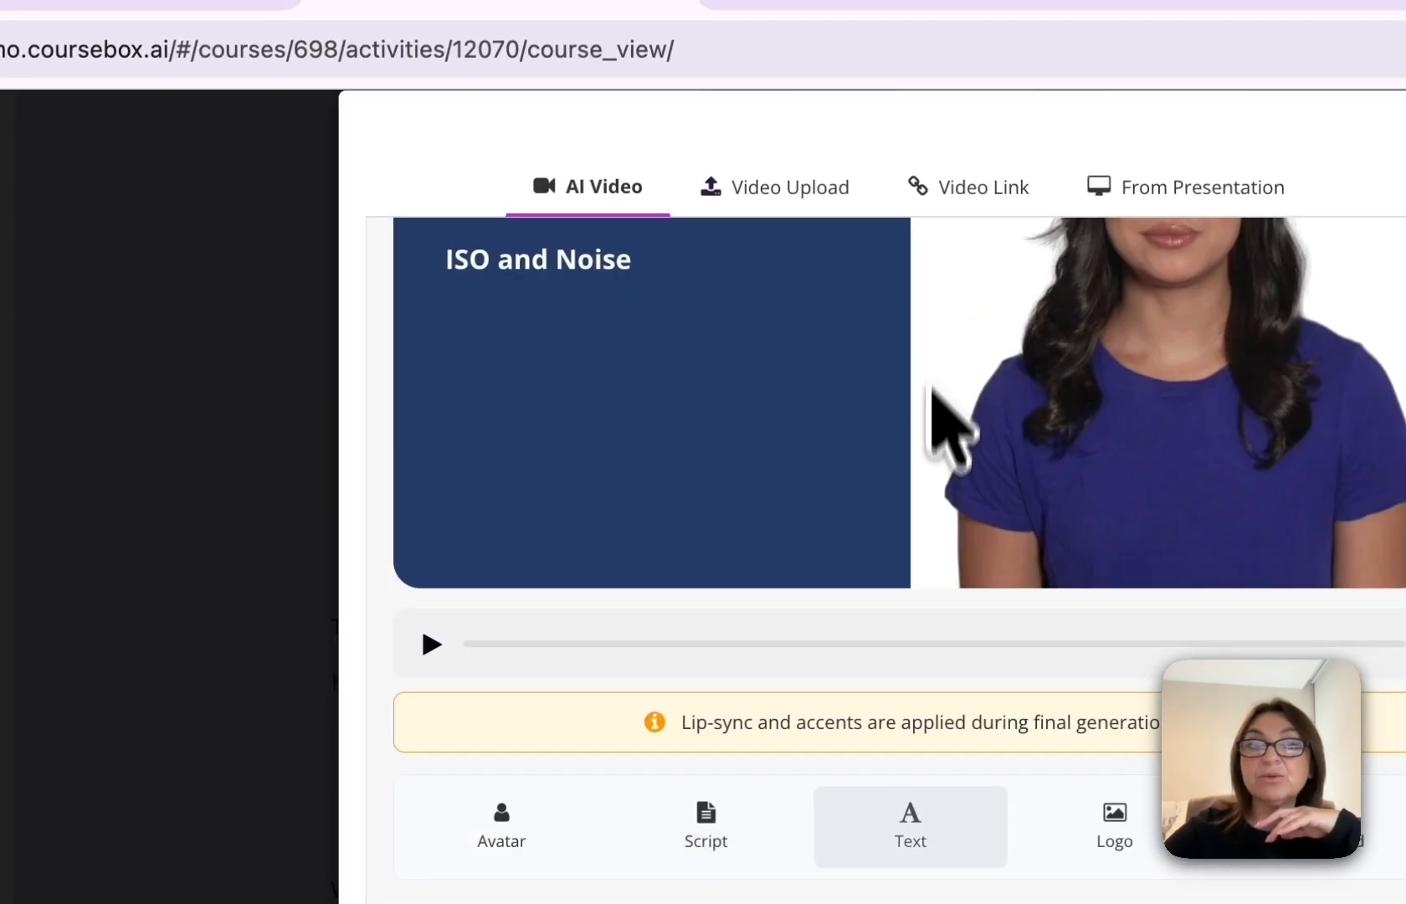
scroll(933, 368, up, 4)
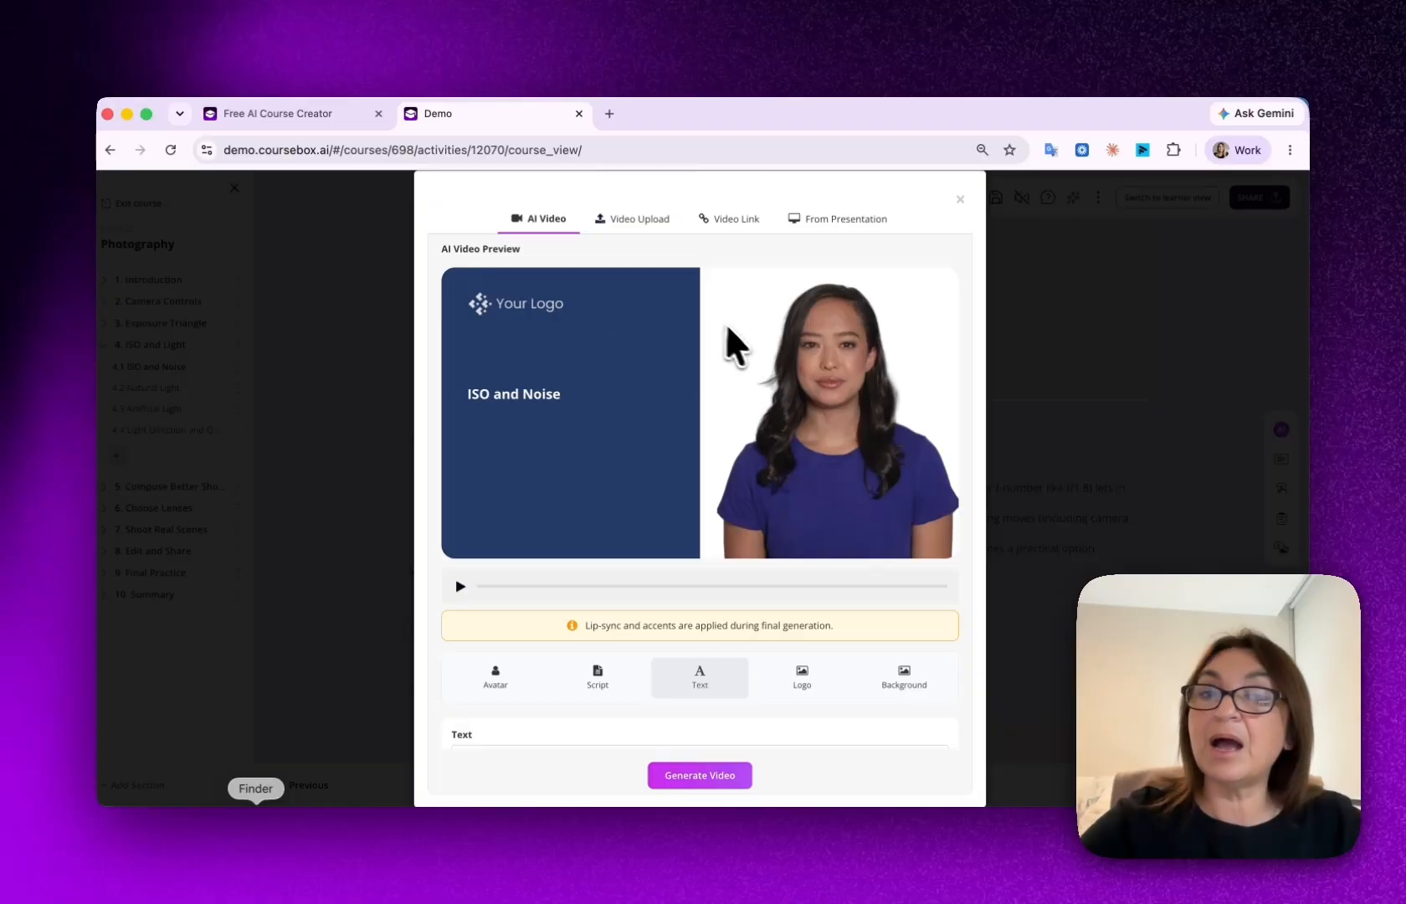
scroll(707, 452, down, 2)
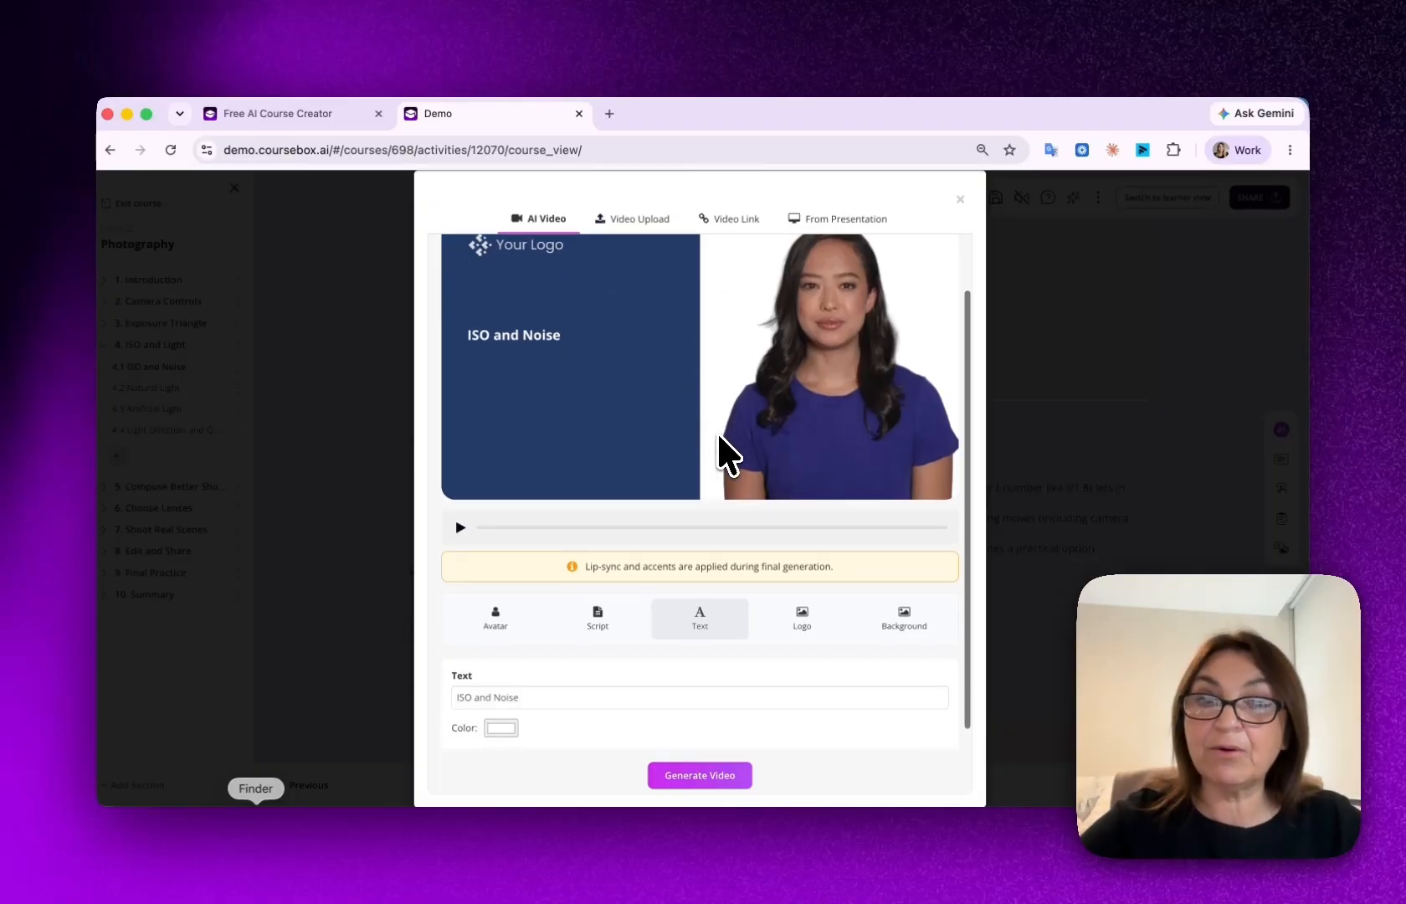
click(902, 619)
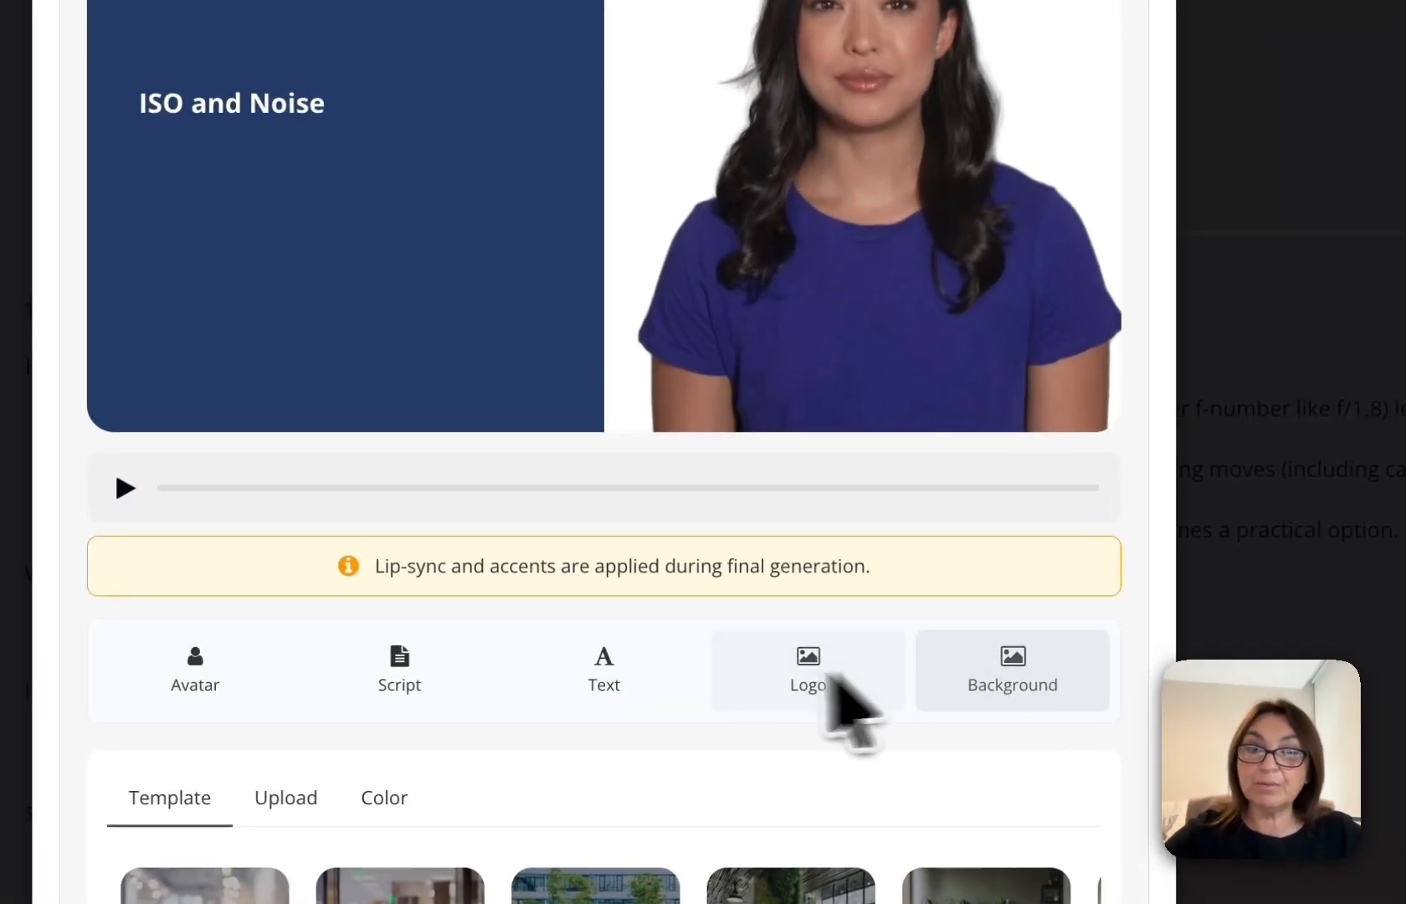
scroll(722, 715, down, 3)
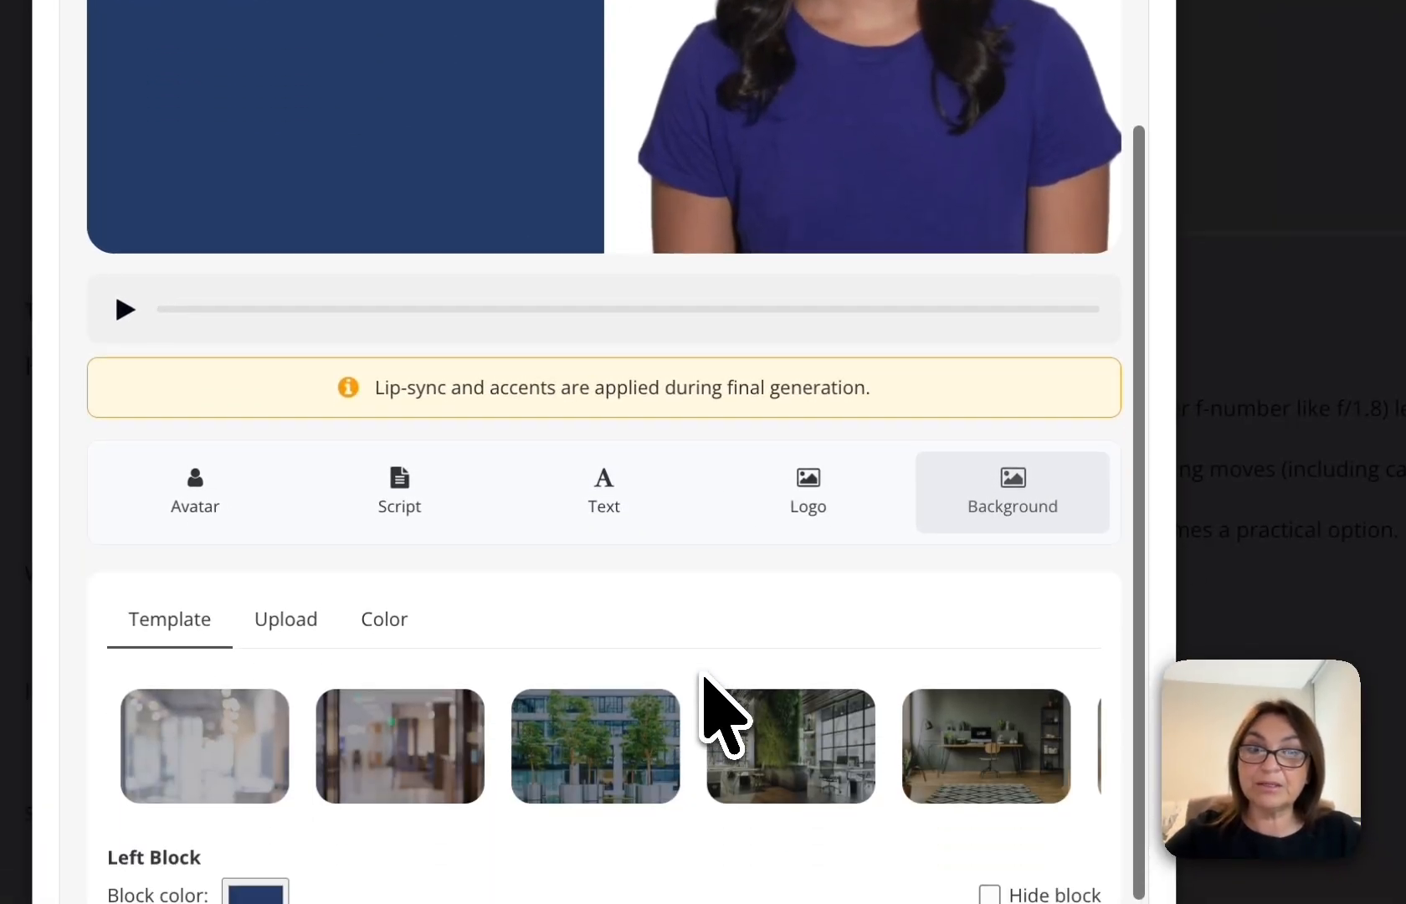
click(405, 708)
scroll(651, 569, up, 5)
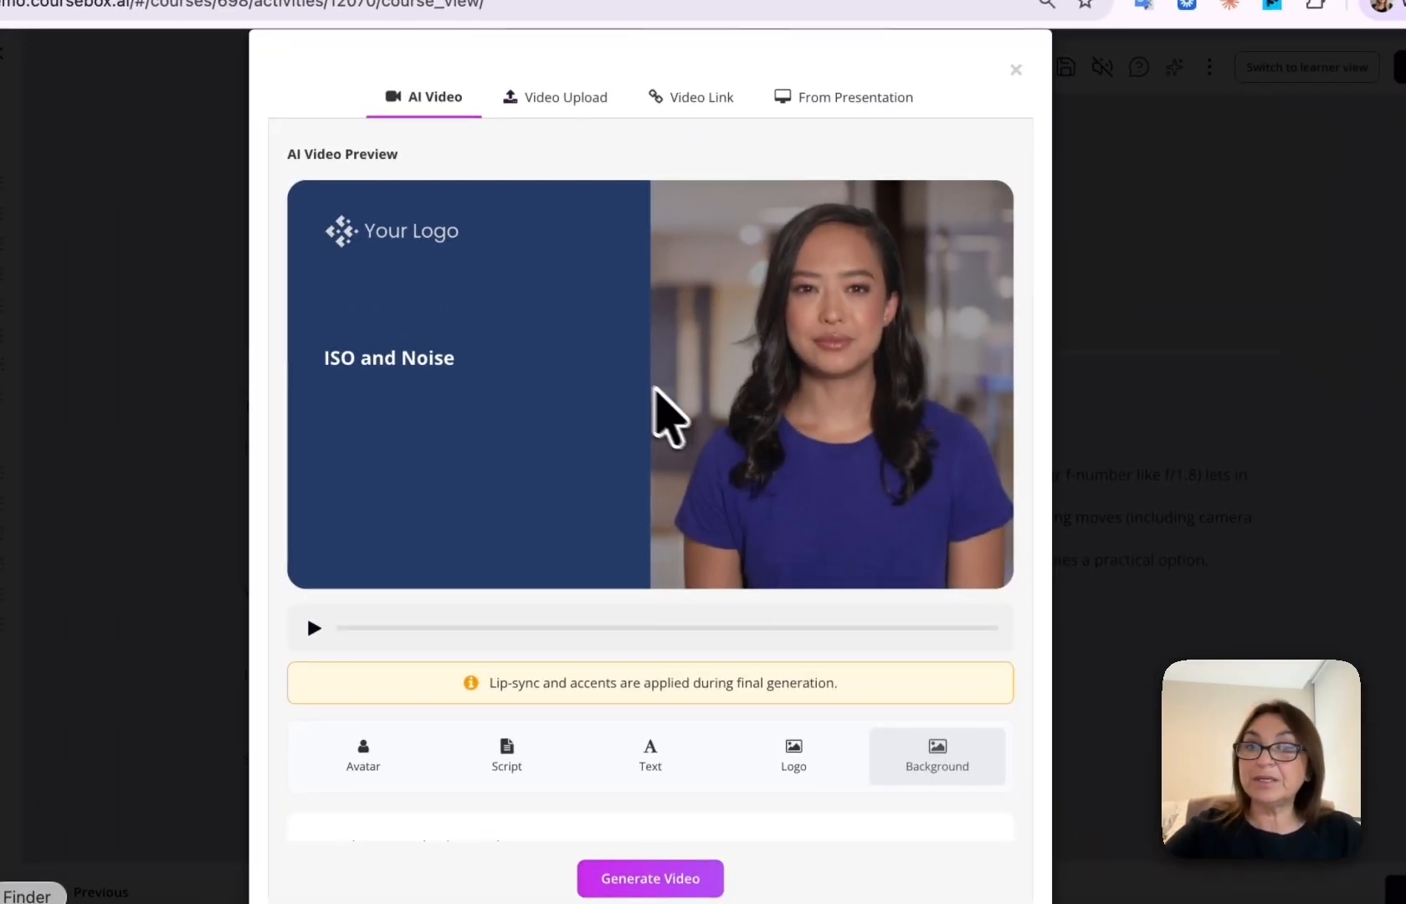
Hide the left colour block in the video layout, check the preview and generate the video.
scroll(784, 455, down, 4)
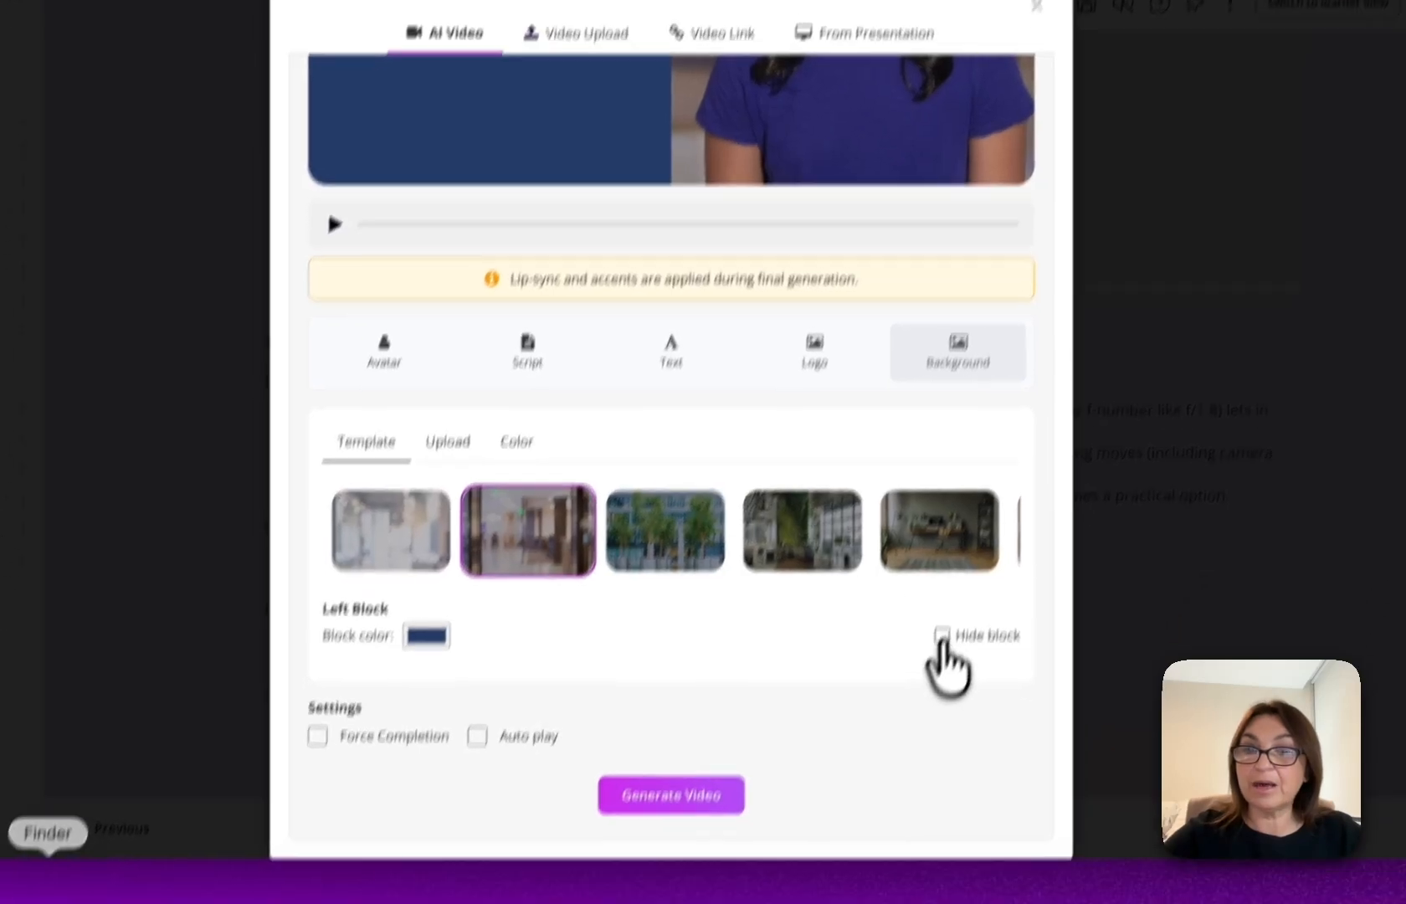
click(920, 699)
scroll(733, 485, up, 5)
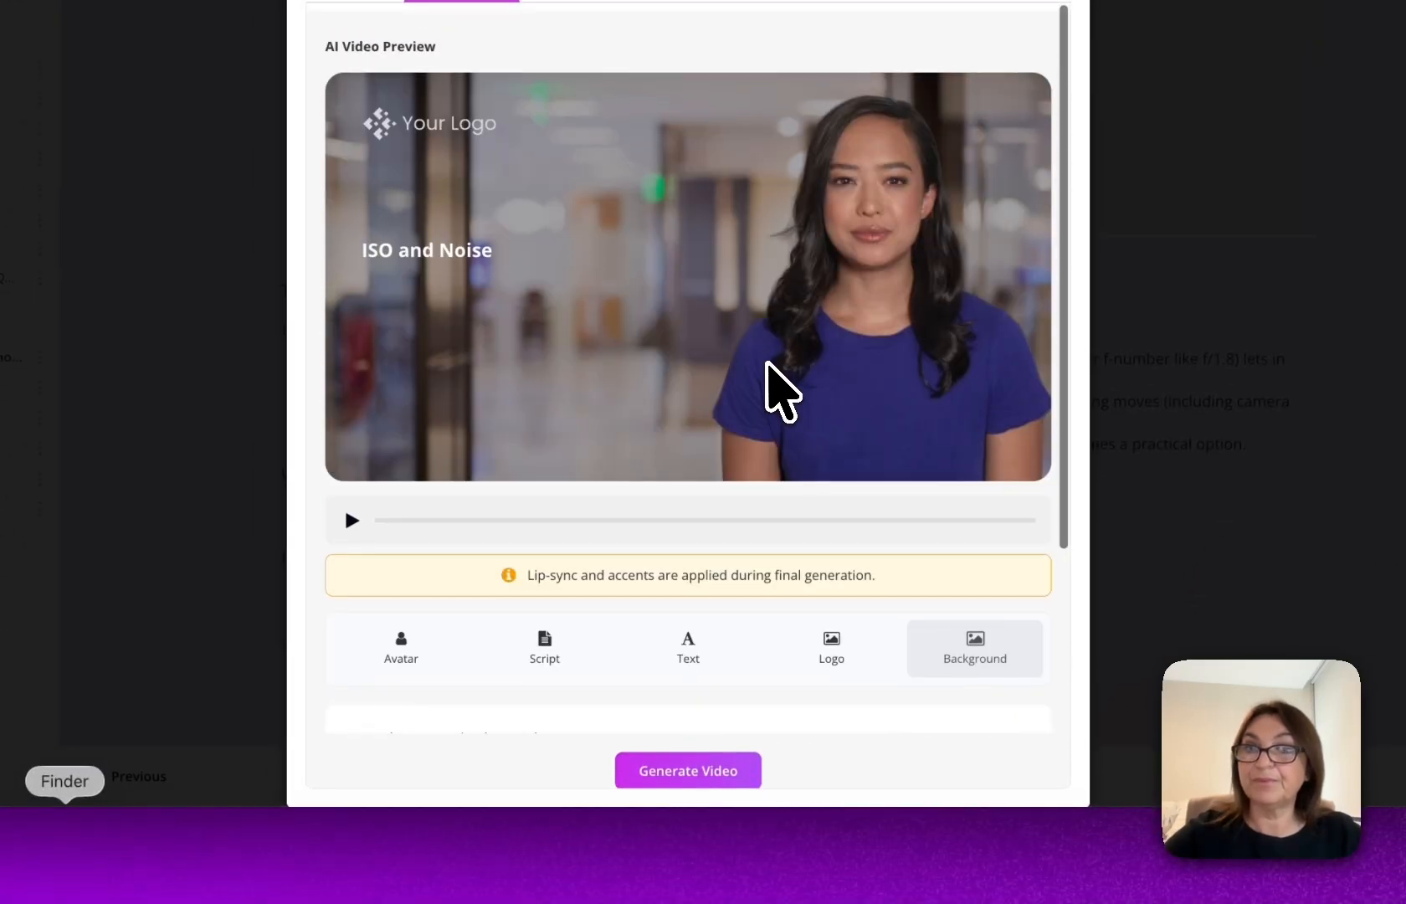
scroll(783, 394, down, 4)
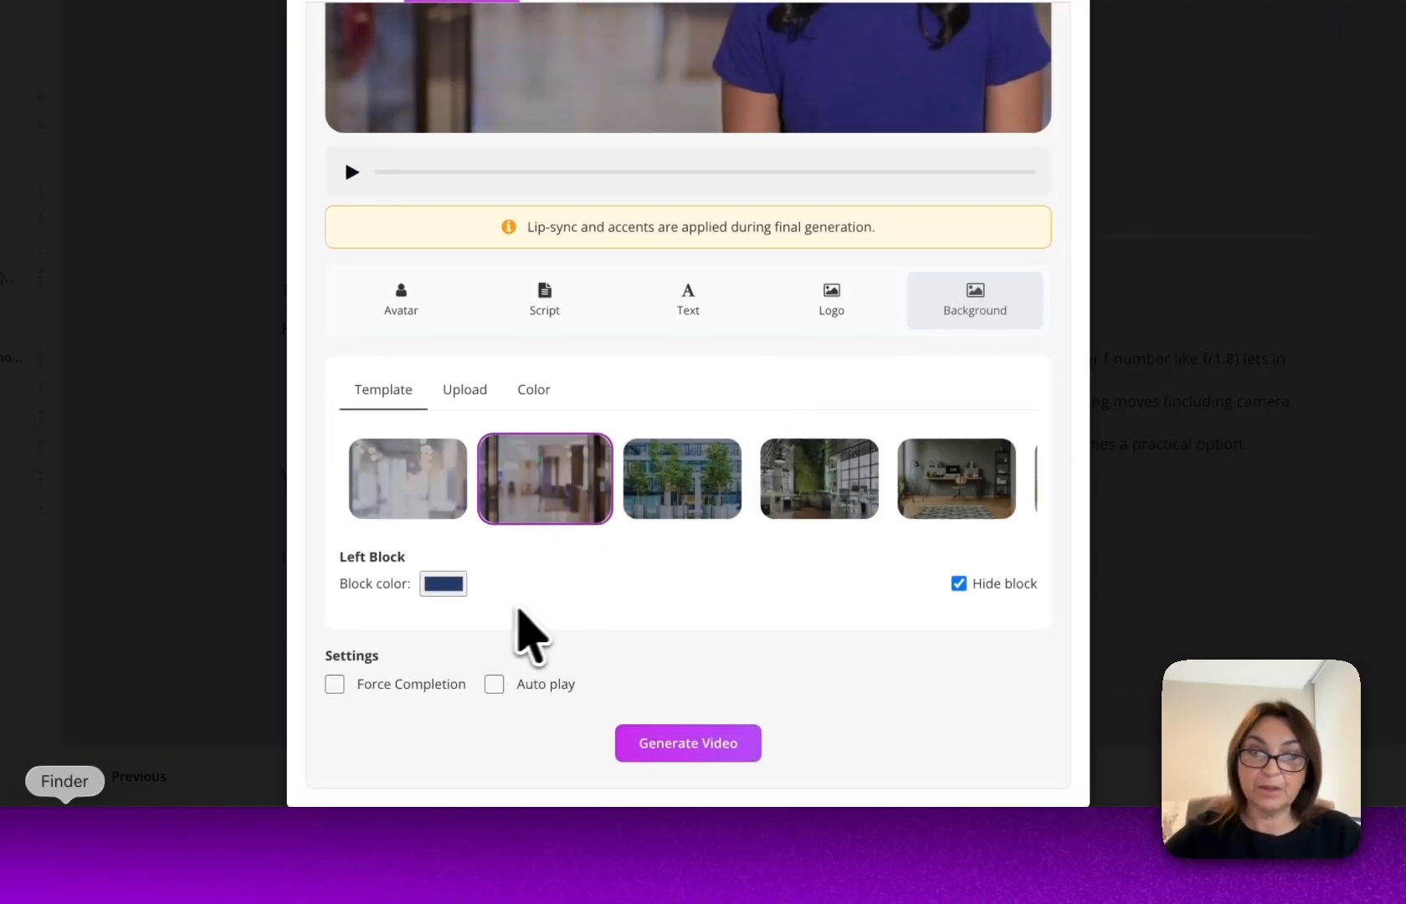
scroll(632, 615, up, 3)
scroll(644, 670, down, 3)
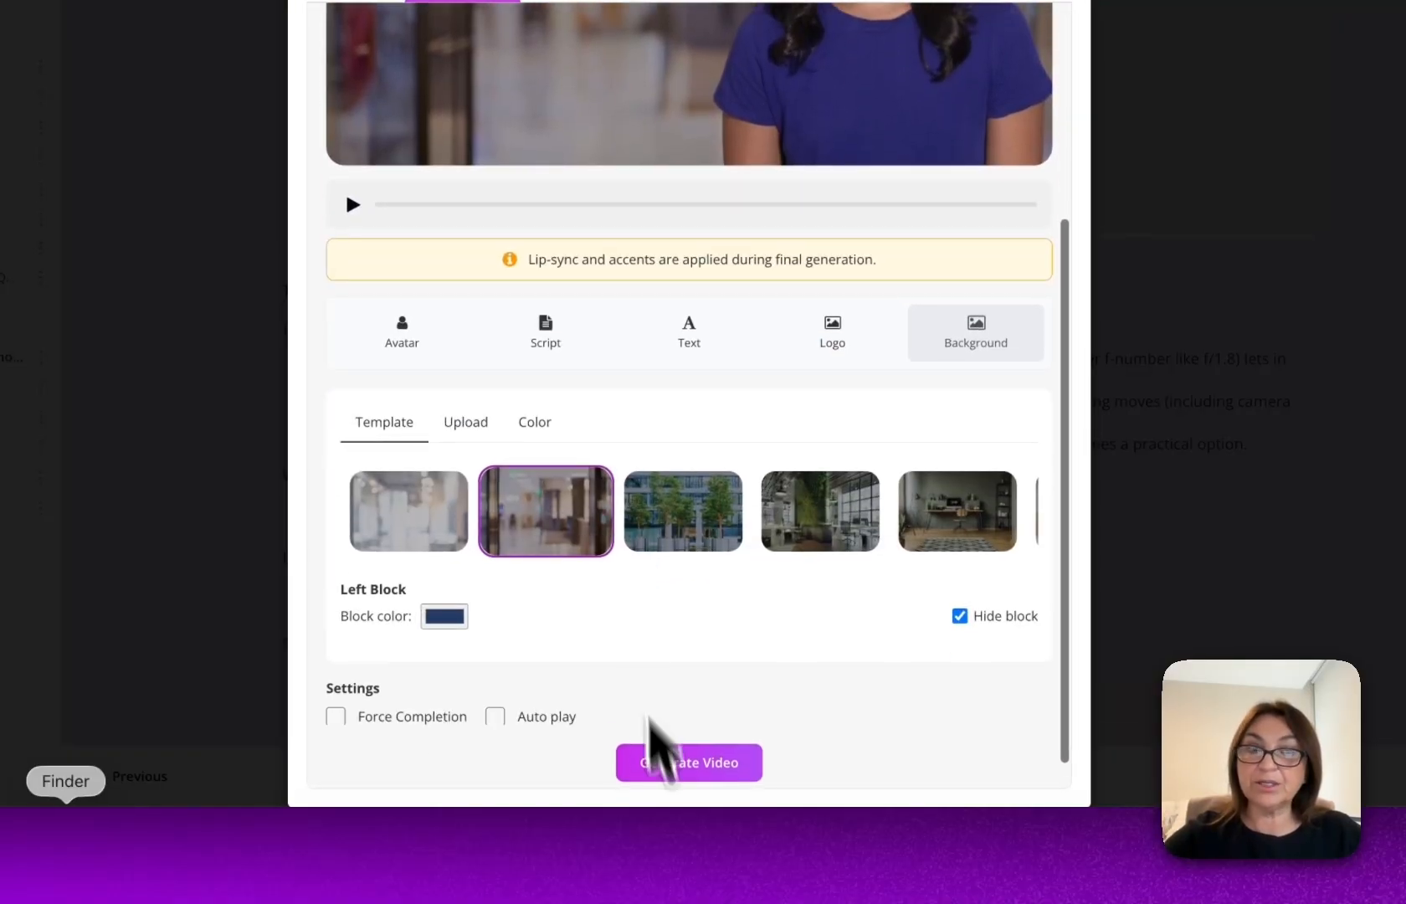
click(709, 770)
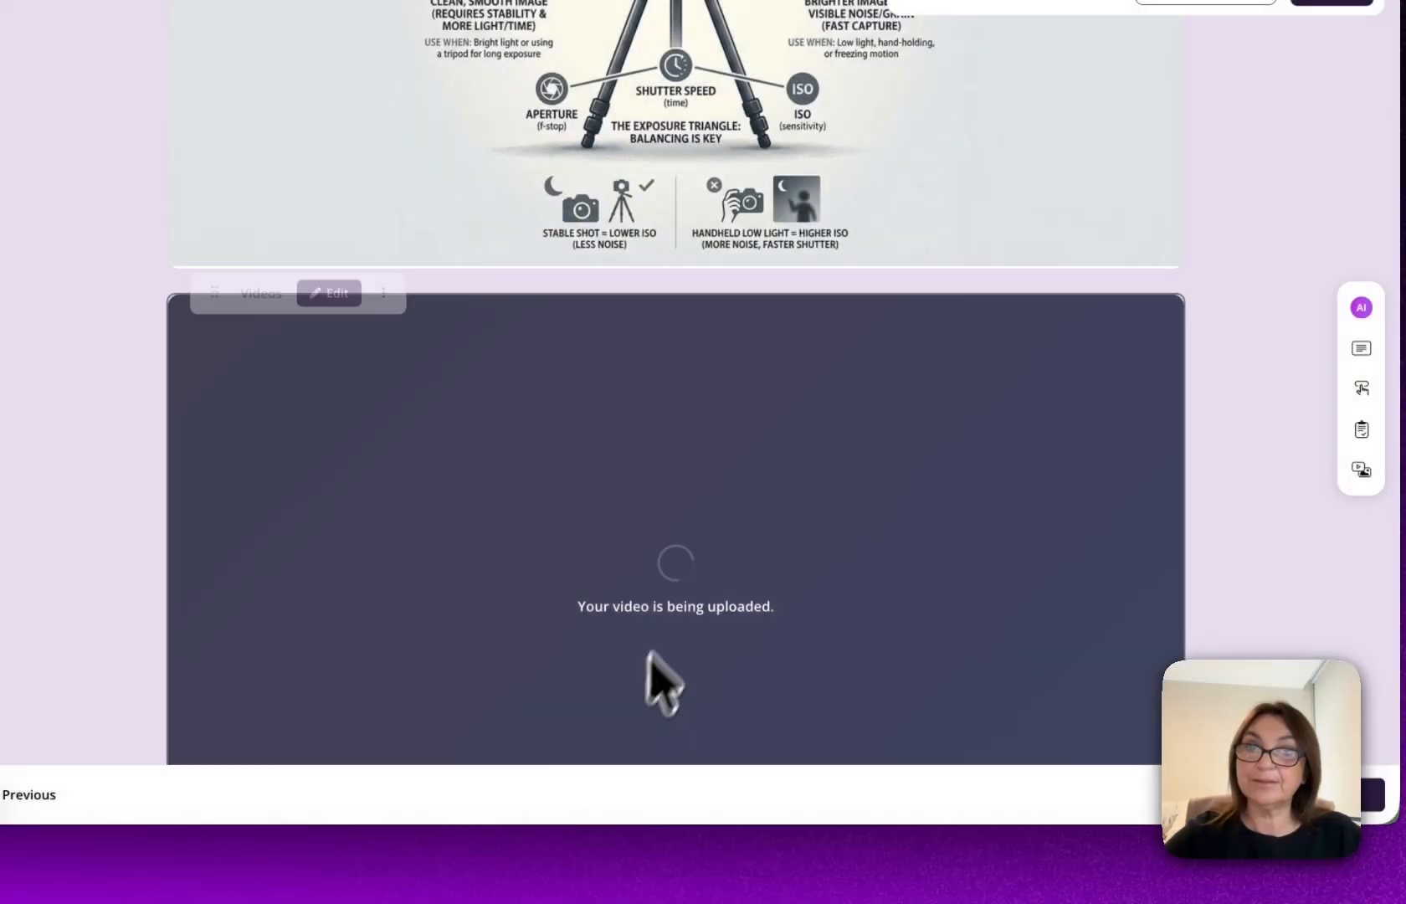
Open the AI Photography Mentor chat, examine the tutor's reply to "hi there" and close the chat.
scroll(1105, 304, down, 6)
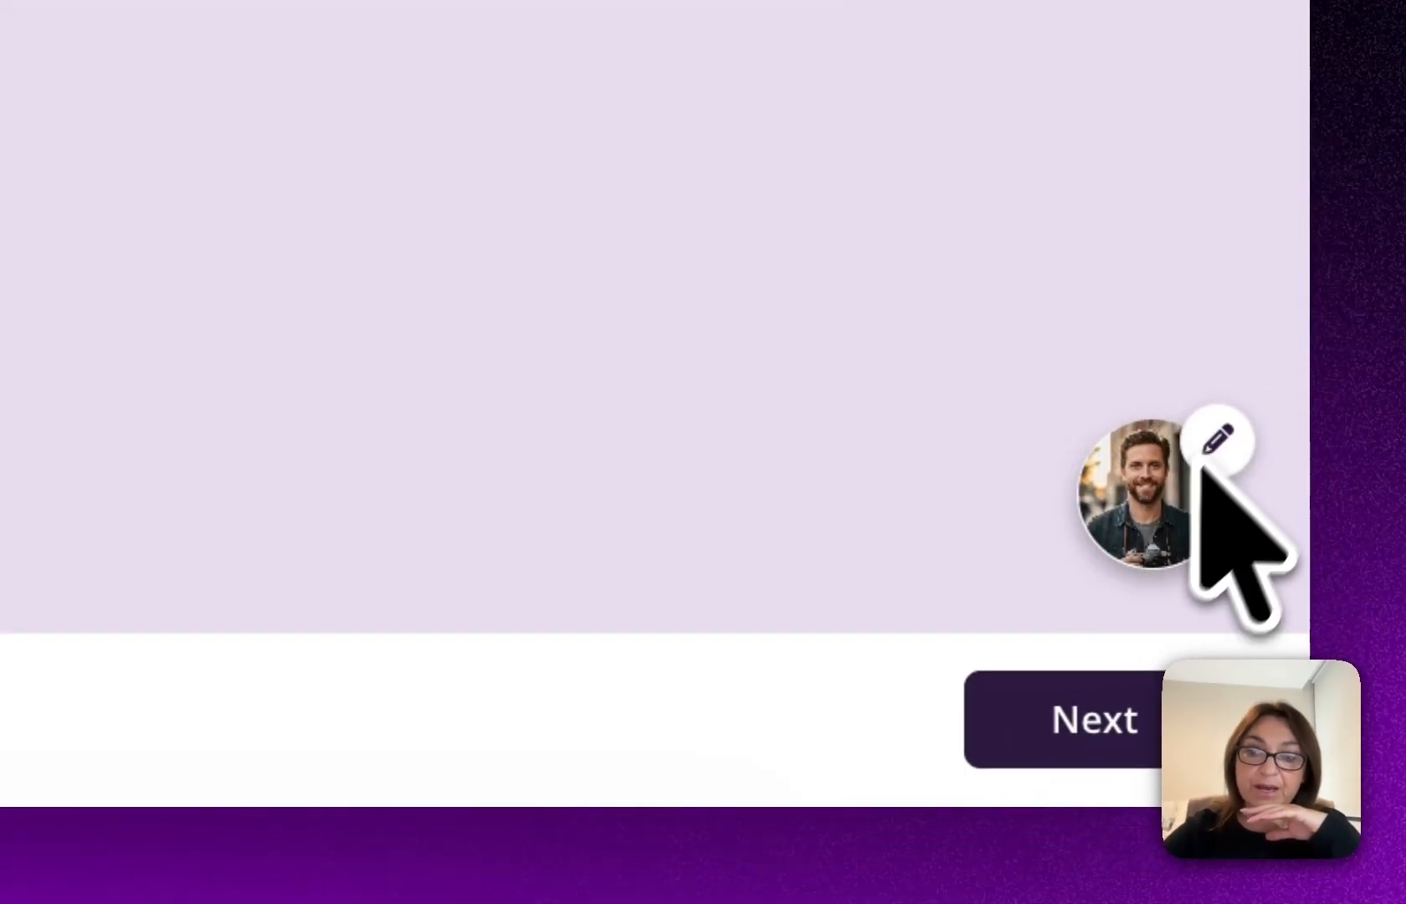
click(1140, 501)
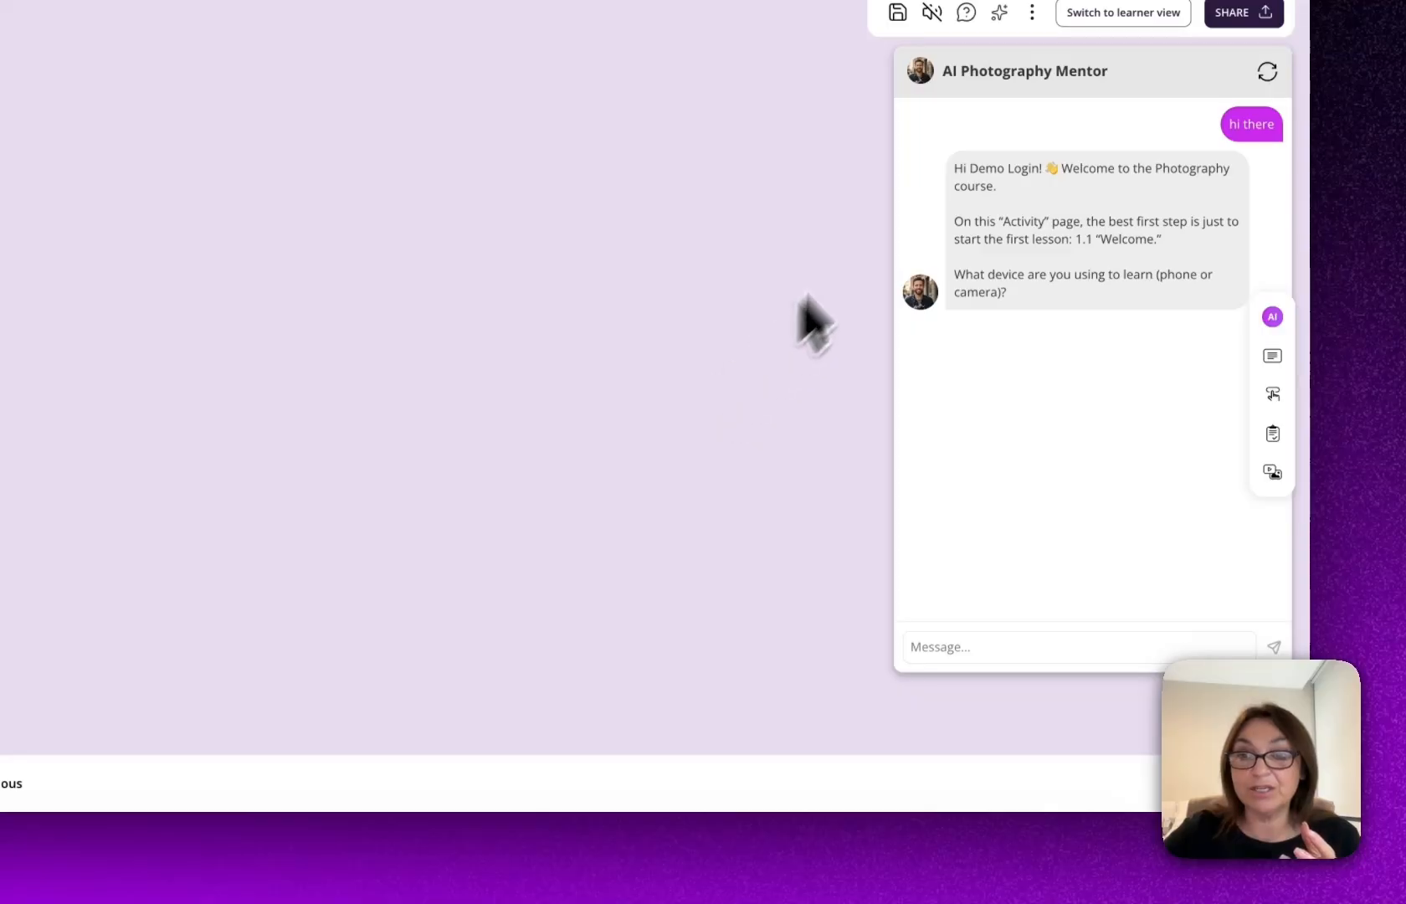
click(1231, 636)
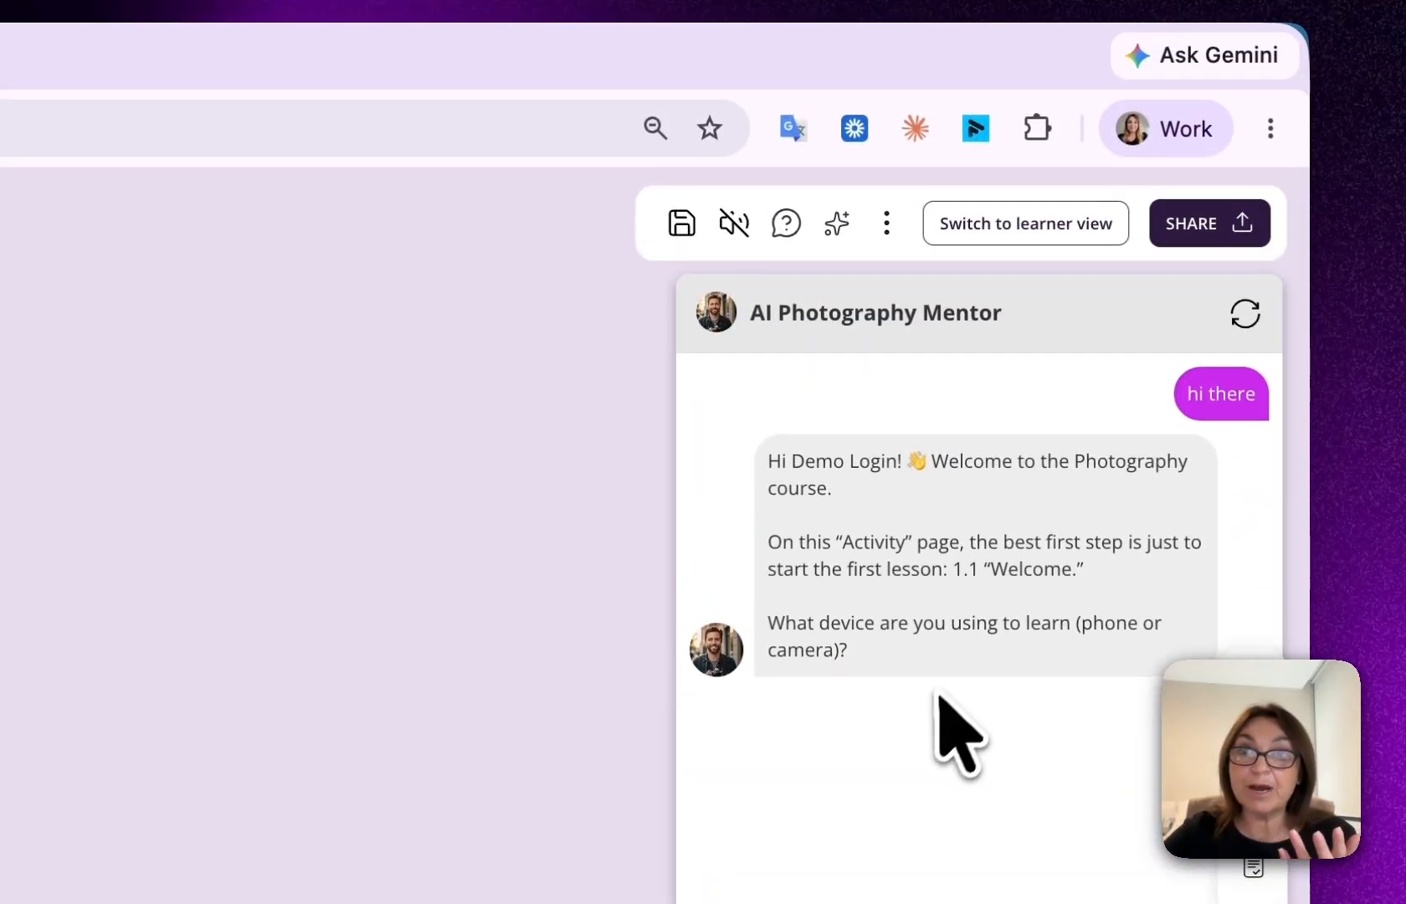
click(1211, 810)
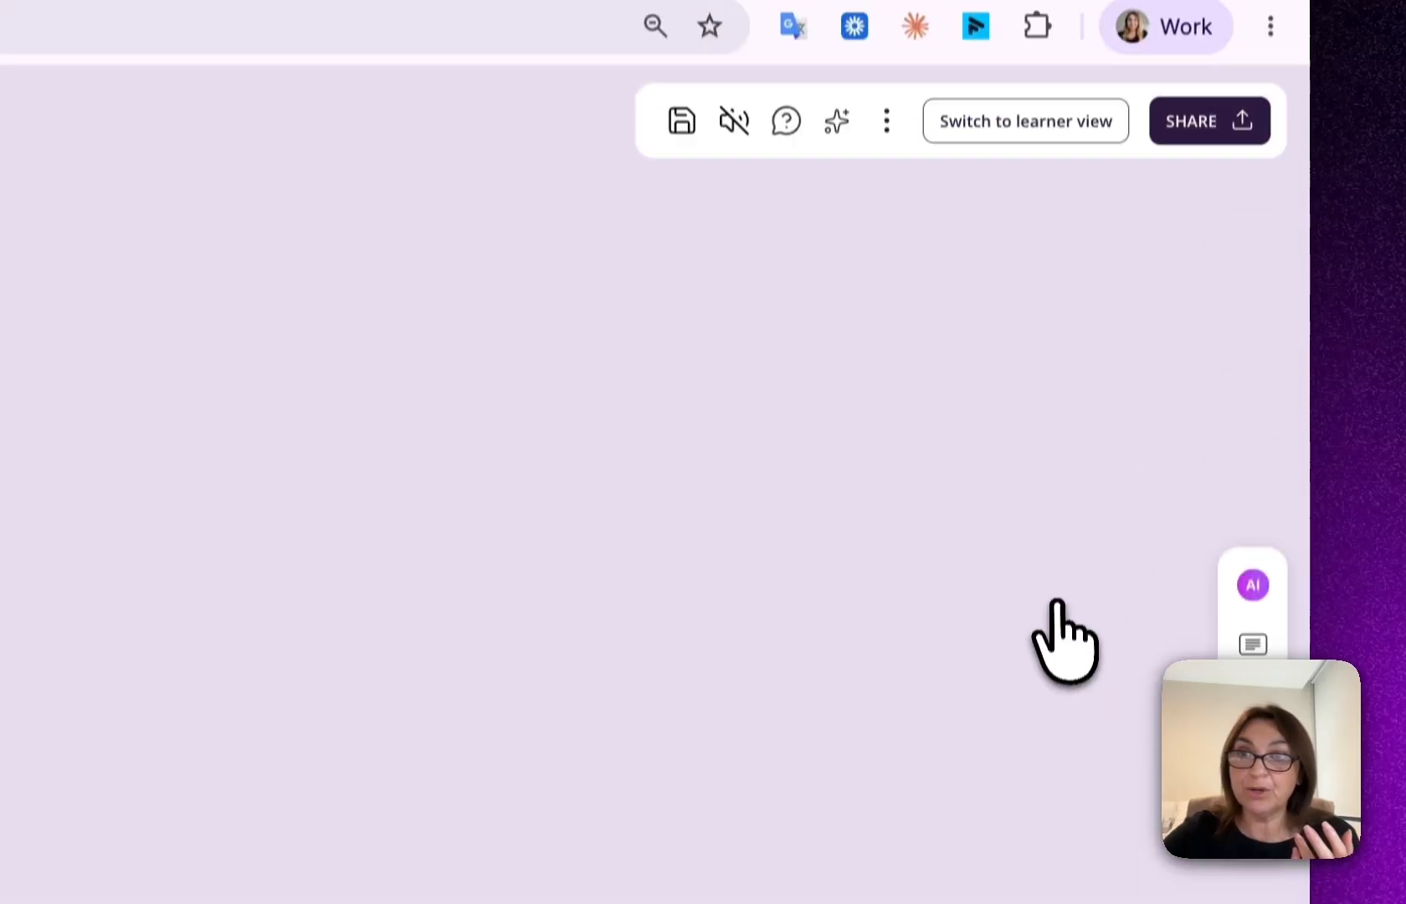
Open the course's AI Tutor Settings and compare the Coursebox Tutor and Custom Tutor options.
click(887, 122)
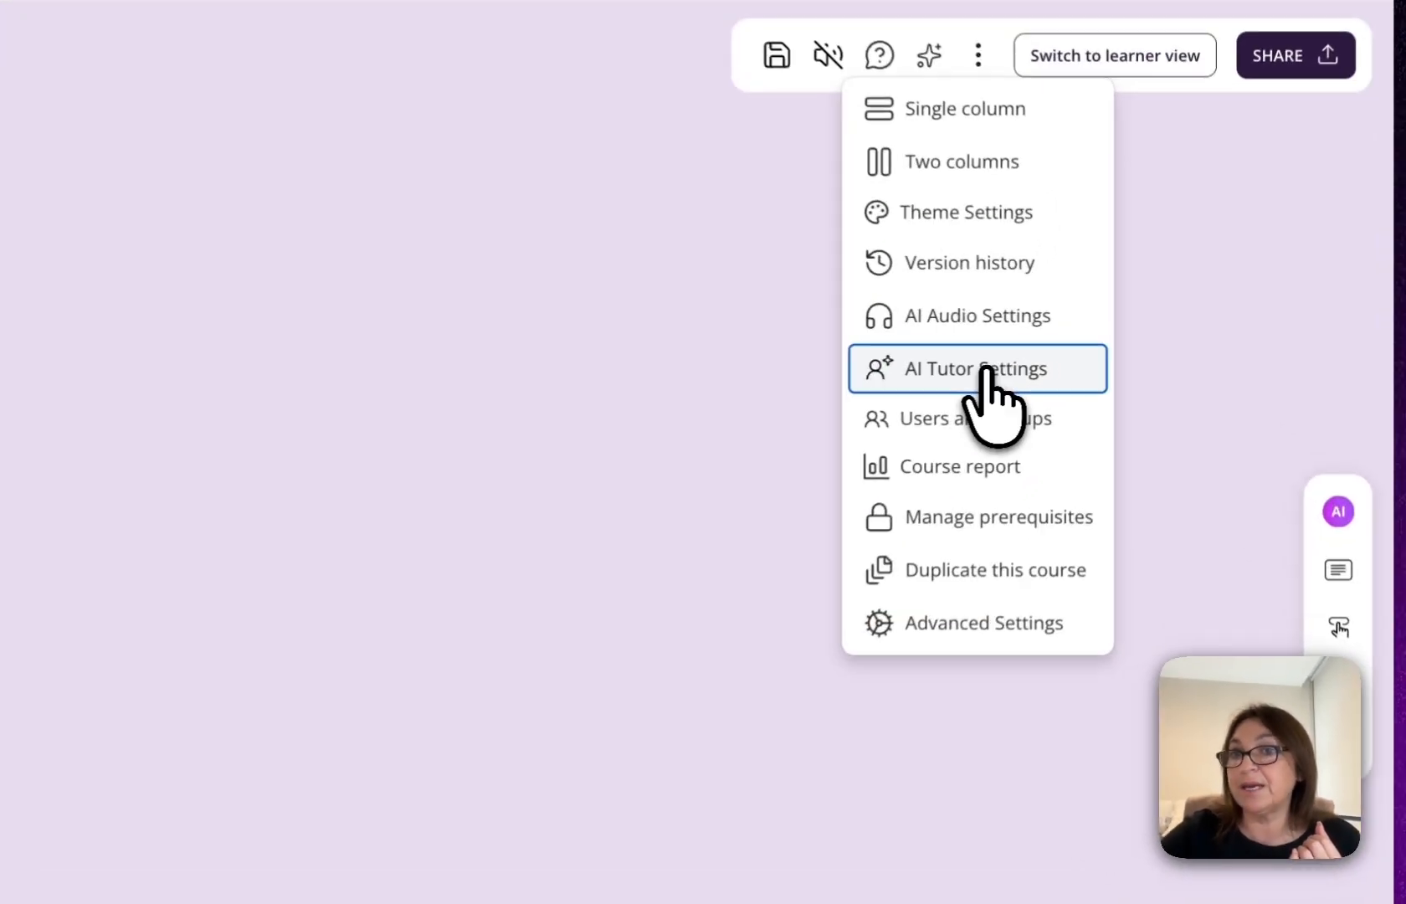
click(1101, 357)
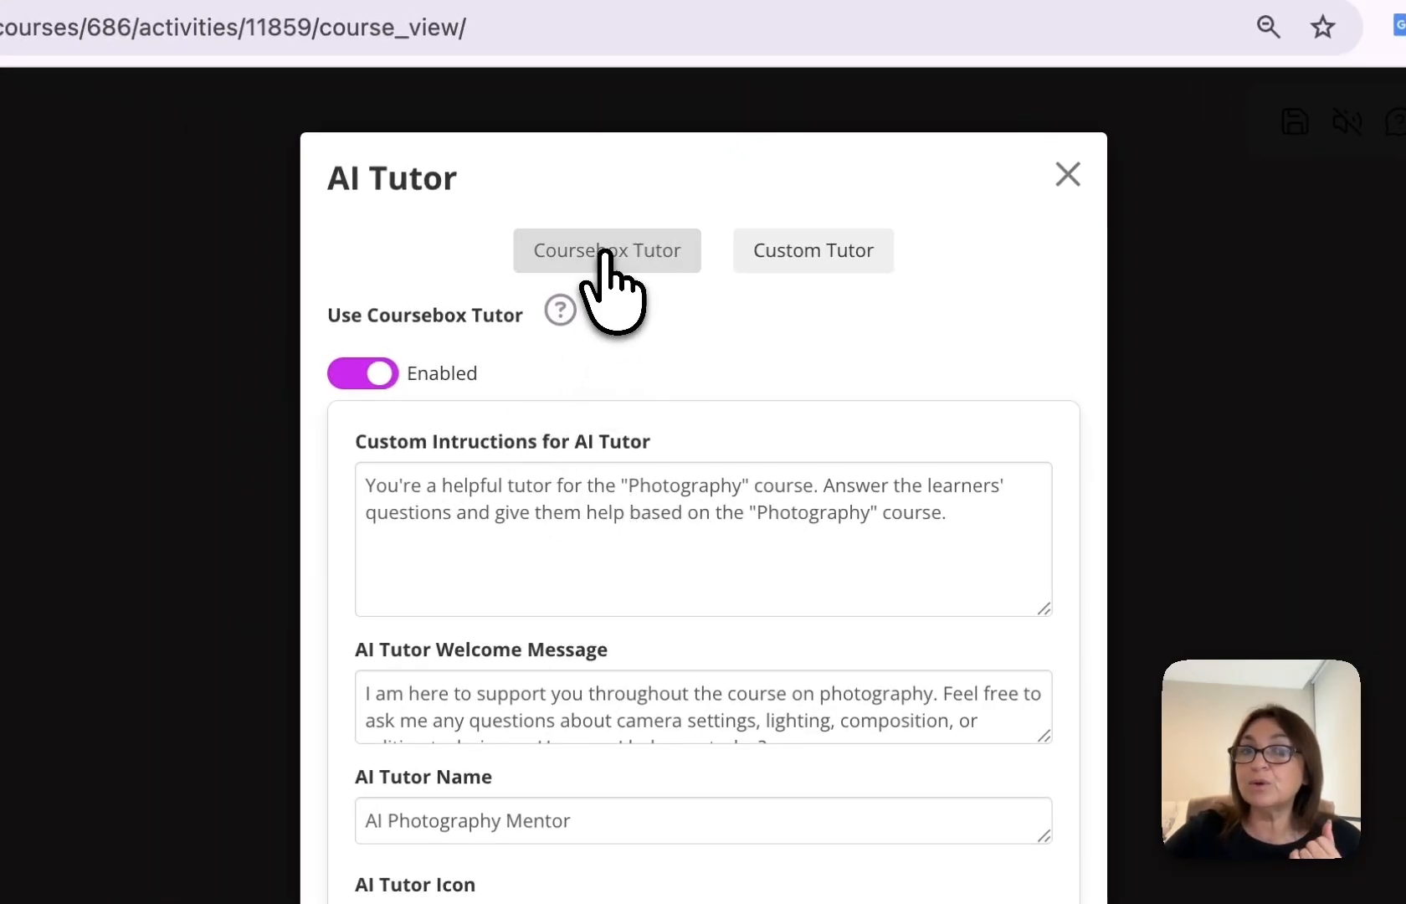
click(816, 252)
click(727, 234)
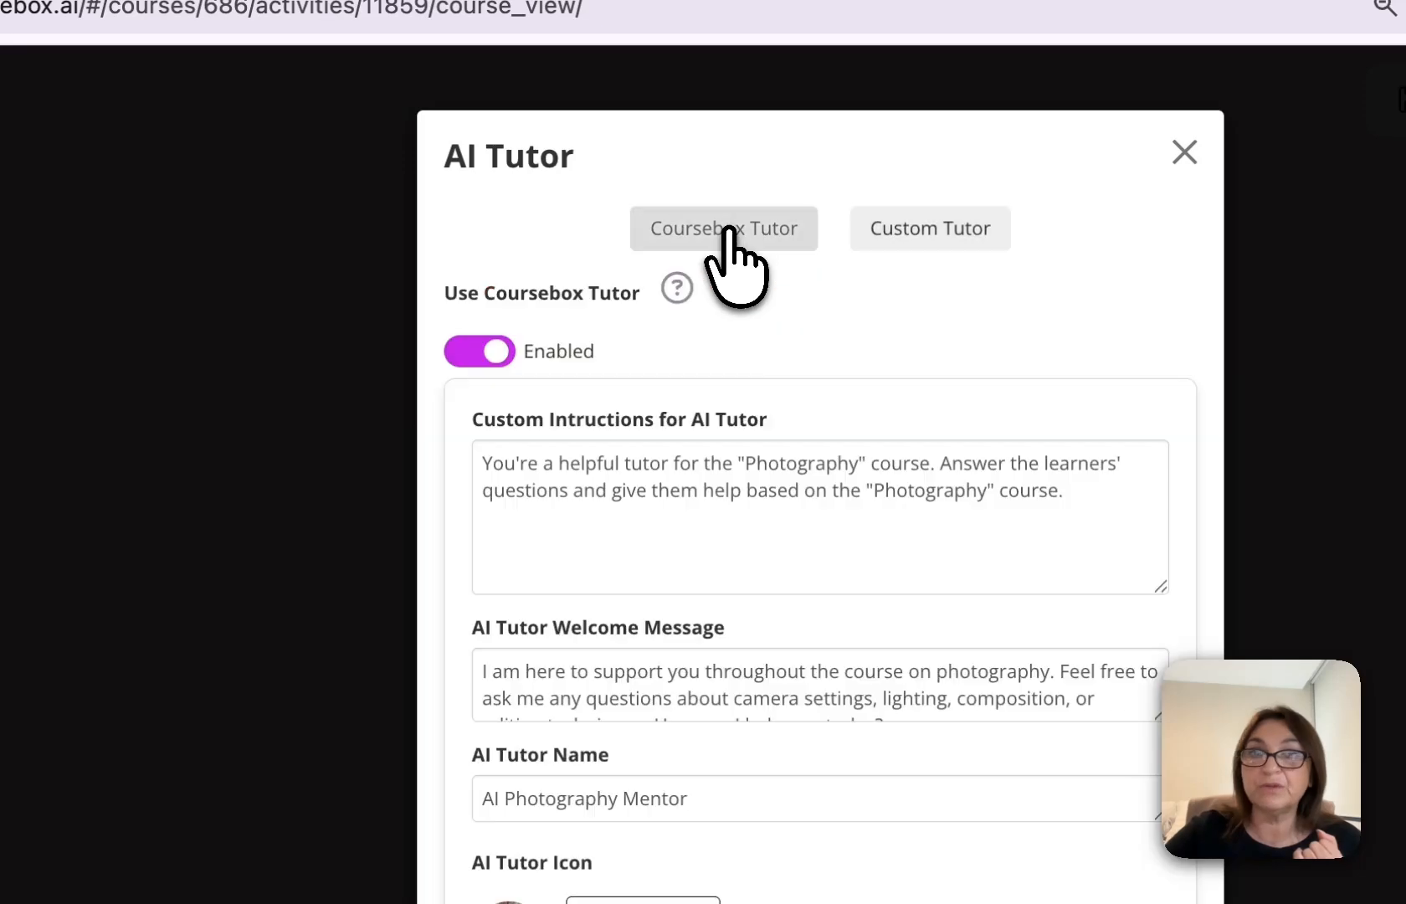
Try disabling the Coursebox Tutor, view the Custom Tutor's iframe settings and enable the Coursebox Tutor again.
click(494, 356)
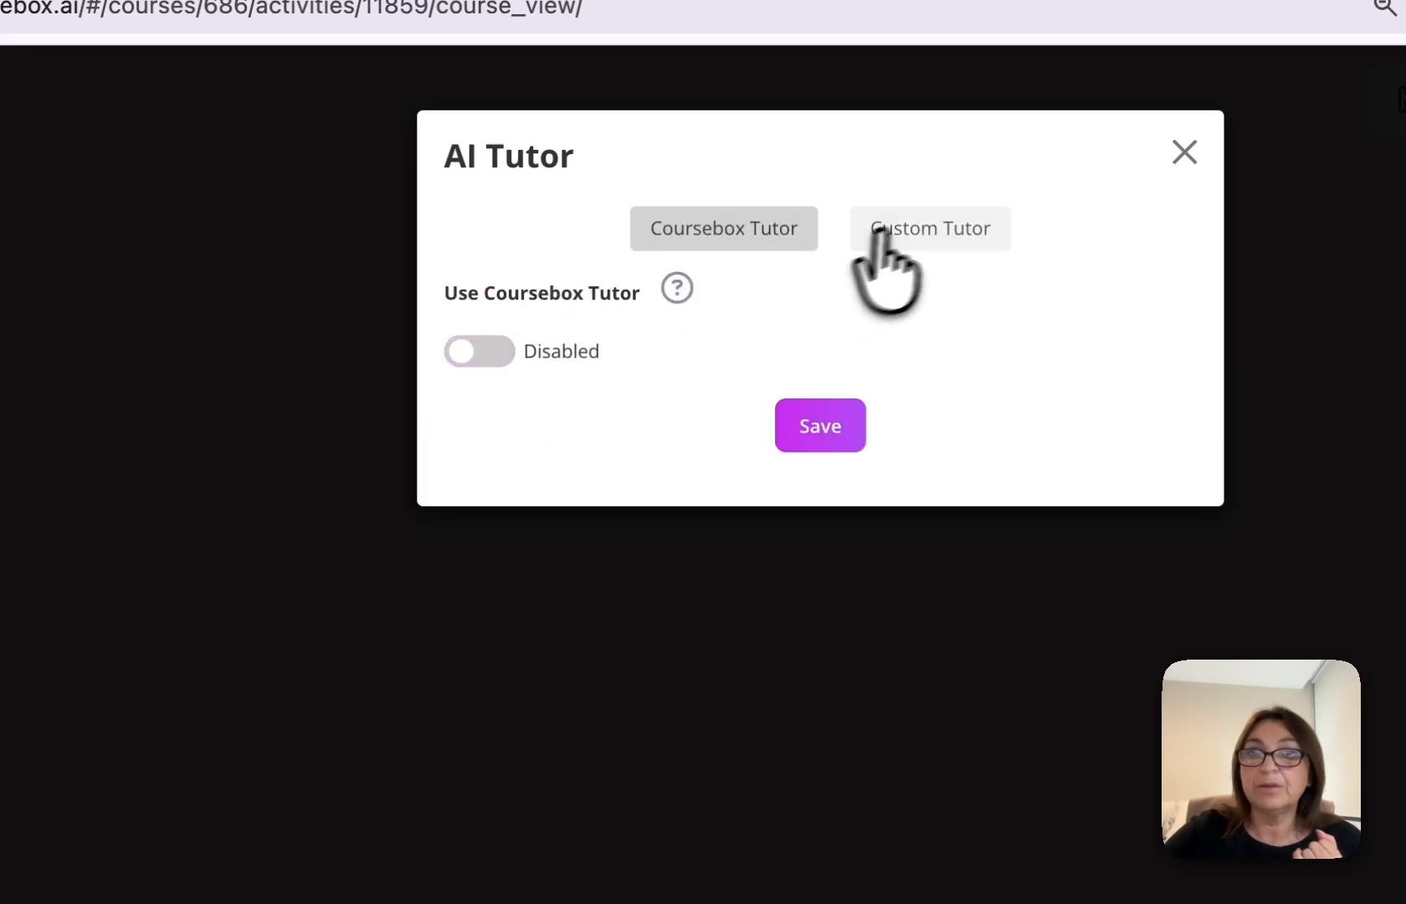
click(925, 238)
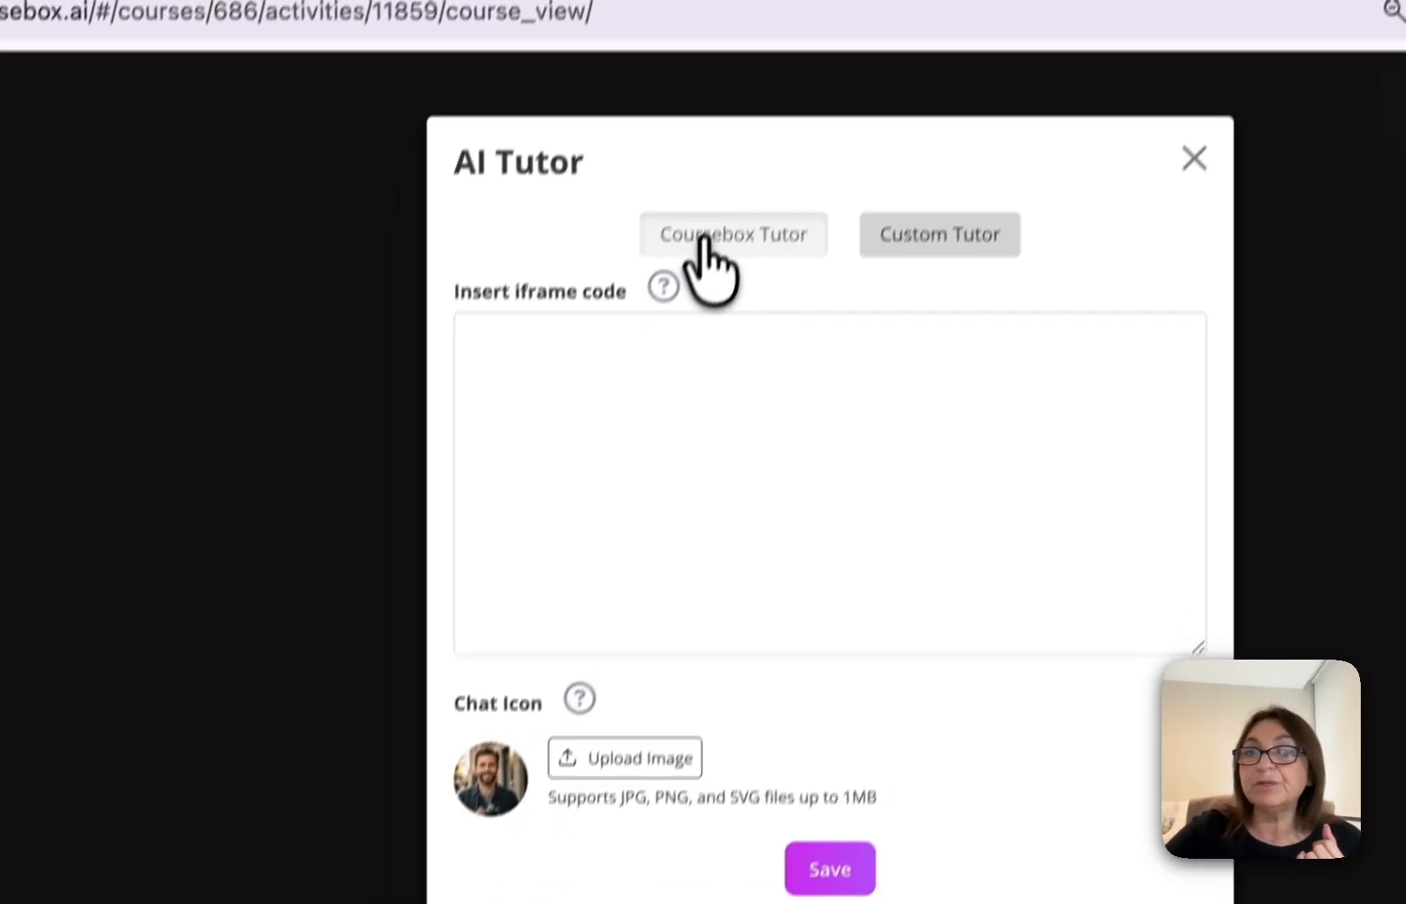
click(763, 53)
click(508, 330)
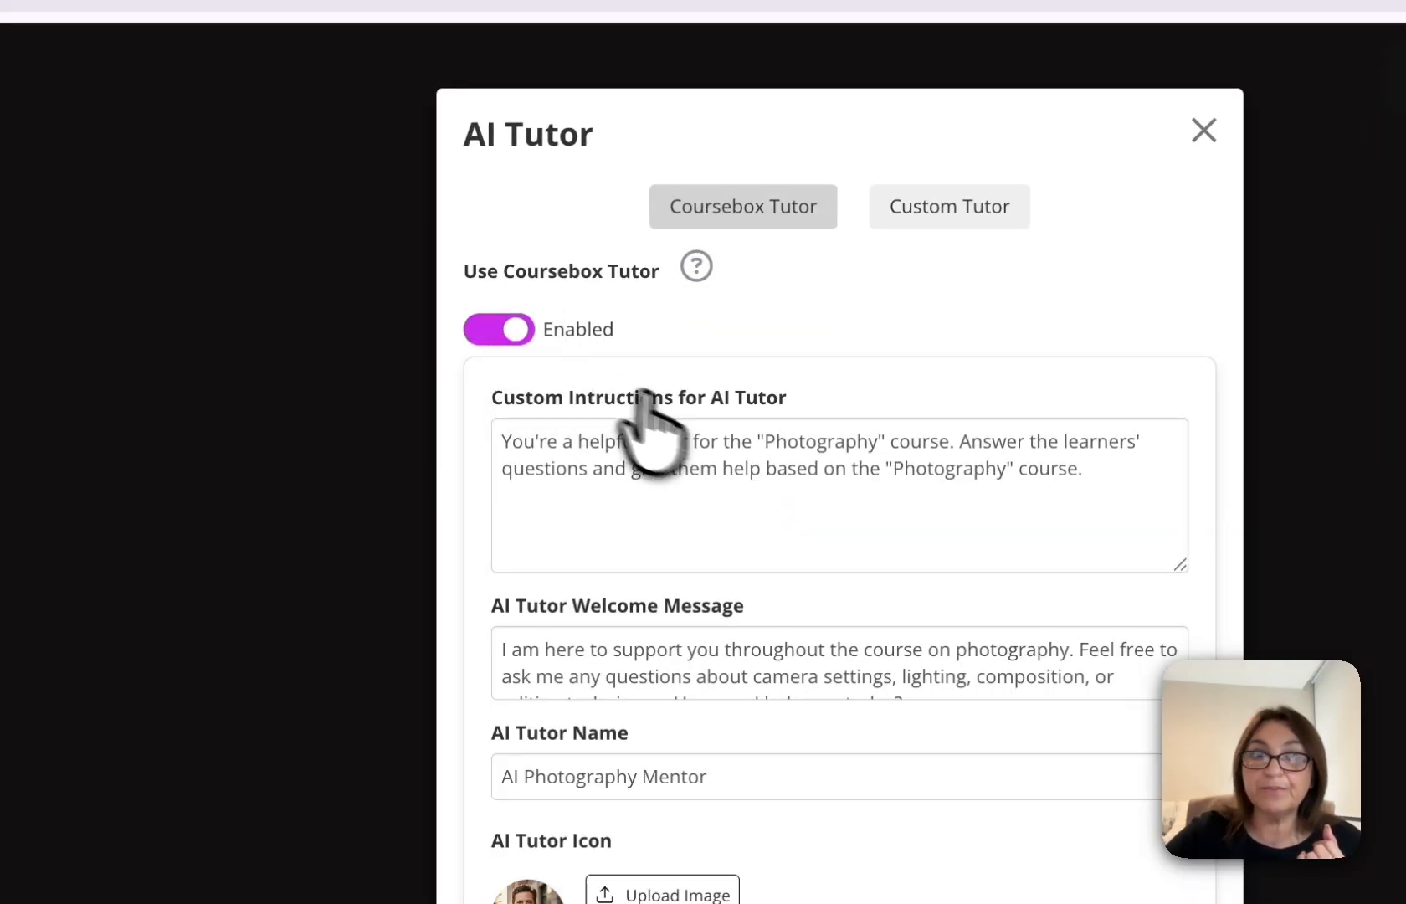
Review the AI tutor's instructions, welcome message, name, icon, response restriction and training options, and retrain the tutor.
scroll(782, 556, down, 1)
scroll(795, 569, down, 1)
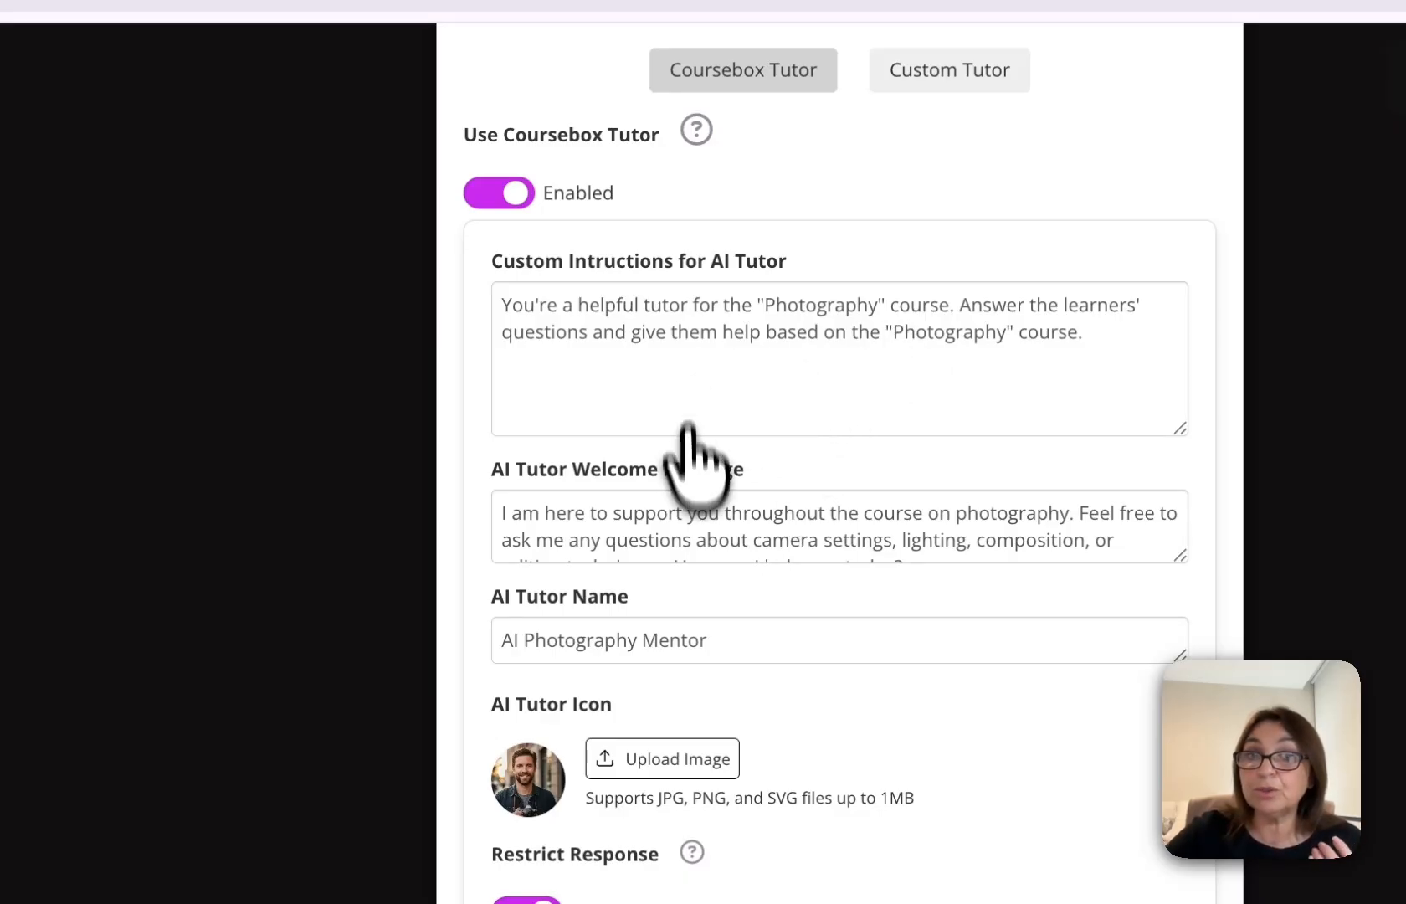
scroll(756, 535, down, 1)
scroll(770, 644, down, 5)
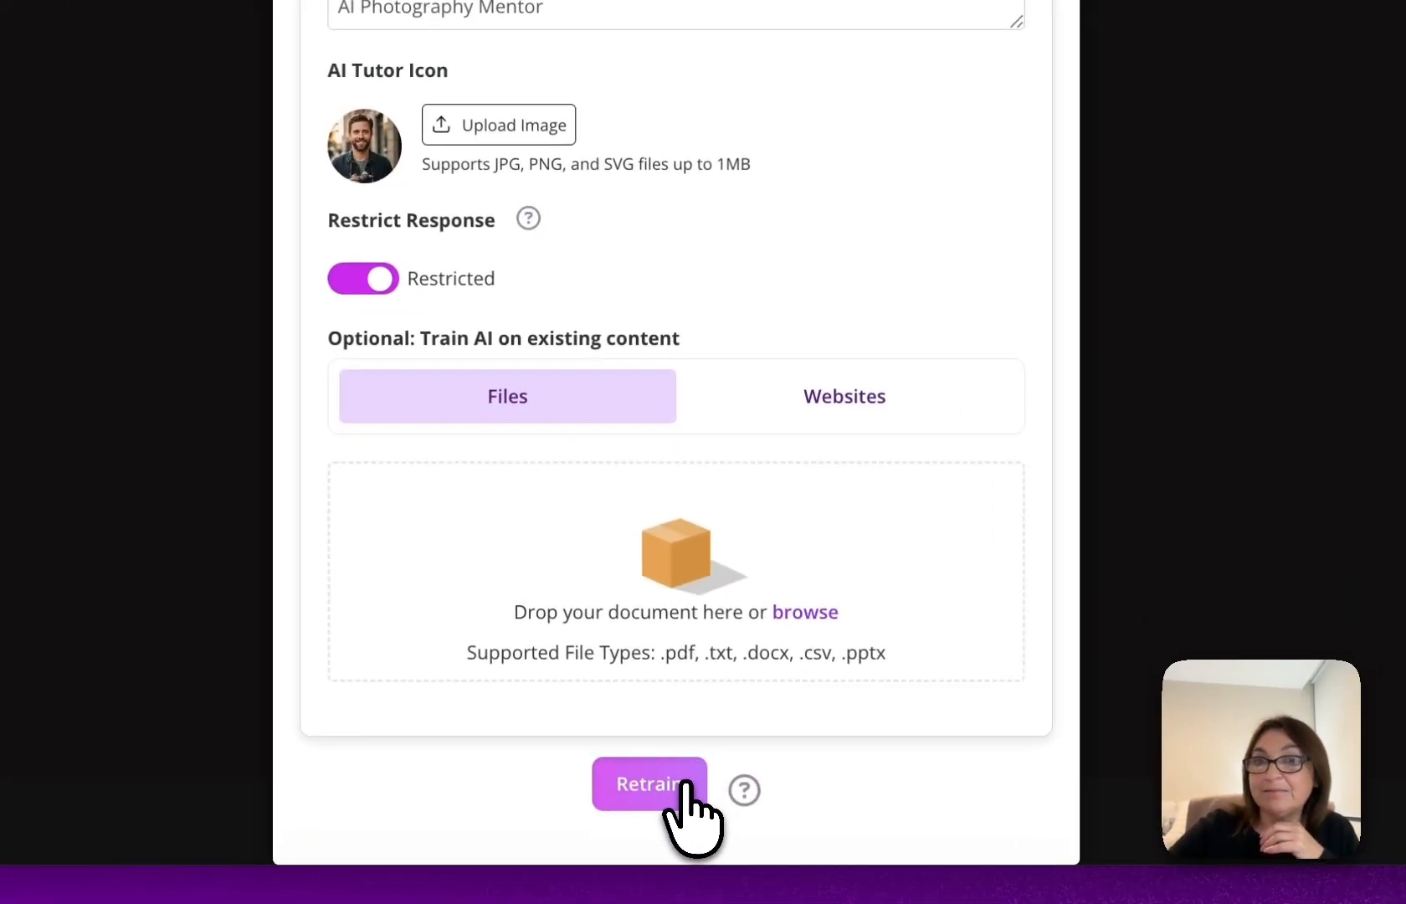
click(684, 784)
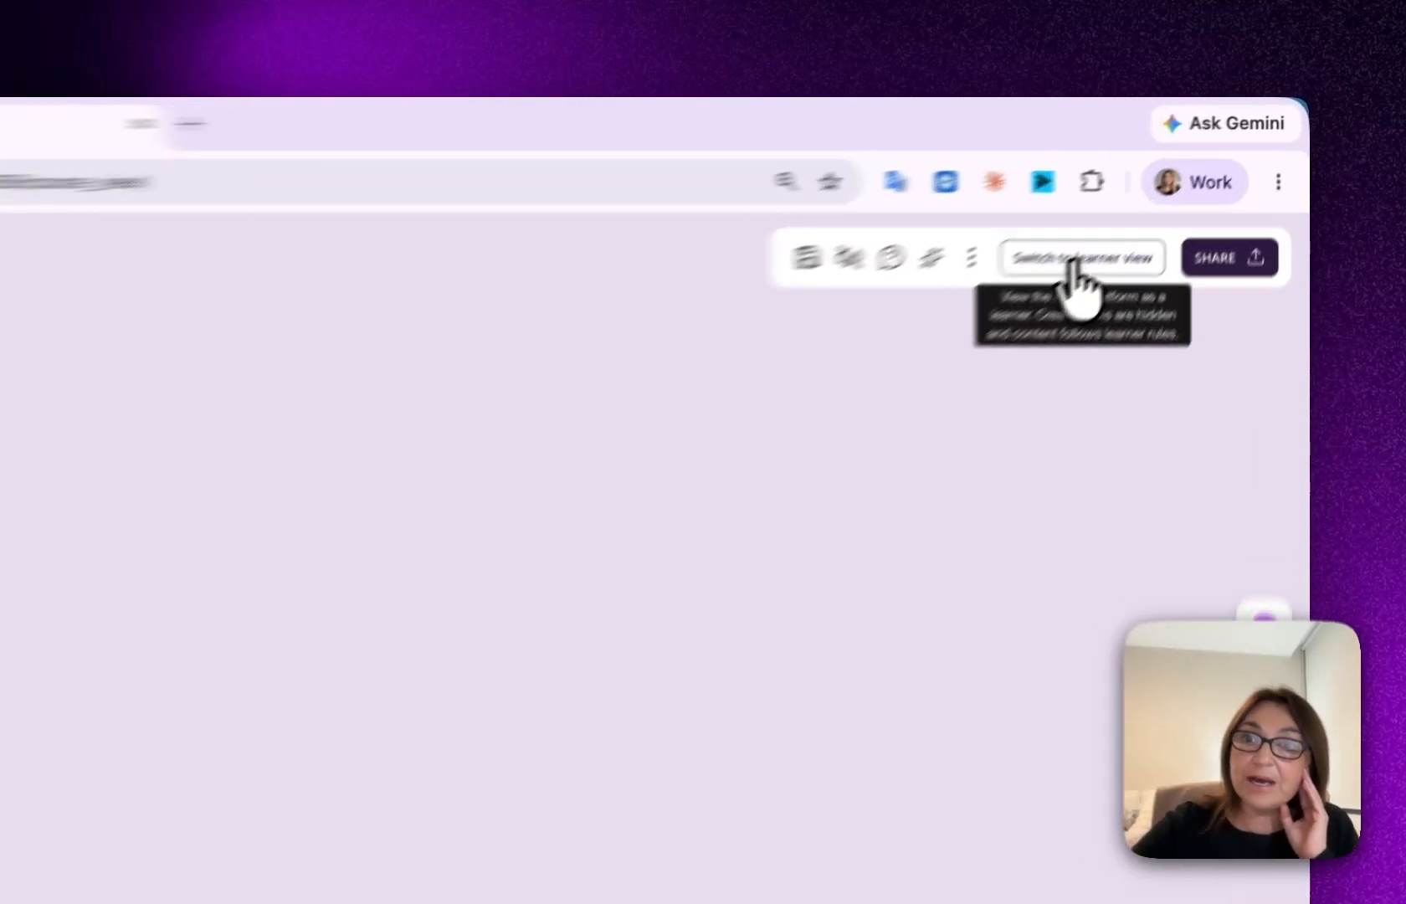
Switch the Photography course to learner view and check its audio control.
click(1170, 199)
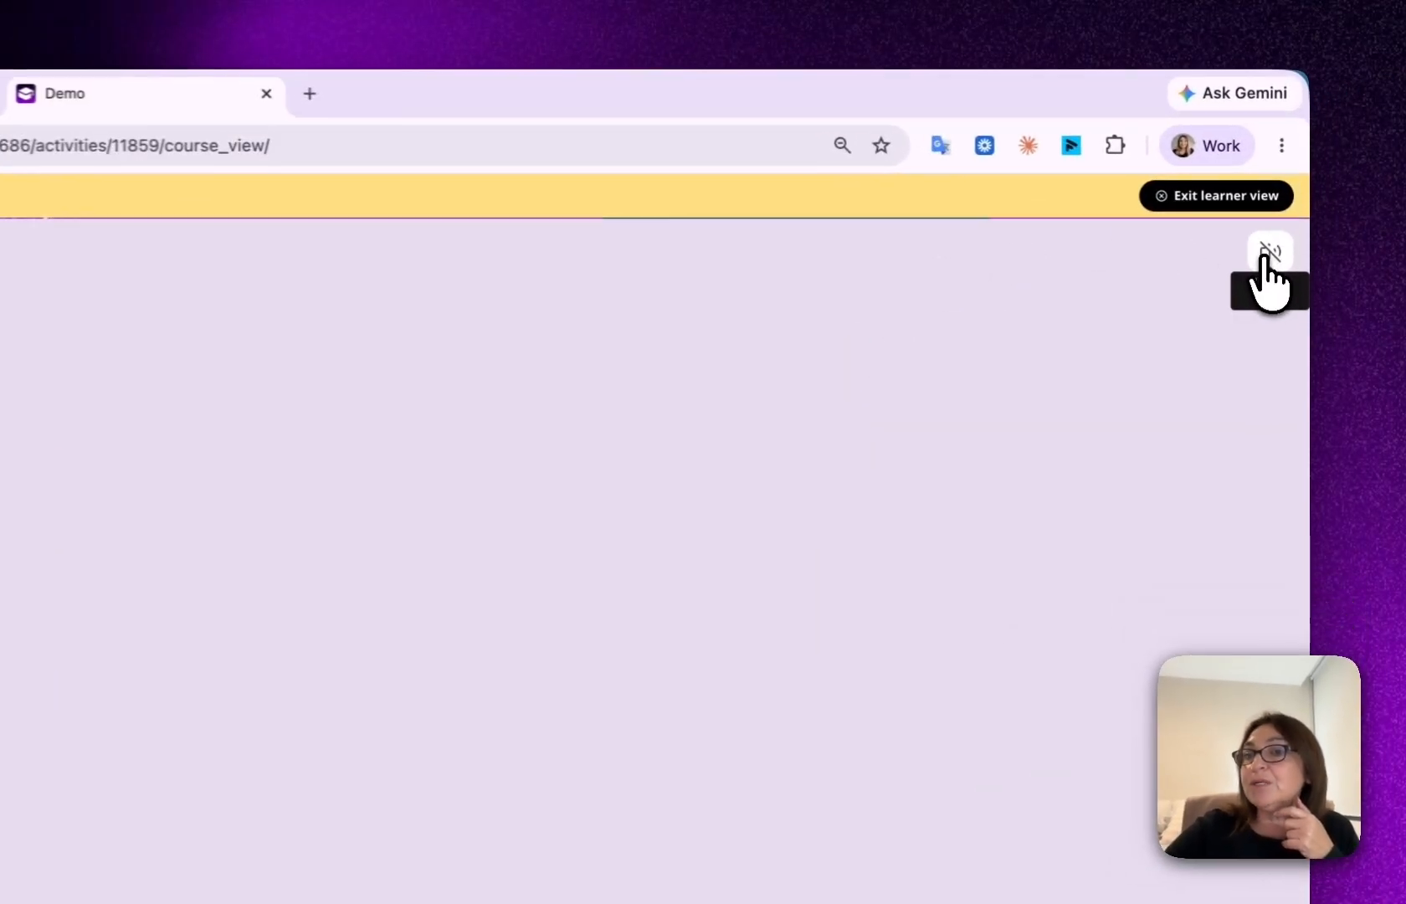
click(1282, 226)
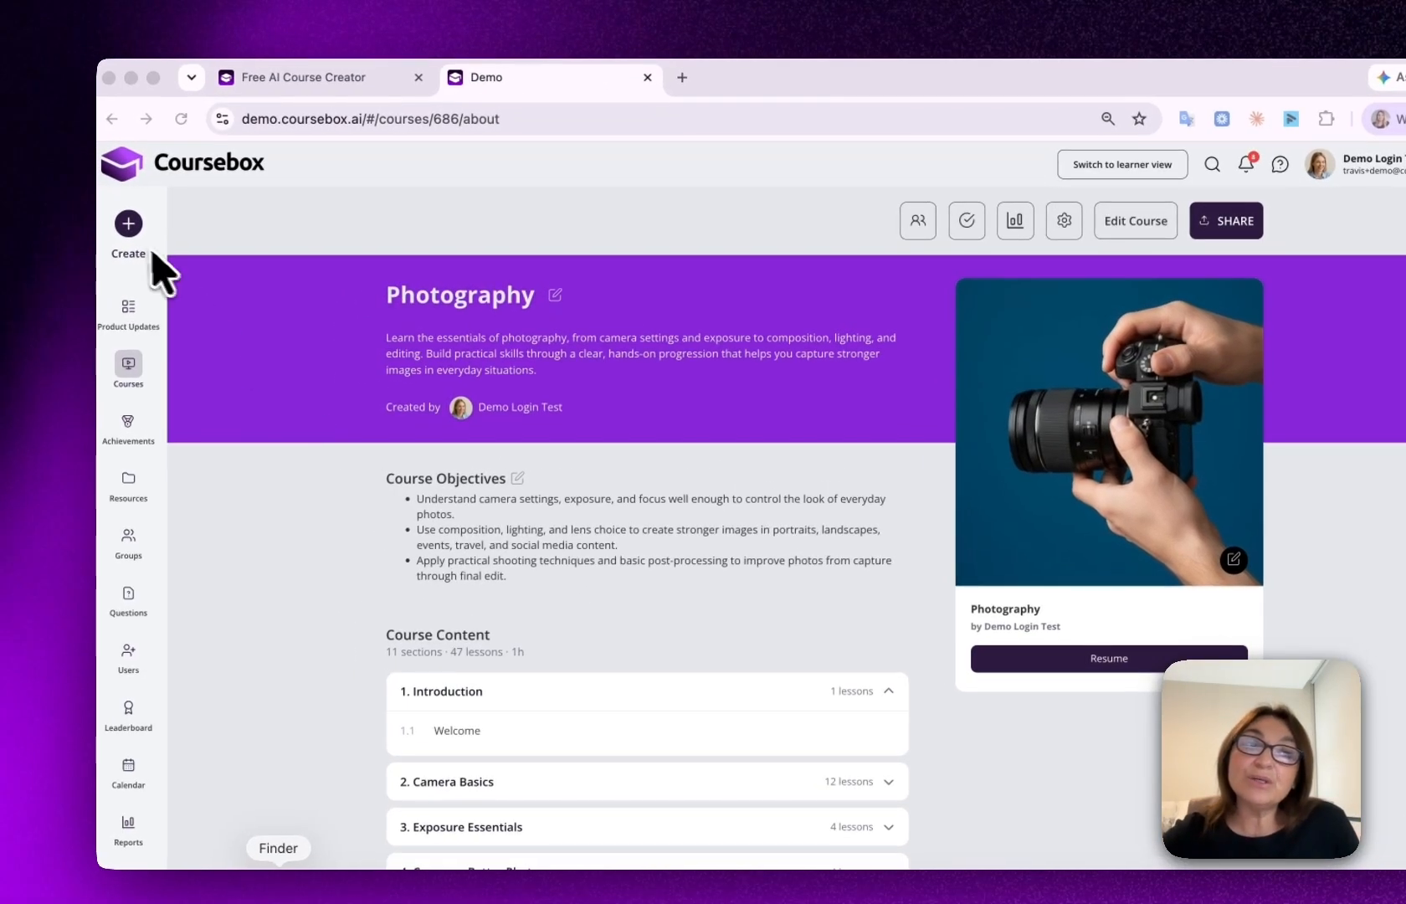
Open the Achievements certificates and review the blank template's background, font, logo, certificate name, notes, signature and footer options.
click(128, 423)
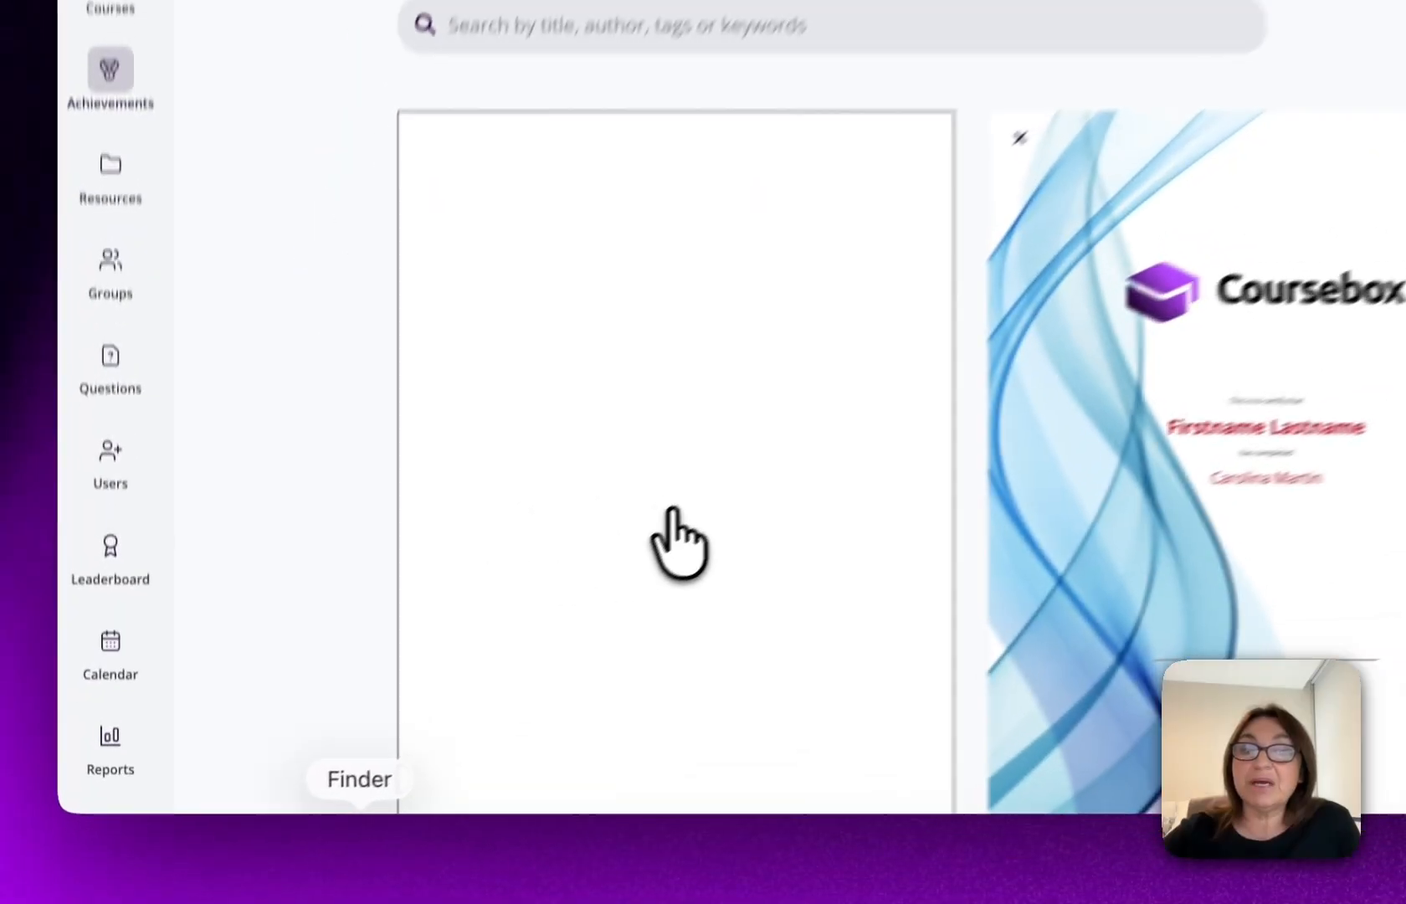
click(465, 666)
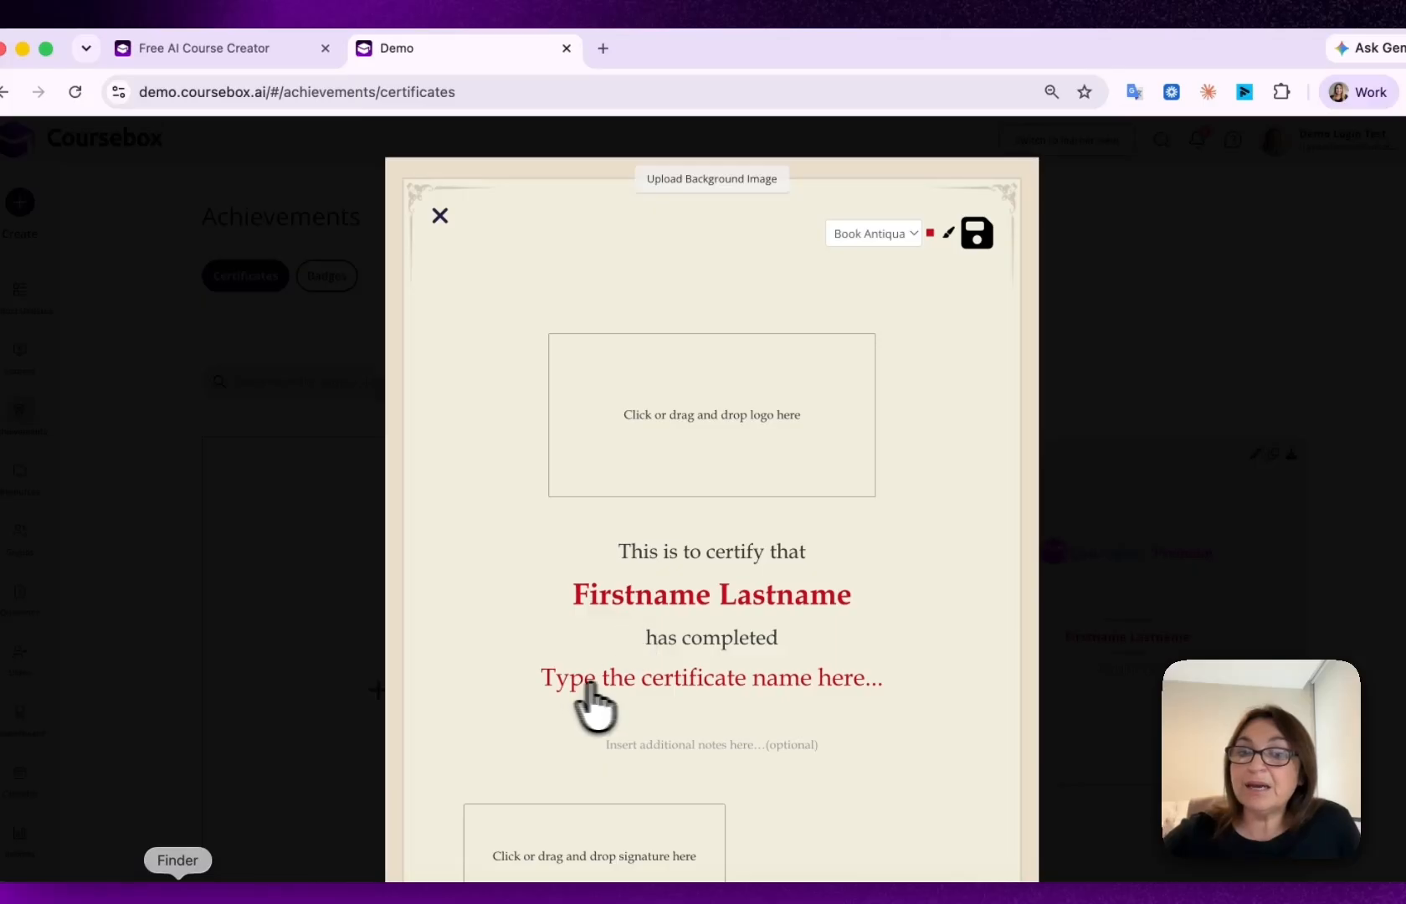
scroll(774, 695, down, 5)
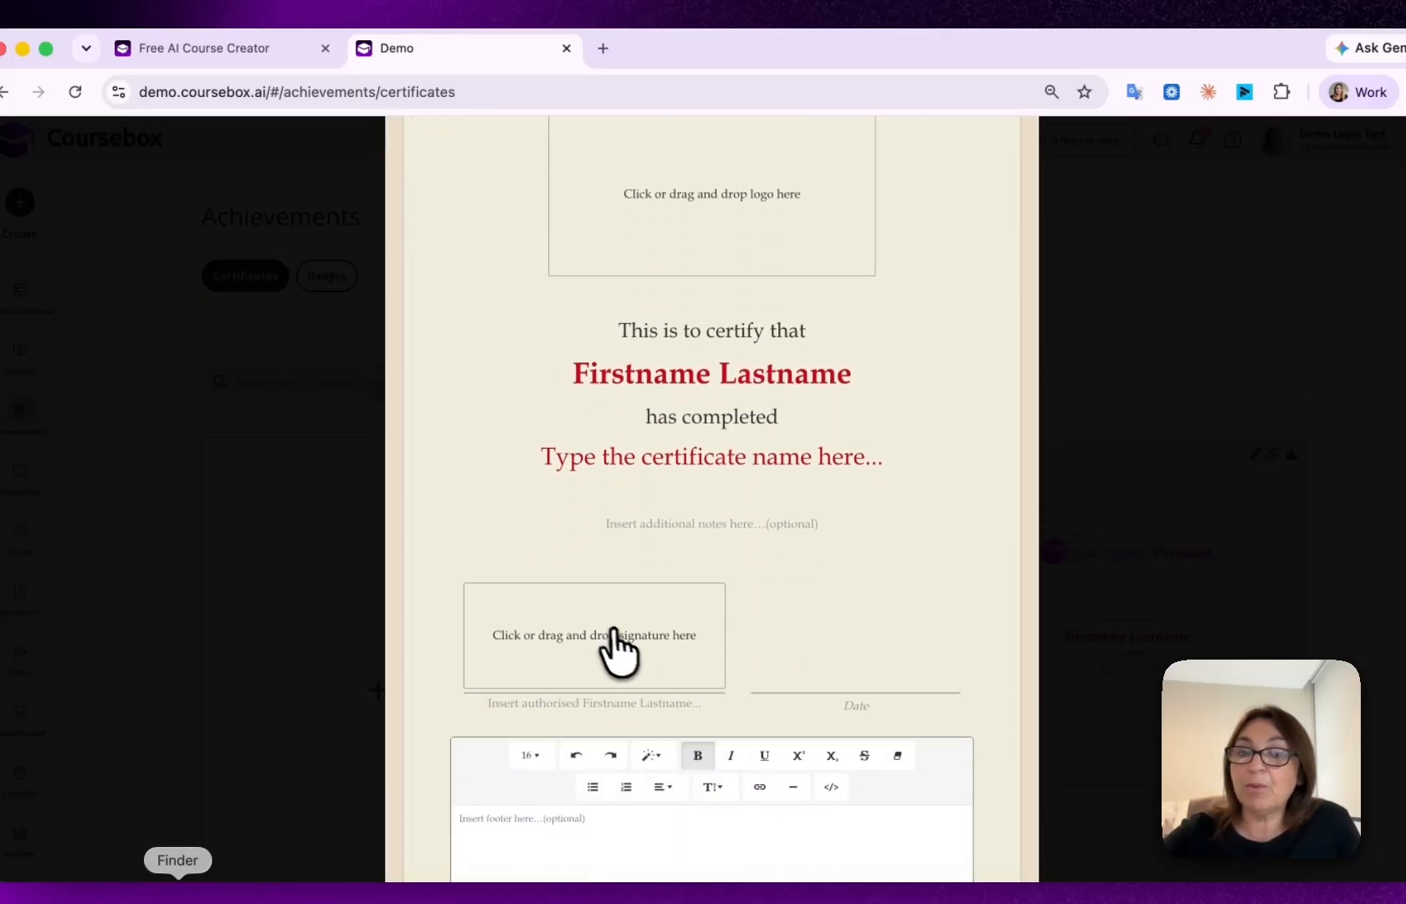
scroll(879, 602, up, 5)
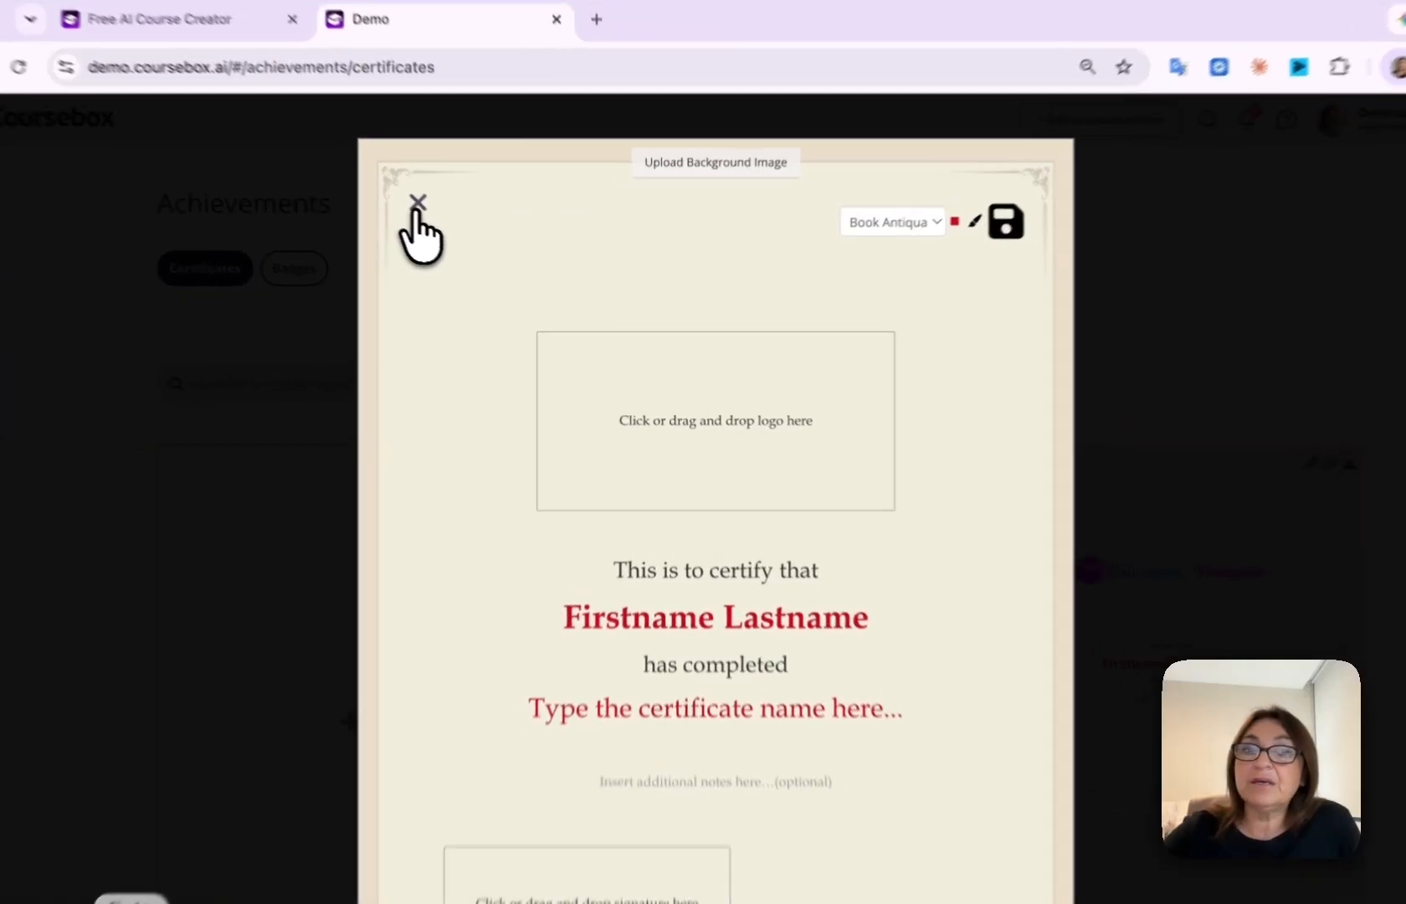
click(418, 203)
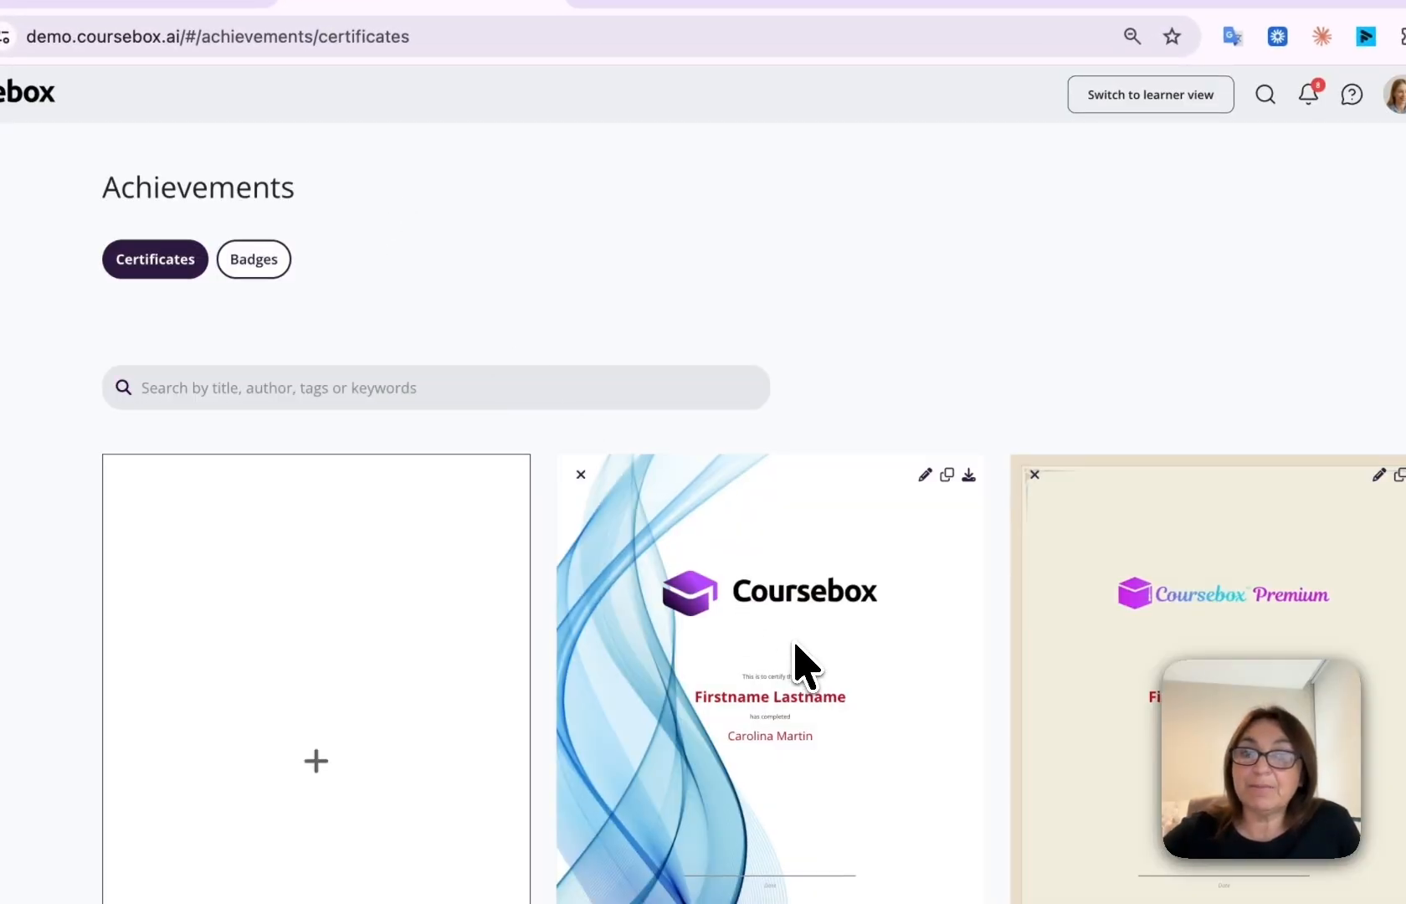
Review the blue wave certificate in the editor, browse the existing certificates and check the blue one's required learning.
click(871, 653)
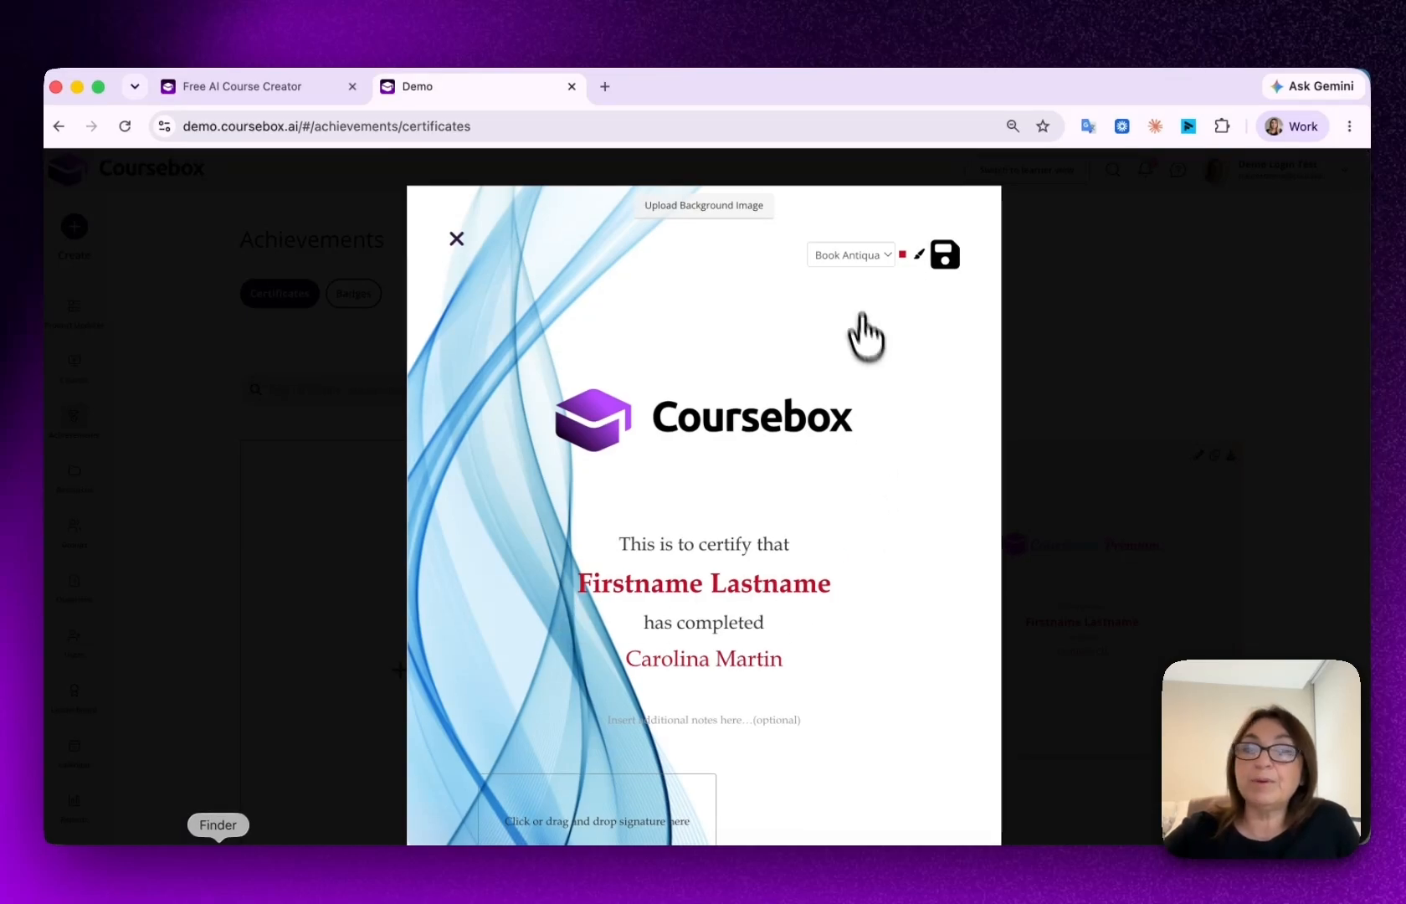
click(457, 240)
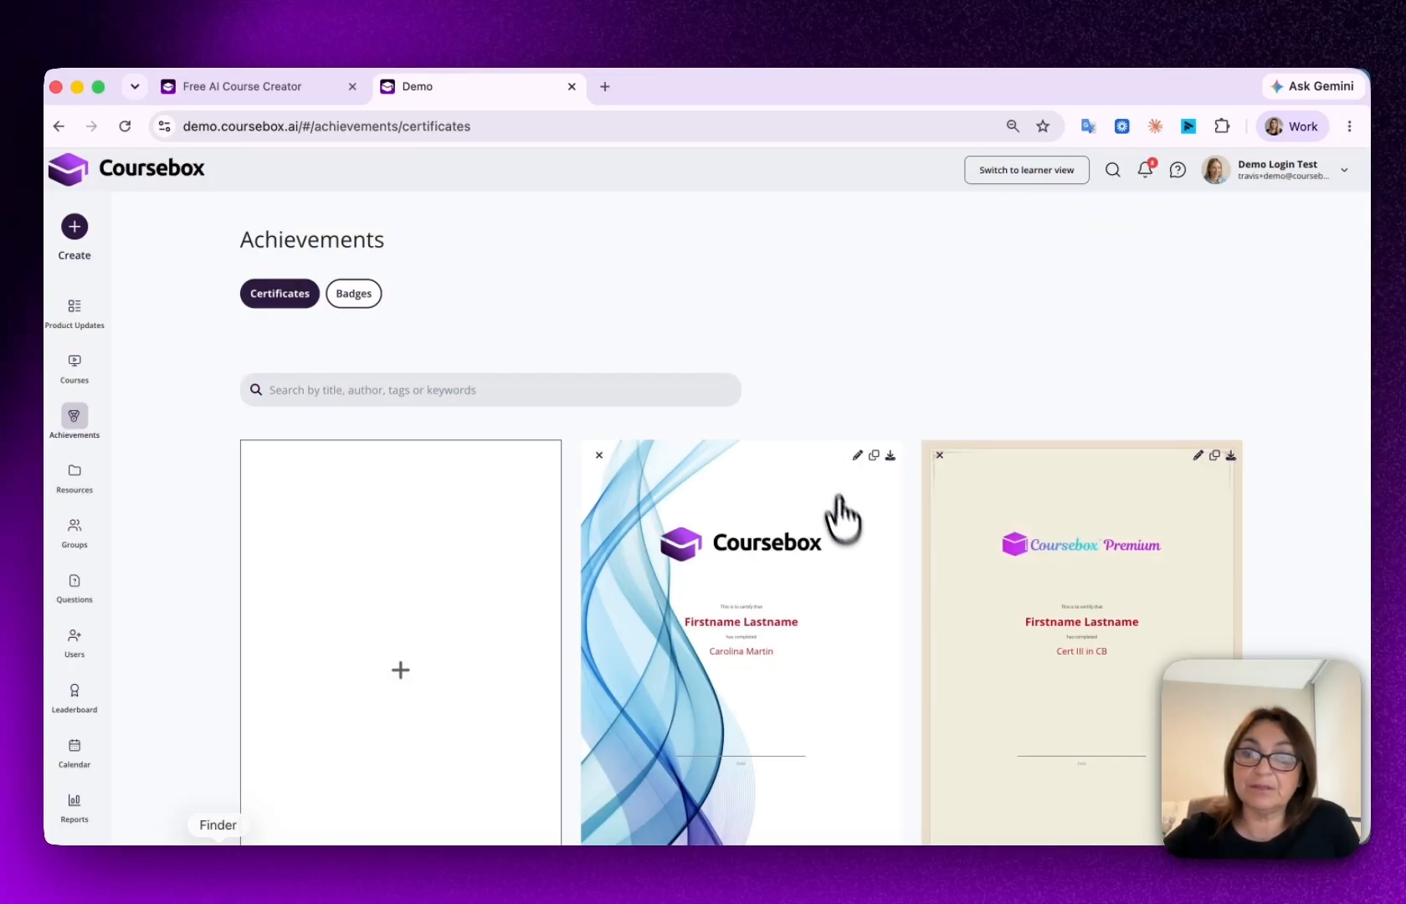
scroll(831, 502, down, 10)
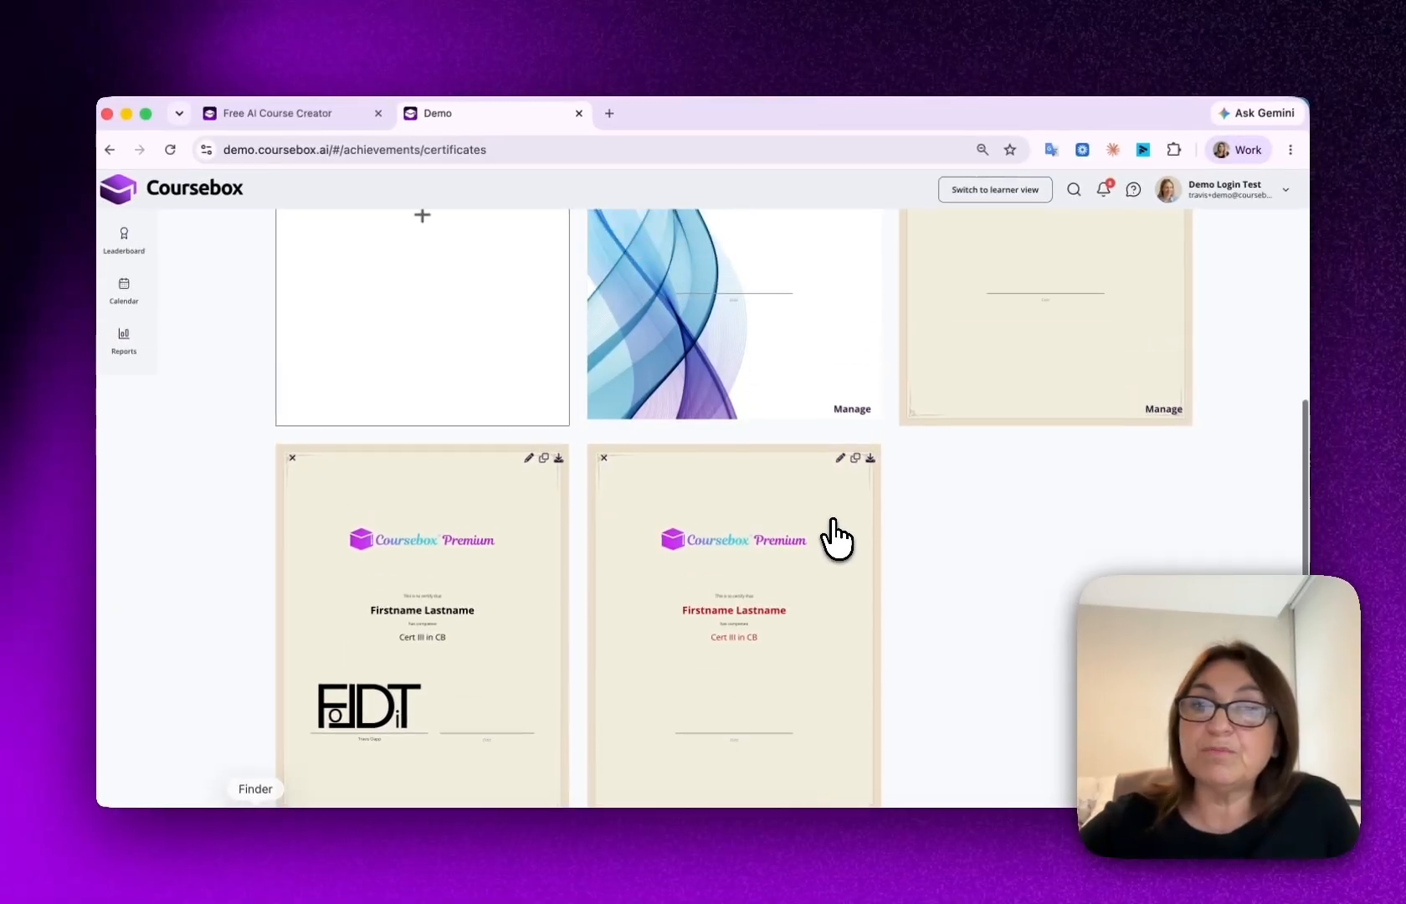
scroll(832, 536, up, 5)
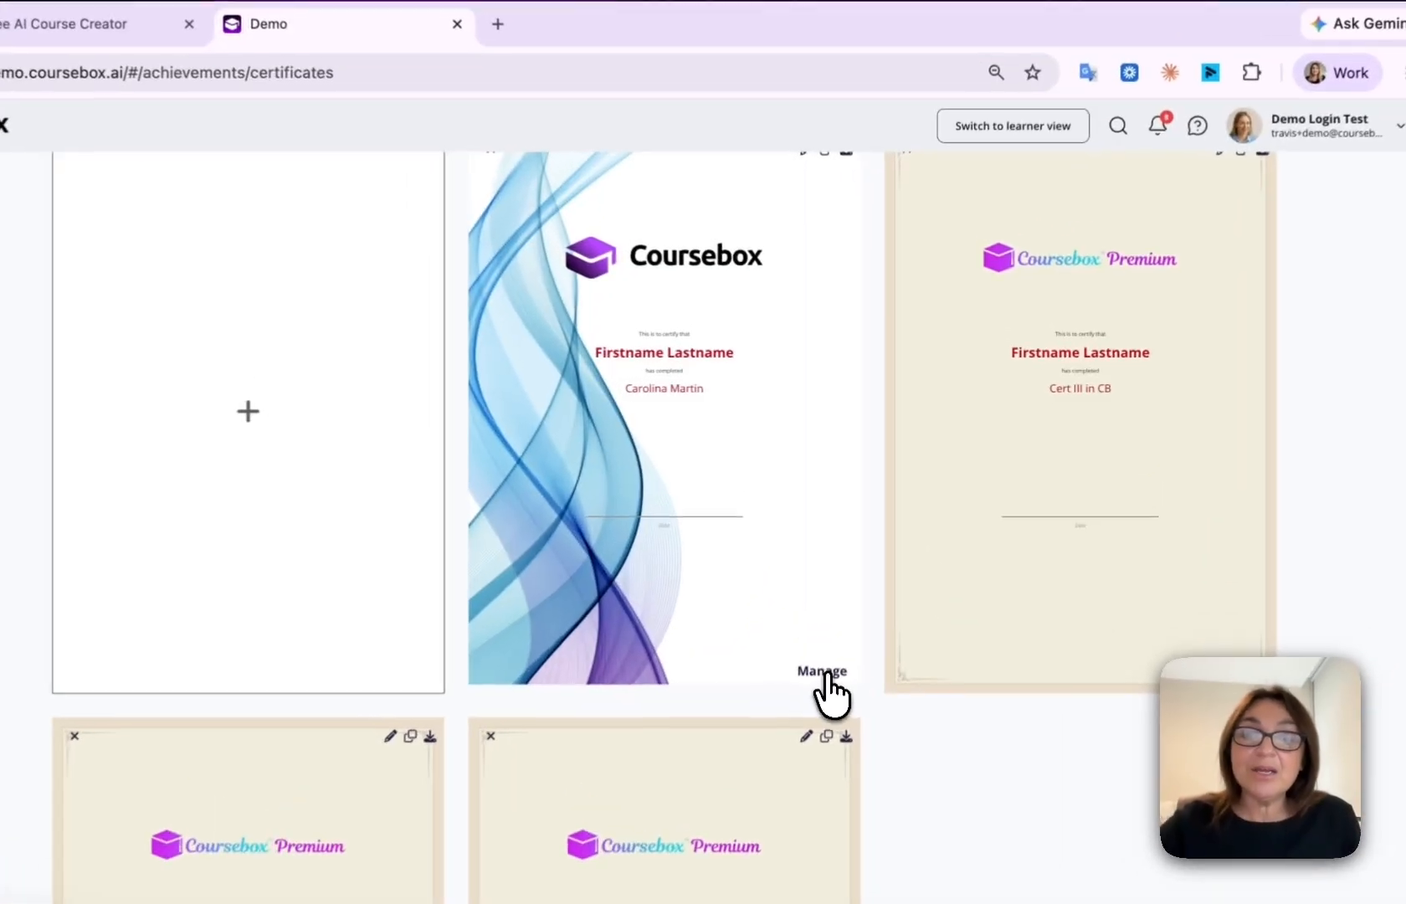
click(853, 597)
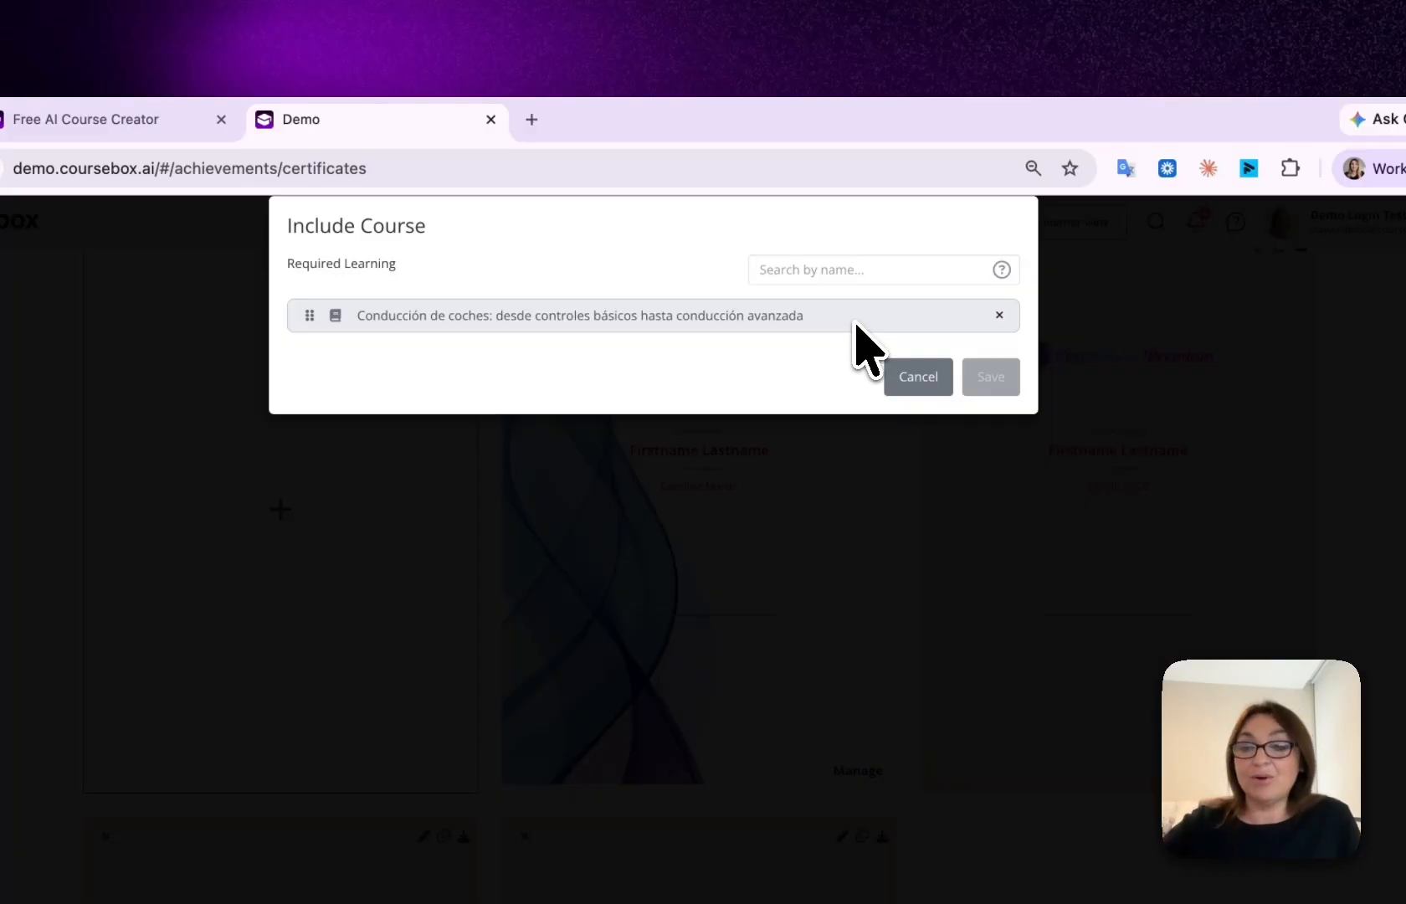
click(927, 379)
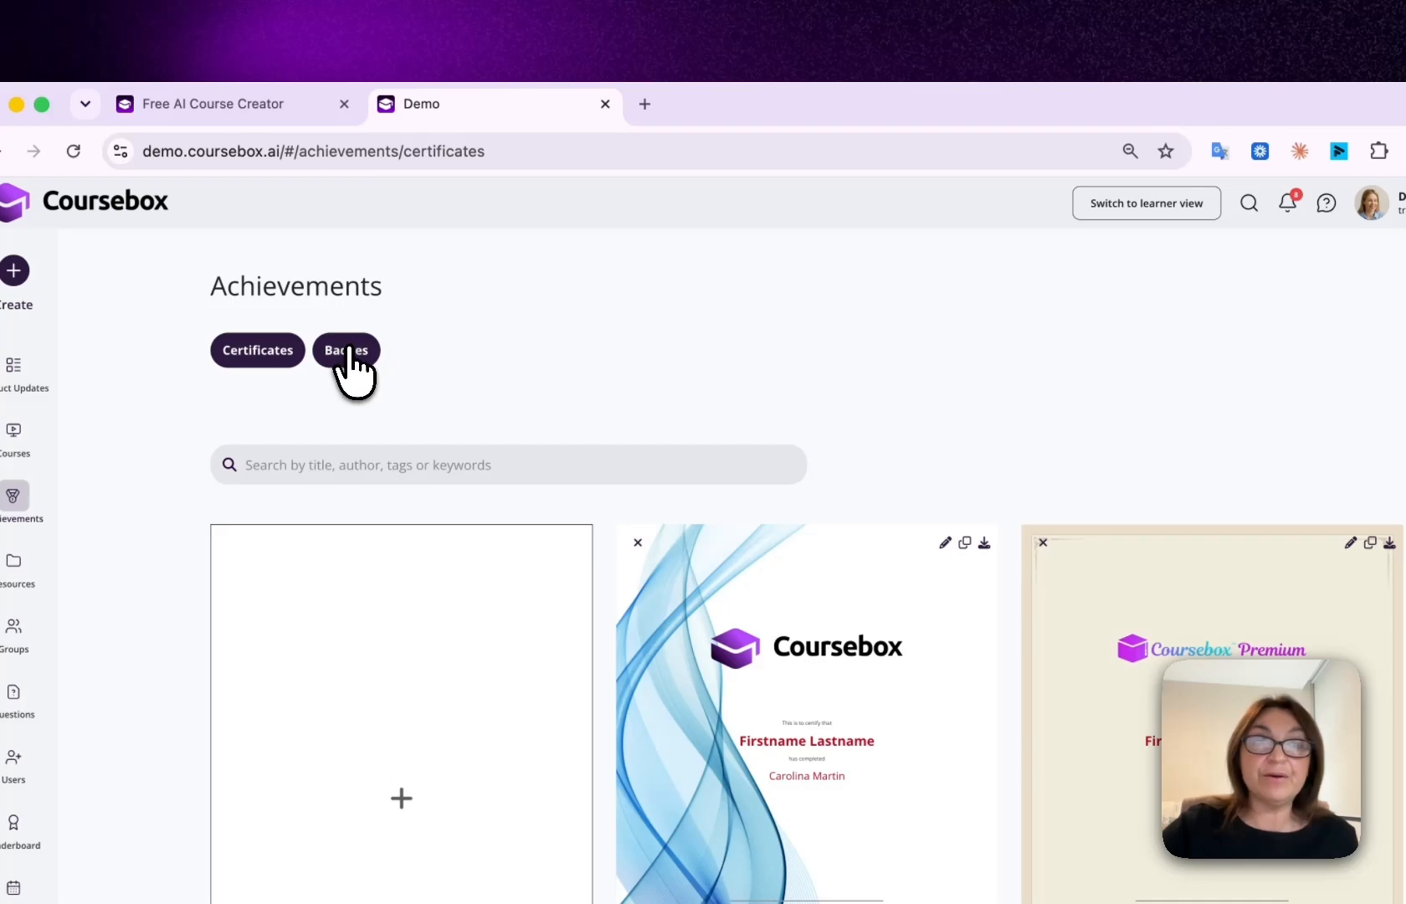
View the existing badges and examine the title, points and required learning settings for creating a badge.
click(344, 352)
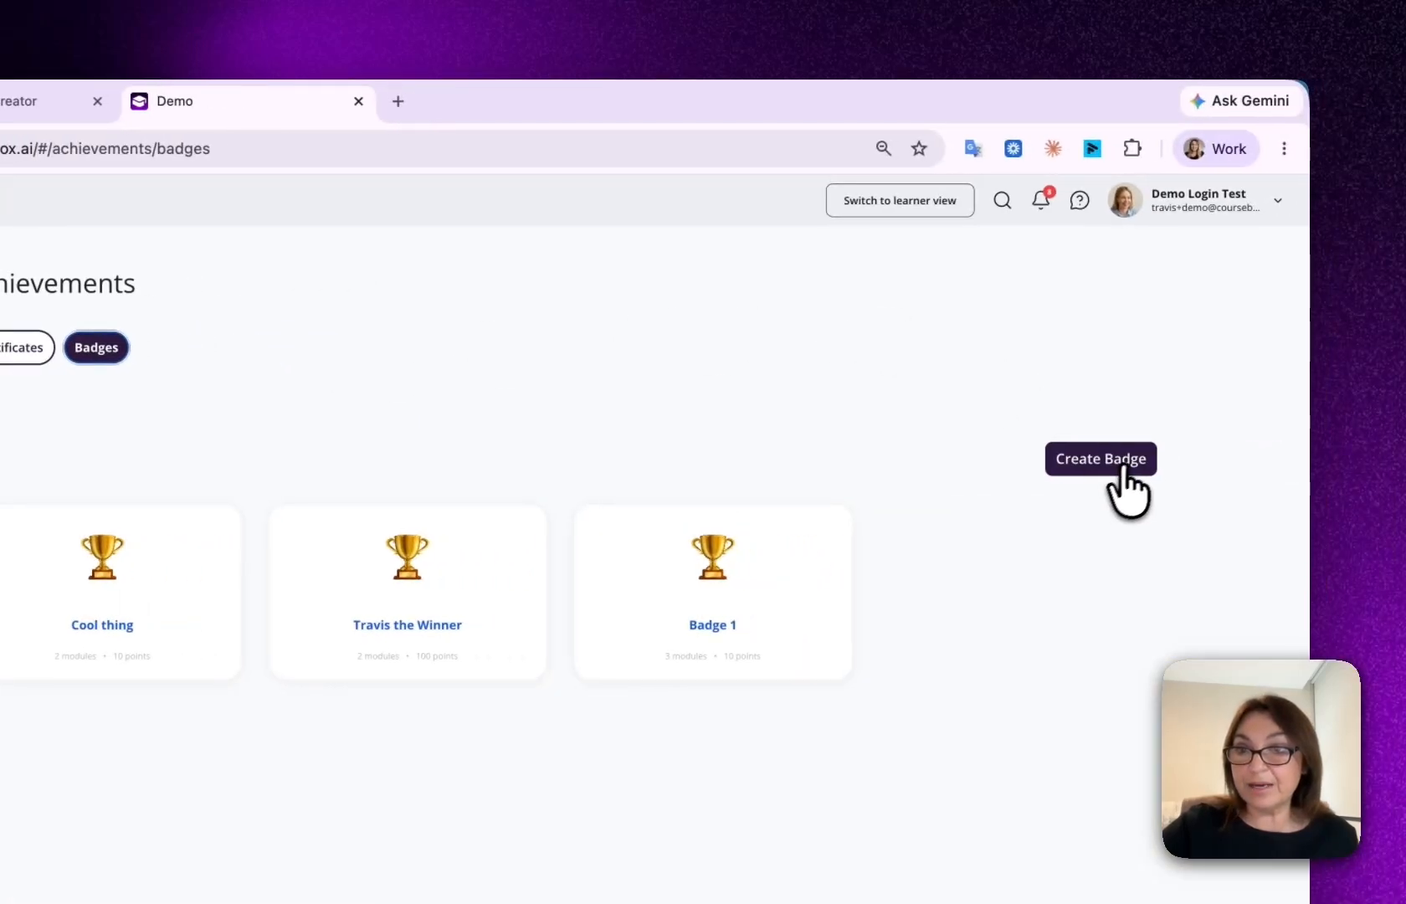
click(1125, 475)
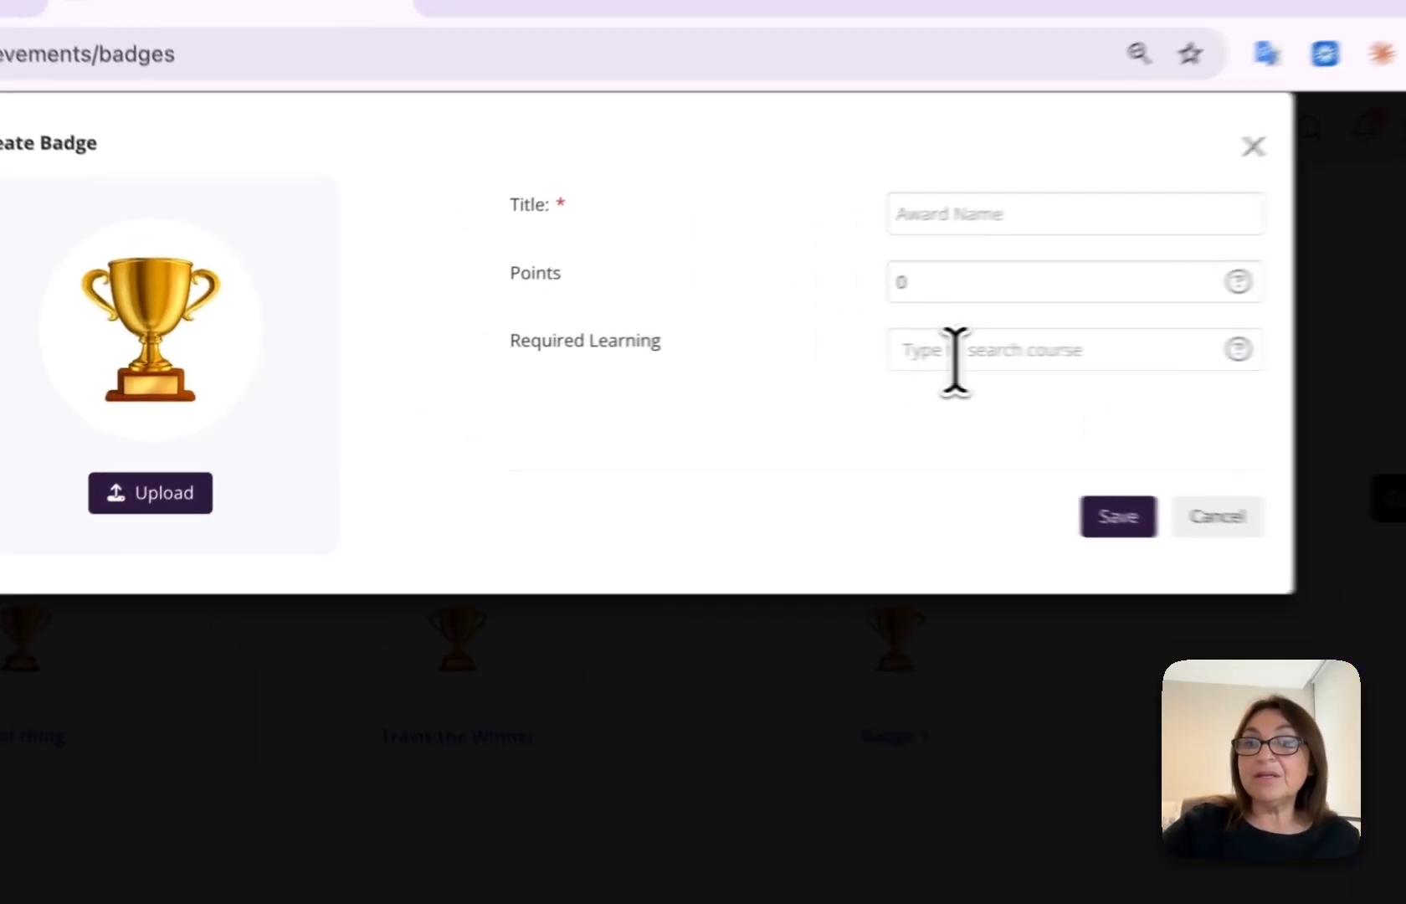
click(756, 362)
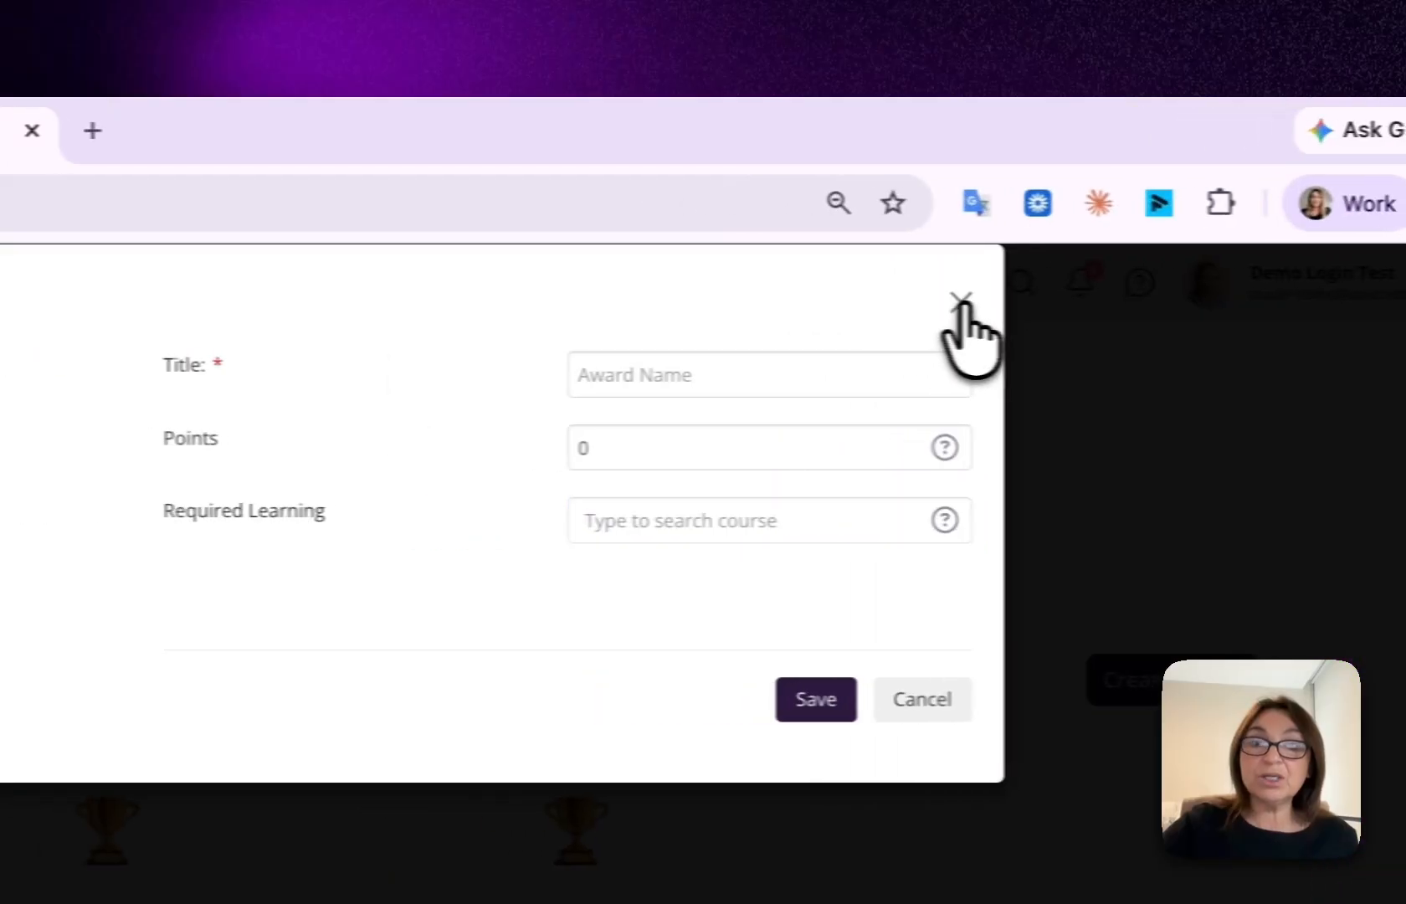
click(953, 303)
click(763, 540)
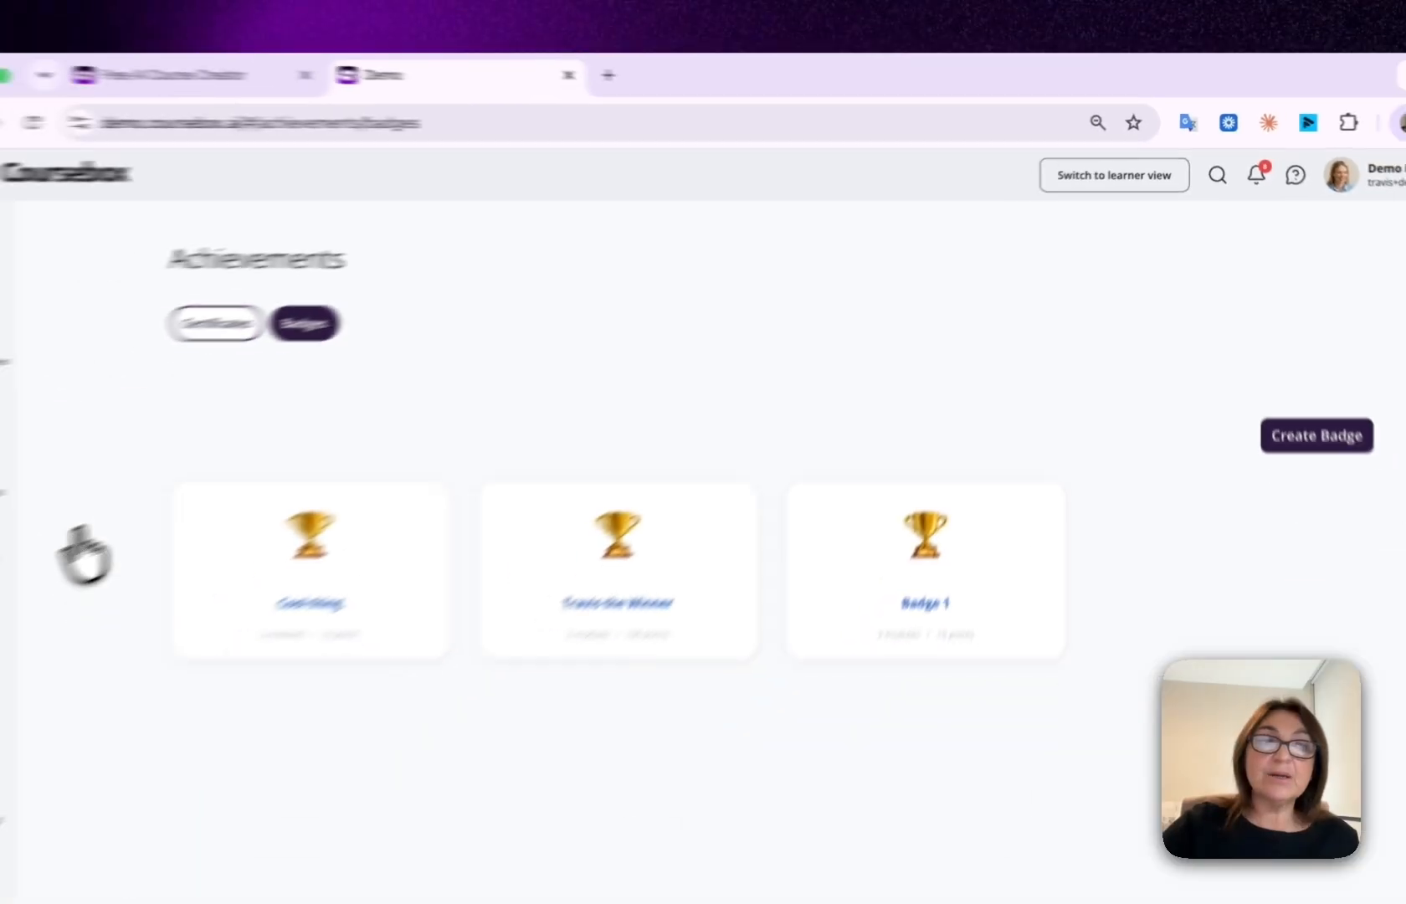
Open My Resources and review the options for adding new resources, including the new folder's description, name and privacy settings.
click(128, 487)
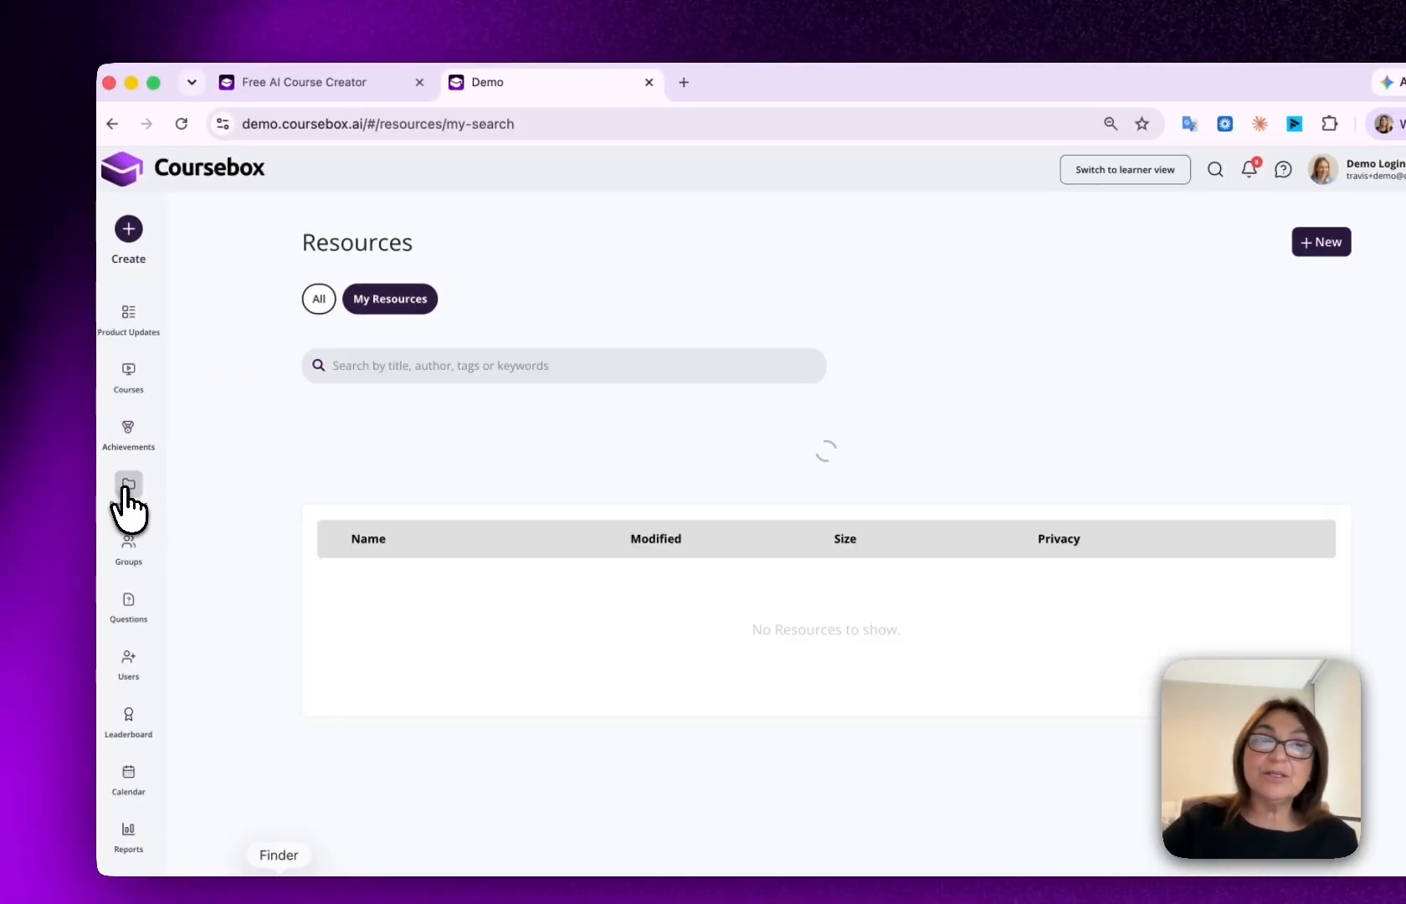
scroll(855, 389, down, 2)
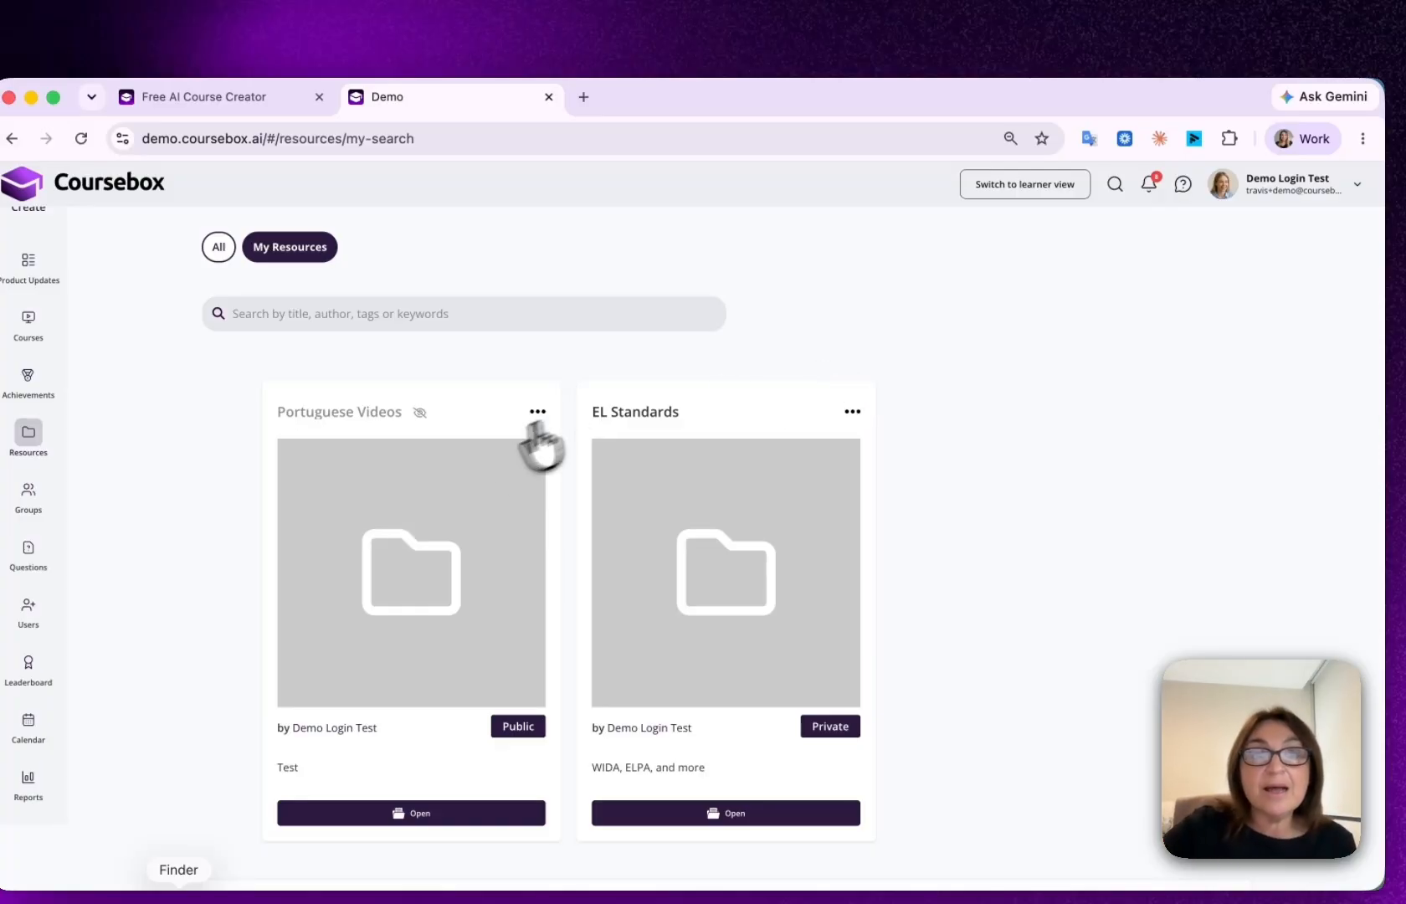
scroll(657, 344, up, 2)
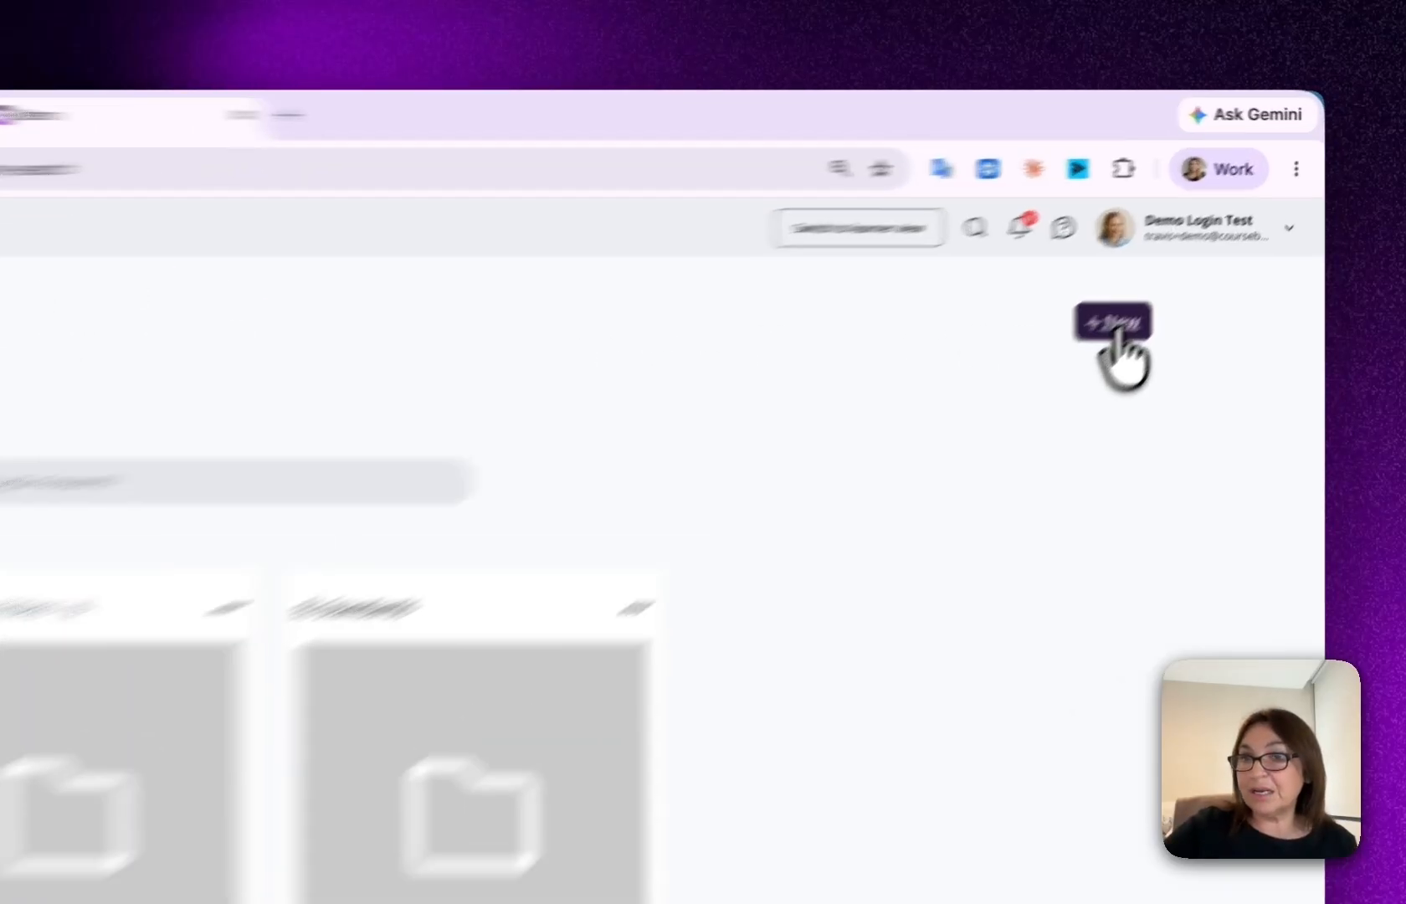
click(1169, 281)
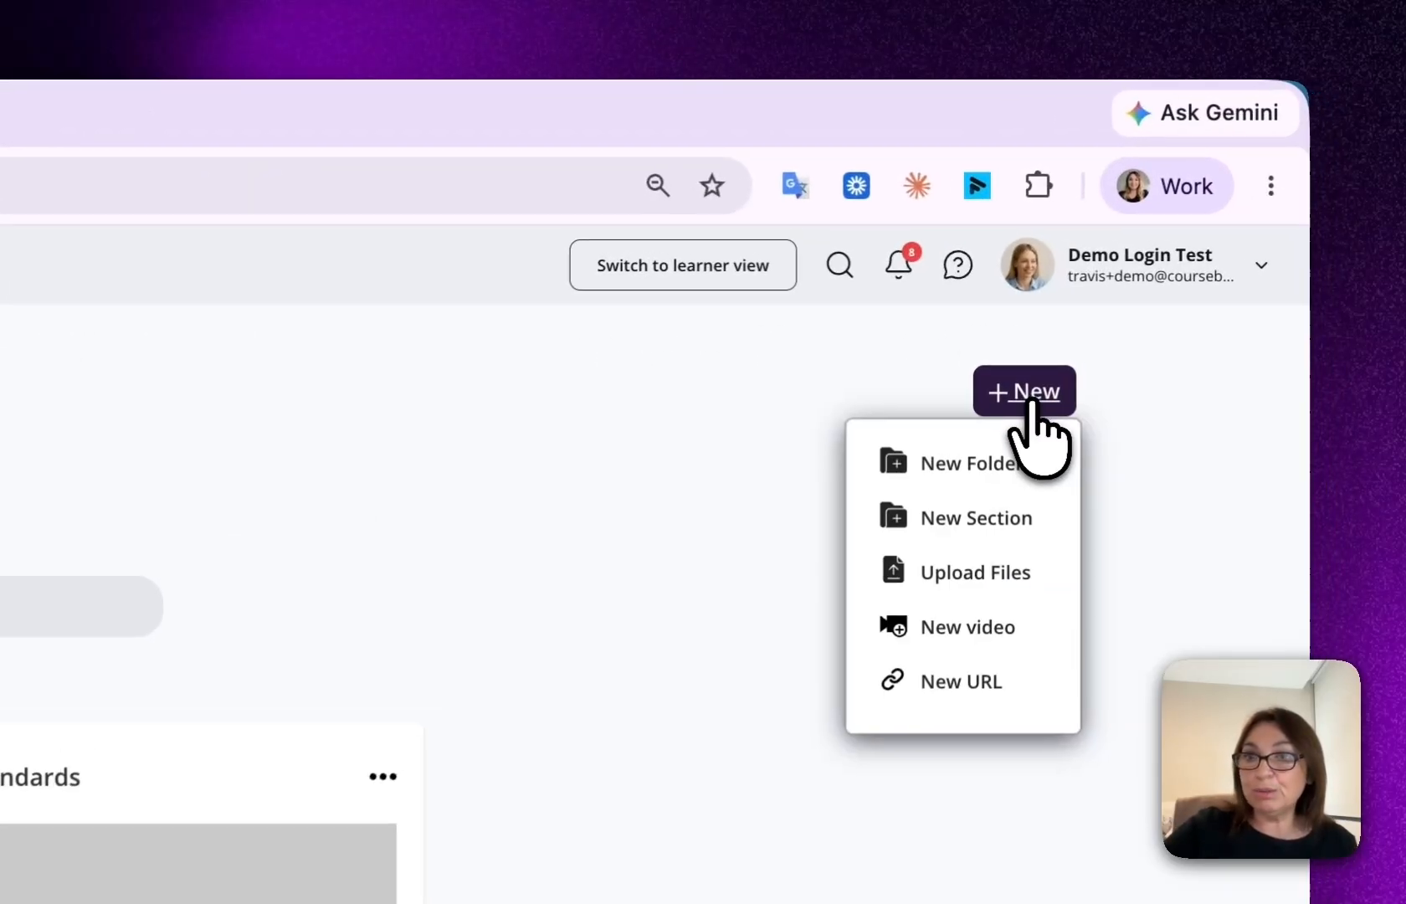
click(954, 465)
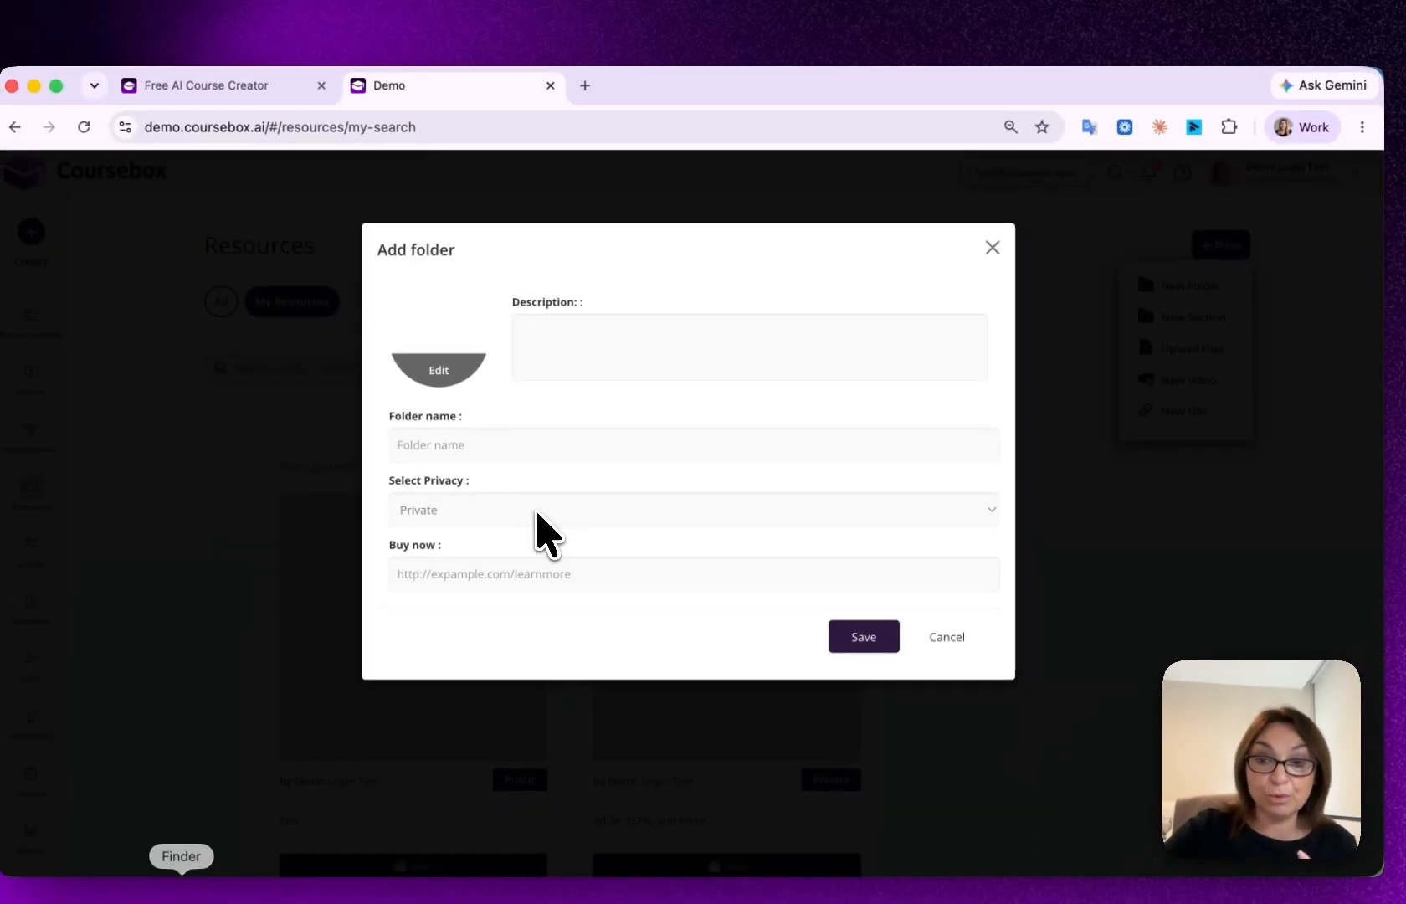
click(993, 248)
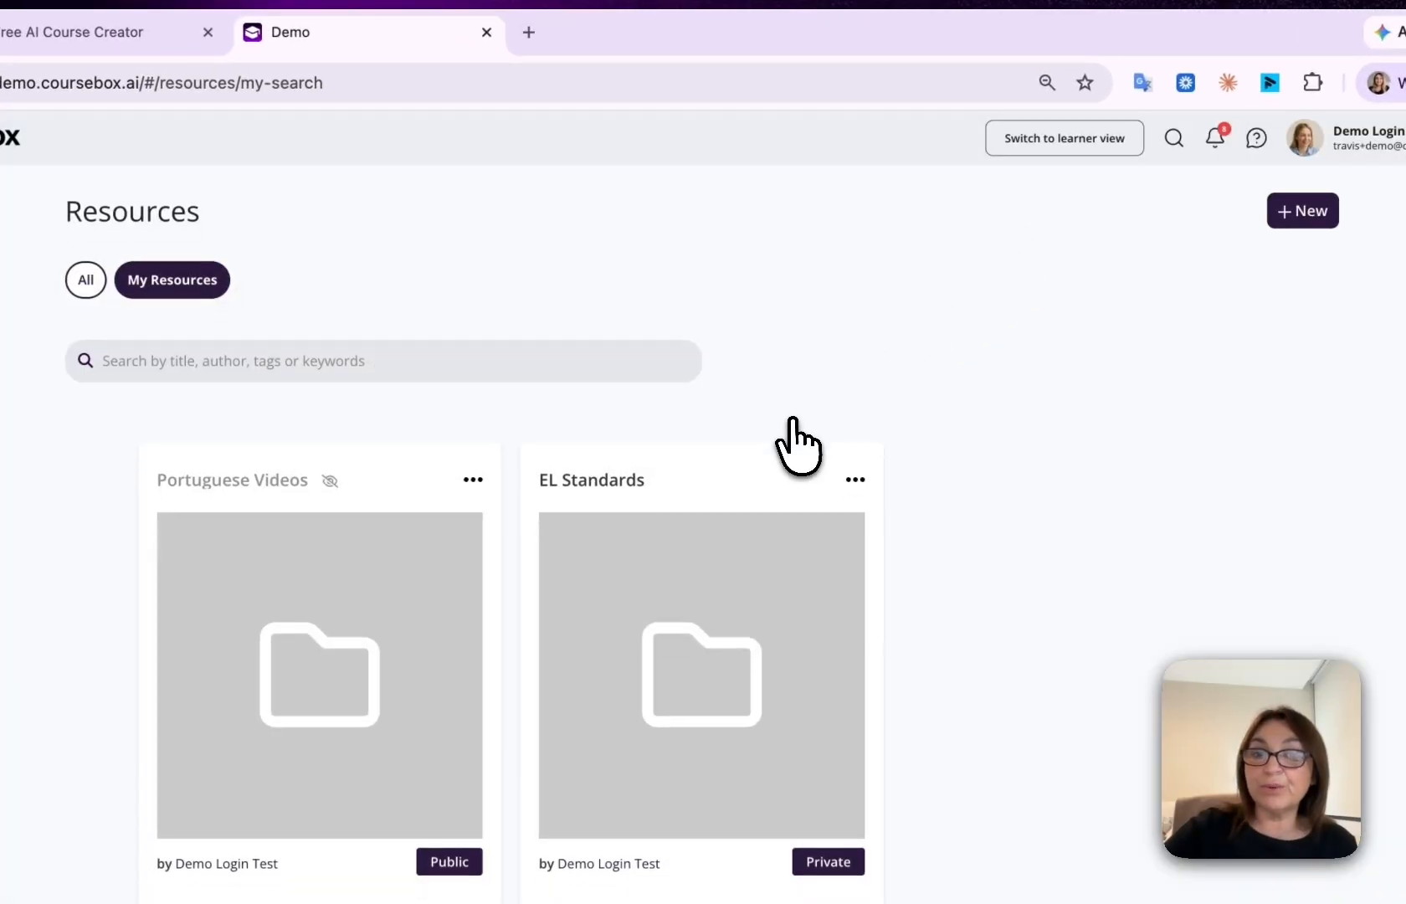
View the contents of the Portuguese Videos folder and check the folder's management options in My Resources.
scroll(795, 445, down, 3)
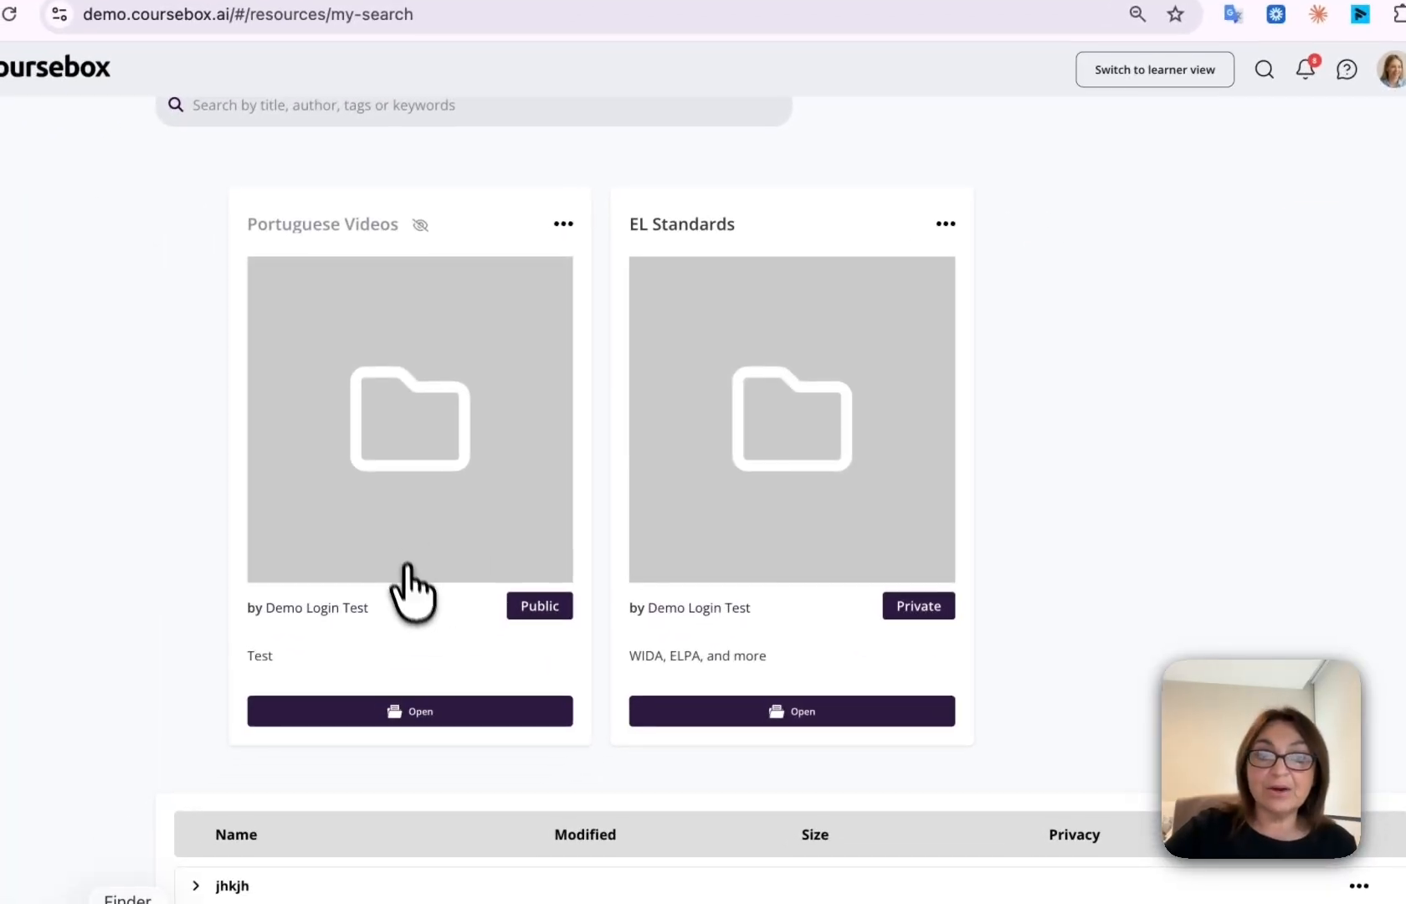
click(430, 713)
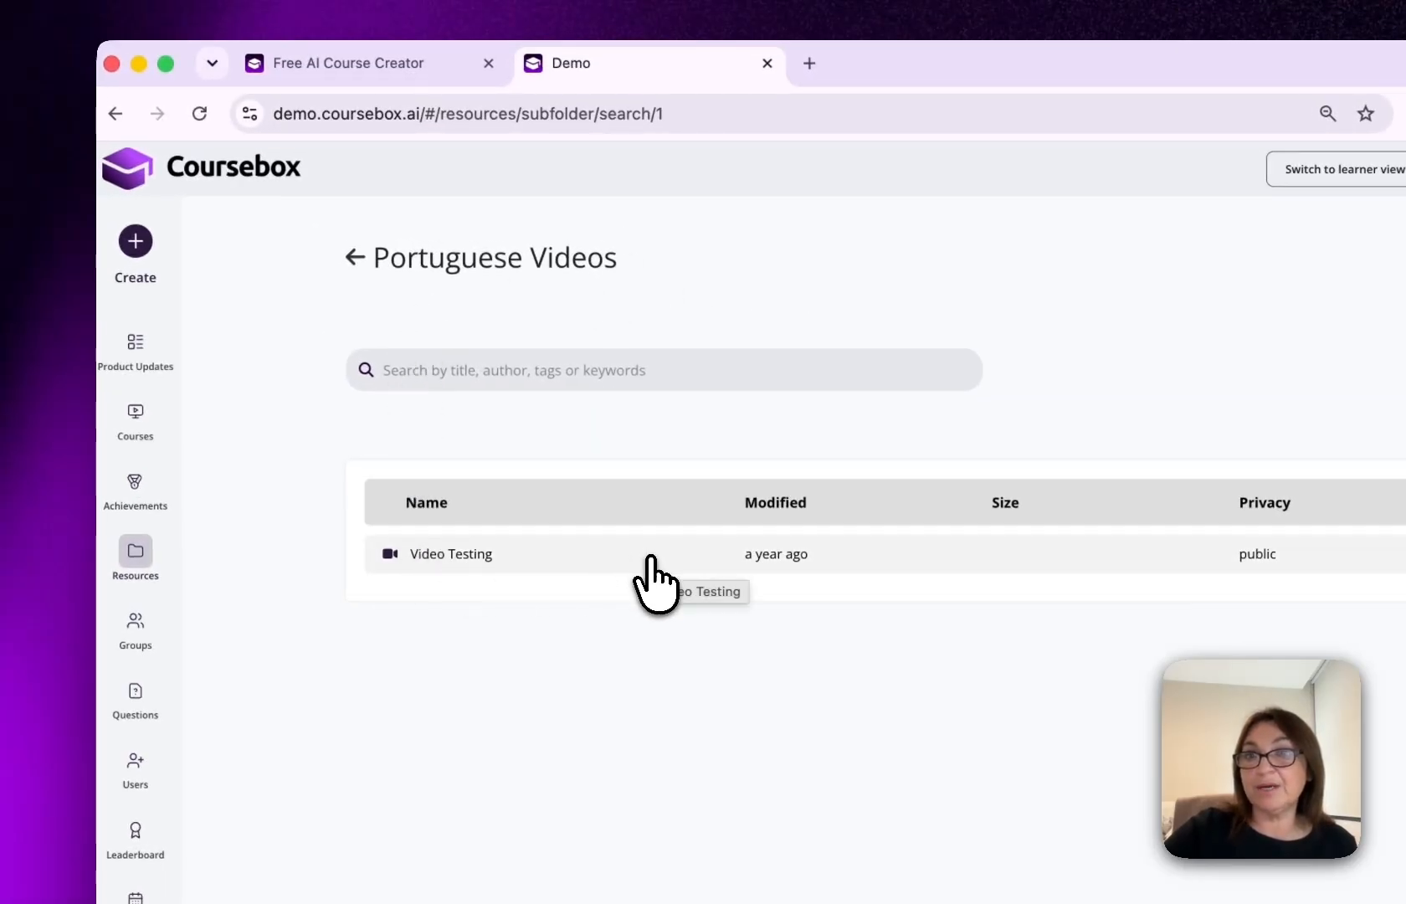
click(355, 257)
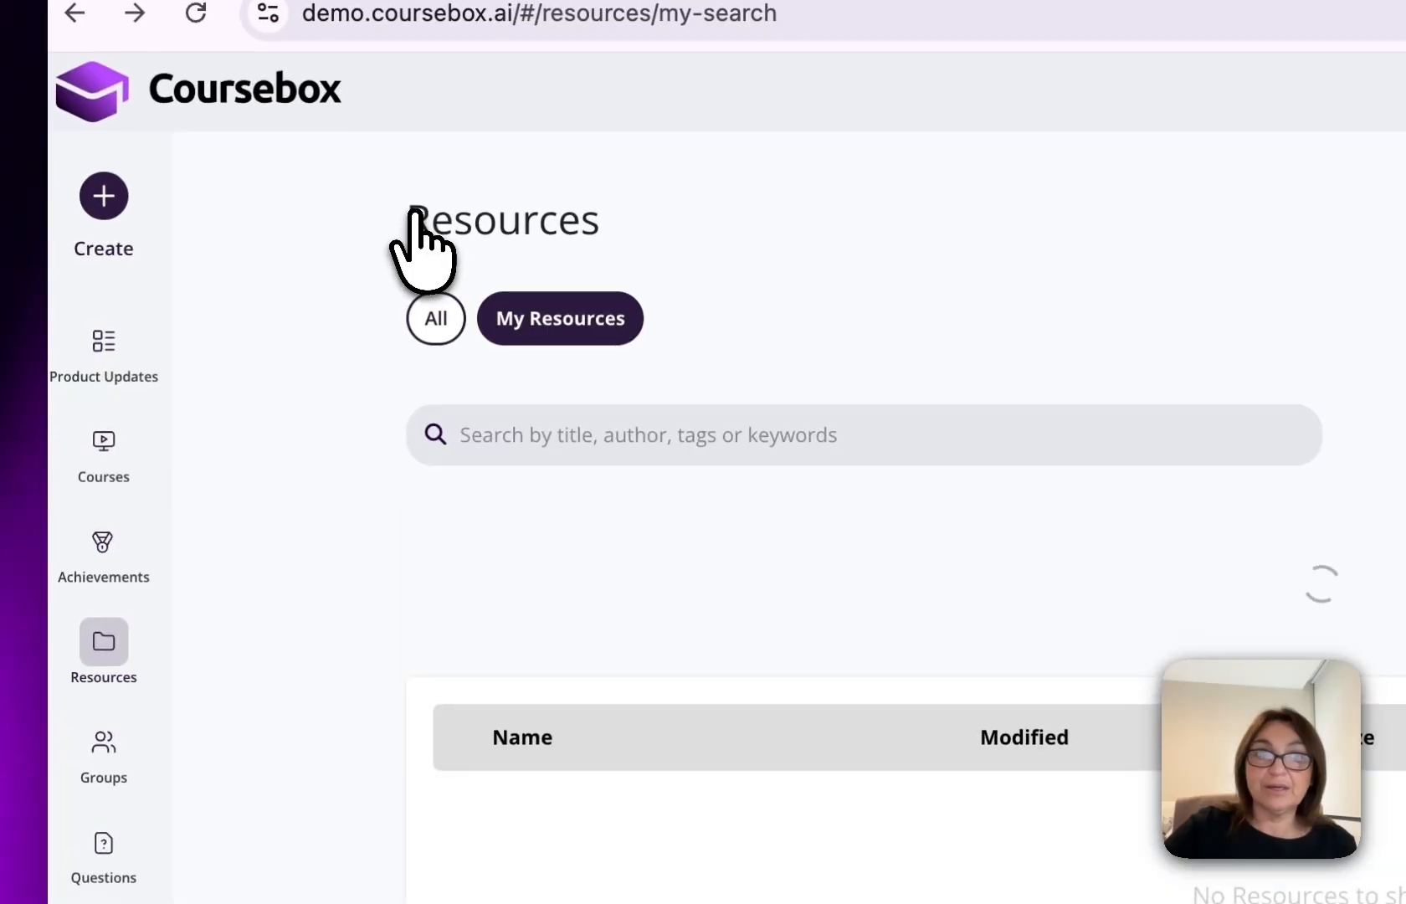
click(994, 605)
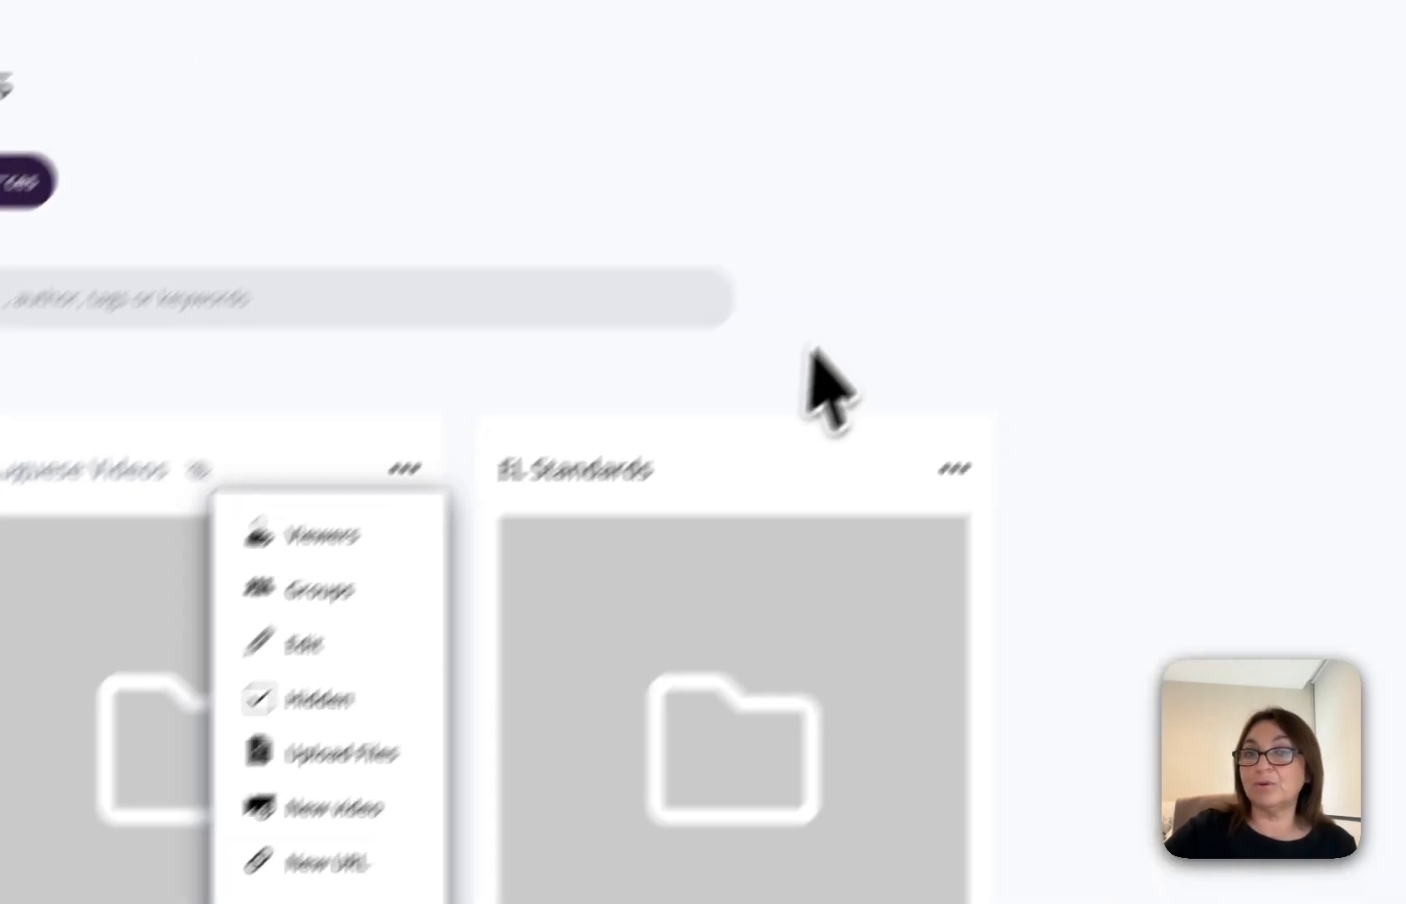
click(919, 369)
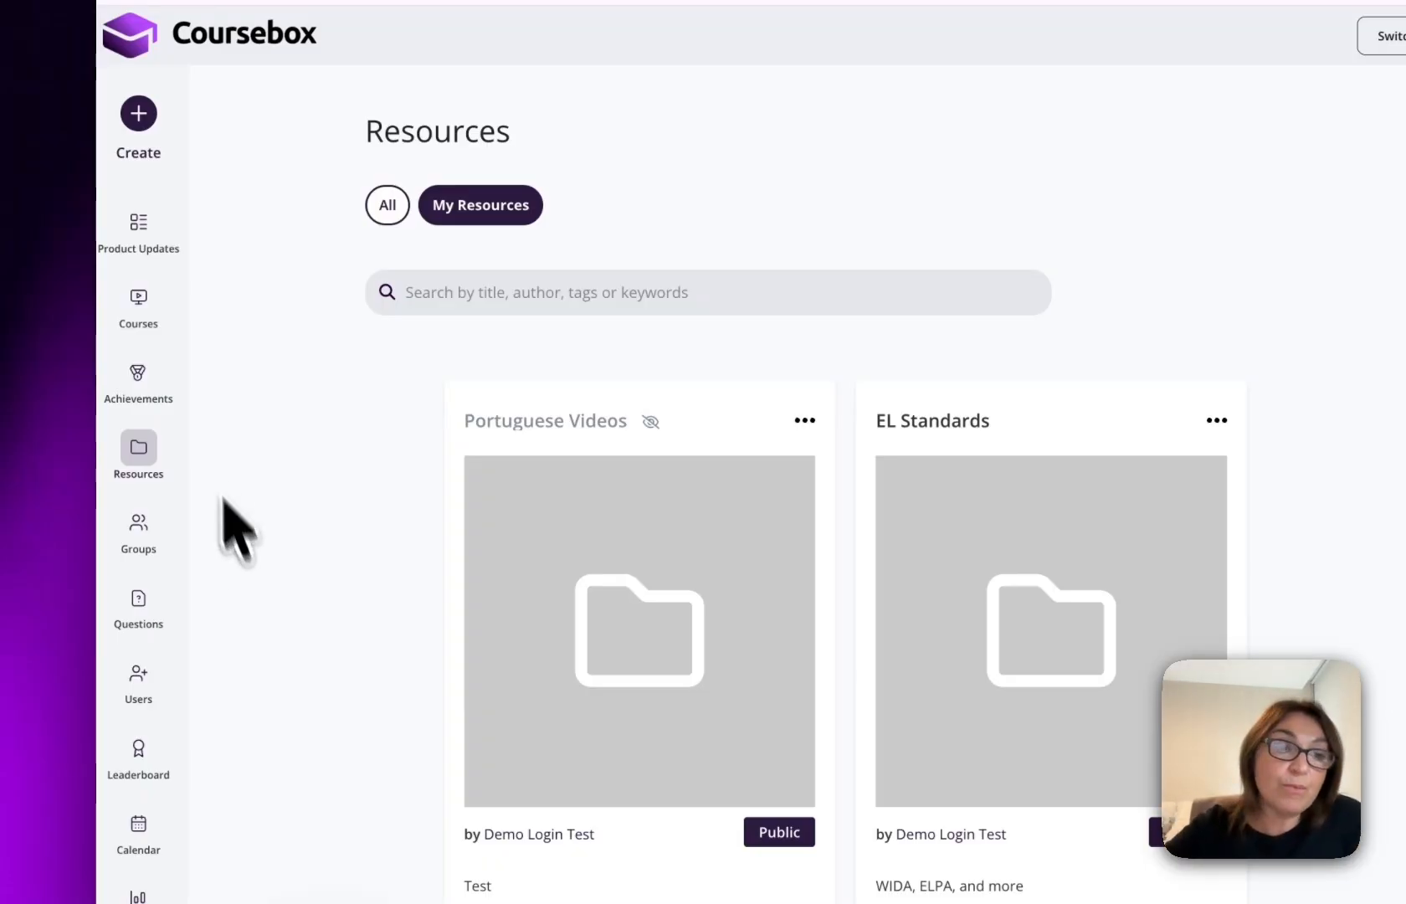
Open Groups and review the new group form's title, code, membership fee, description, posting and notification settings.
click(138, 531)
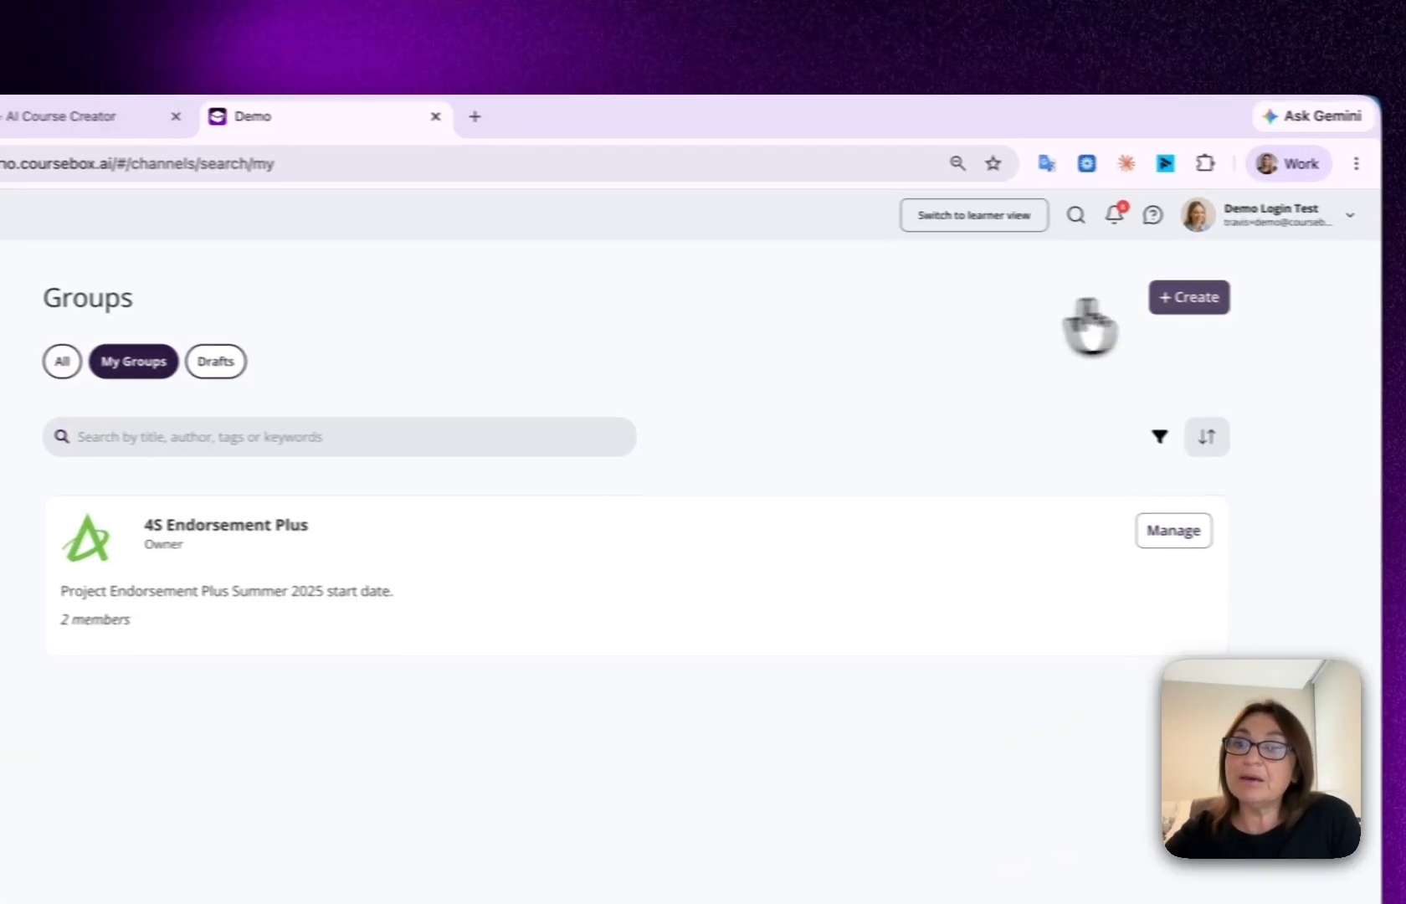
click(1195, 299)
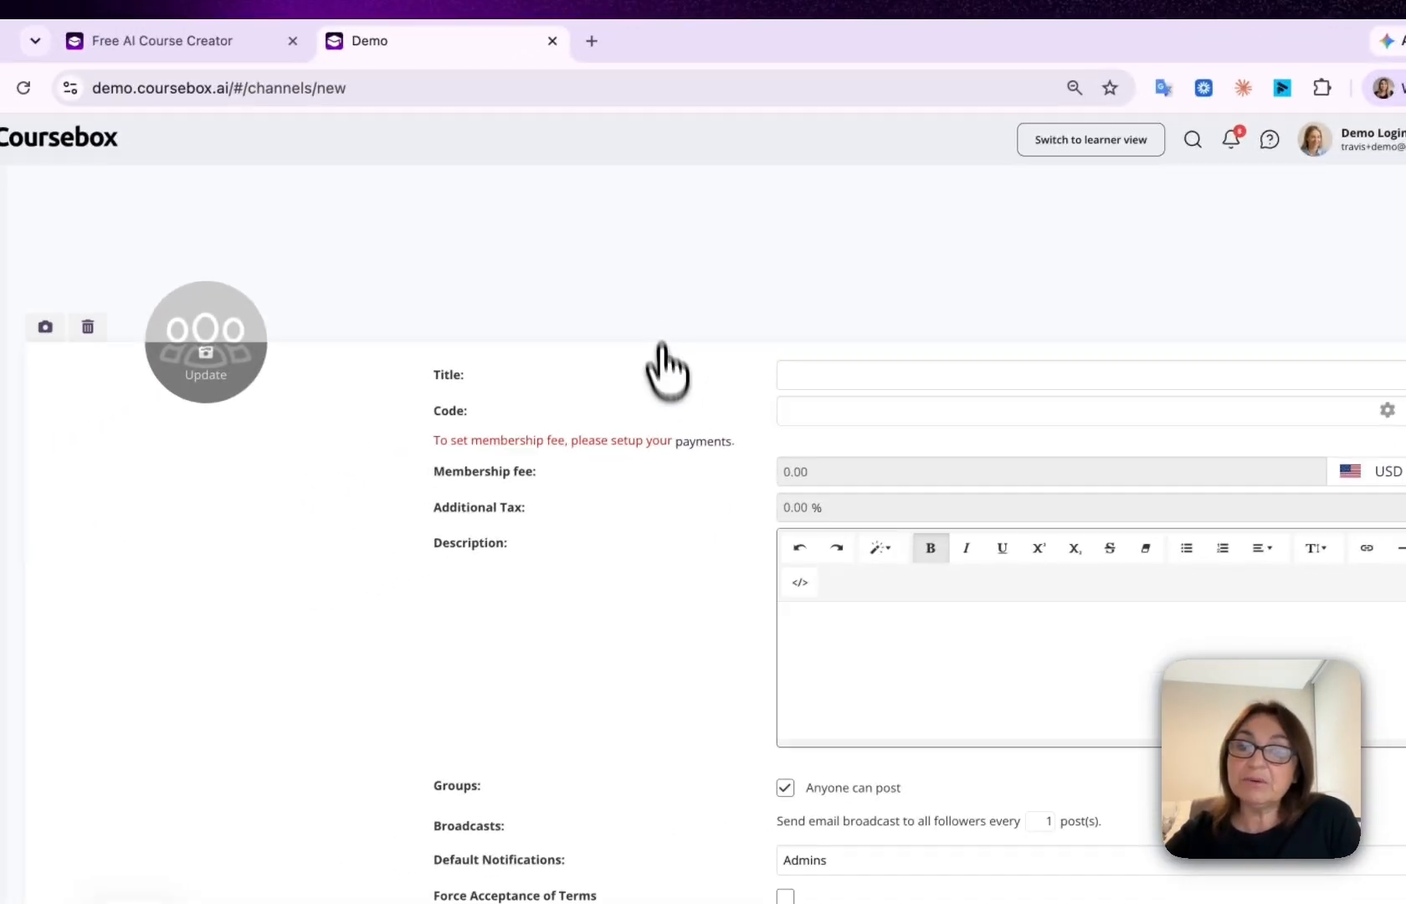
scroll(674, 565, down, 2)
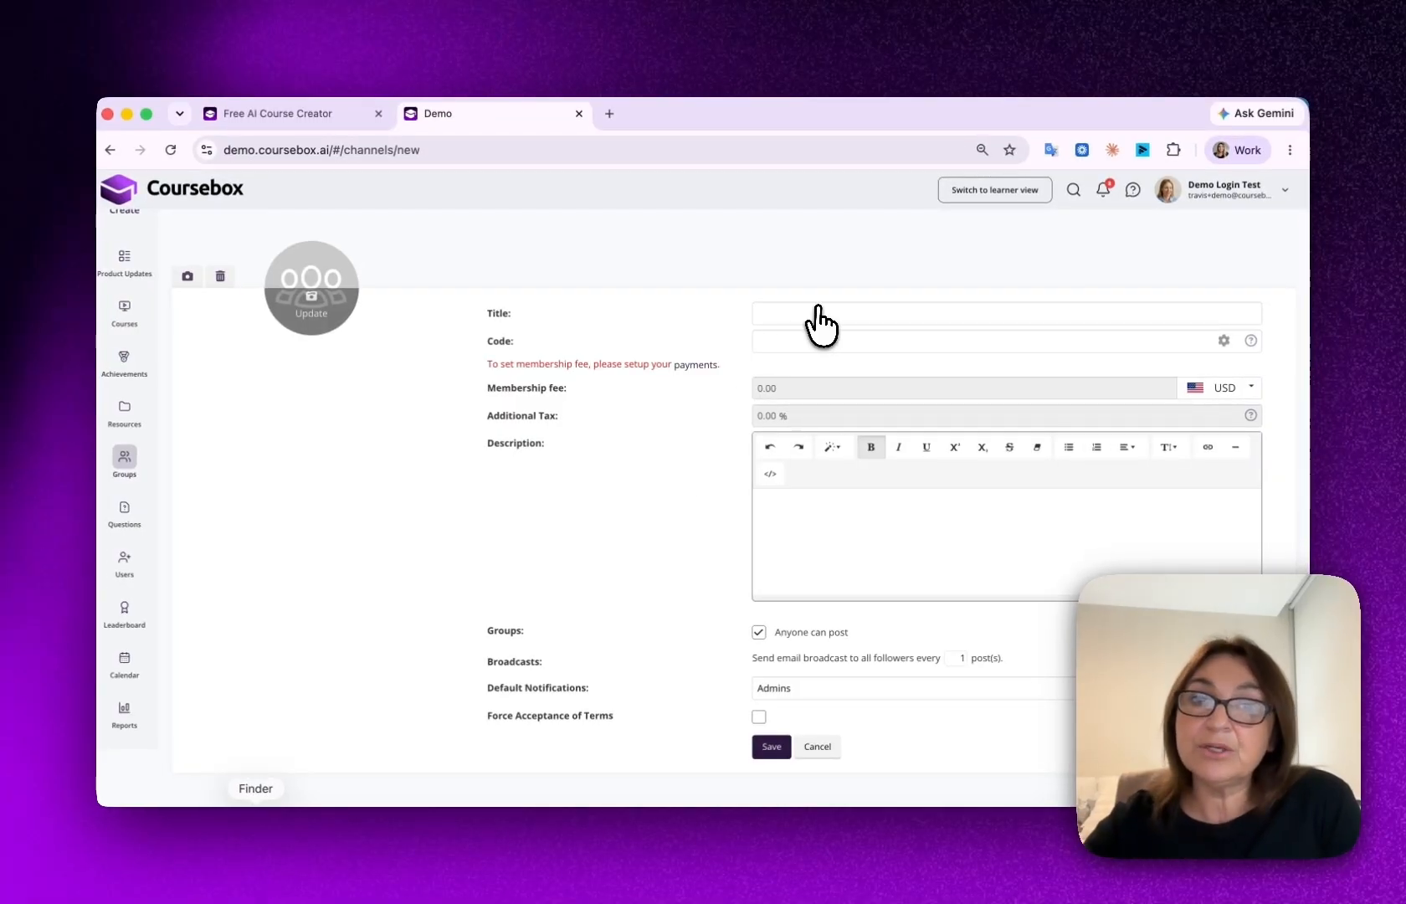
scroll(808, 532, down, 1)
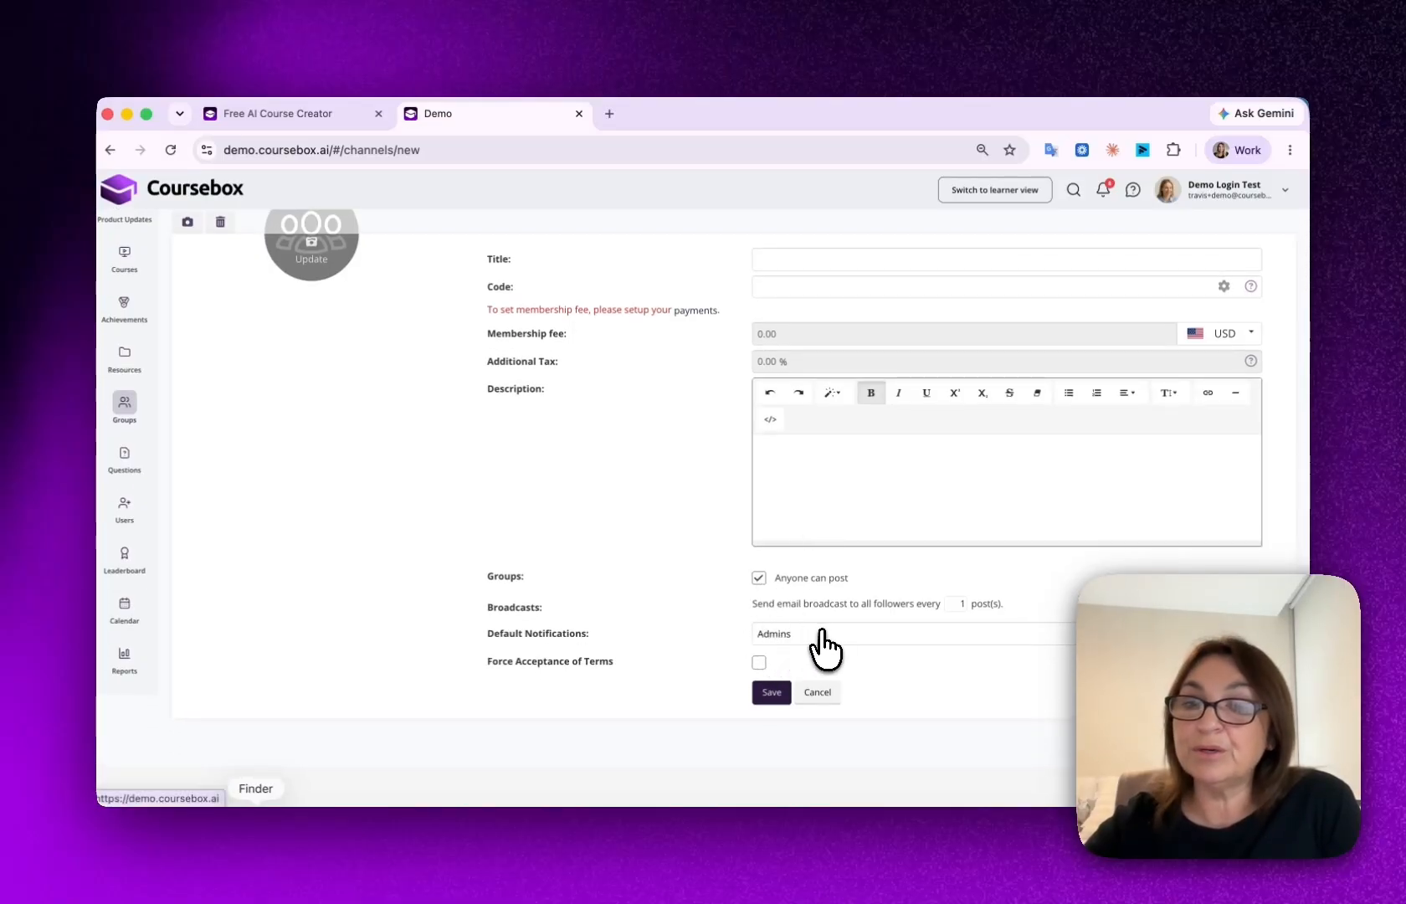
scroll(649, 505, up, 2)
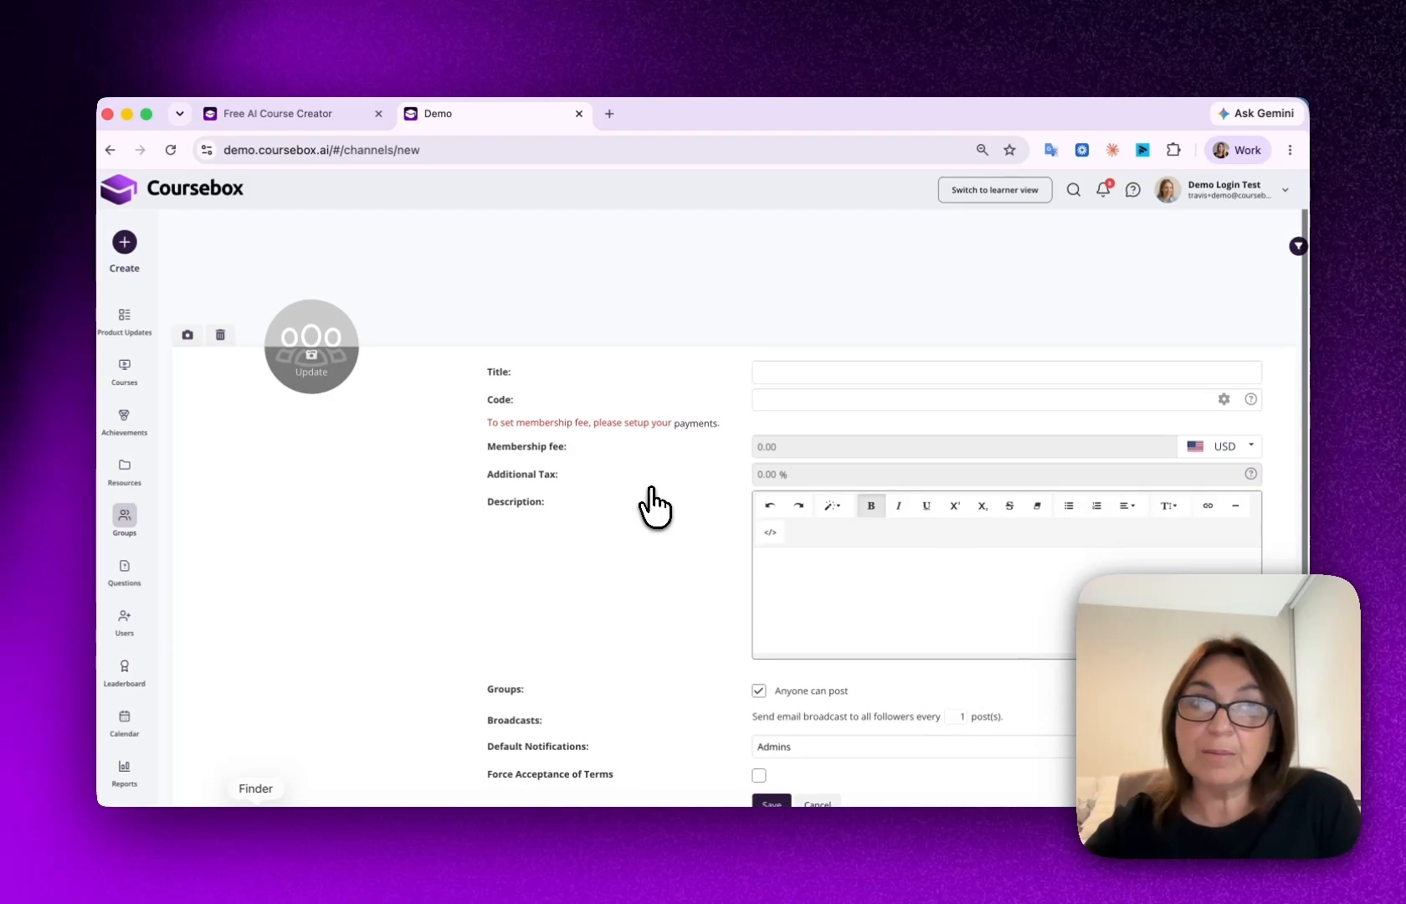
scroll(585, 574, down, 3)
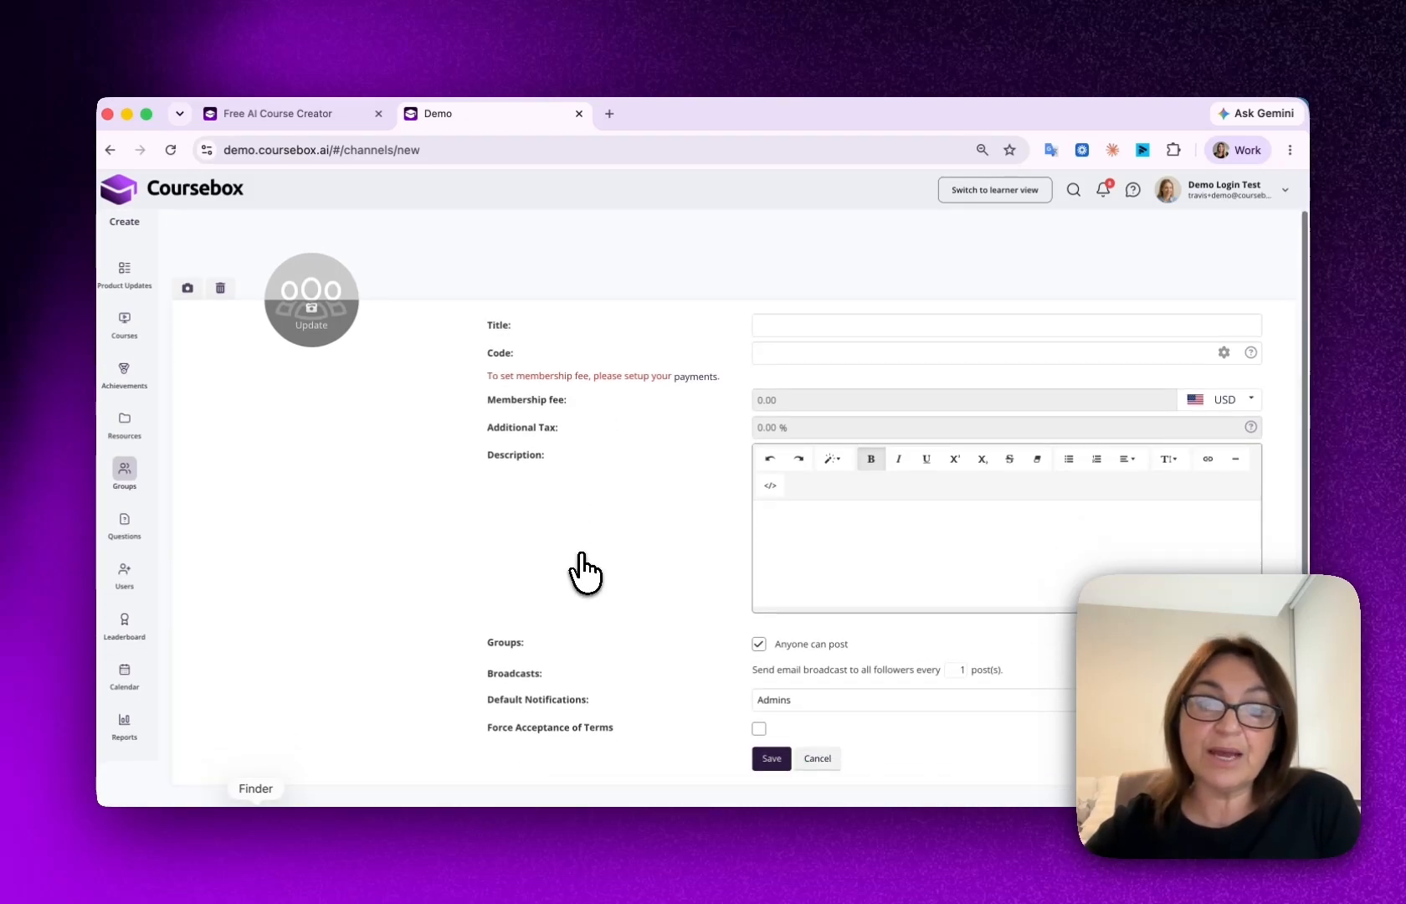
click(768, 691)
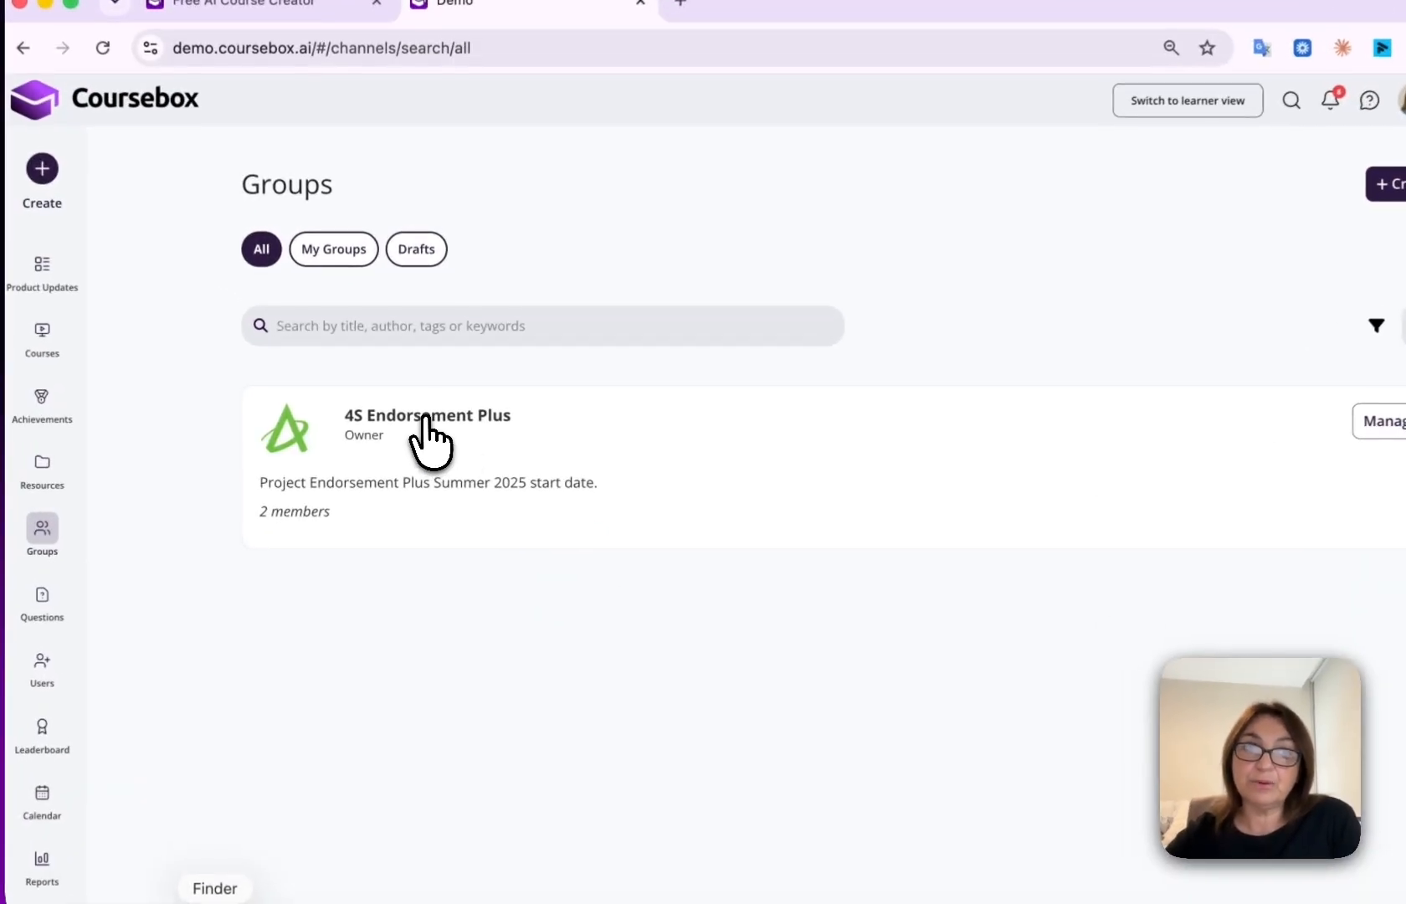
Open the 4S Endorsement Plus group's page and show its settings options.
click(1149, 448)
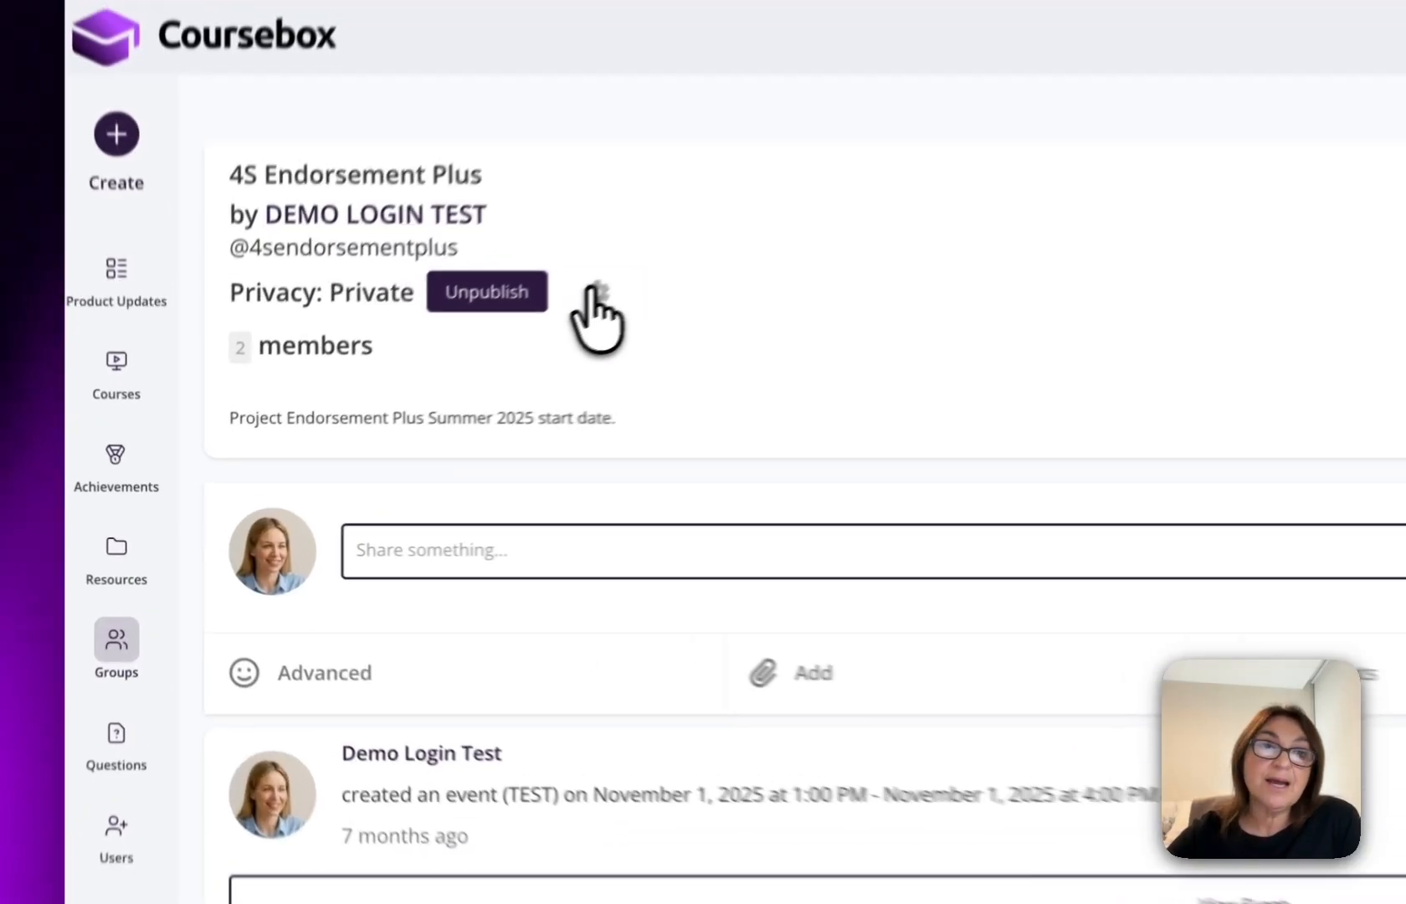
click(473, 362)
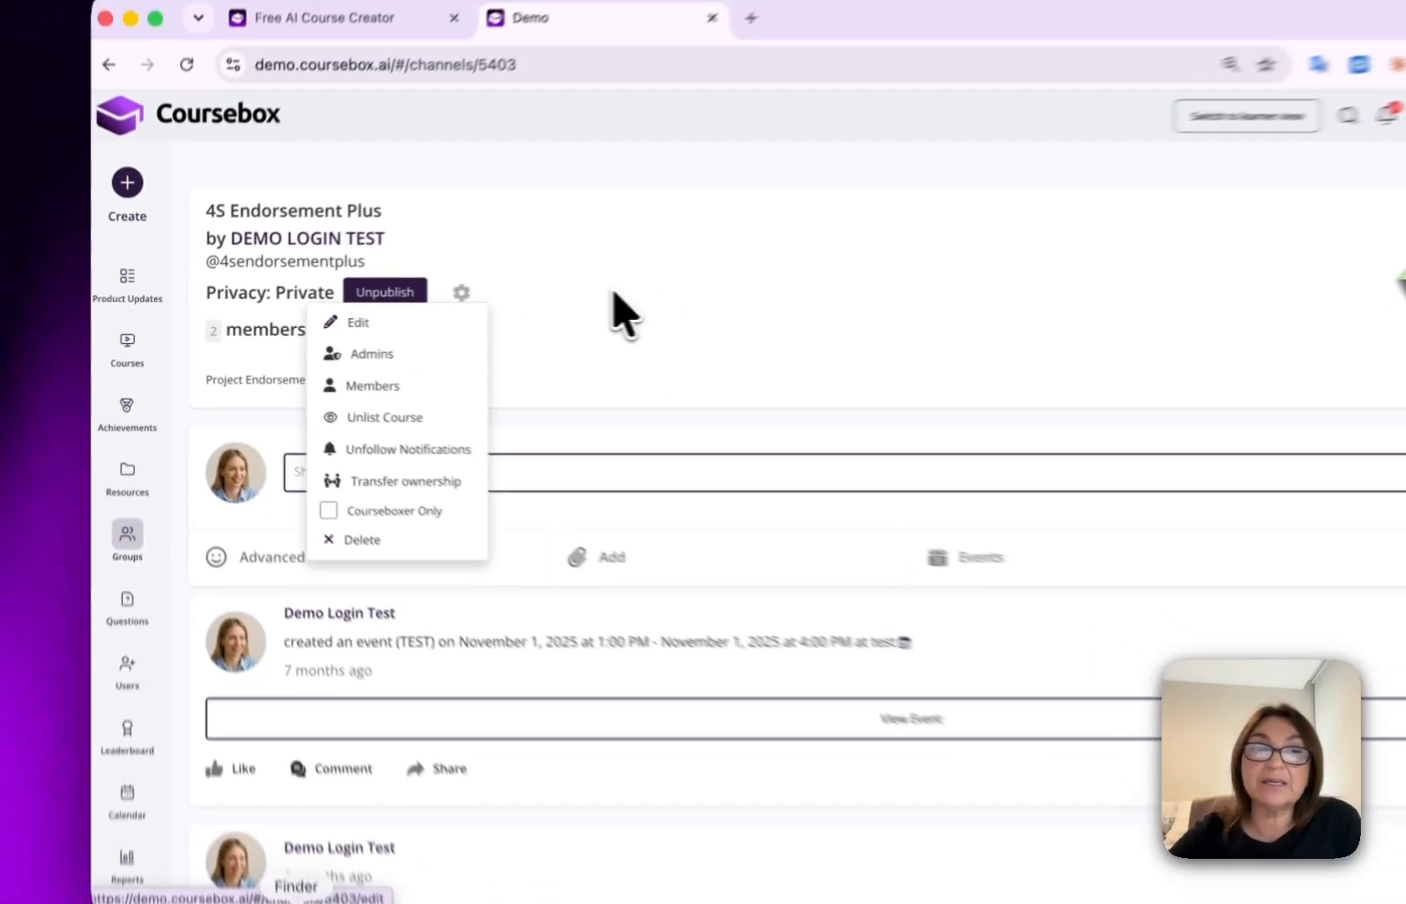
Close the group's settings options and look through the posts on the 4S Endorsement Plus page.
click(871, 272)
scroll(488, 483, down, 5)
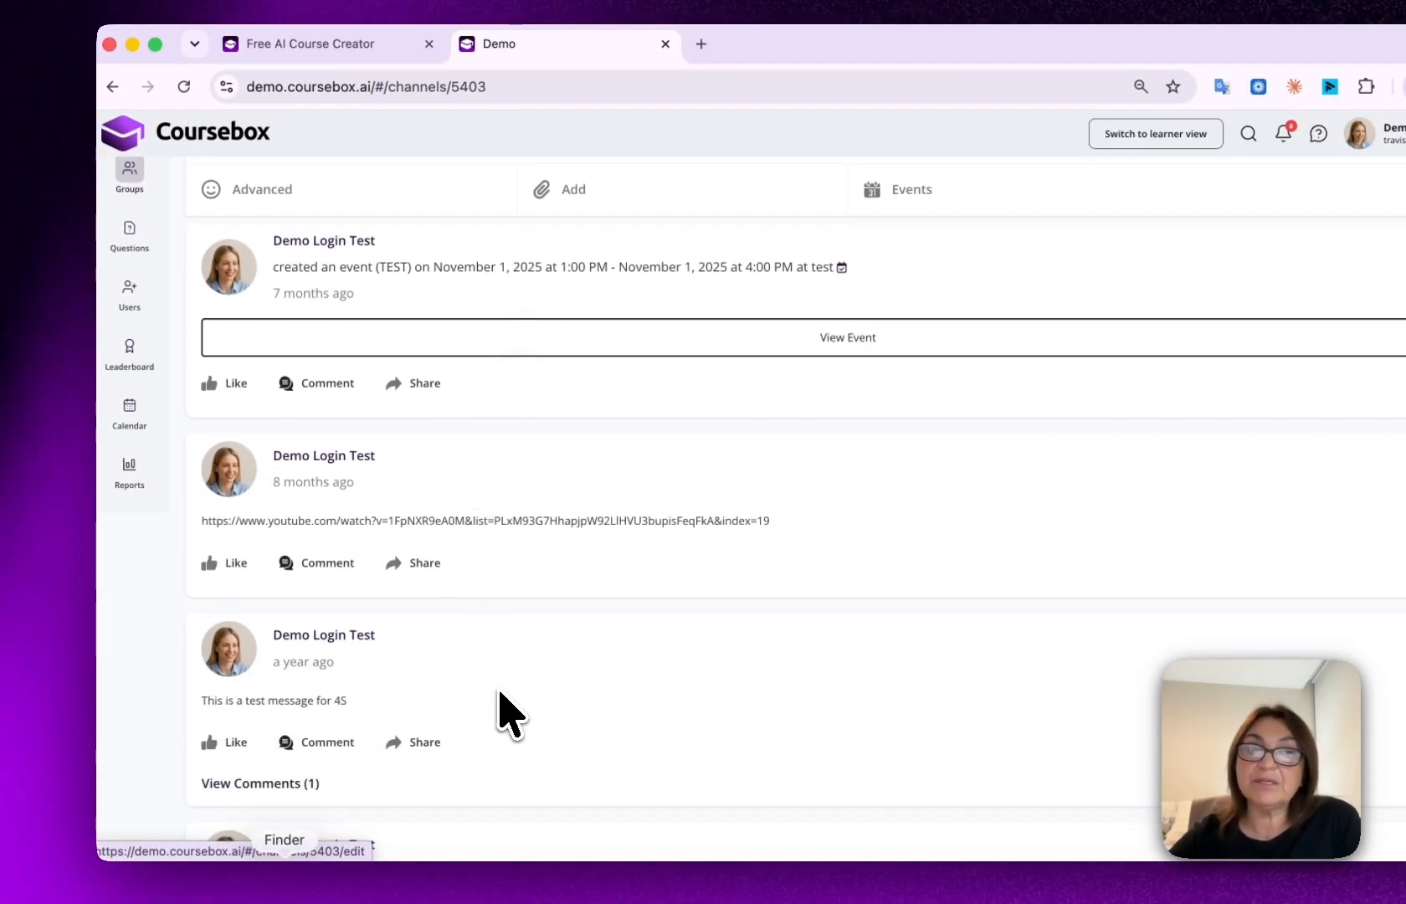
scroll(509, 711, down, 3)
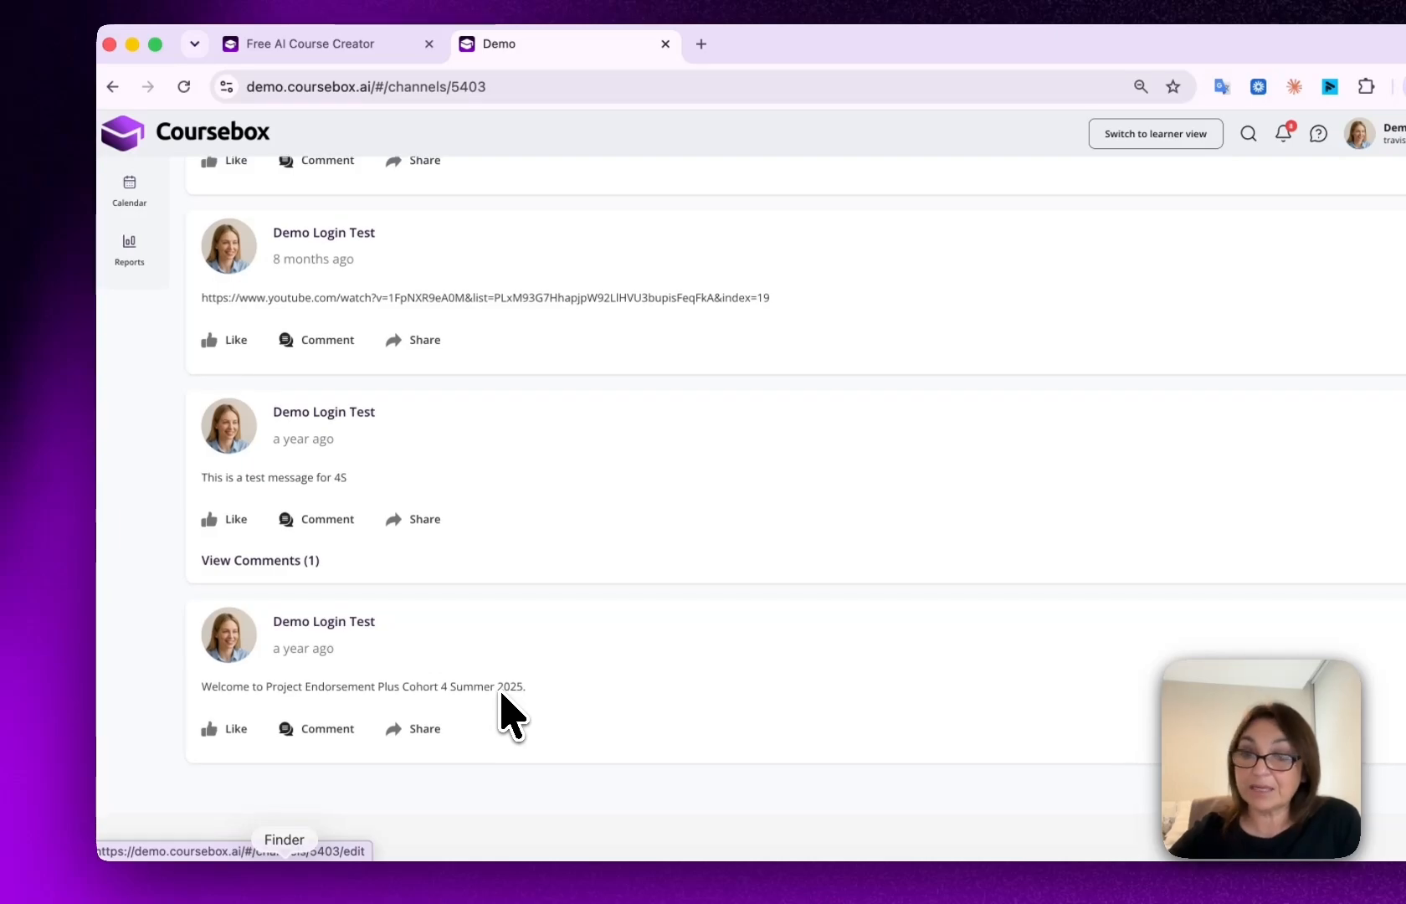
scroll(469, 662, up, 15)
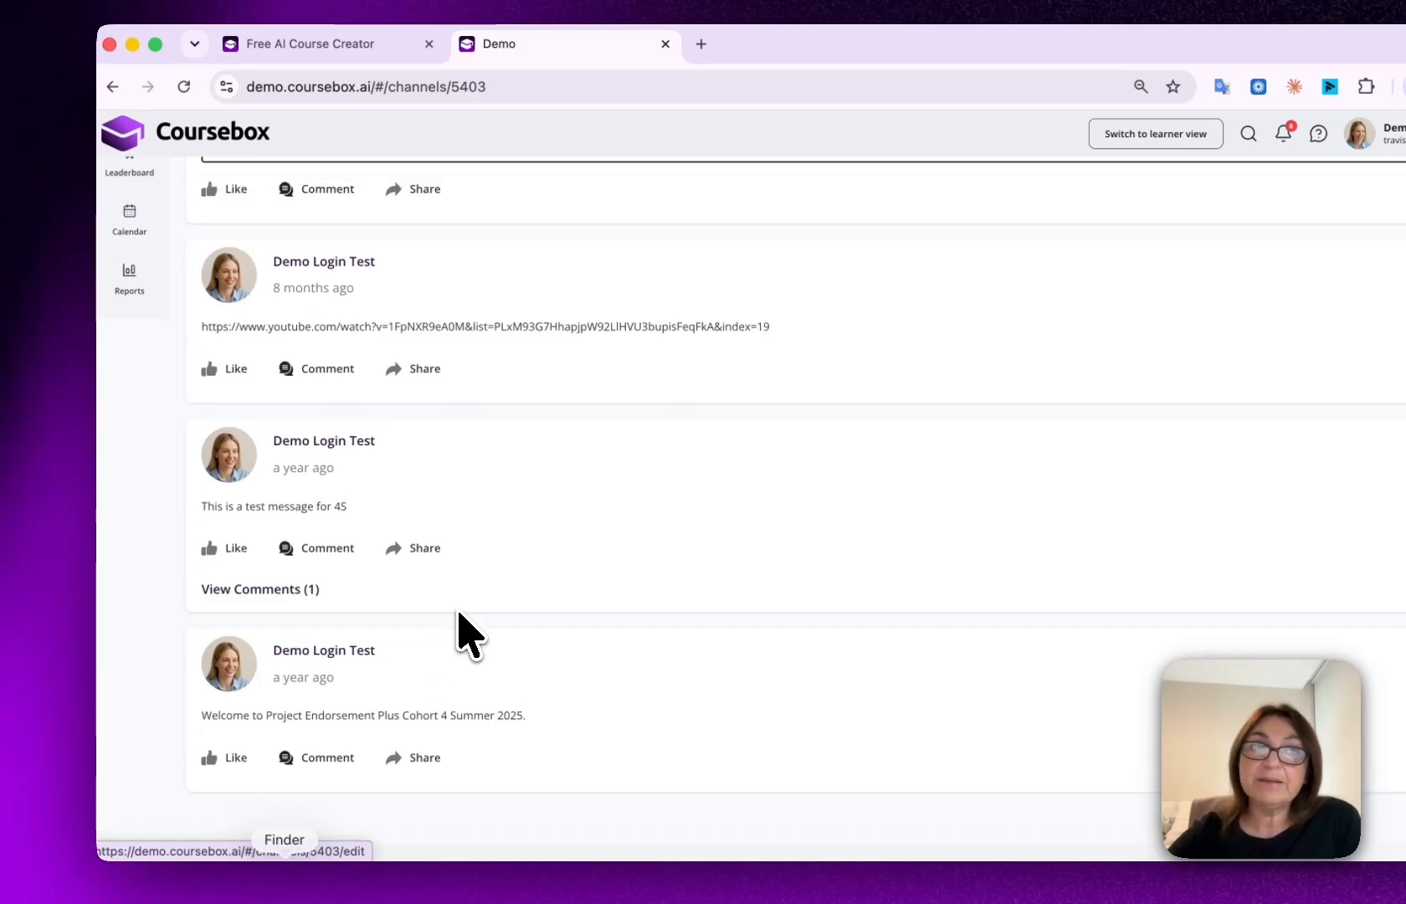
Open Questions, check the form for creating a new question and cancel it.
click(124, 586)
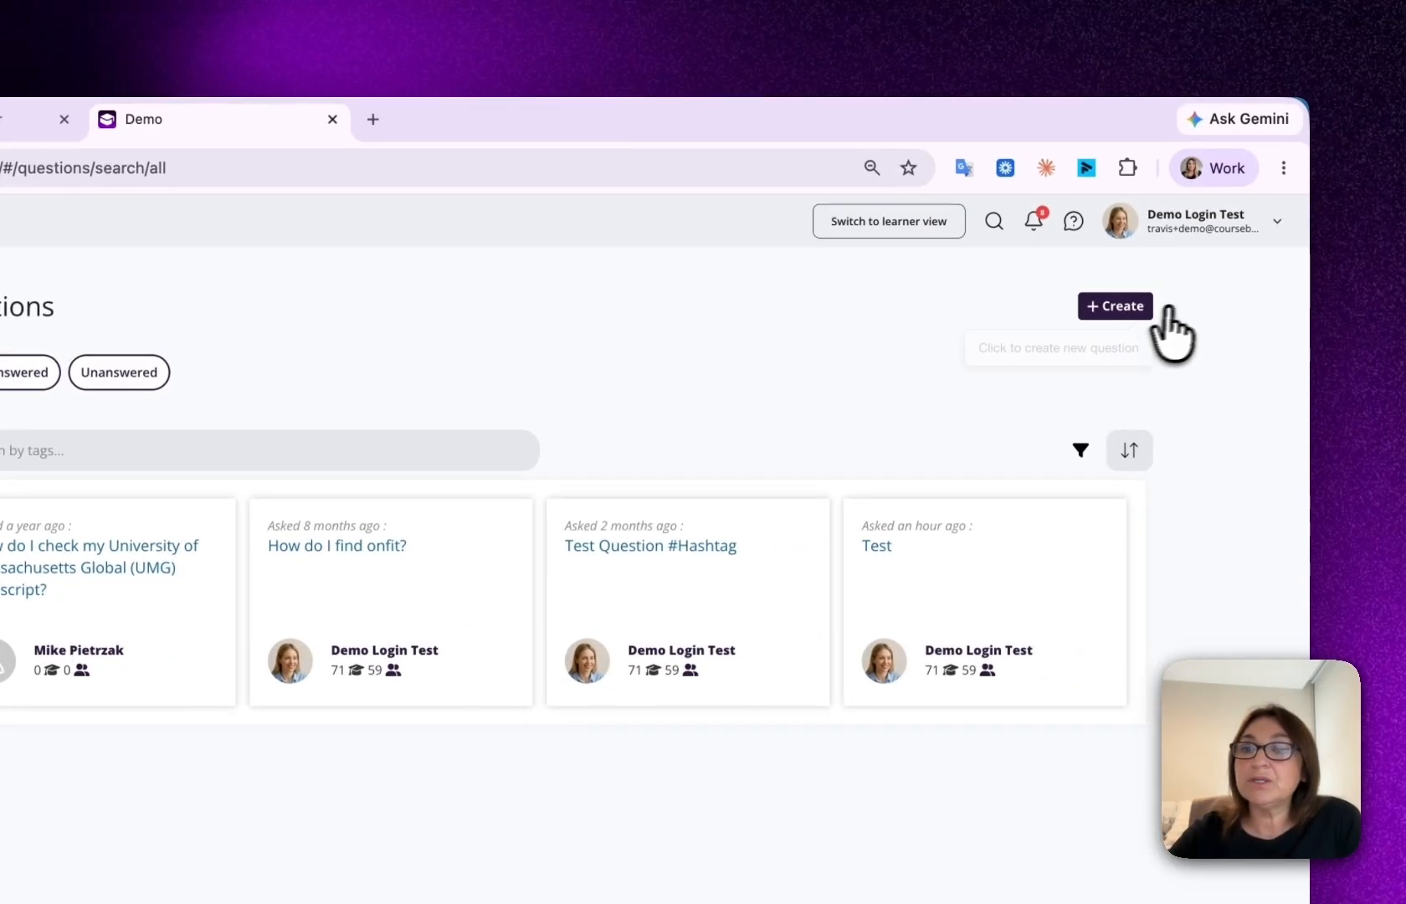
click(1121, 307)
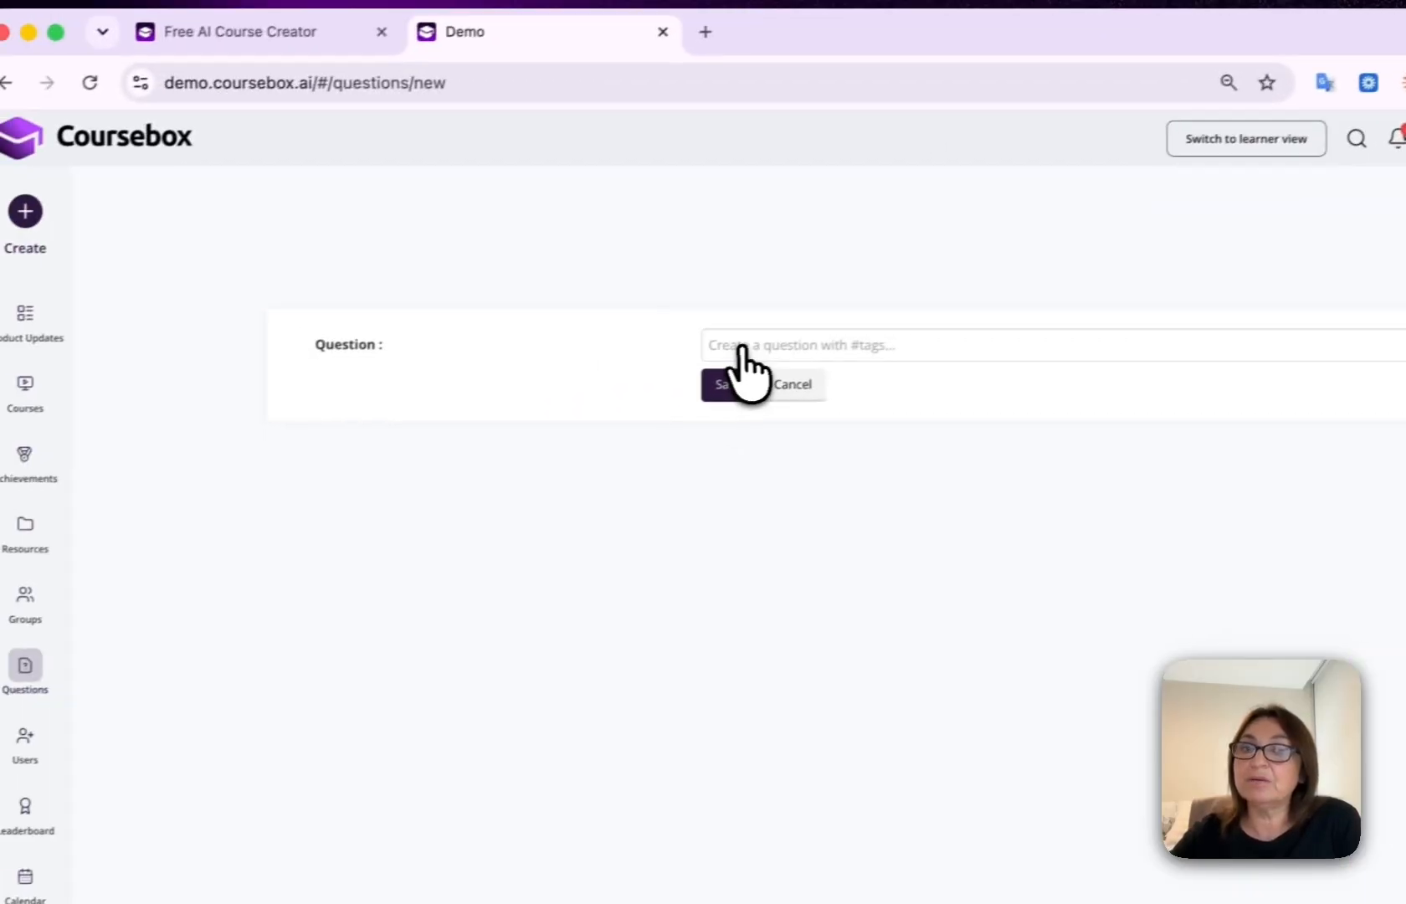
click(795, 387)
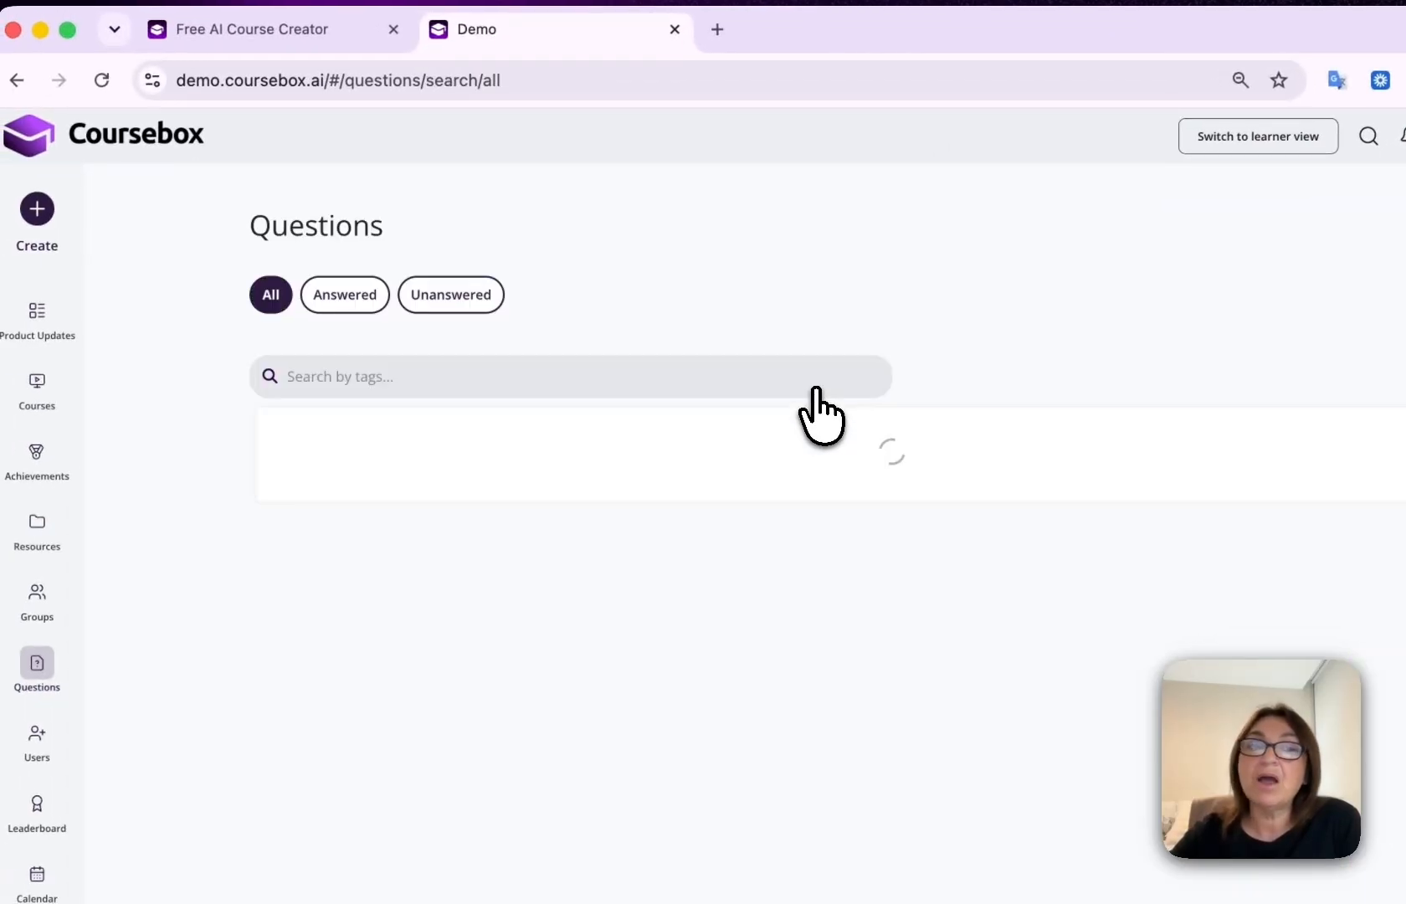
Open the question about checking the University of Massachusetts Global transcript and review its assignees and reply.
click(416, 487)
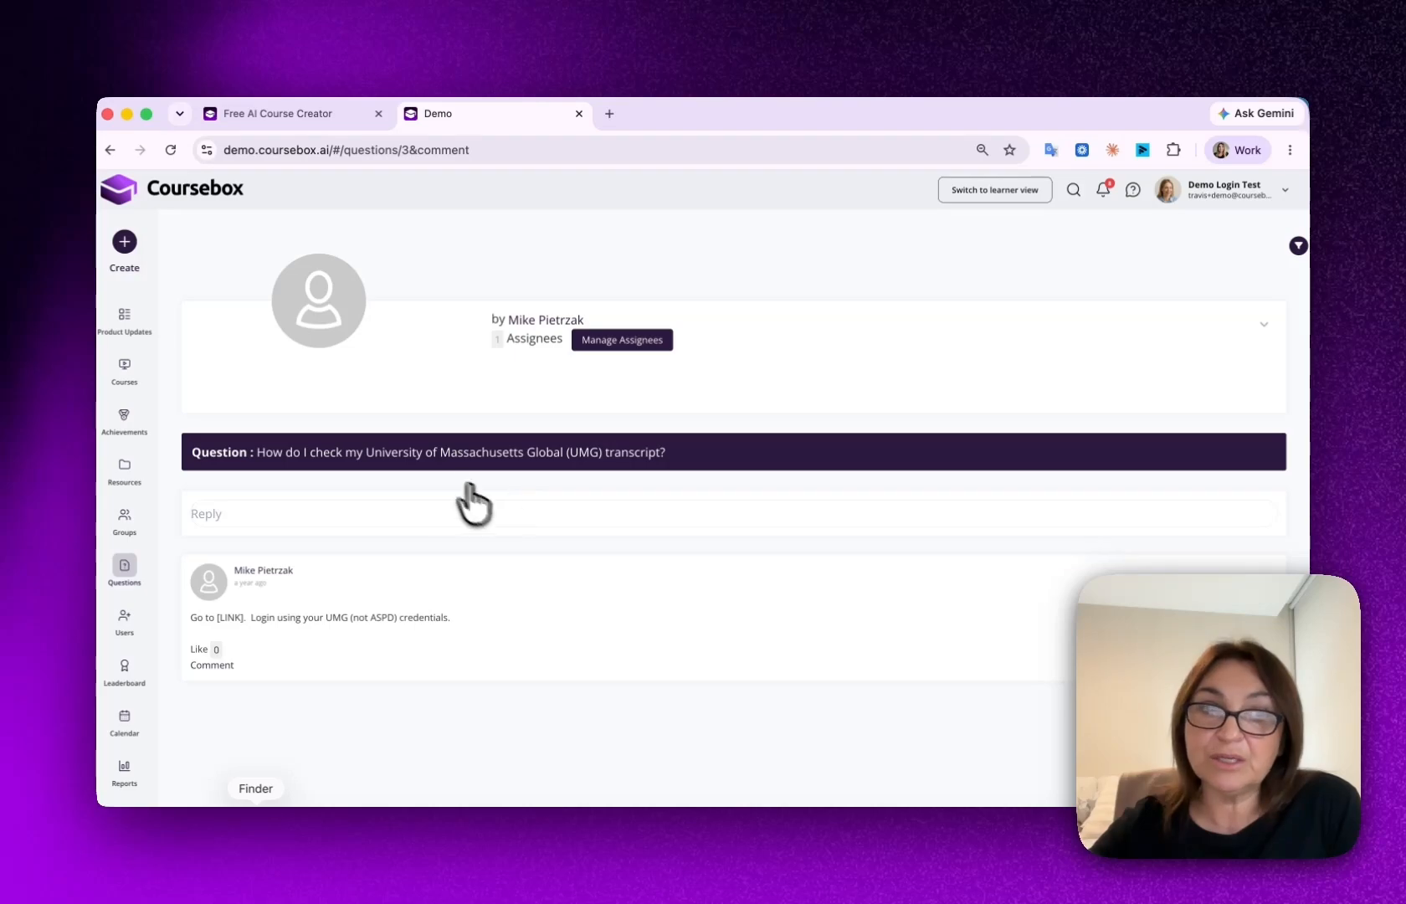
scroll(536, 544, down, 3)
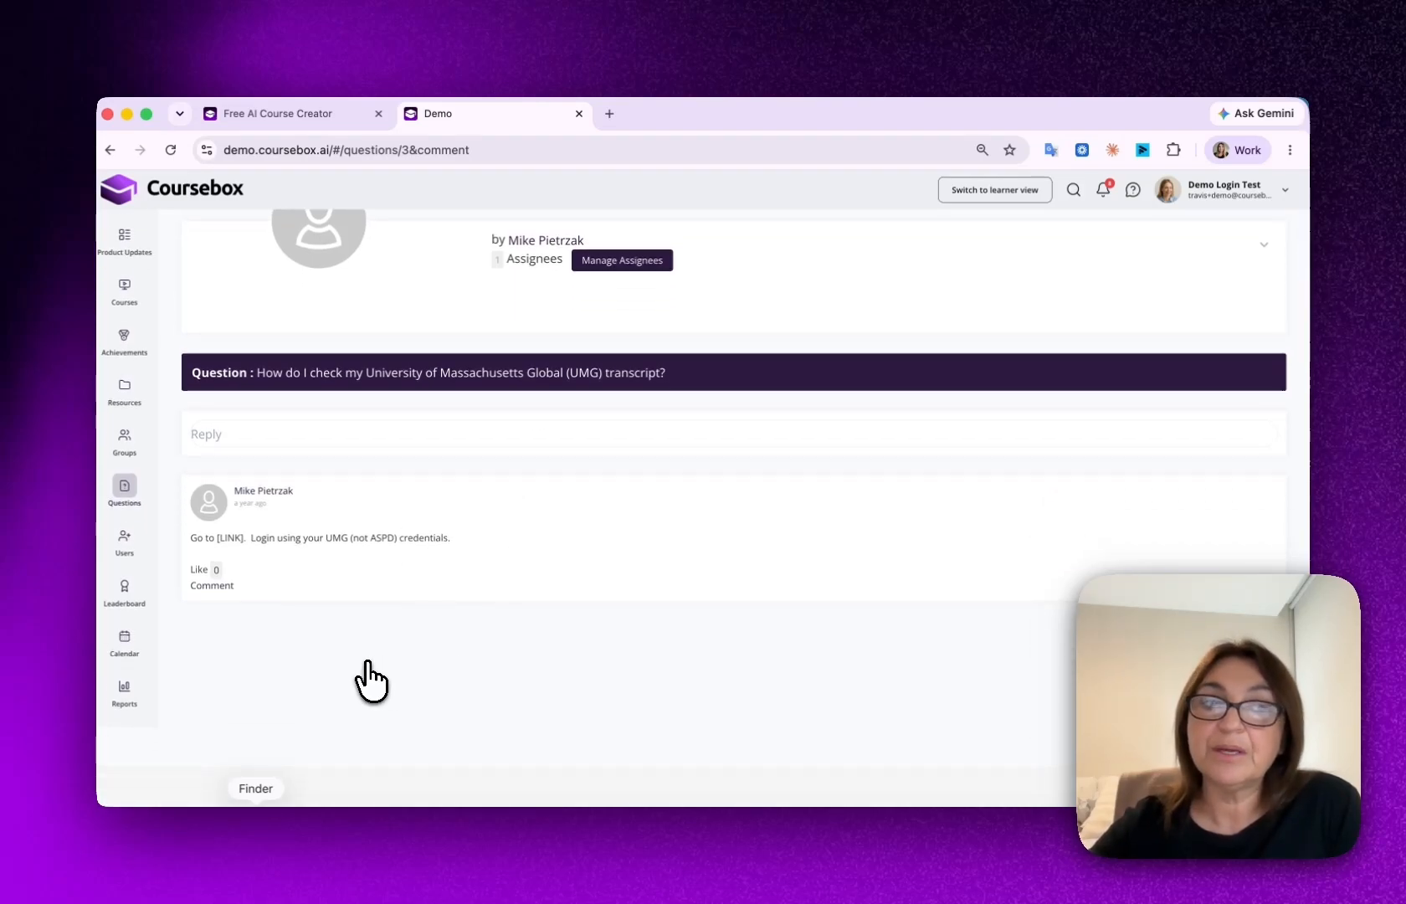
scroll(367, 661, up, 2)
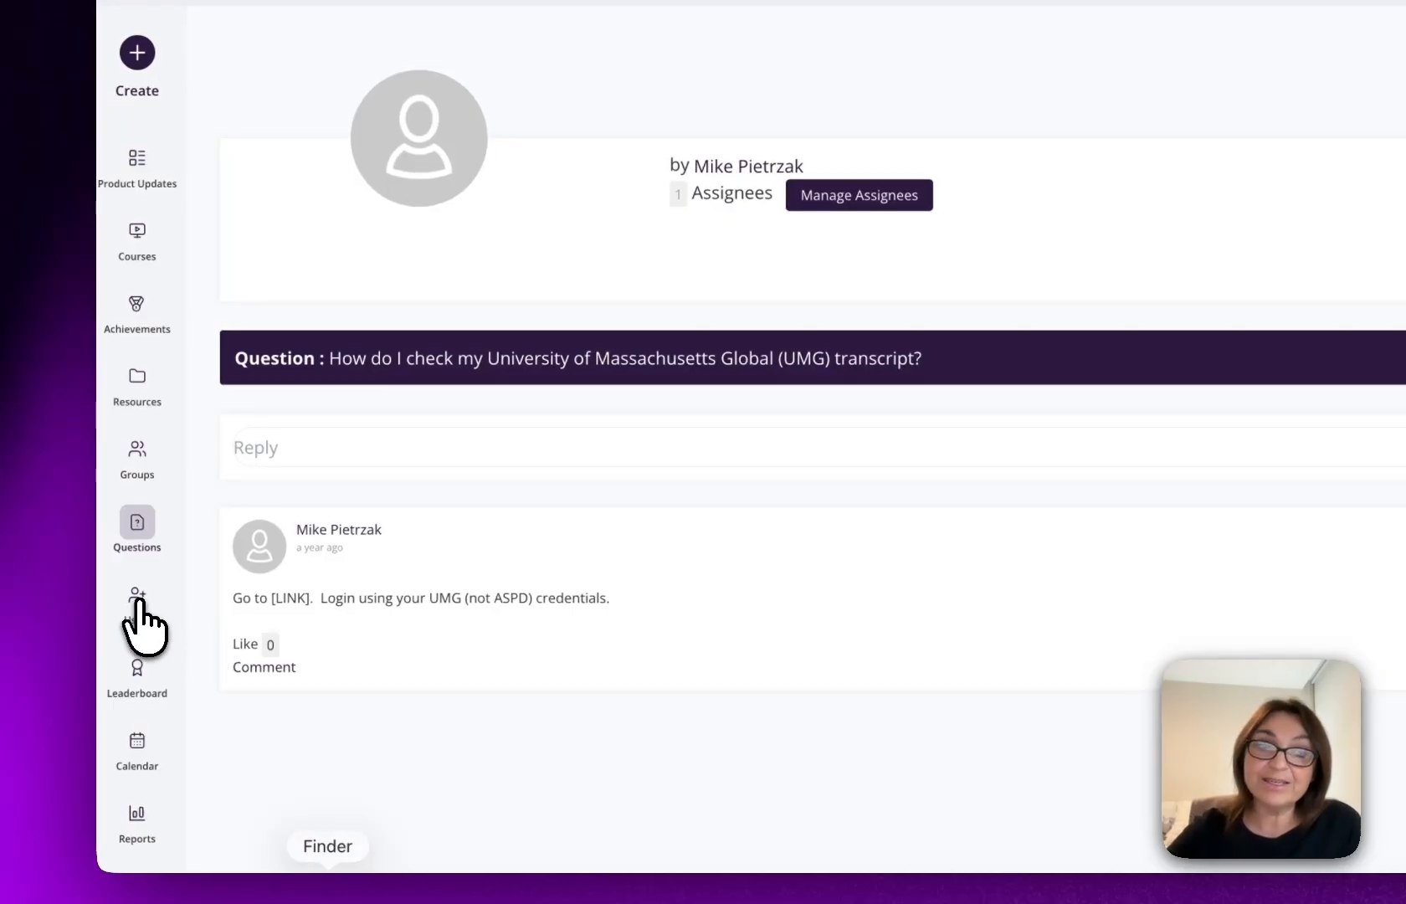
Open Users, check the user invitation form and list the unconfirmed users.
click(138, 605)
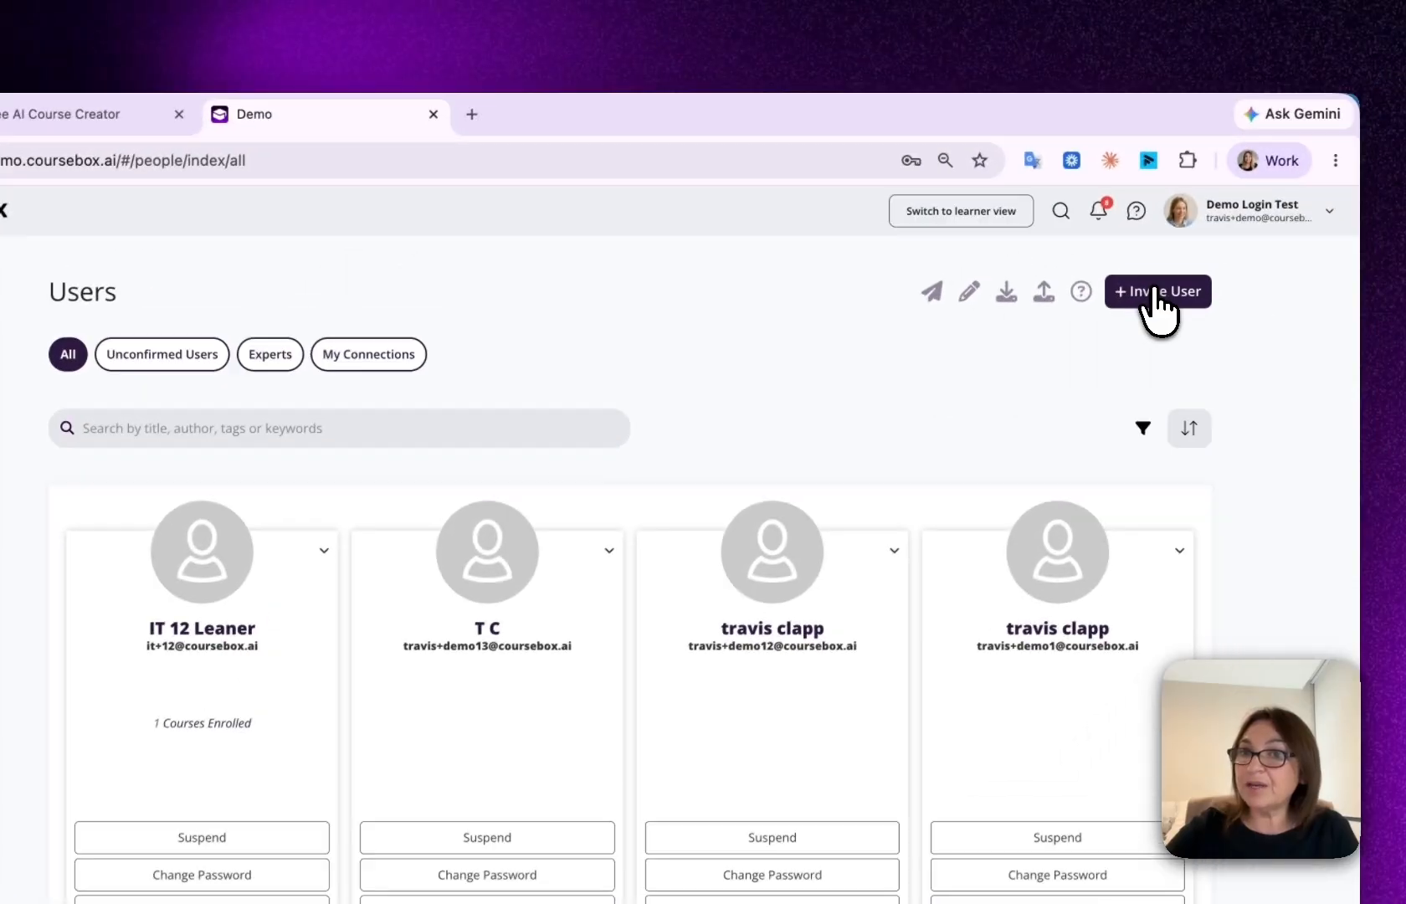
click(1273, 181)
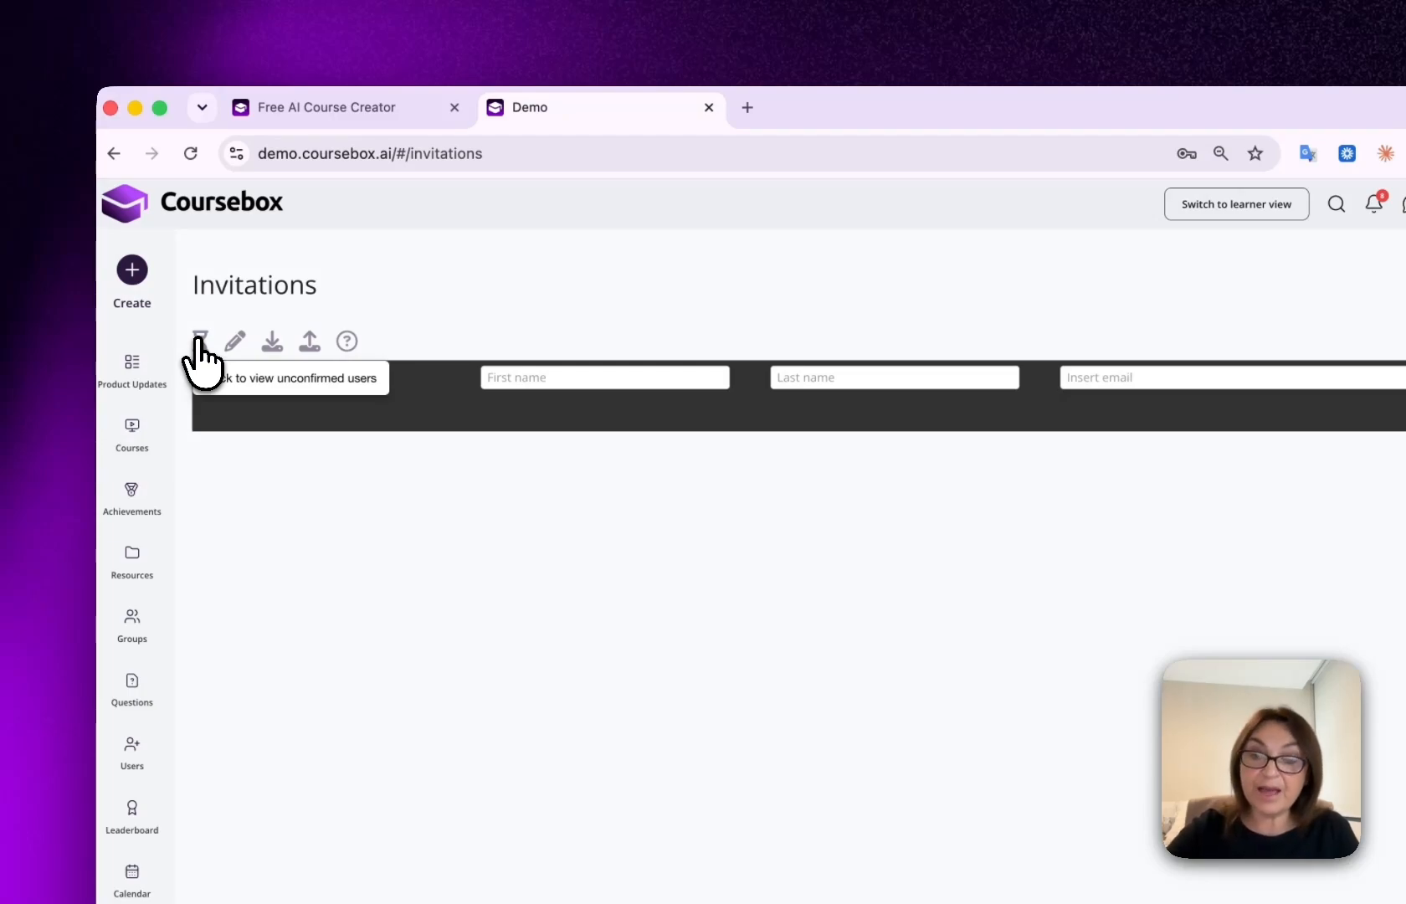
click(199, 340)
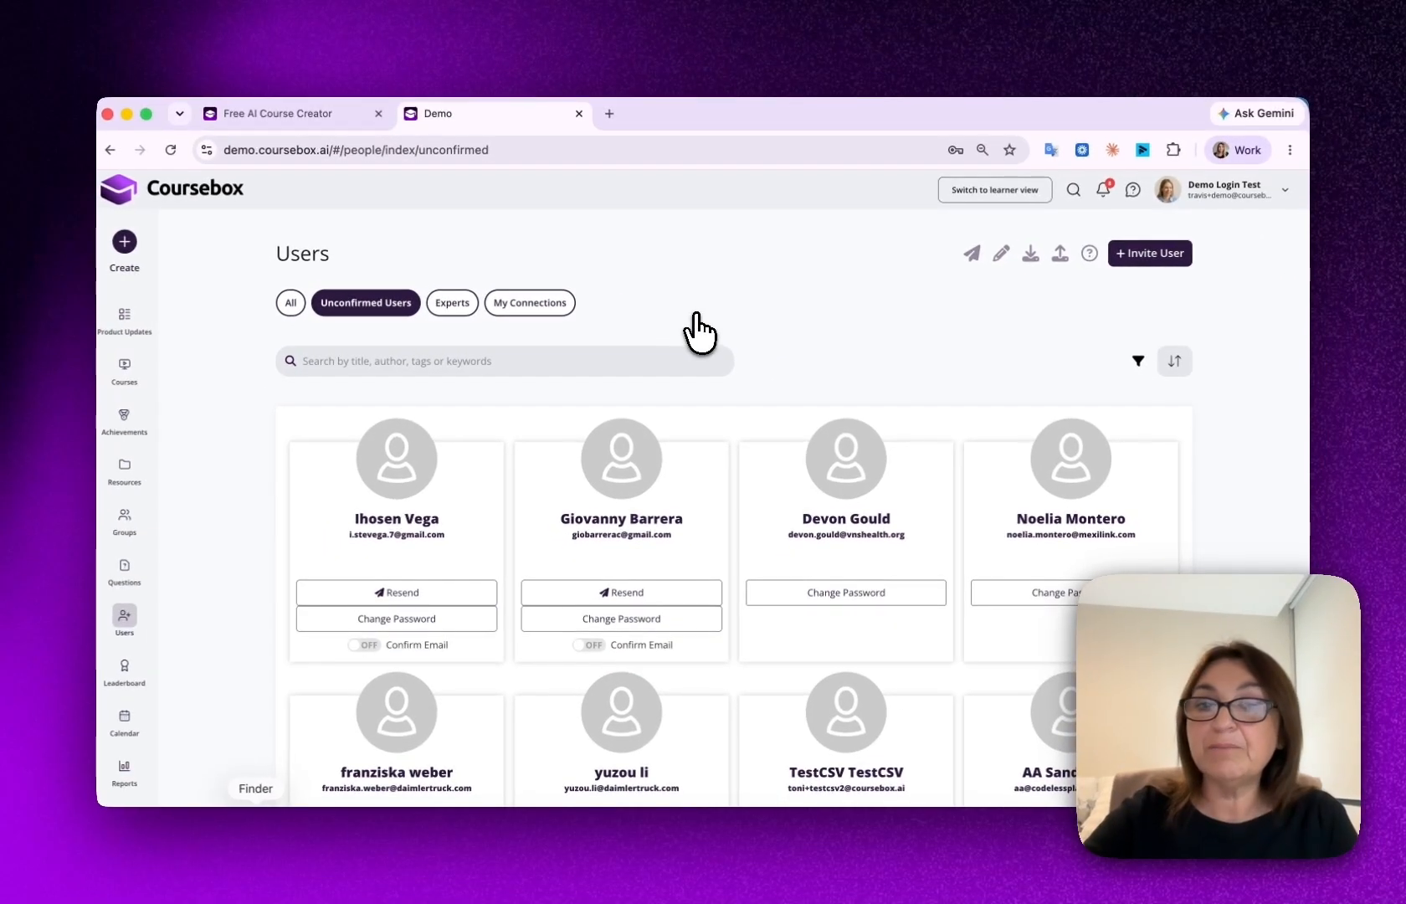
Review the unconfirmed users' resend, password and email confirmation options, and check the invitation email customisation.
scroll(640, 493, down, 3)
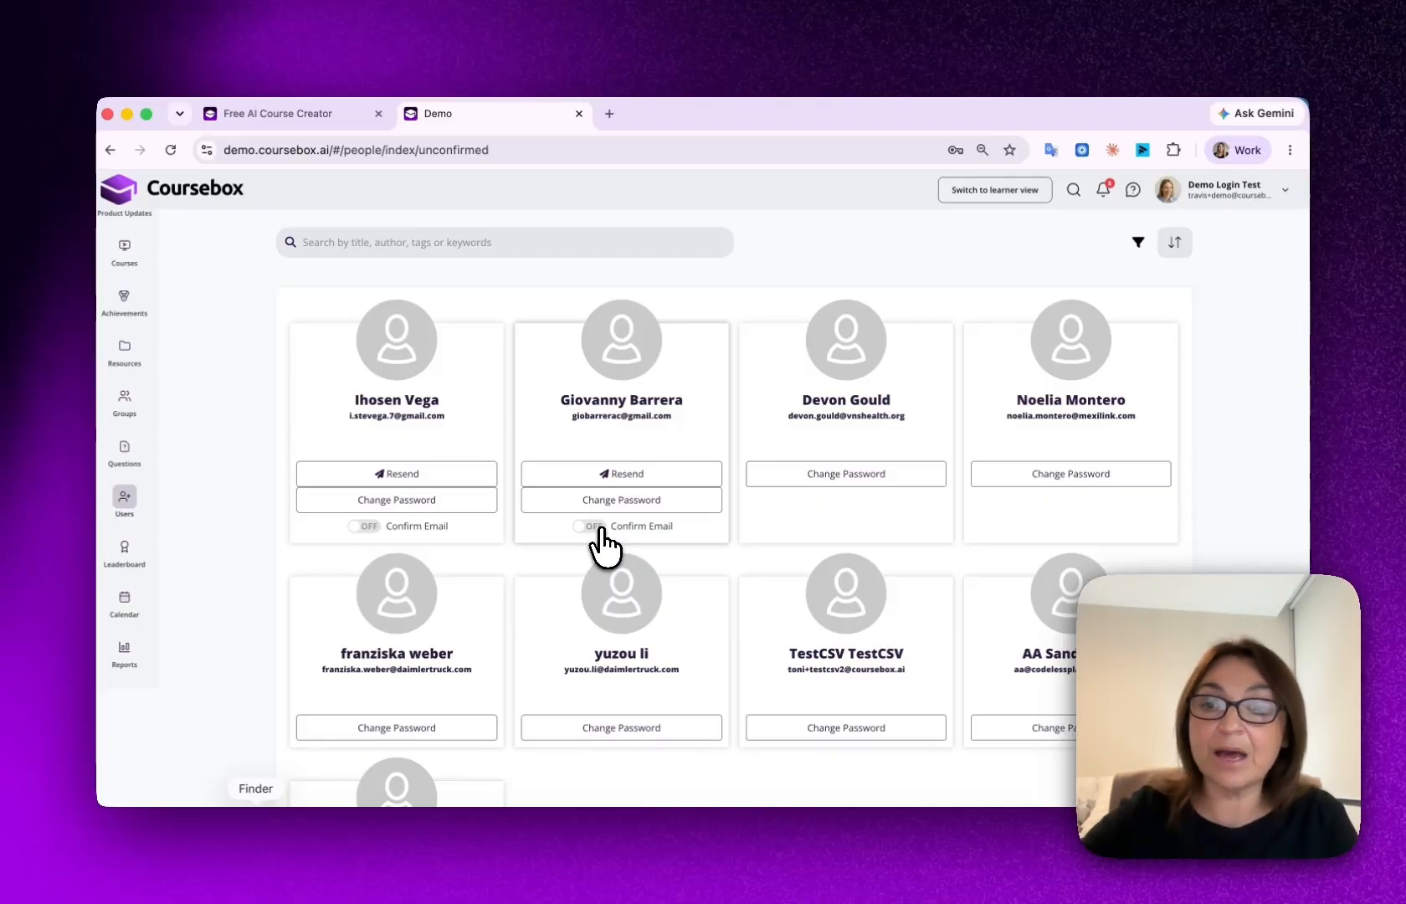
scroll(599, 542, up, 3)
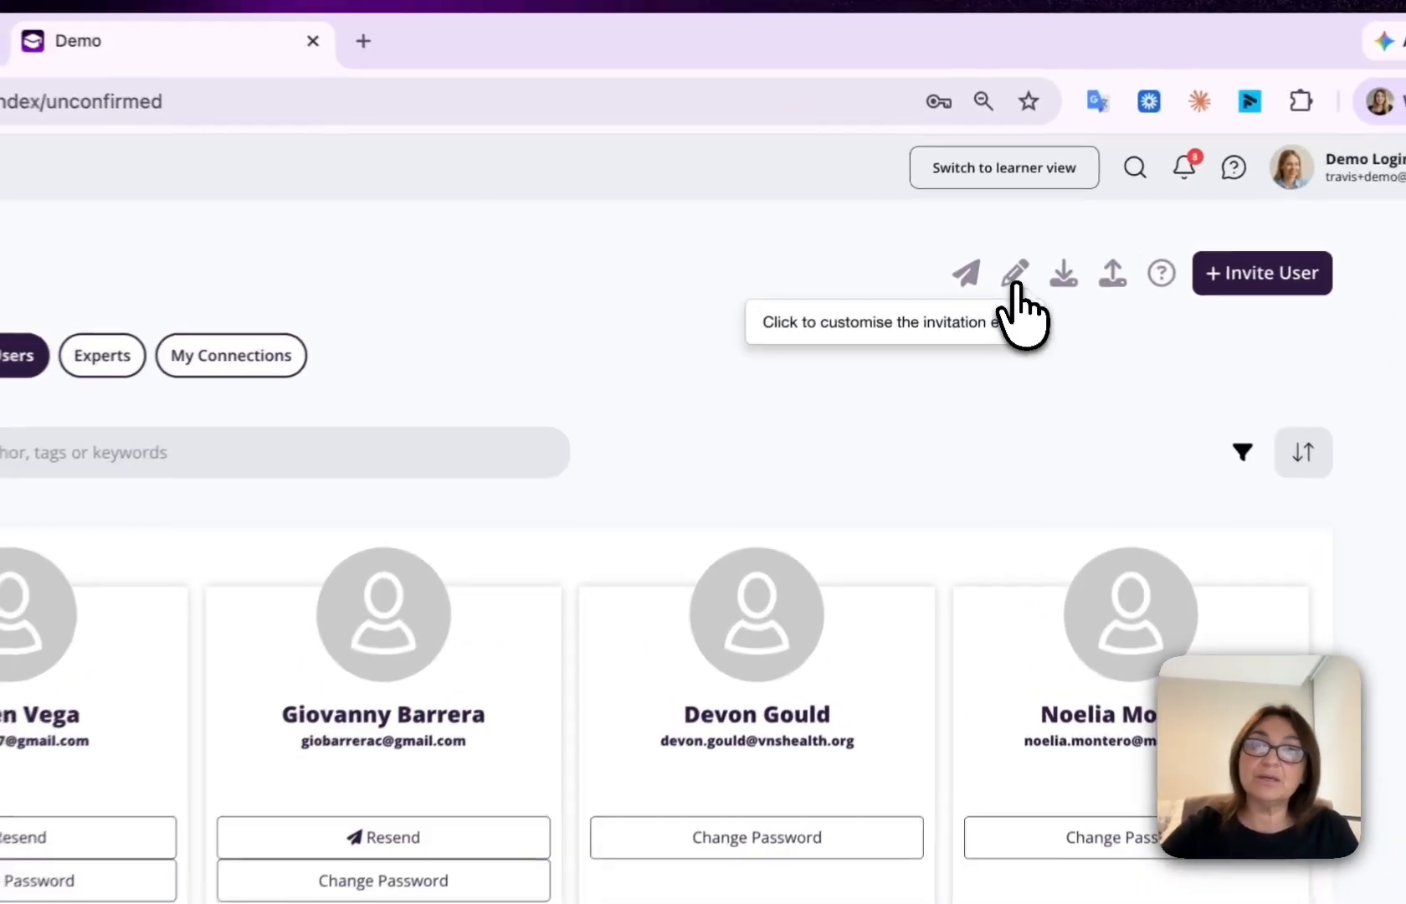
click(1001, 252)
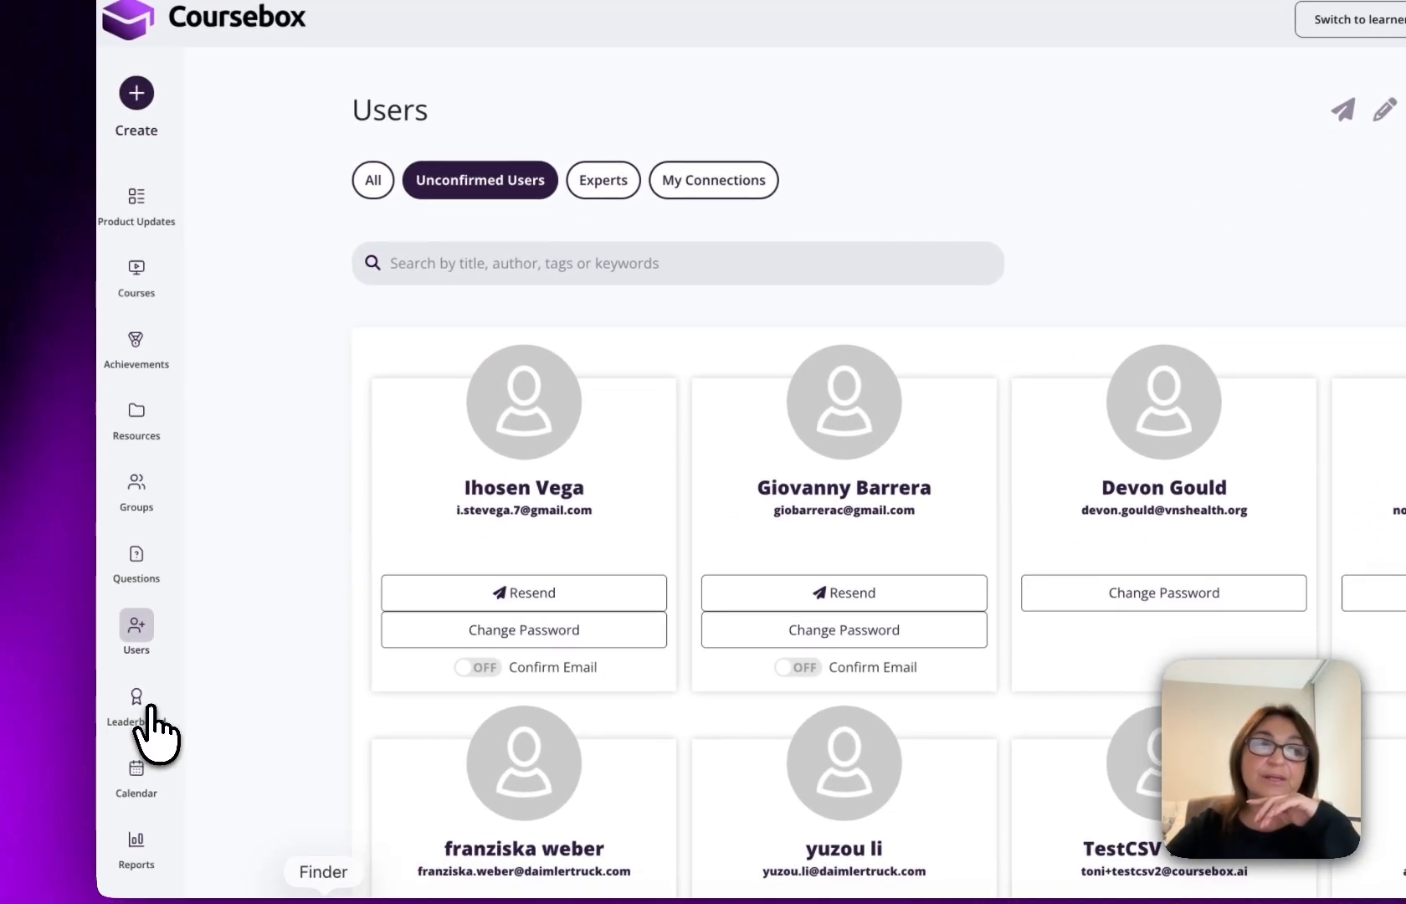
View the Leaderboard rankings and the monthly events Calendar.
click(141, 713)
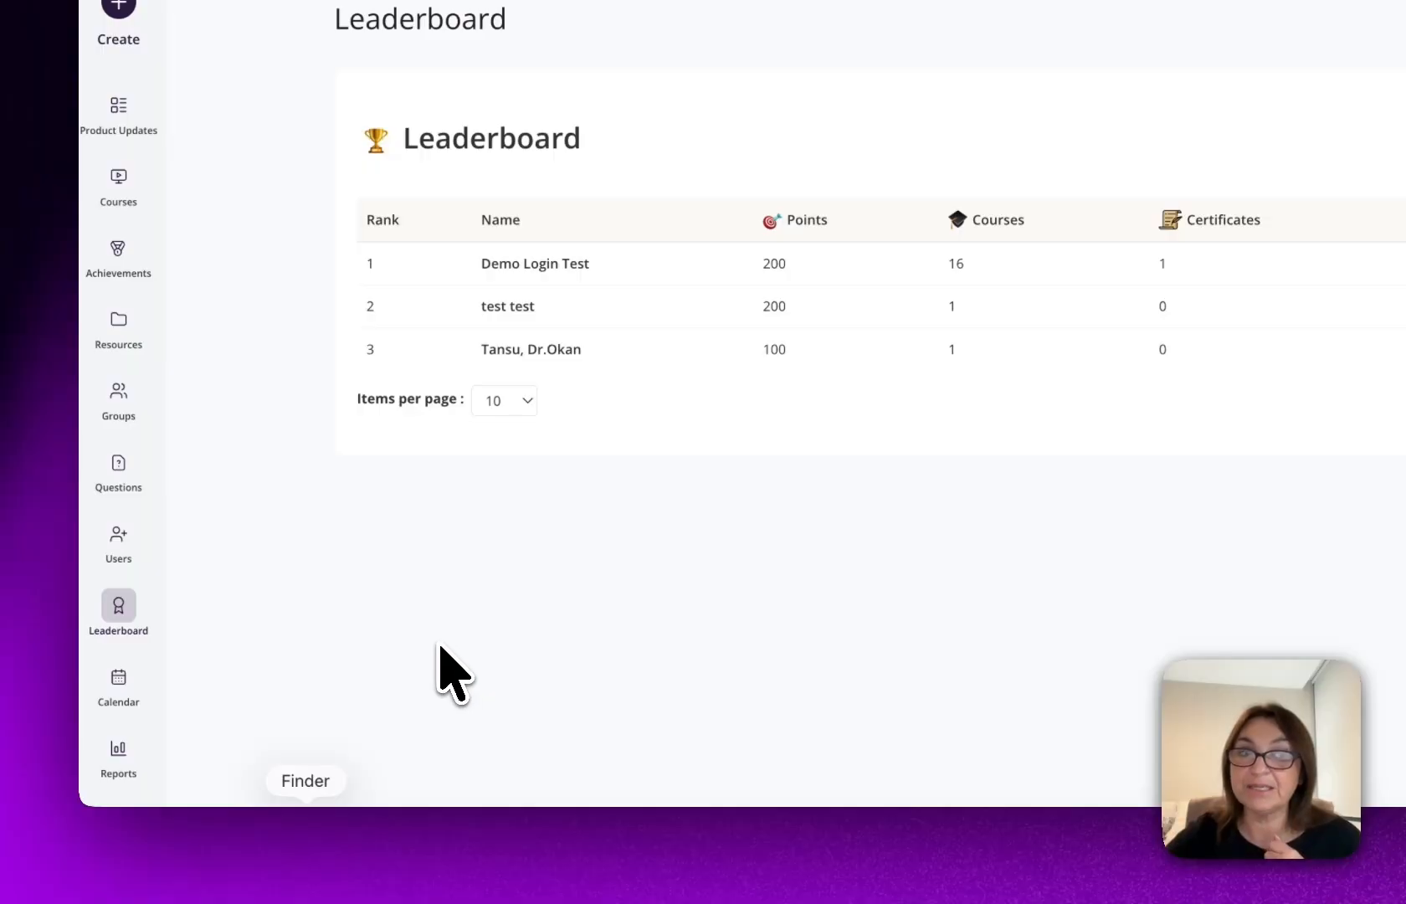
click(128, 663)
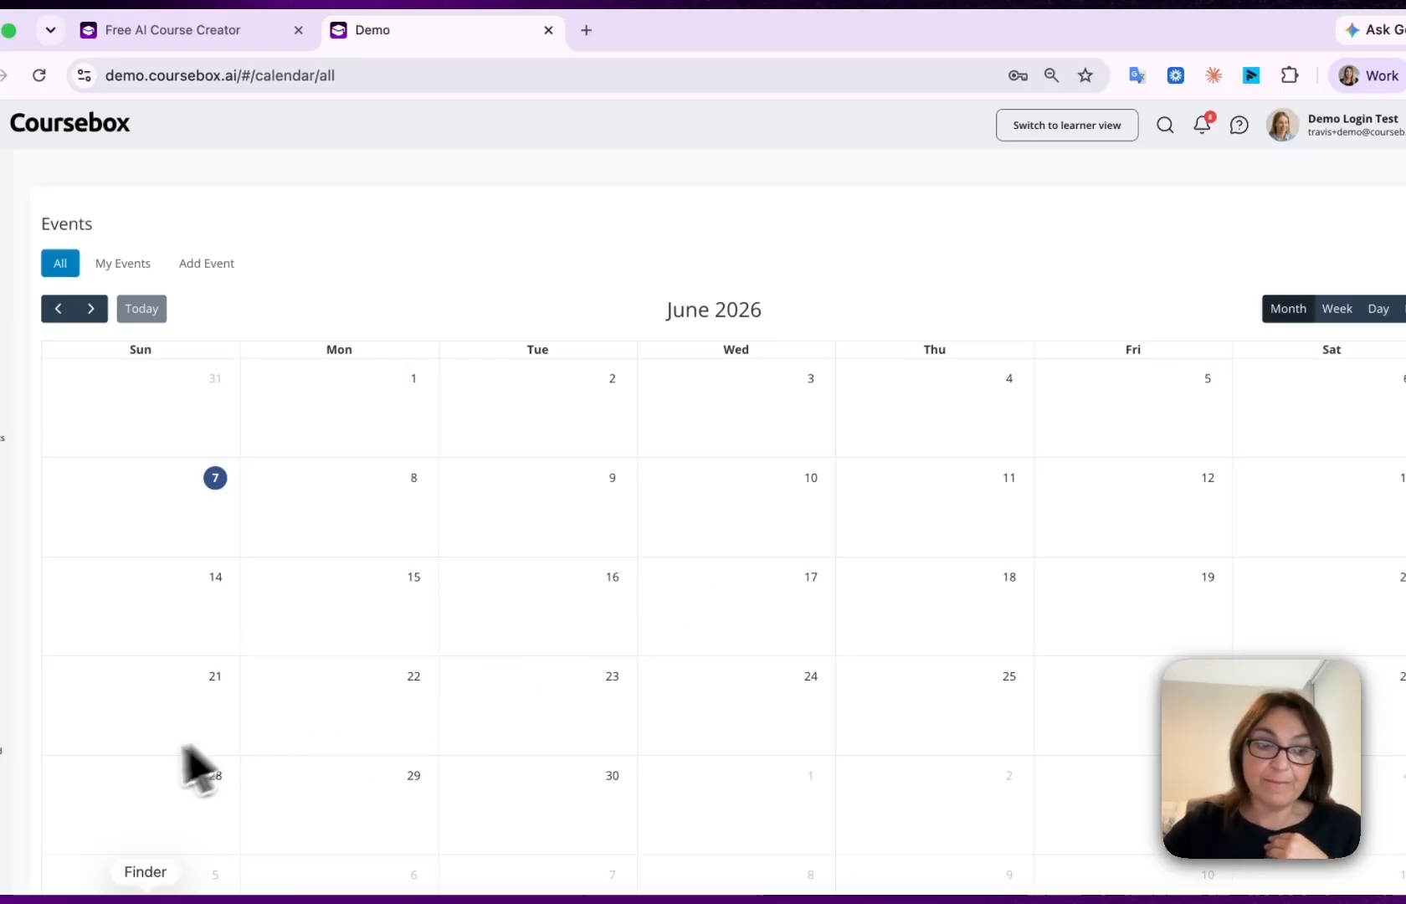
Open Reports and review the available report types, date filters, email CSV option and My Learners course list.
click(151, 726)
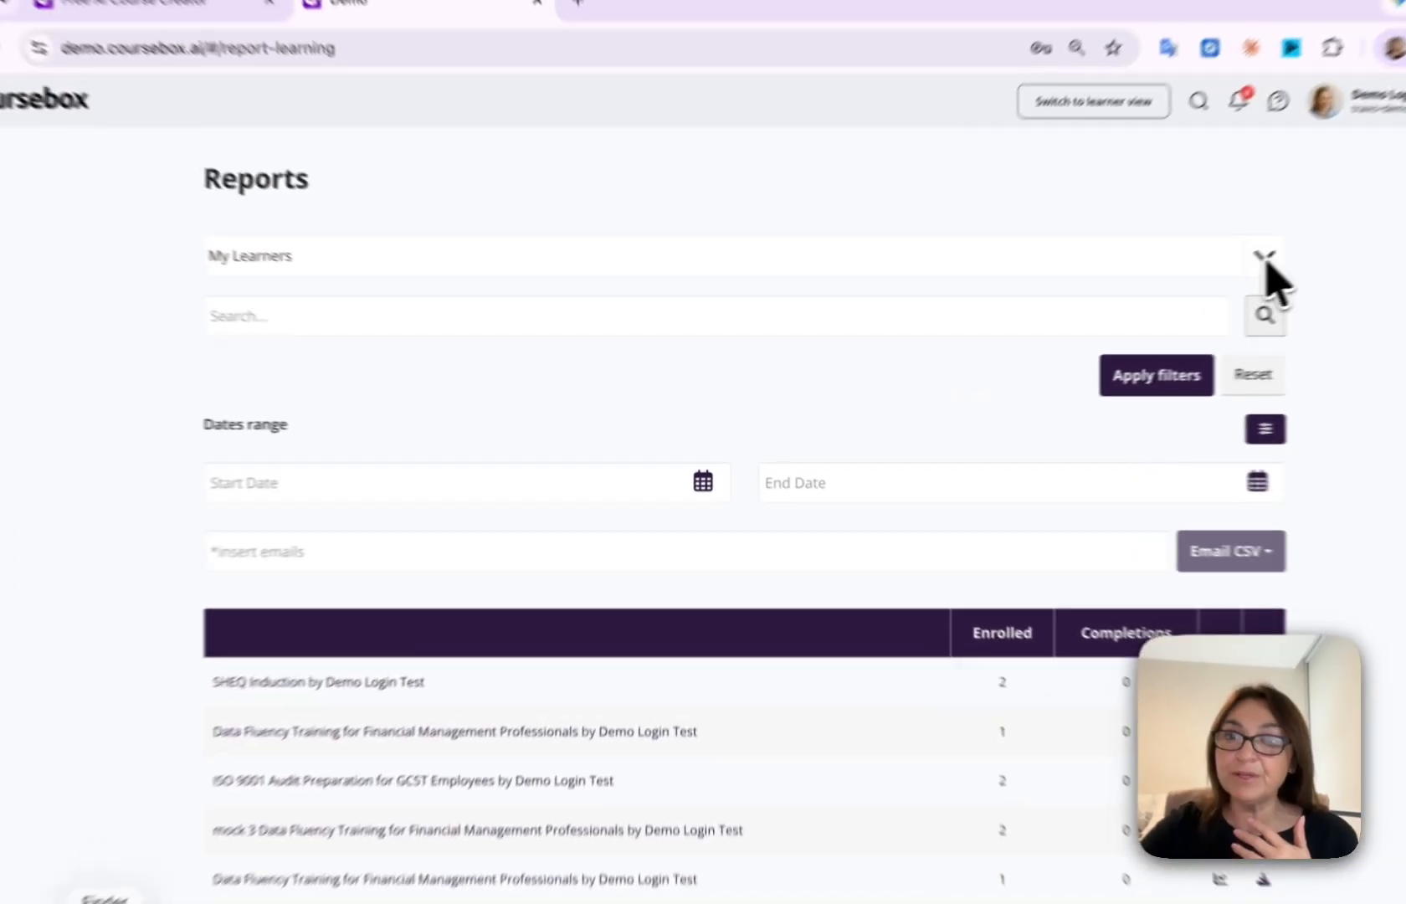
click(1265, 258)
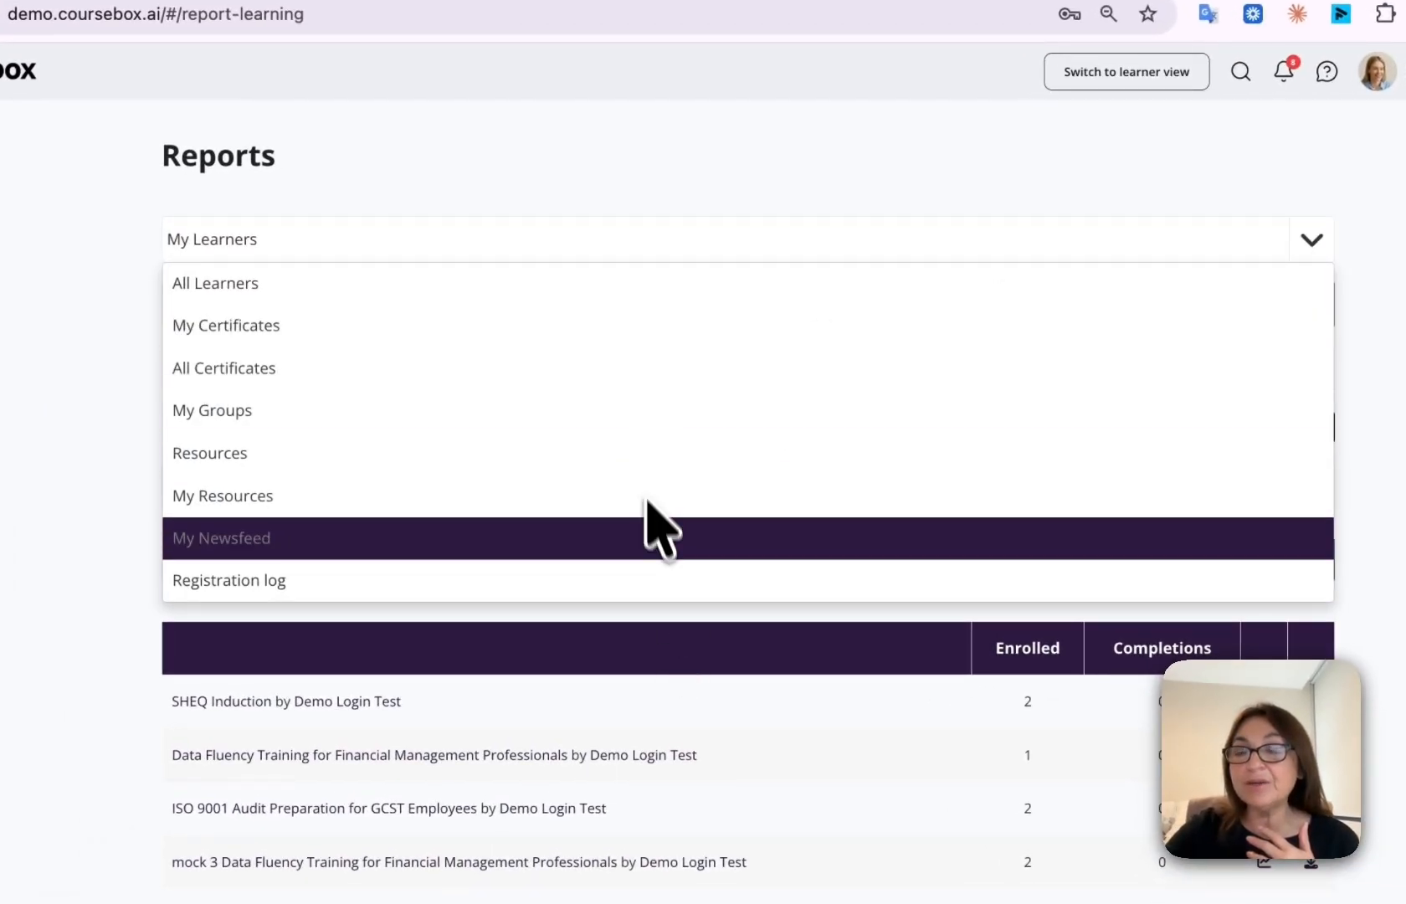
click(1401, 280)
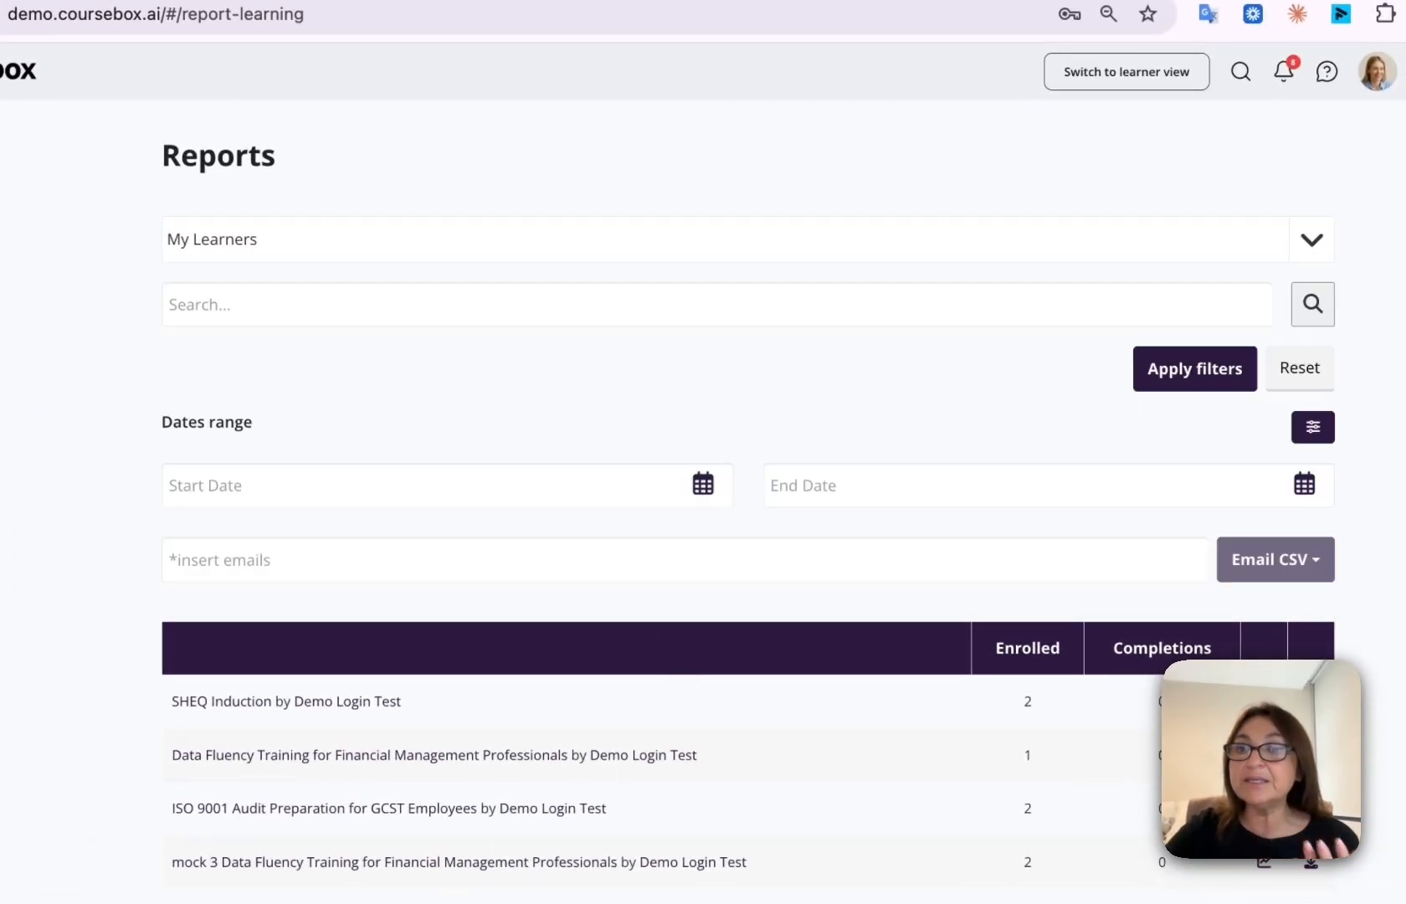
scroll(900, 385, down, 3)
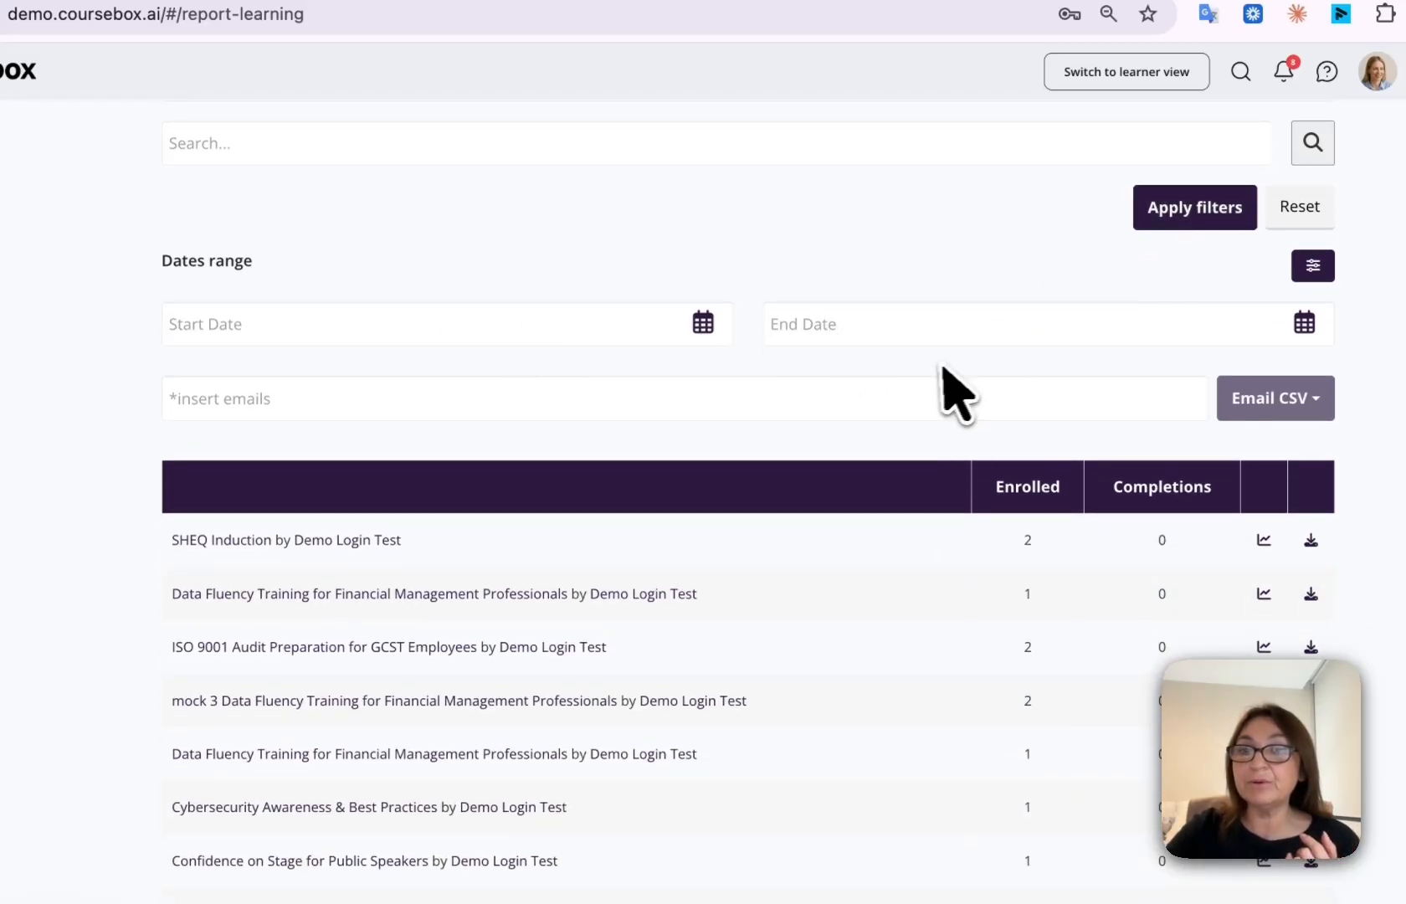
scroll(929, 276, up, 1)
scroll(926, 277, up, 1)
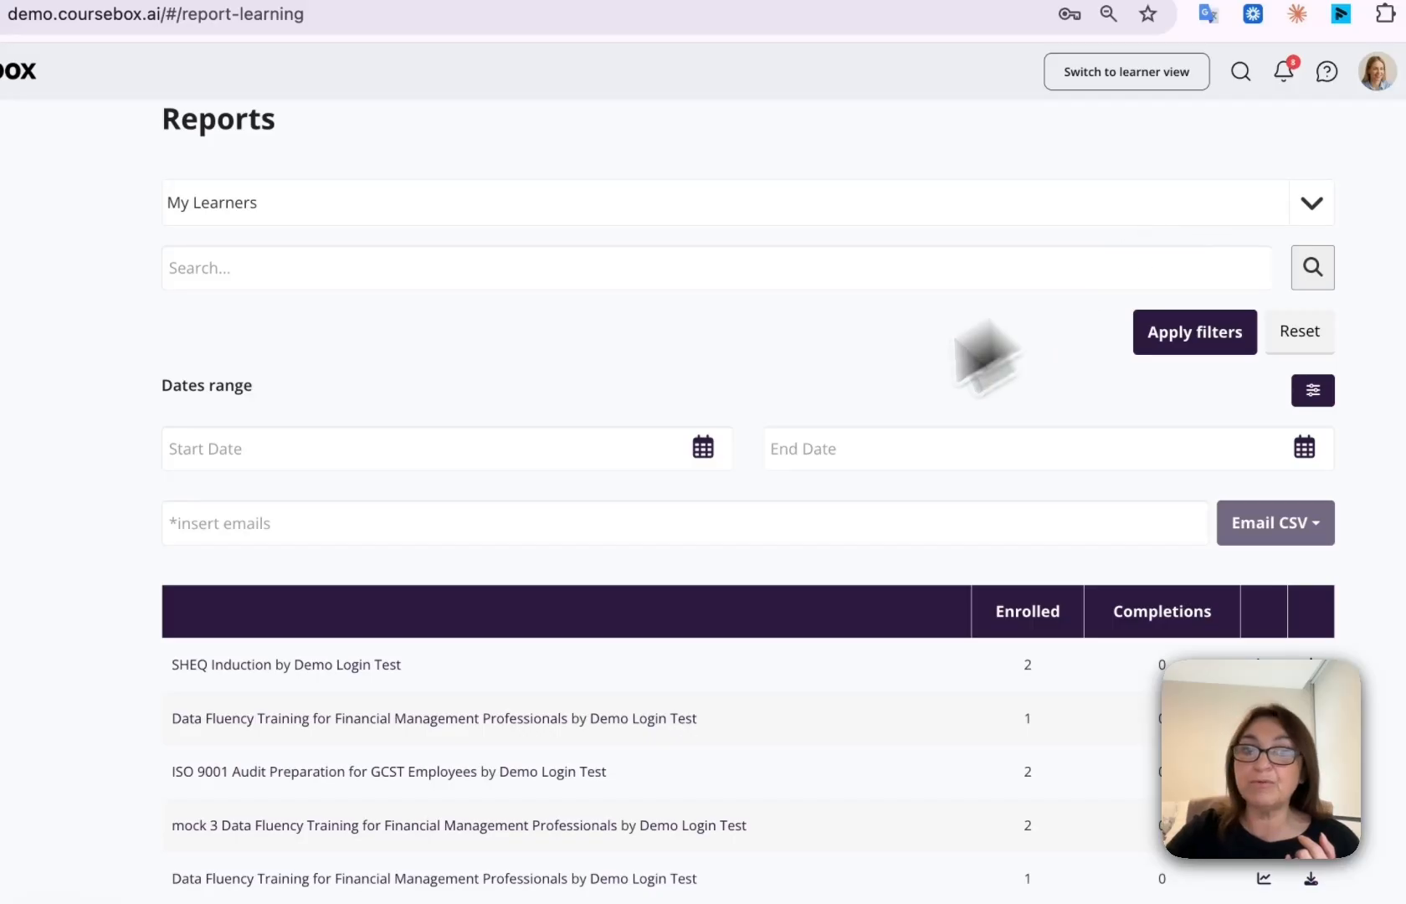
scroll(1058, 314, down, 1)
scroll(669, 510, down, 4)
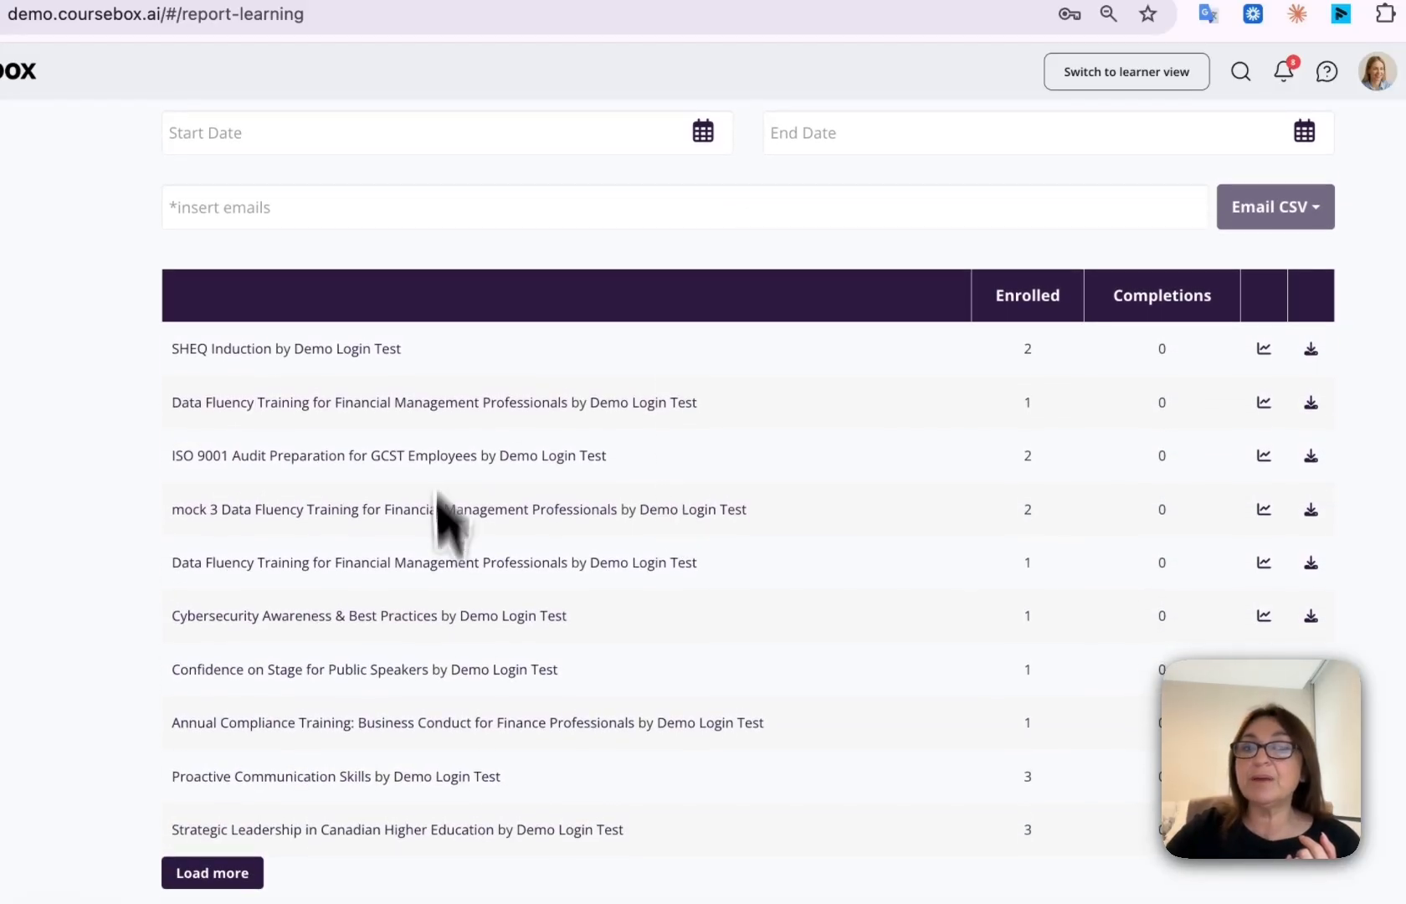
Display the overview graph for the SHEQ Induction course in the My Learners report.
click(1263, 350)
scroll(889, 537, down, 8)
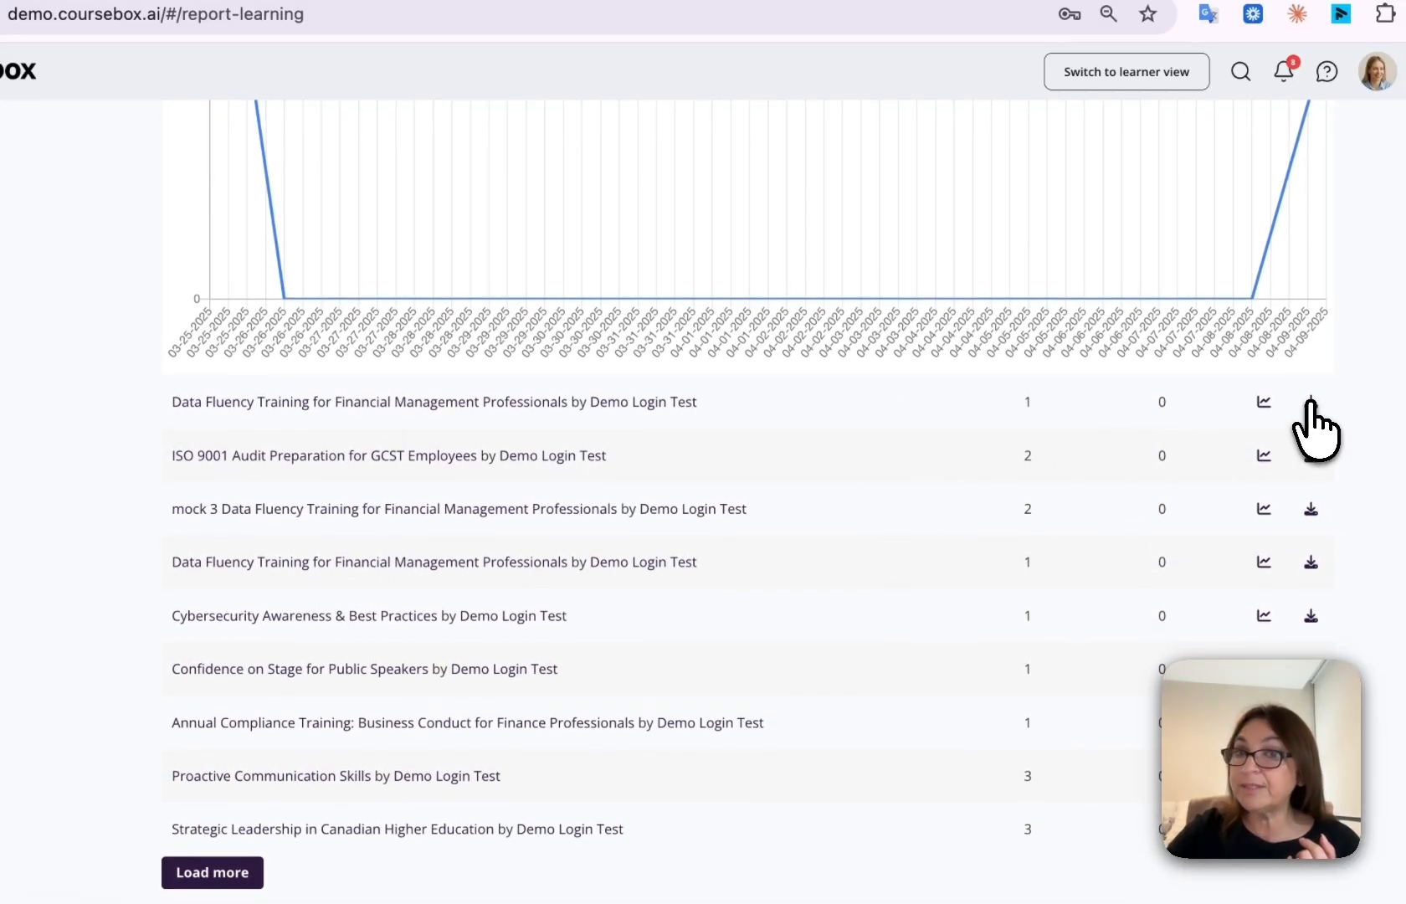
scroll(809, 477, up, 8)
scroll(809, 436, up, 3)
scroll(59, 351, up, 2)
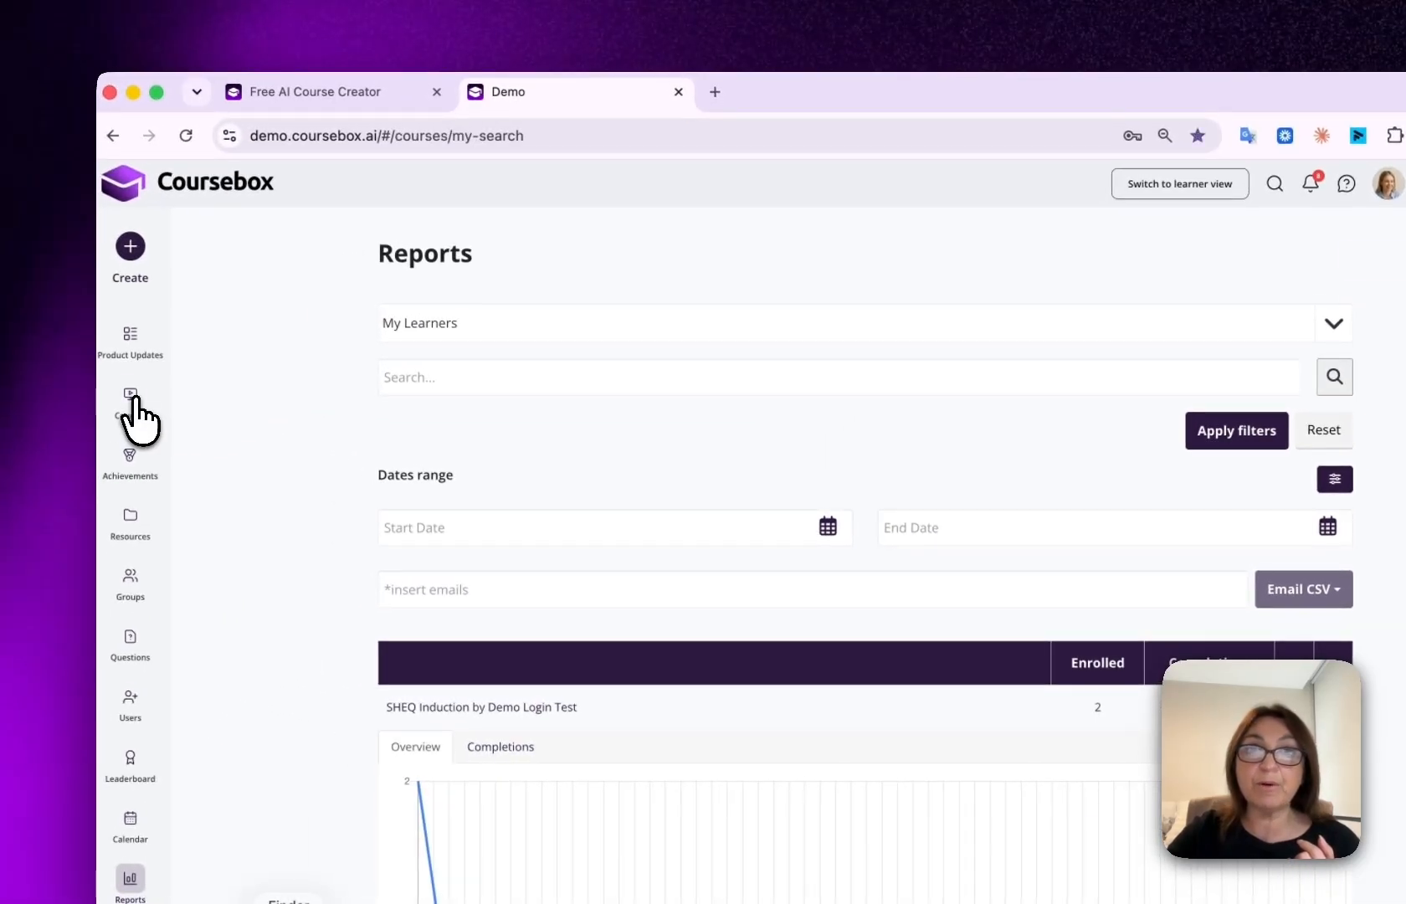
Find the restricted Photography course in the course list and open its overview page.
click(132, 406)
scroll(919, 506, down, 4)
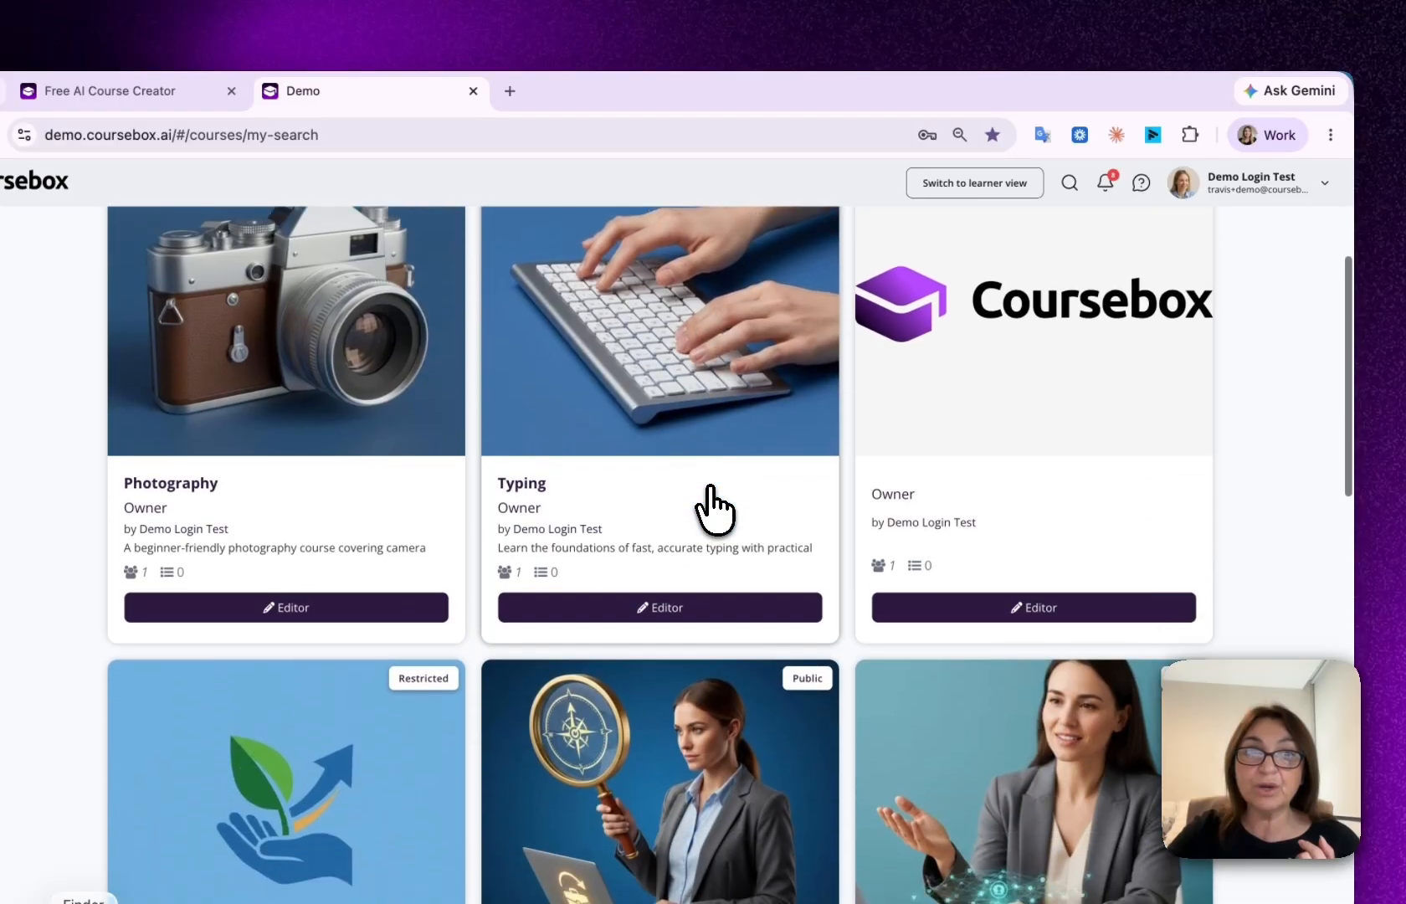
scroll(682, 507, down, 5)
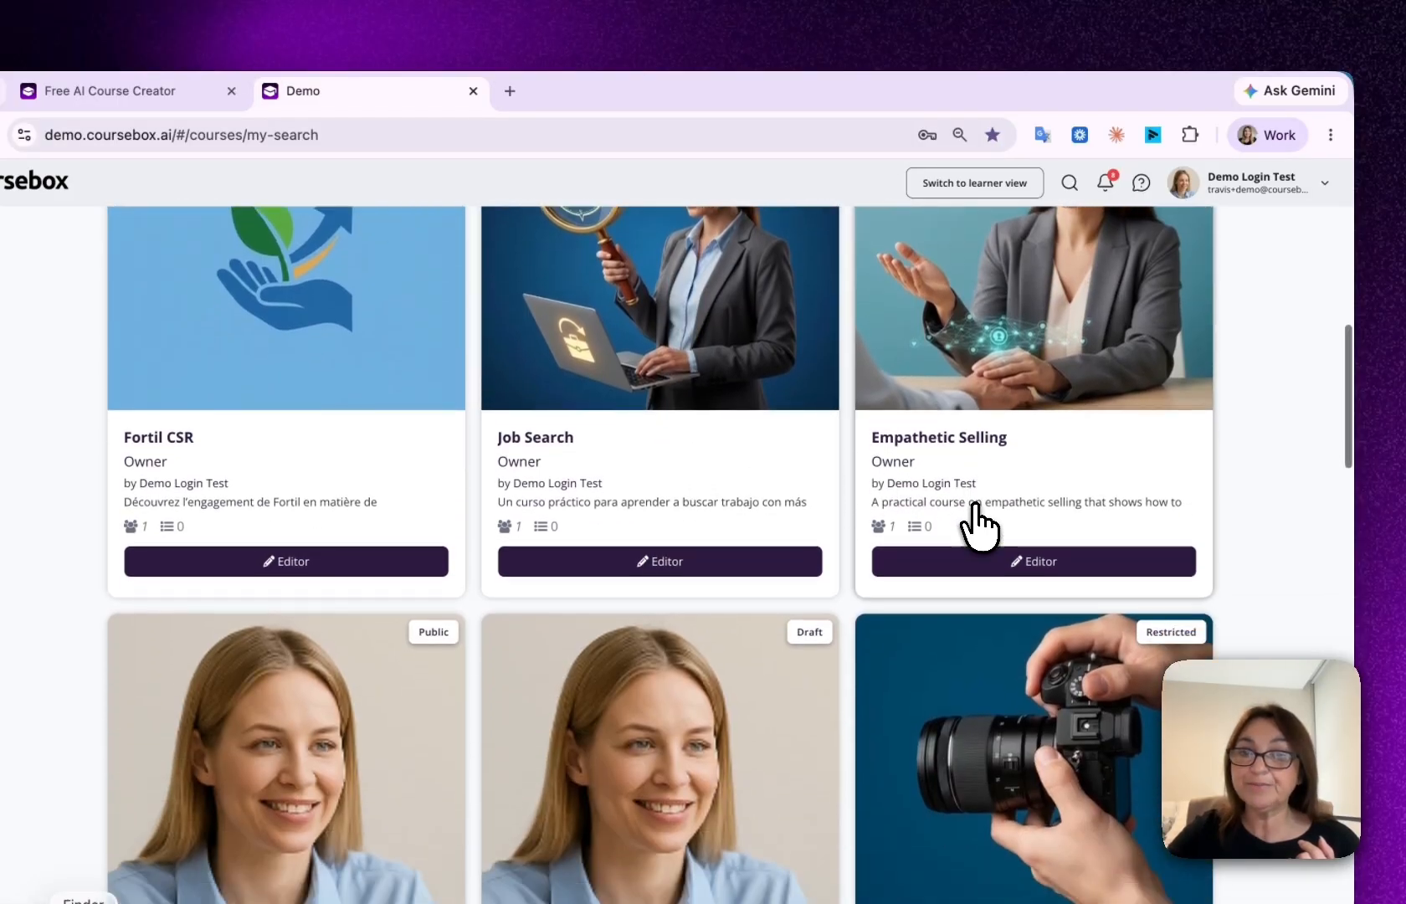
scroll(974, 519, down, 5)
click(925, 484)
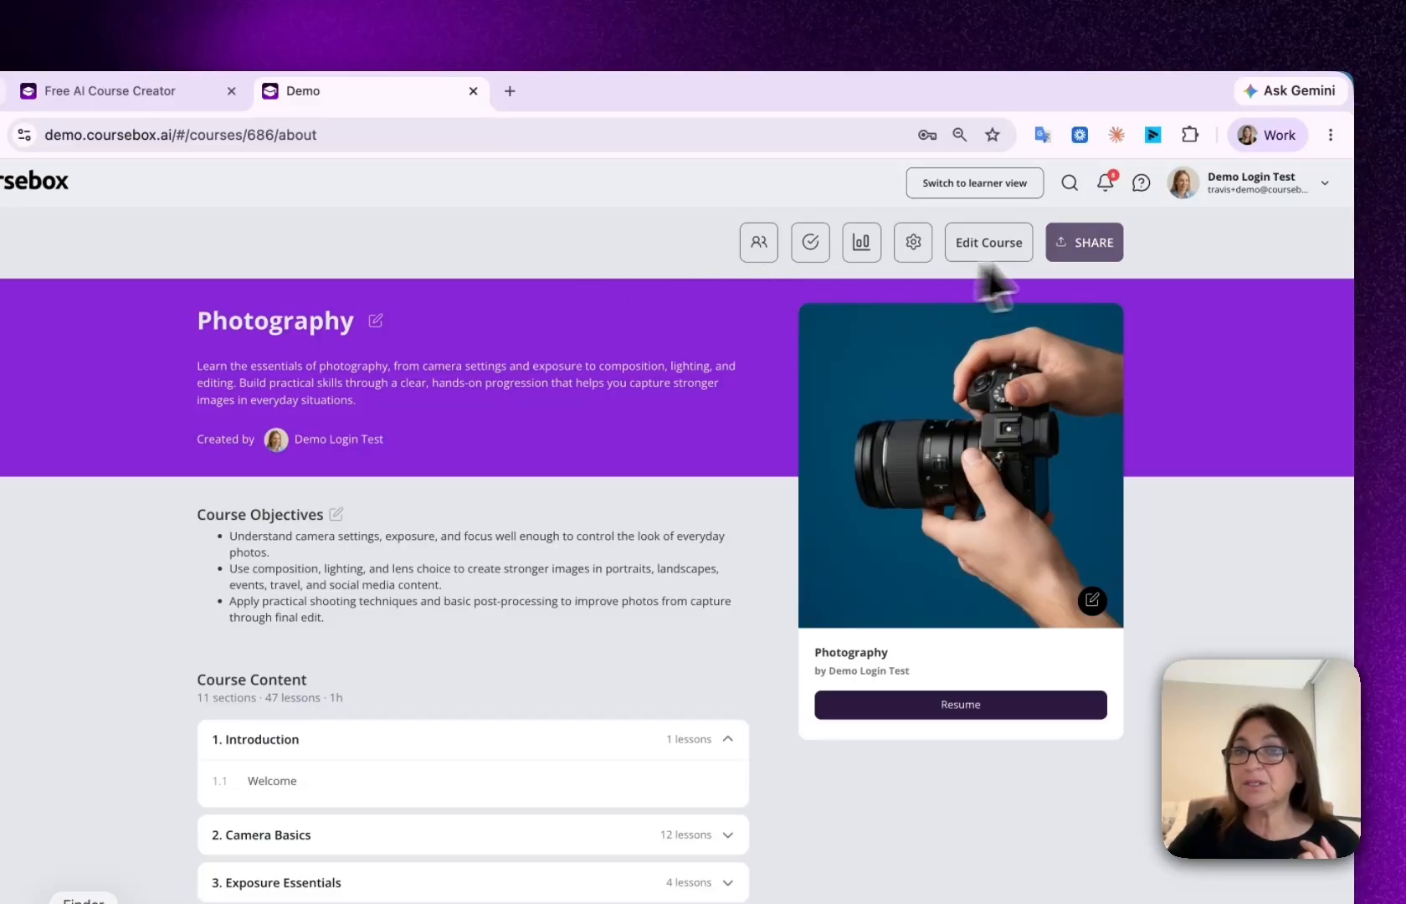
View the Photography course's completion report and its users and groups management, closing each one.
click(859, 244)
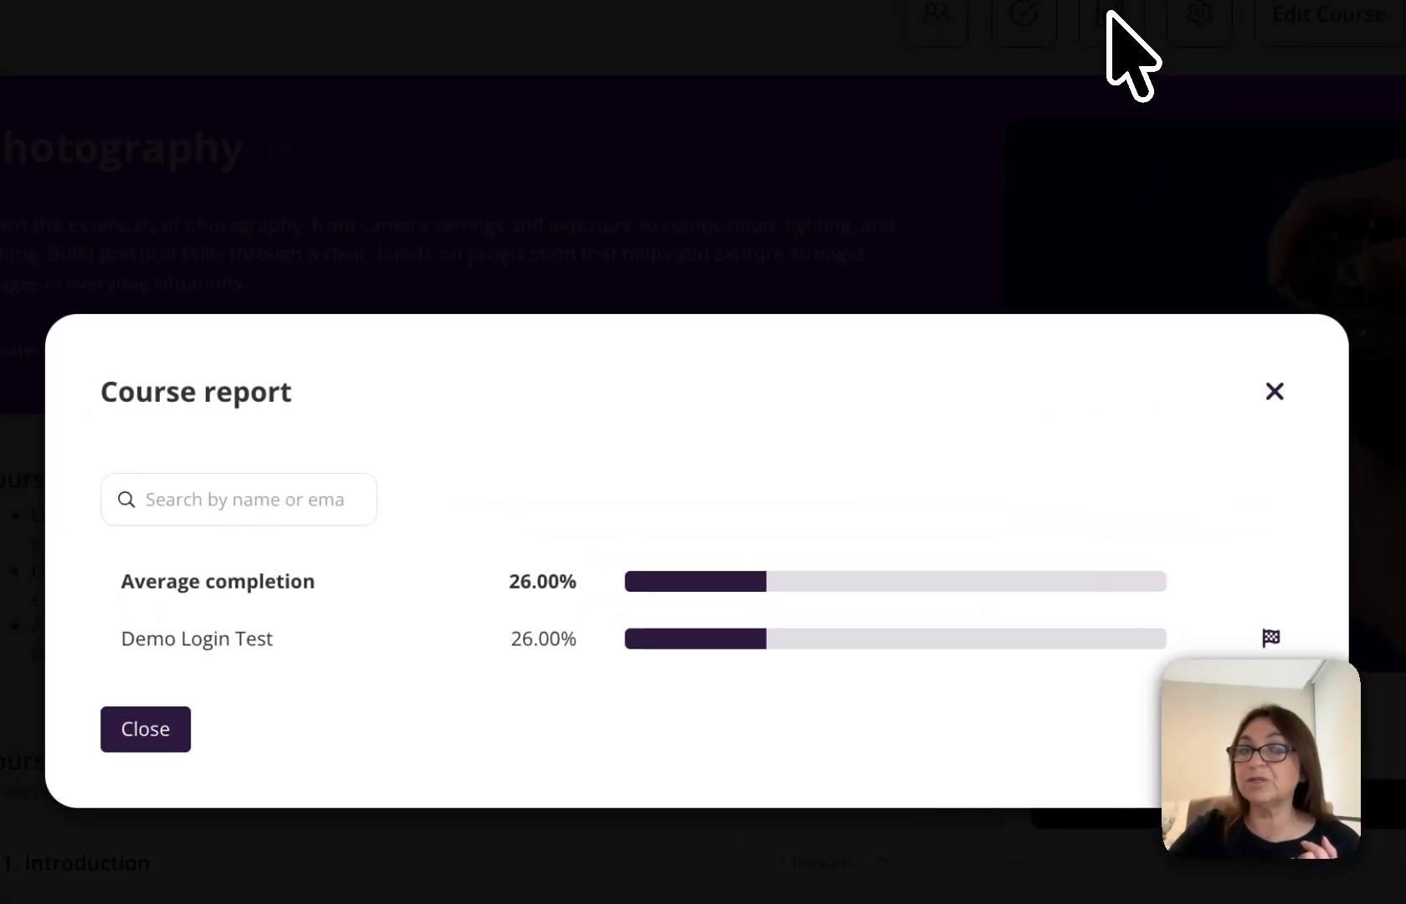
click(1113, 12)
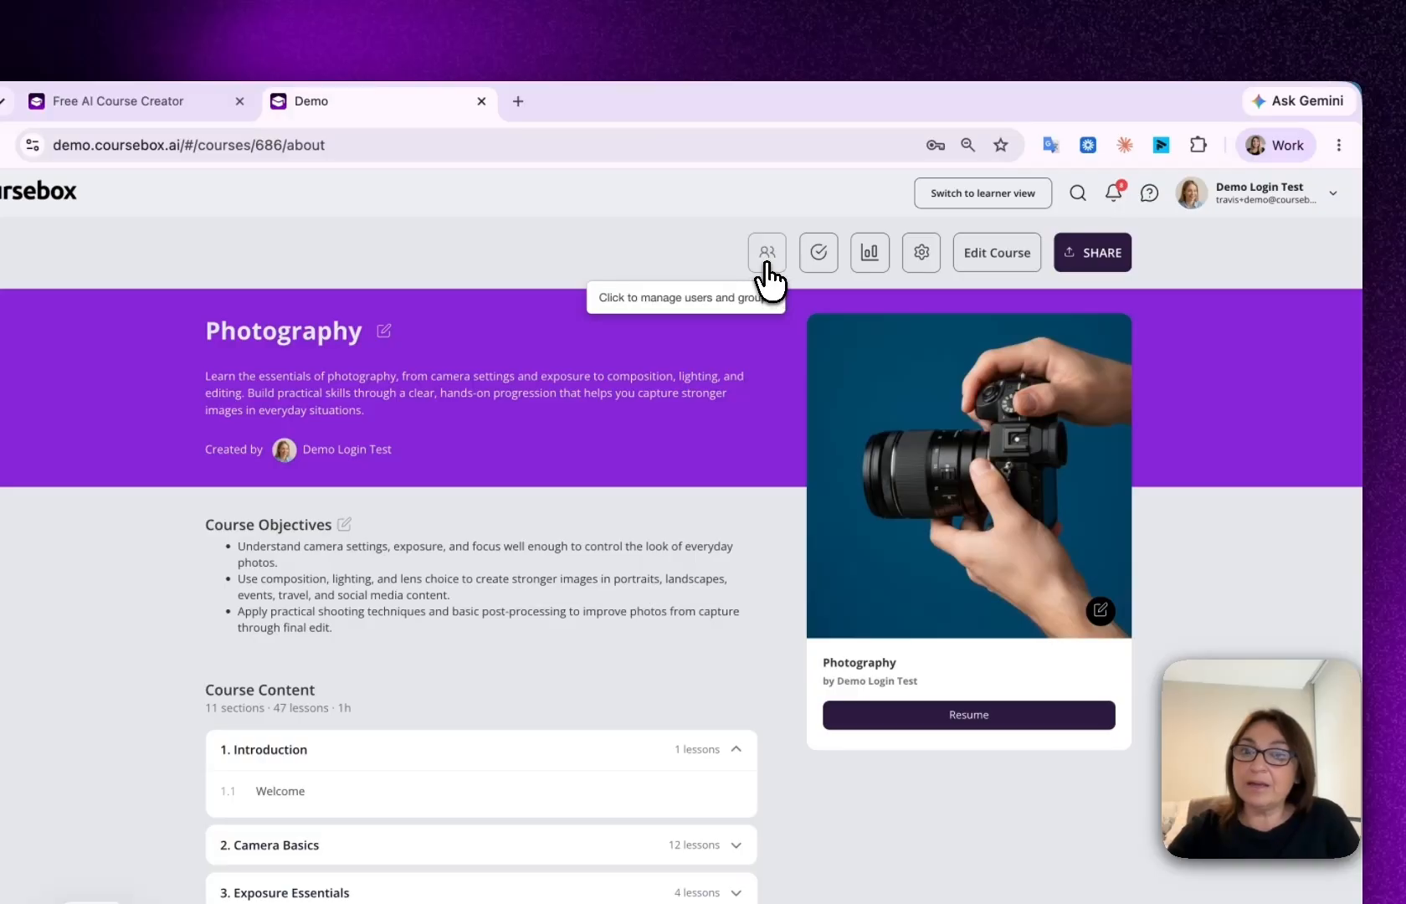
click(766, 264)
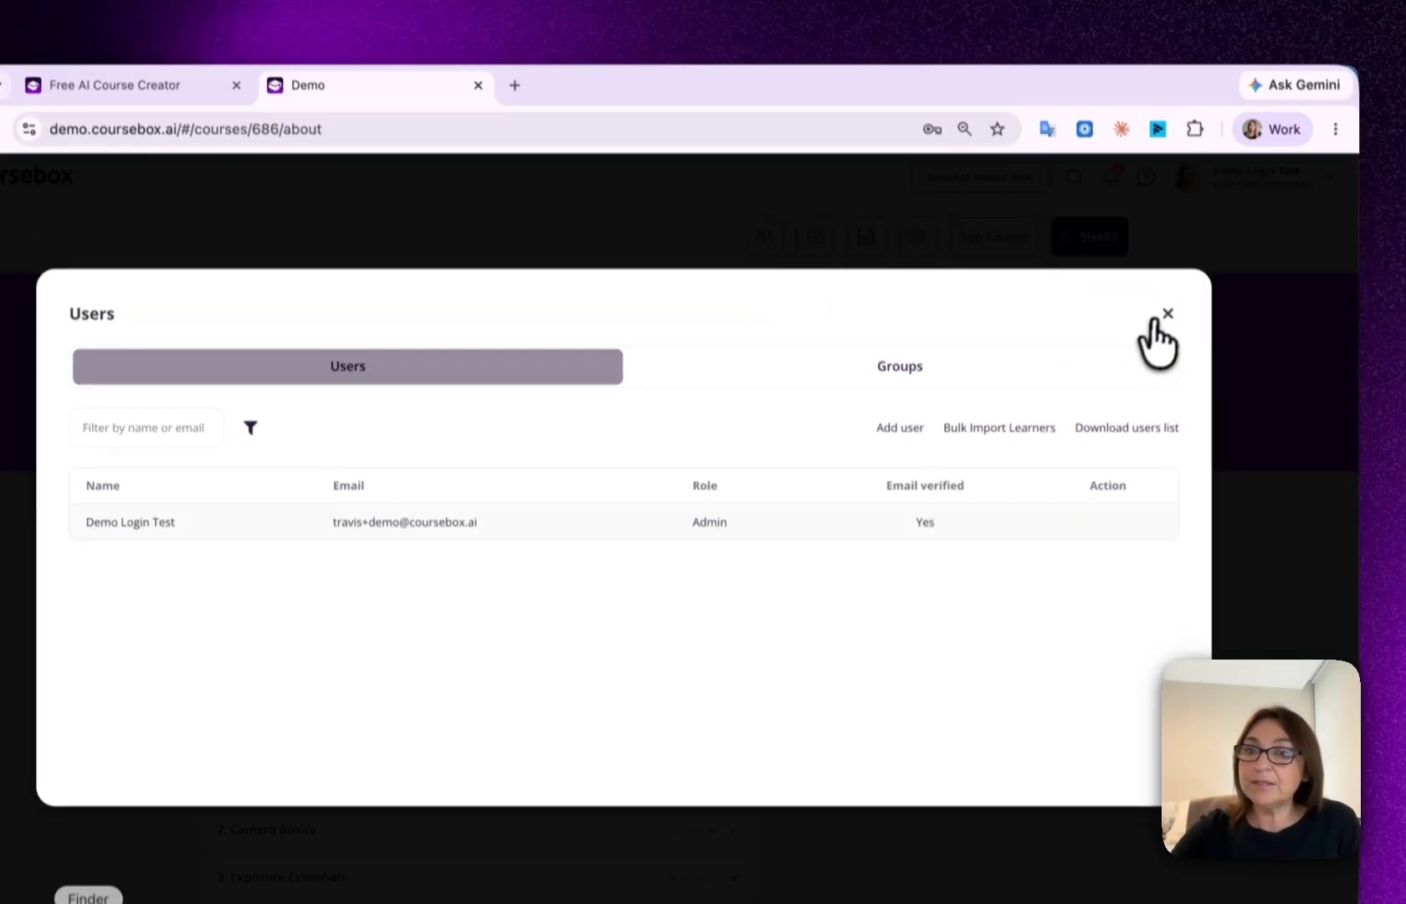
click(1165, 321)
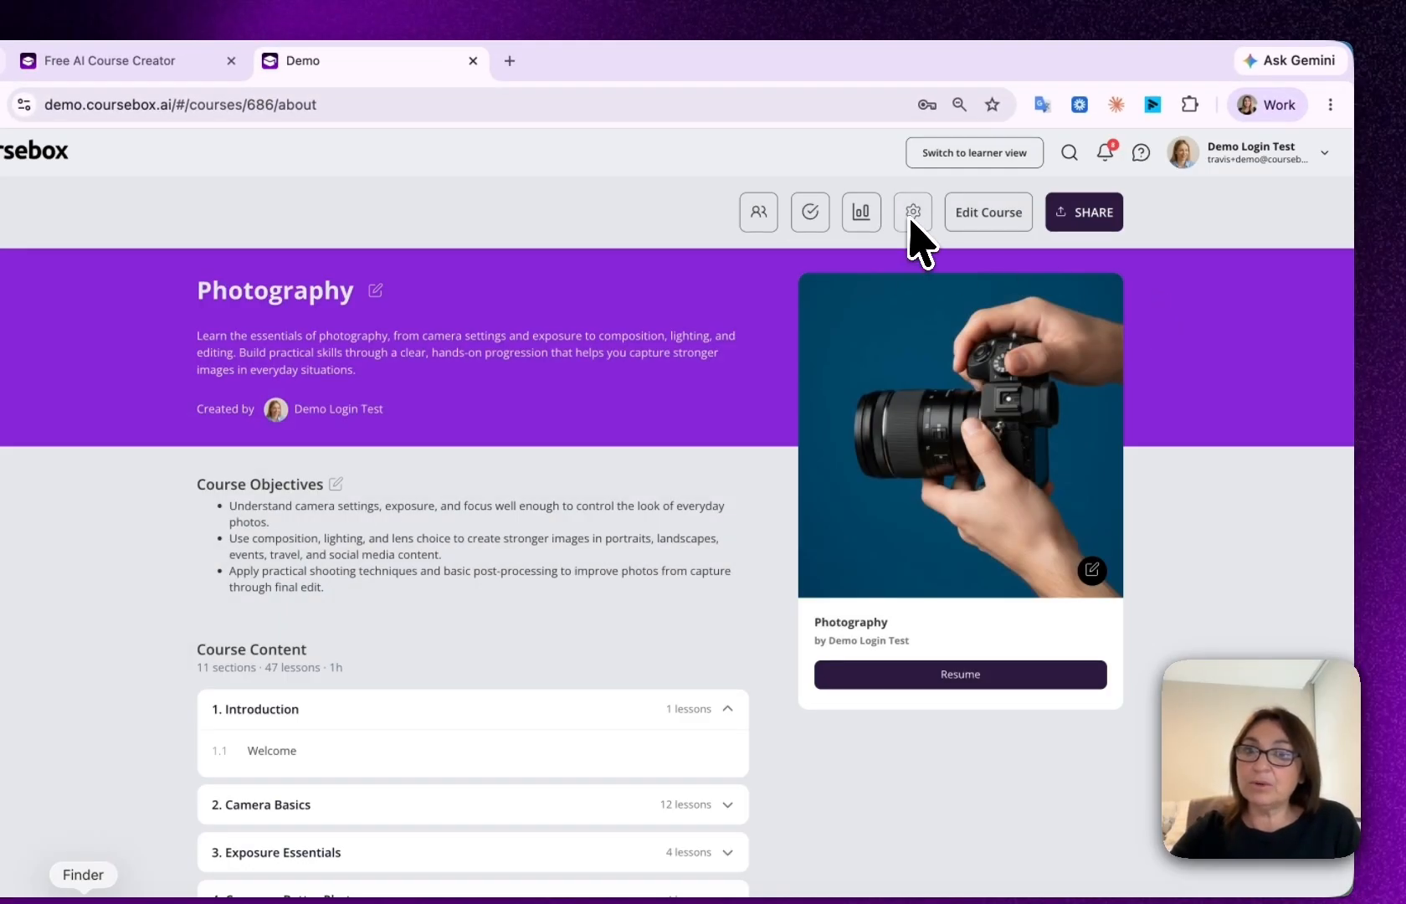
Check the Photography course's assessment submissions and show its settings options, including Advanced Settings.
click(807, 216)
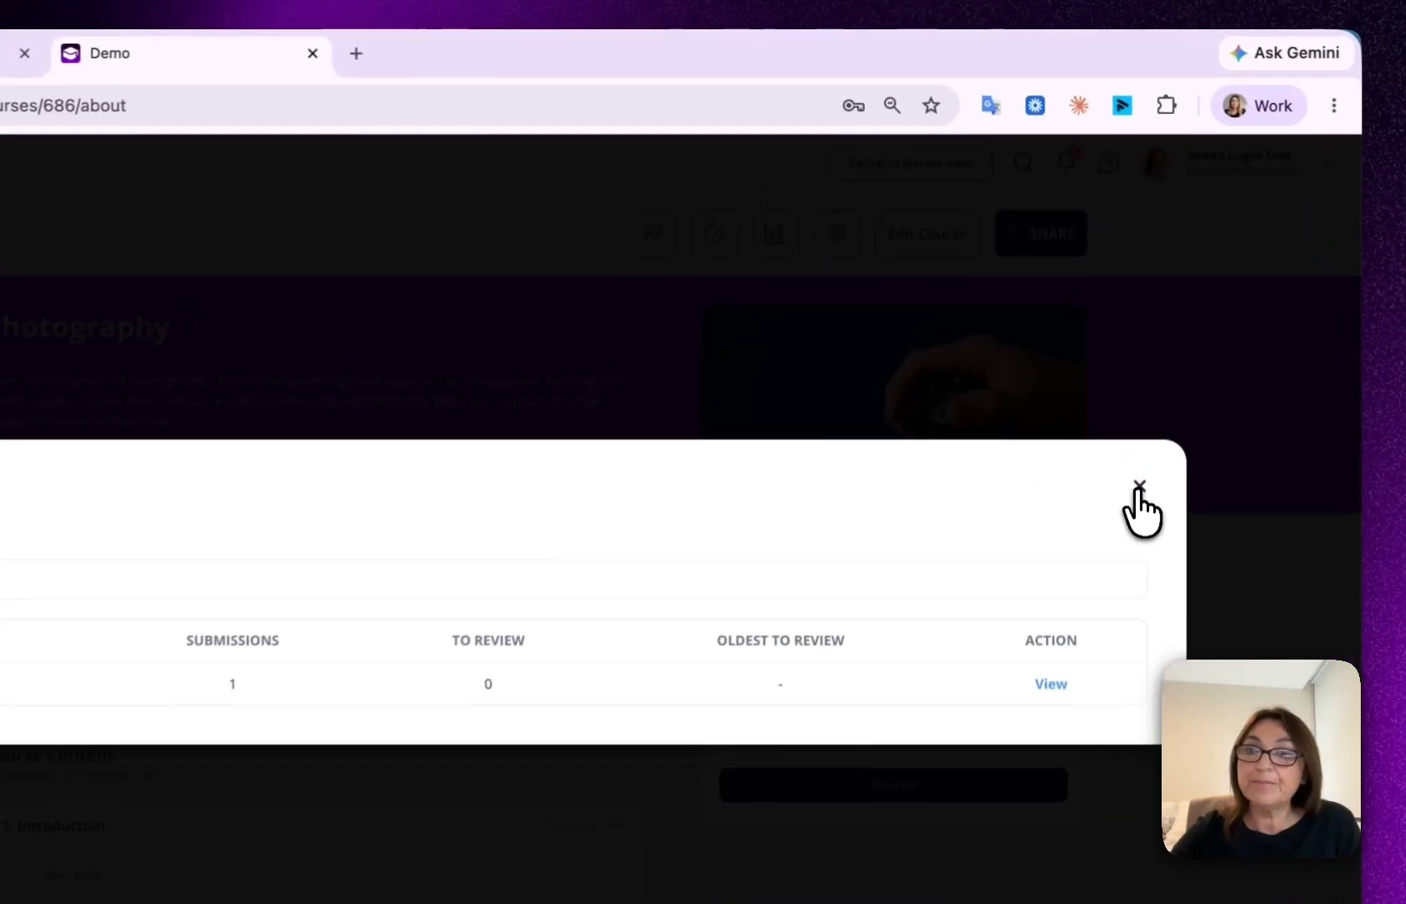
click(1139, 485)
click(836, 236)
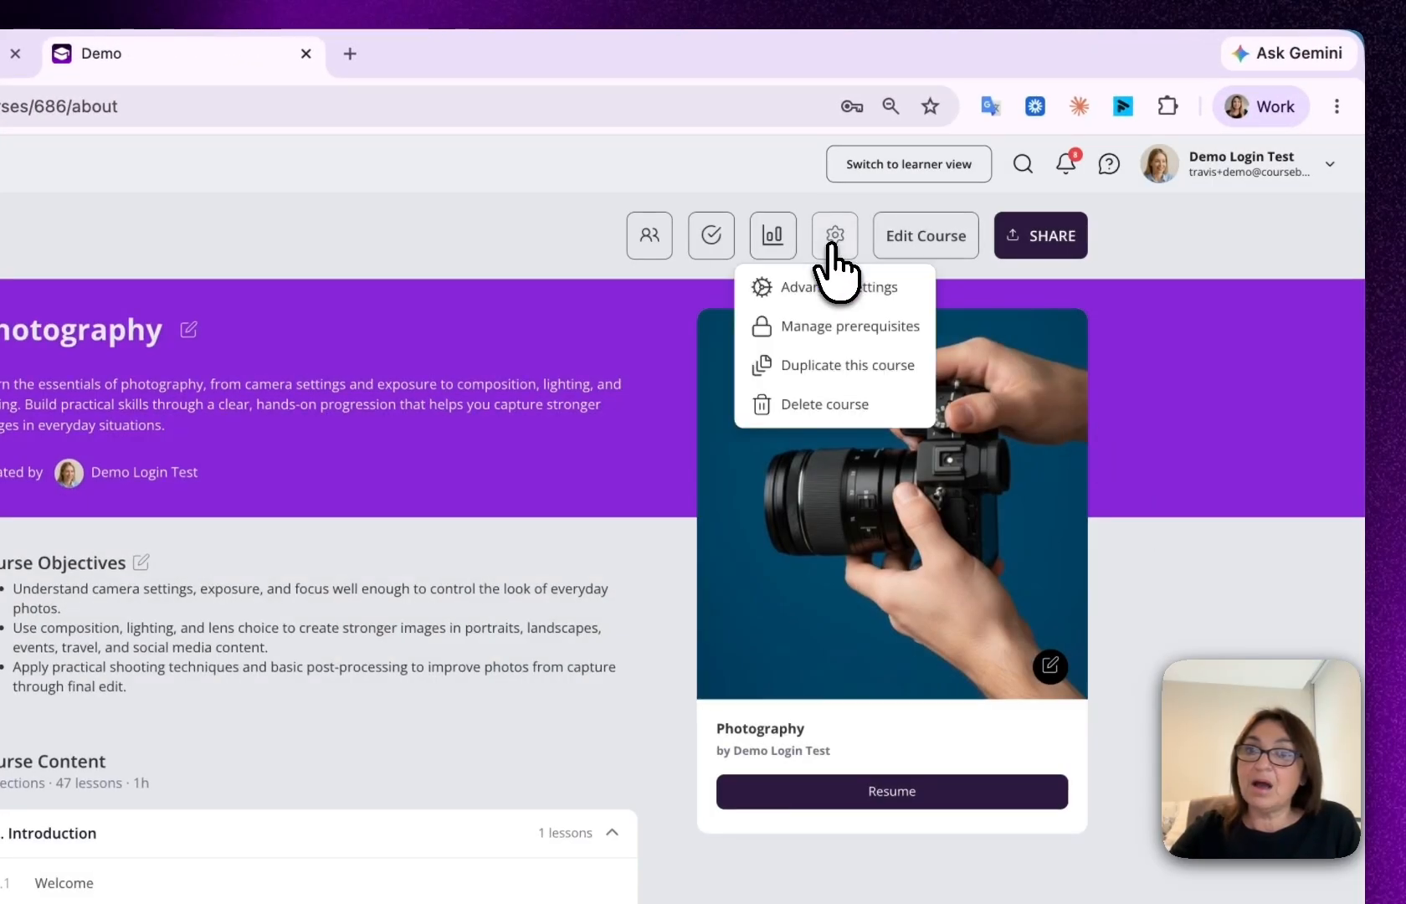
click(828, 286)
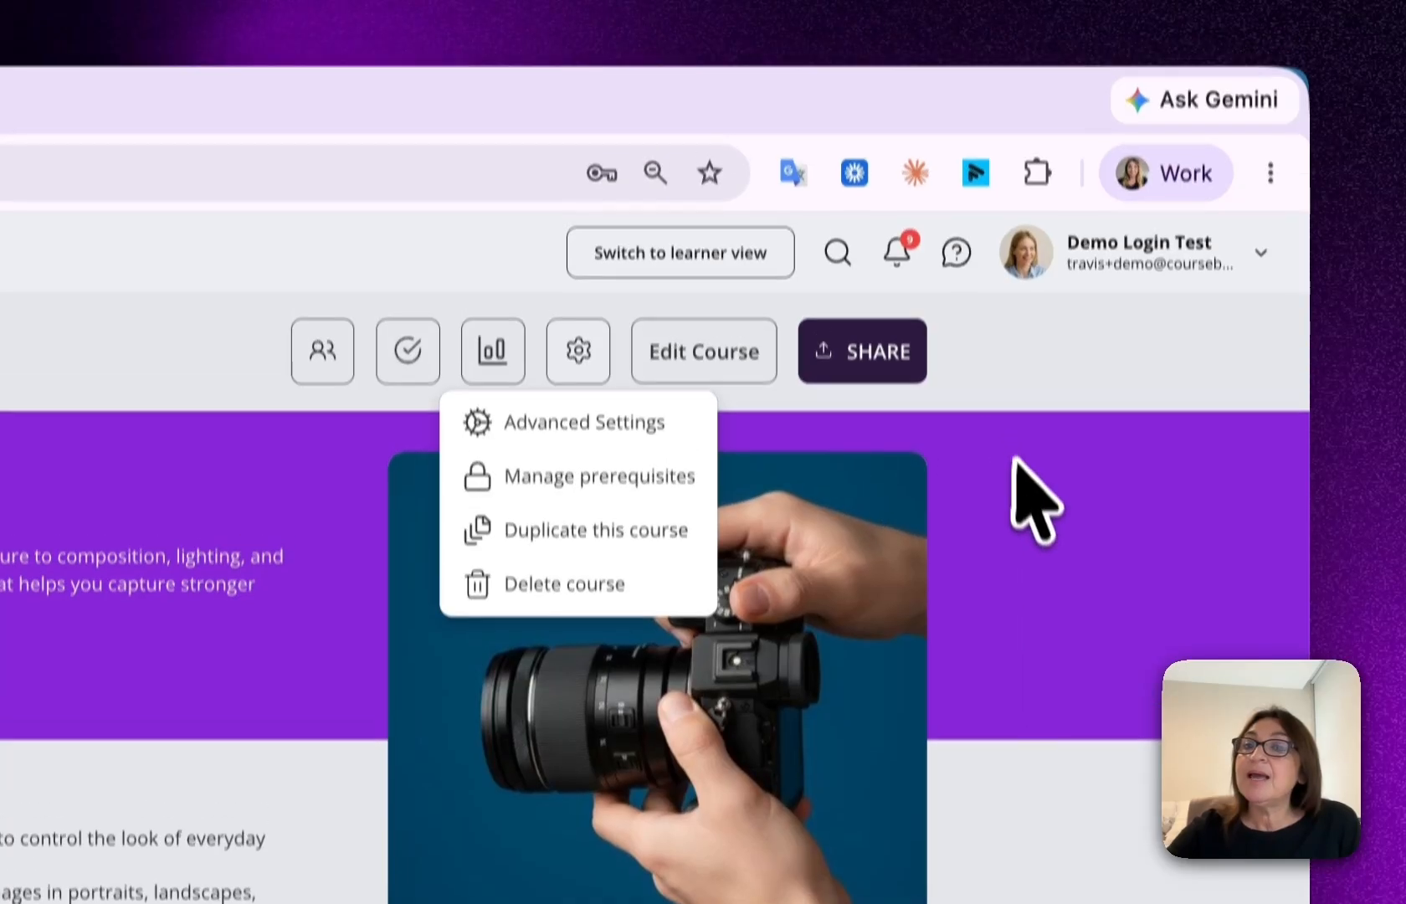
Close the settings options and set the Photography course's access level to Sell this course in its sharing options.
click(1015, 426)
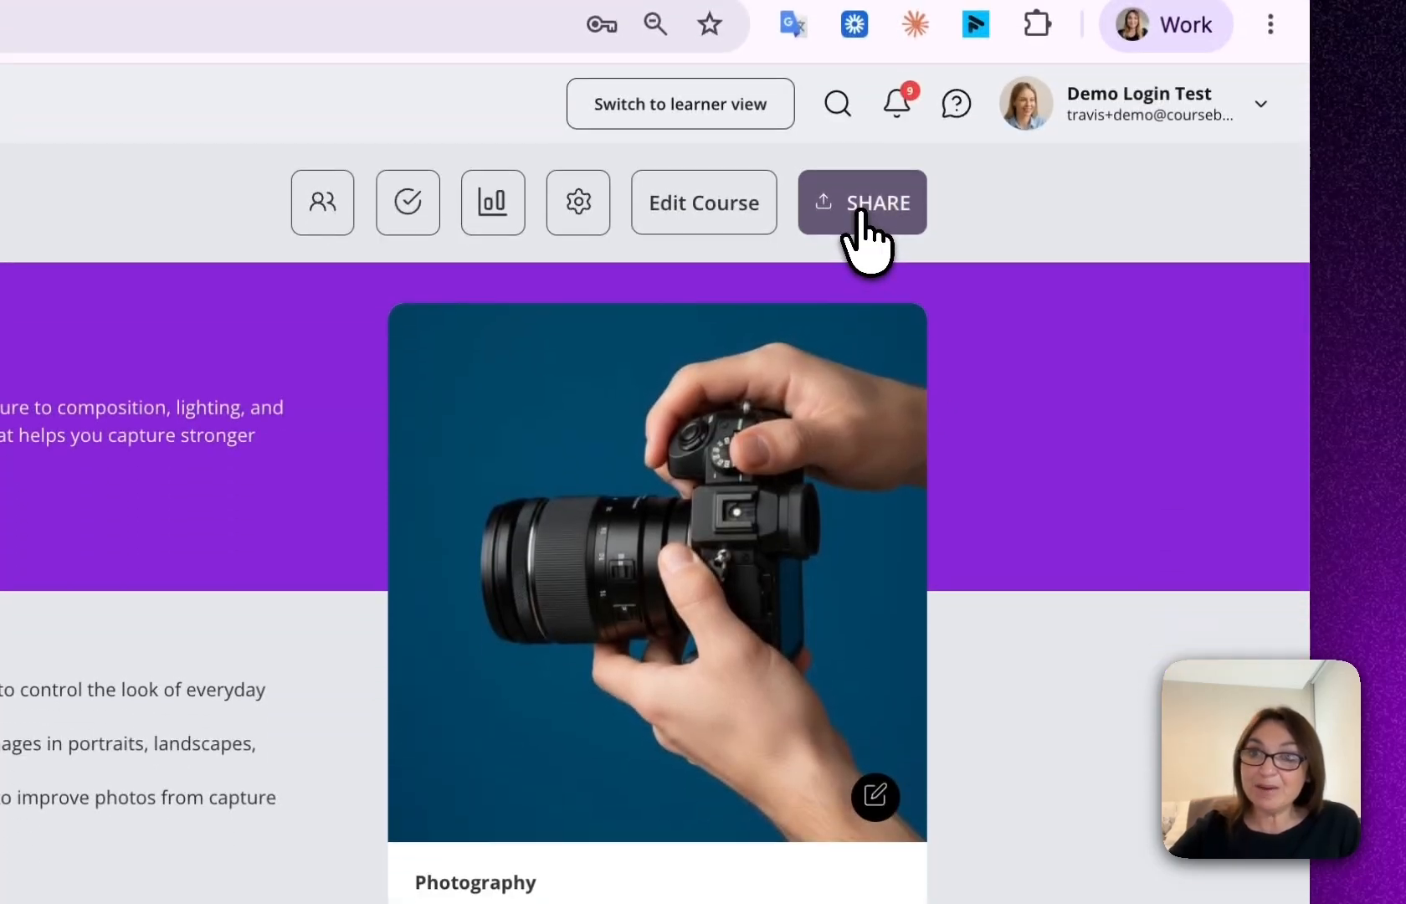
click(860, 389)
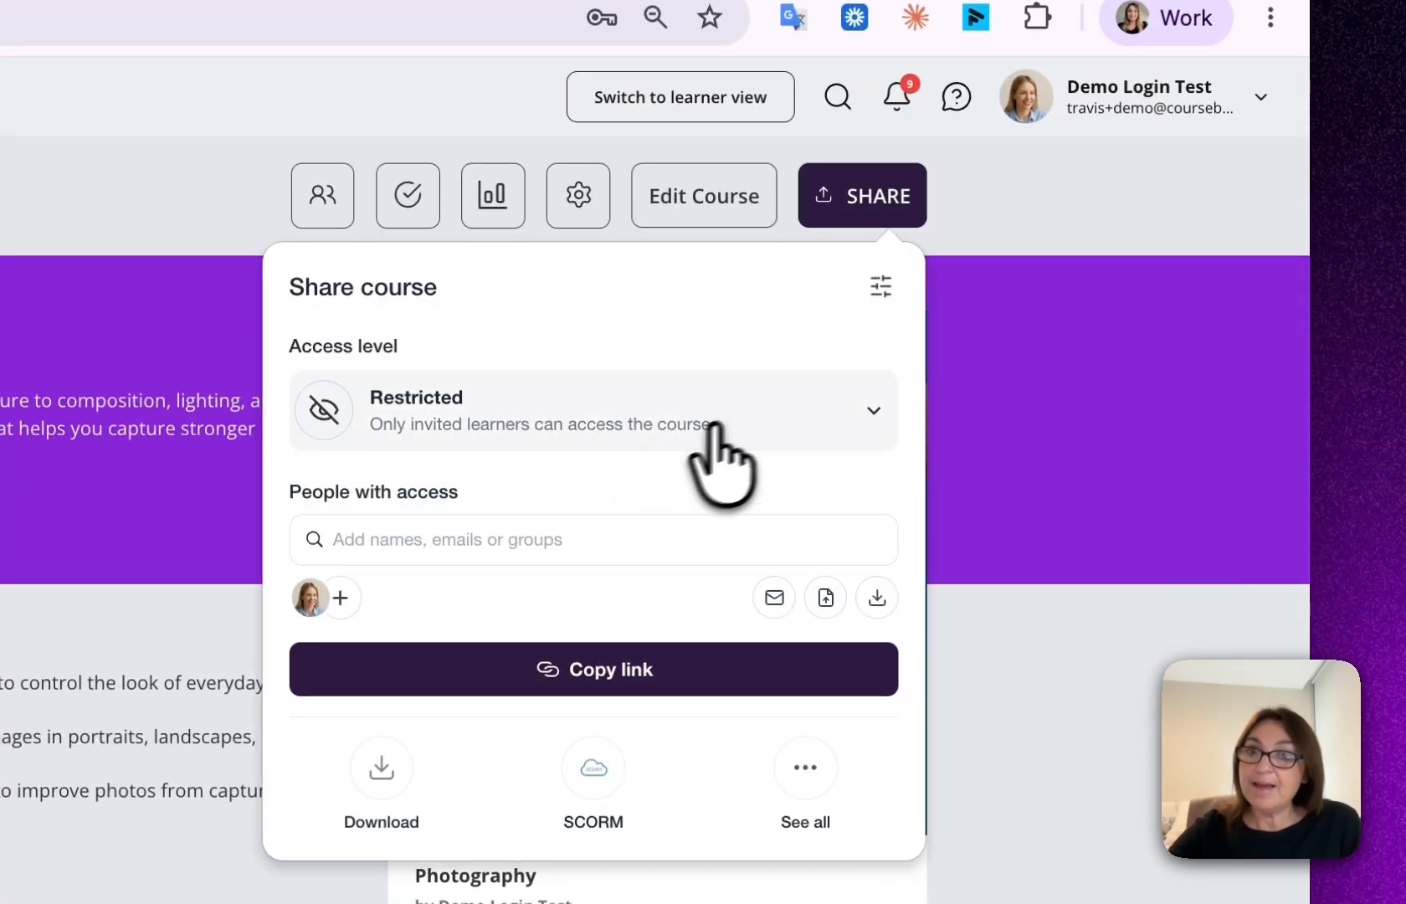
click(745, 414)
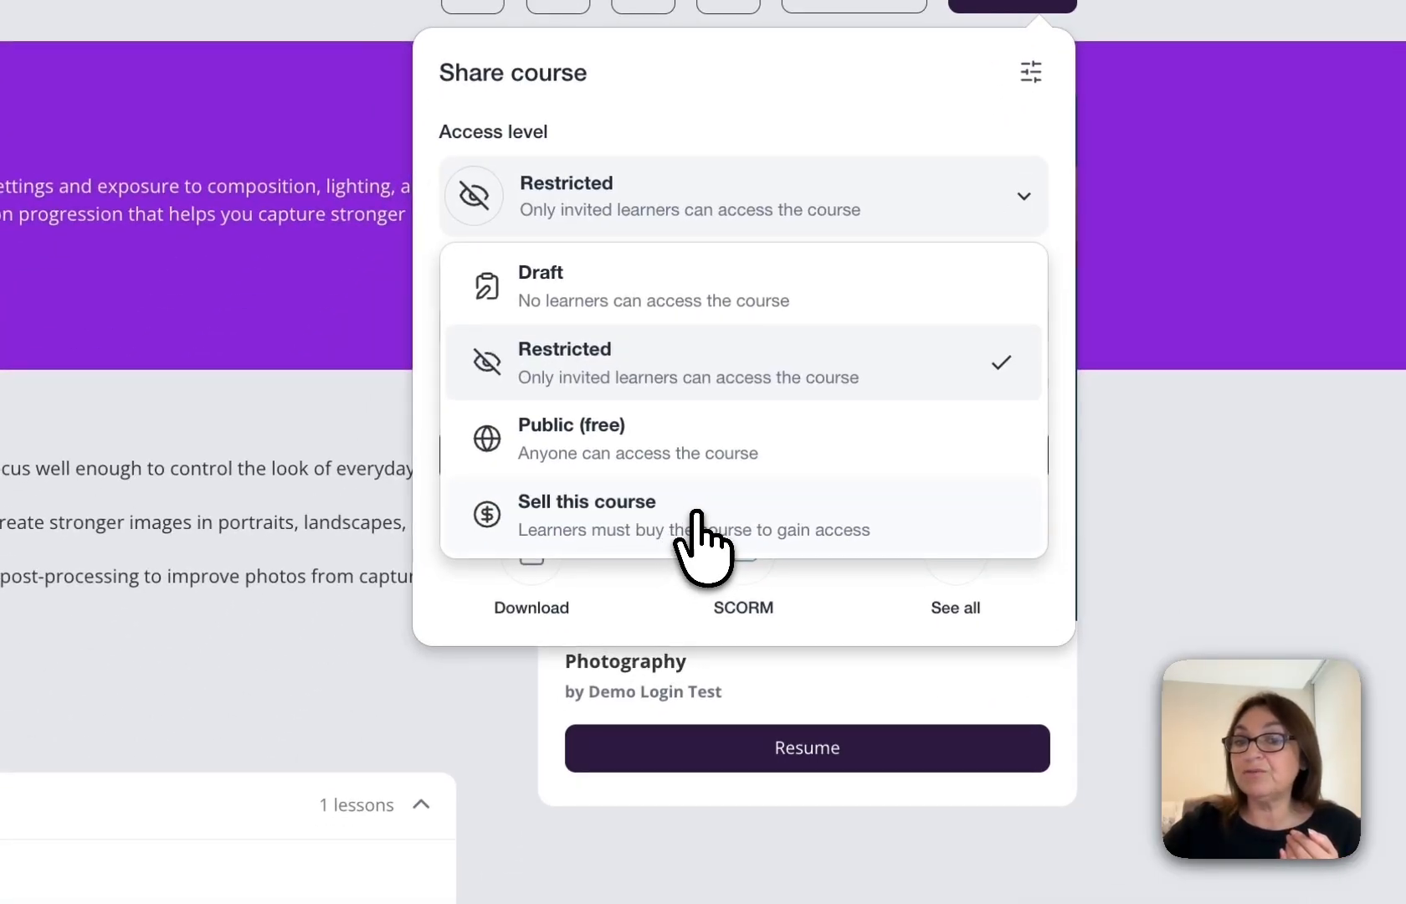
click(689, 509)
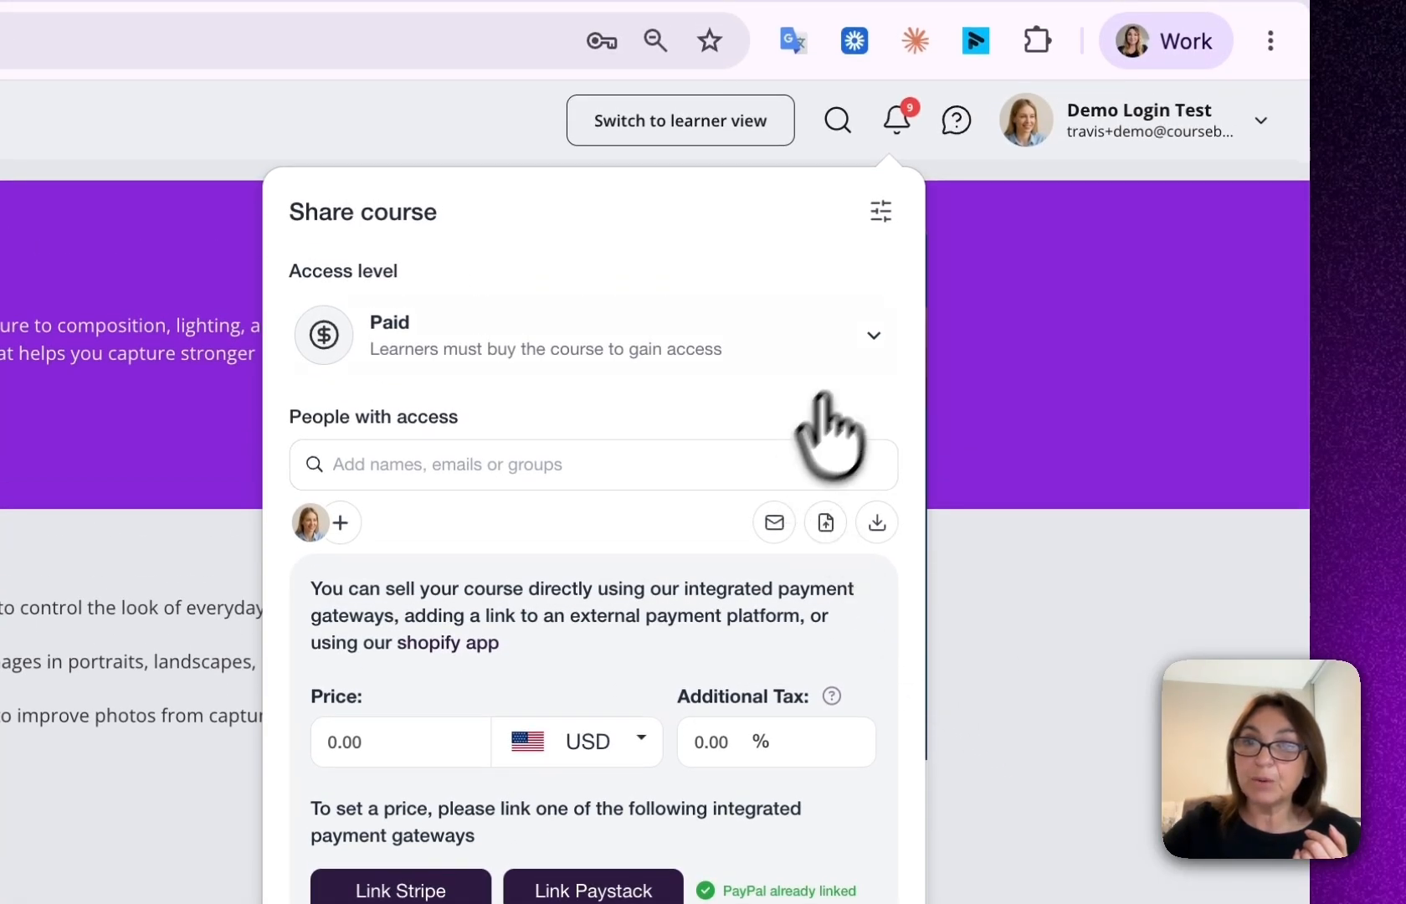
Restore the Photography course's access level to Restricted and close the sharing options.
click(870, 348)
click(638, 498)
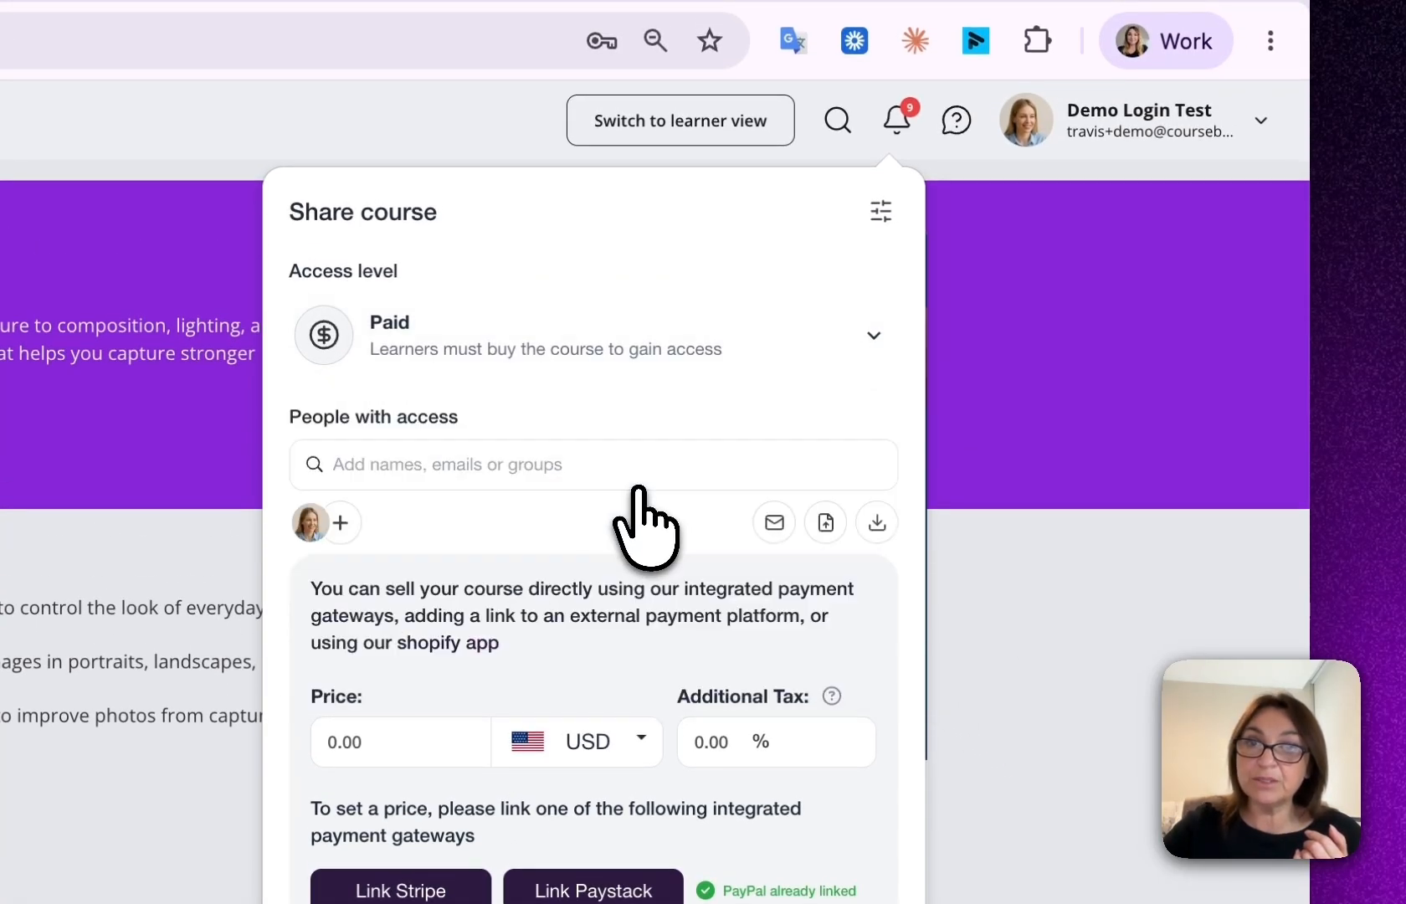
click(1120, 667)
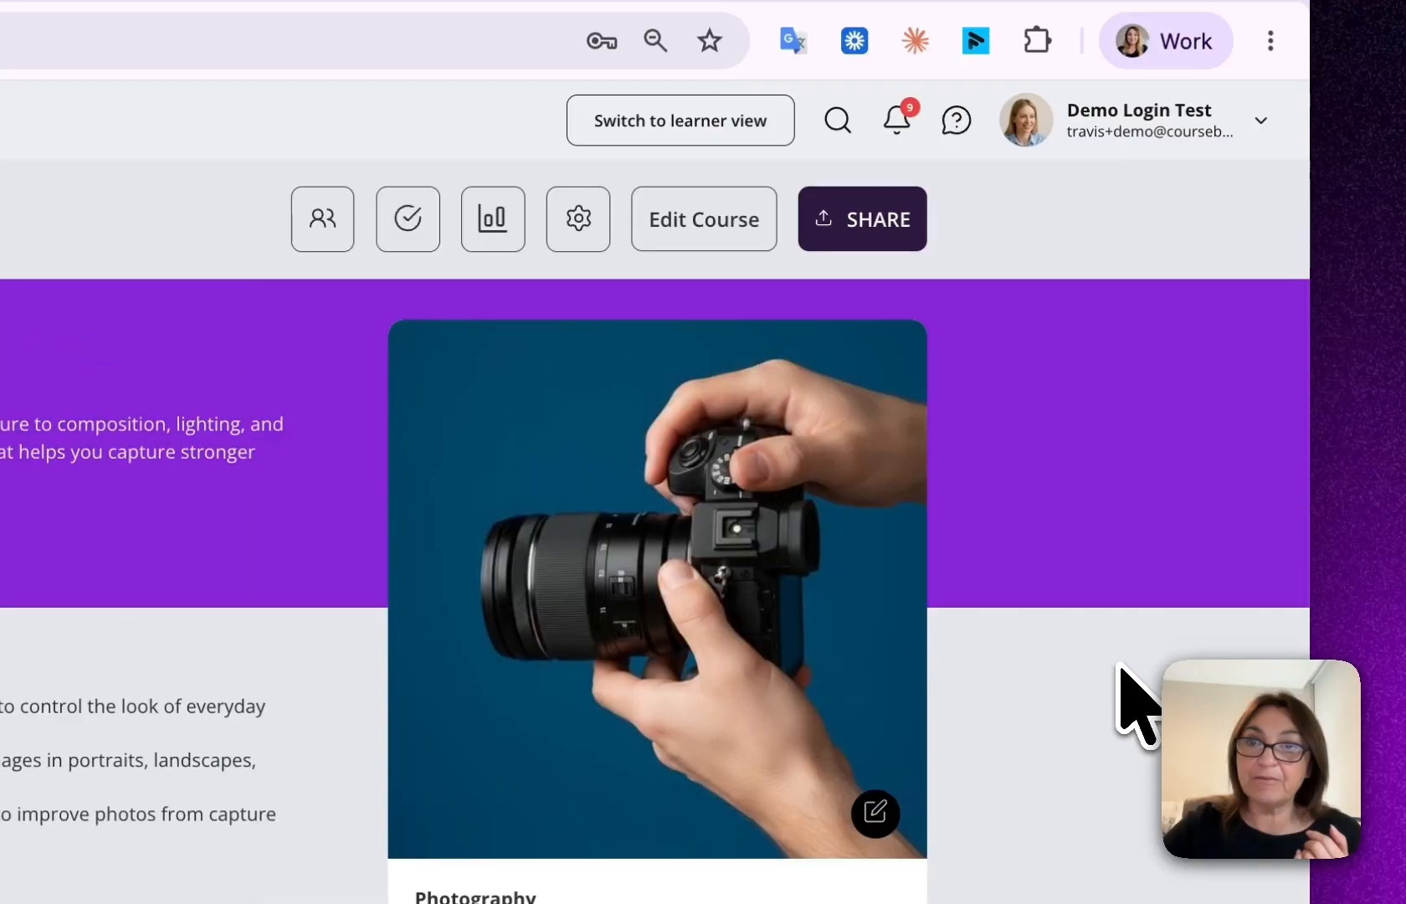
View the Photography course's download formats and the full list of sharing options, including Zapier.
click(877, 228)
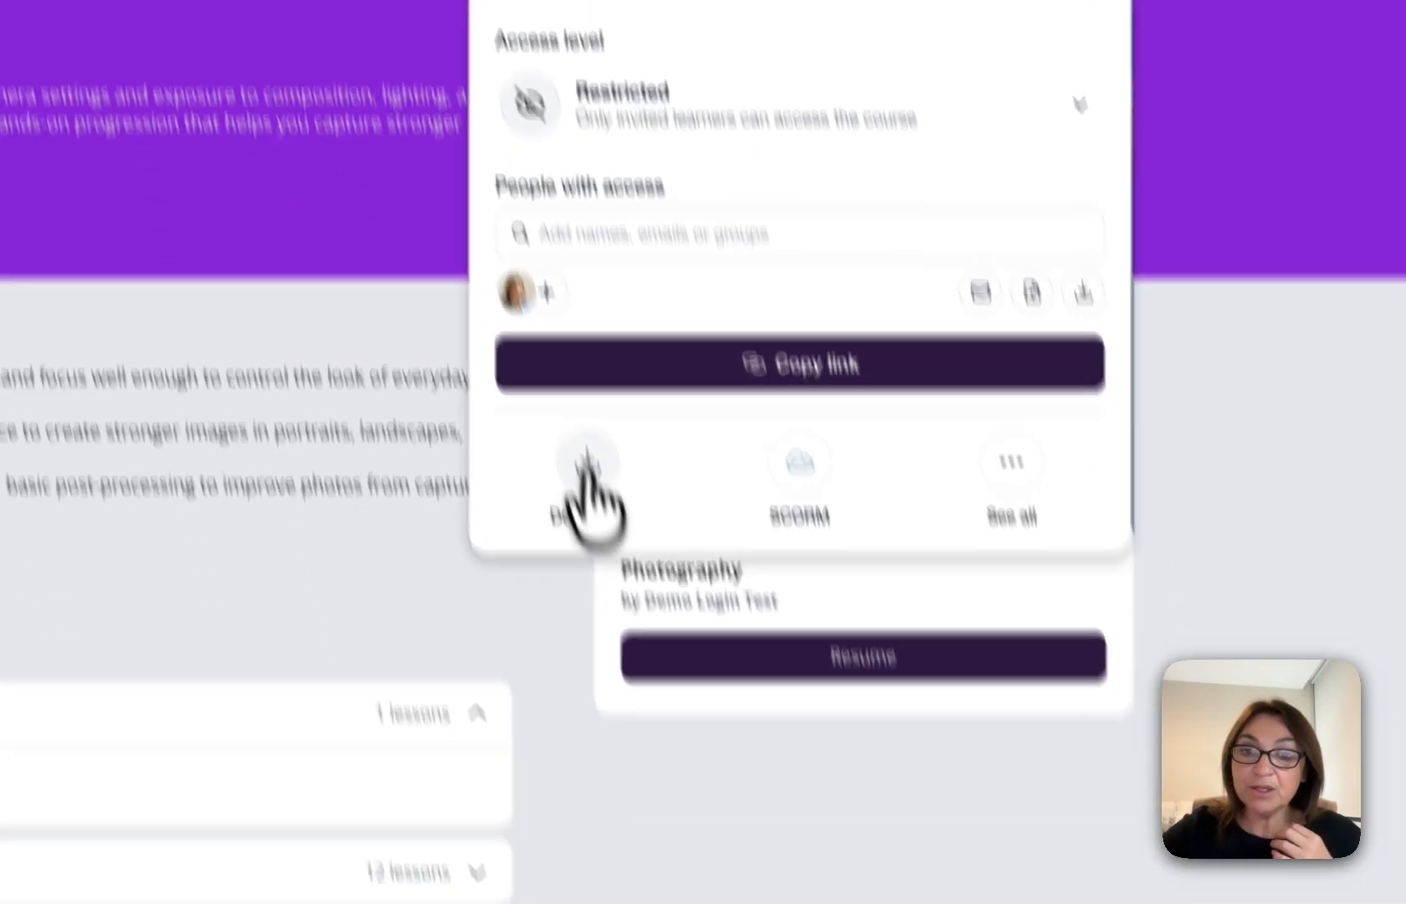
click(642, 695)
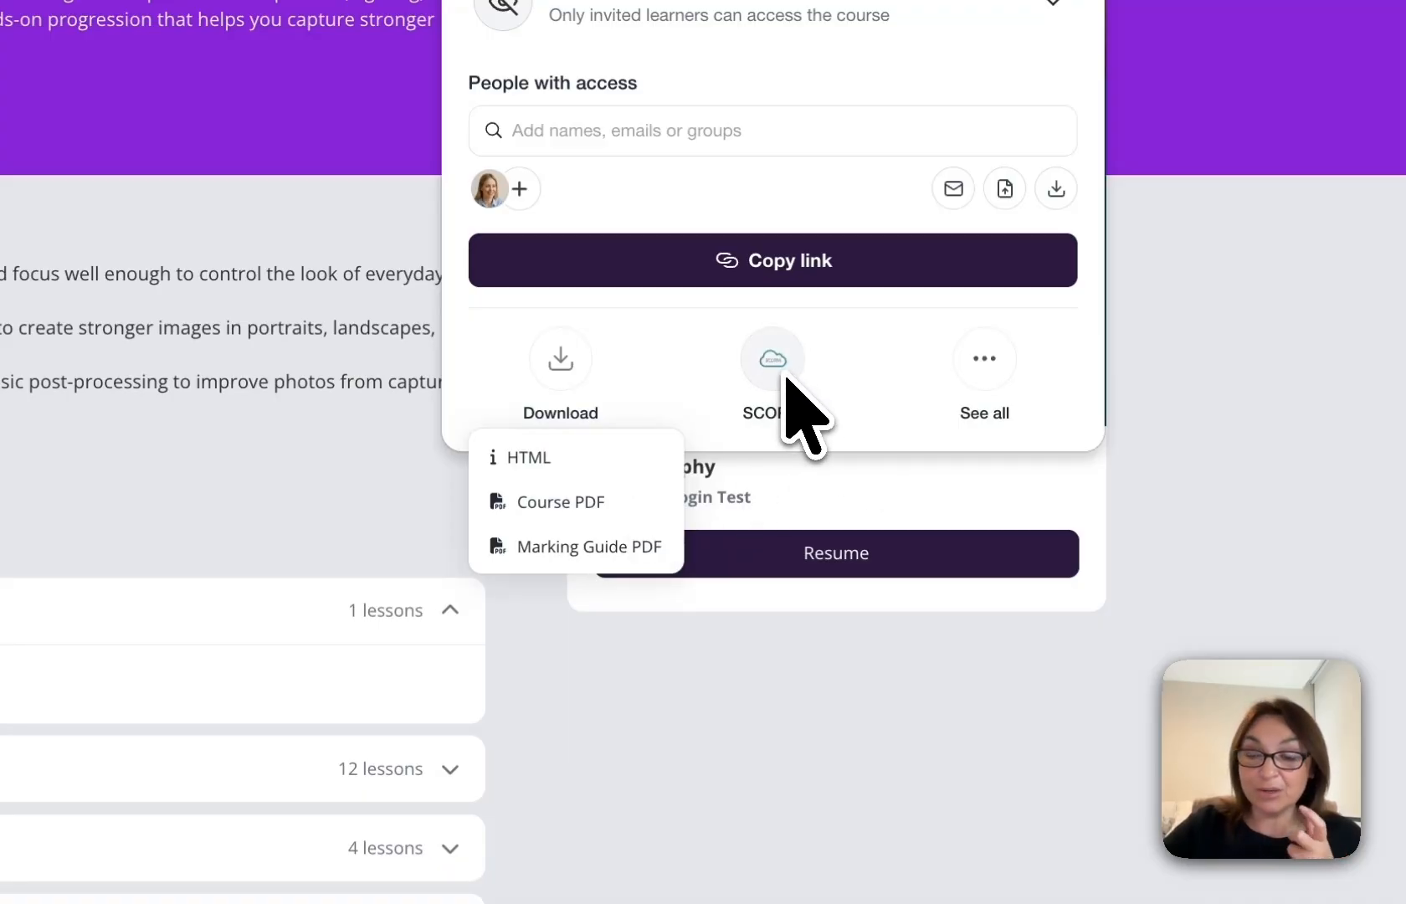
click(984, 360)
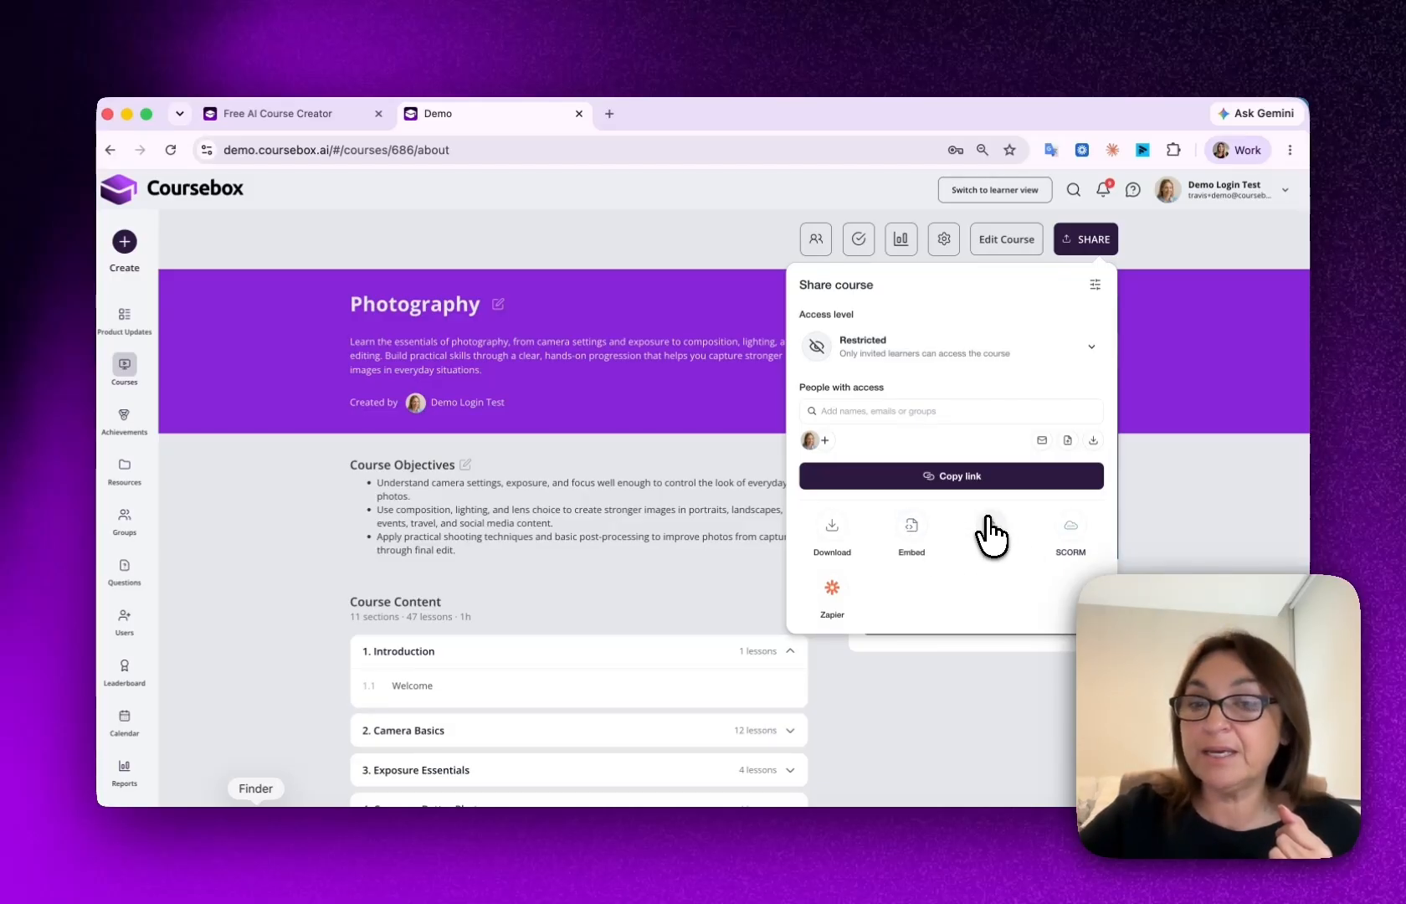
click(832, 588)
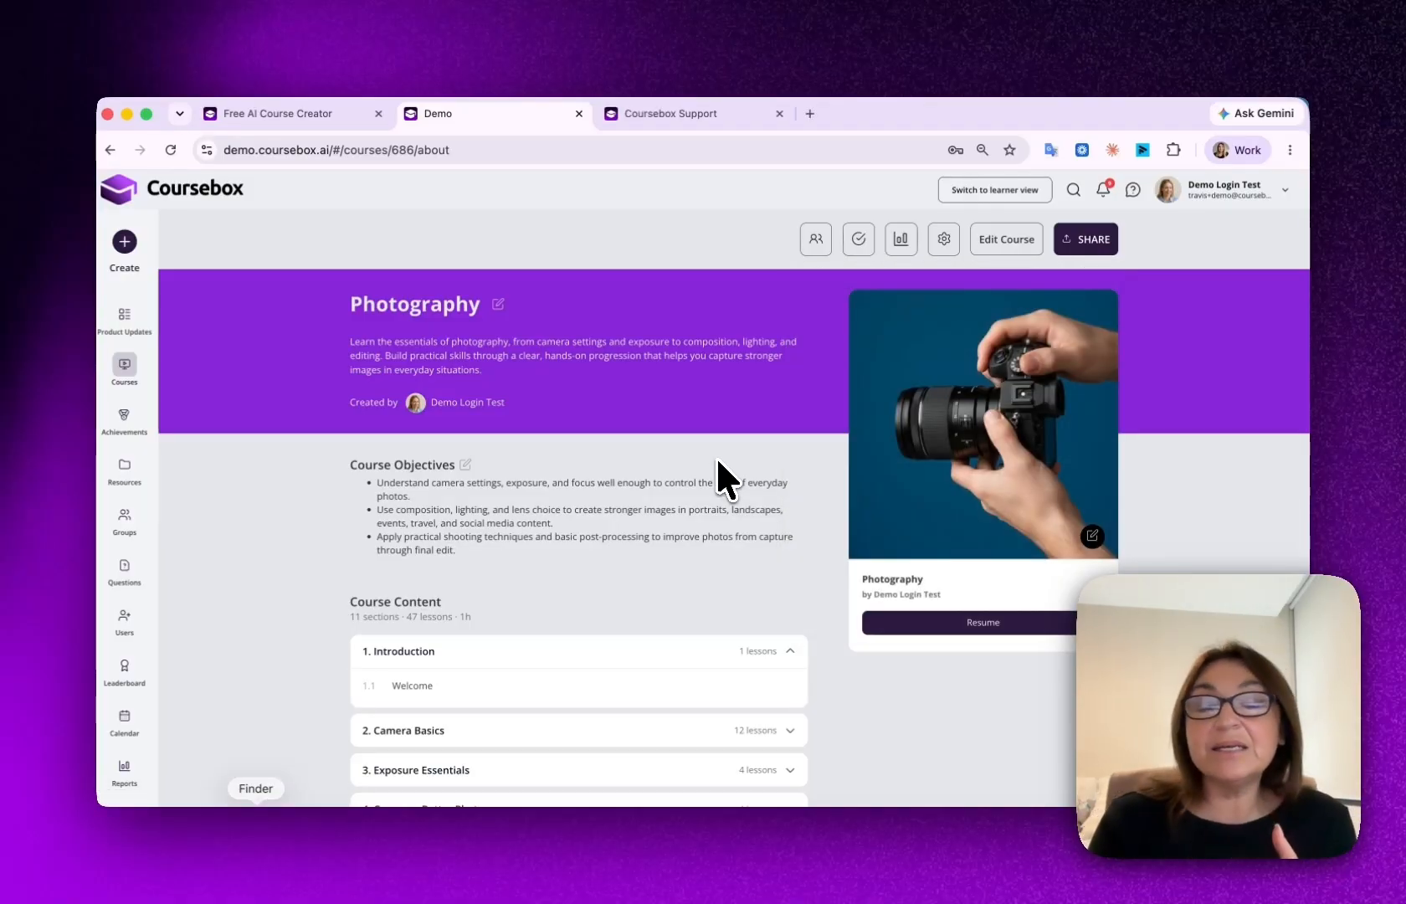
Switch to the Coursebox Support site and show the articles under Getting Started.
click(684, 113)
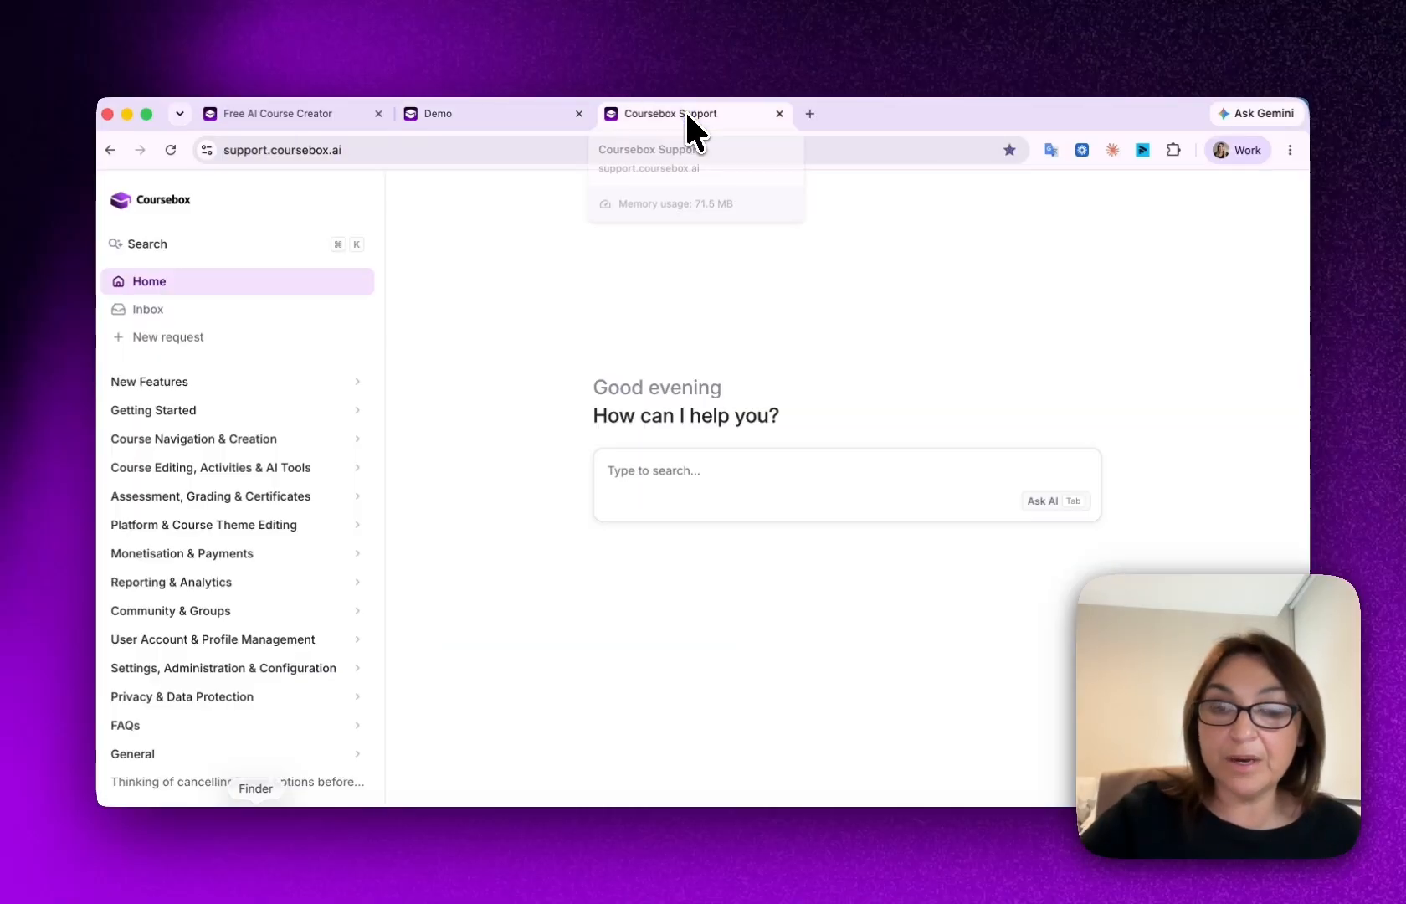
click(222, 412)
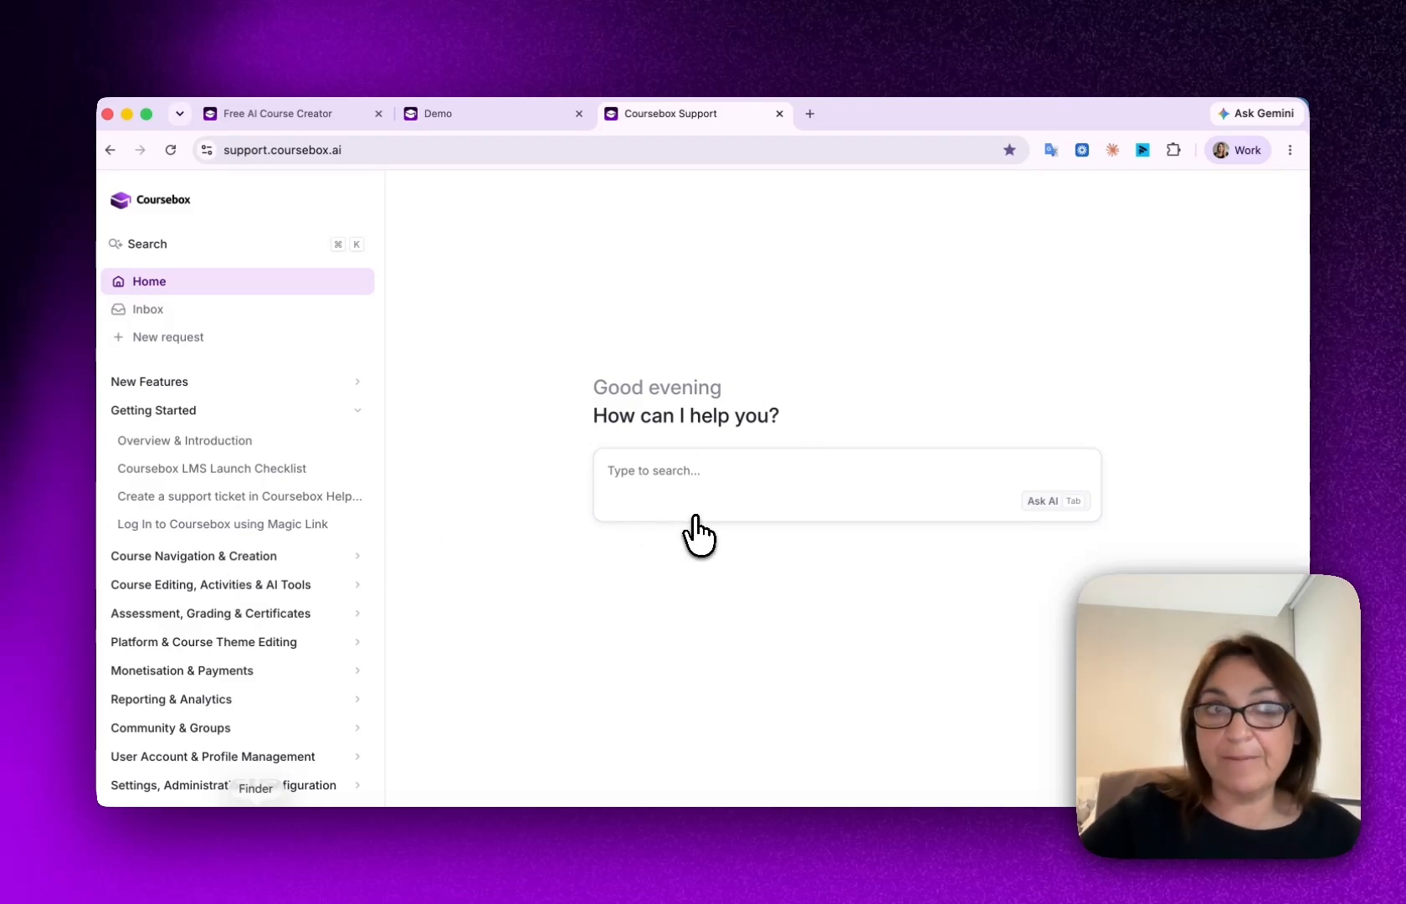
Return to the demo portal and open the account's profile page.
click(437, 113)
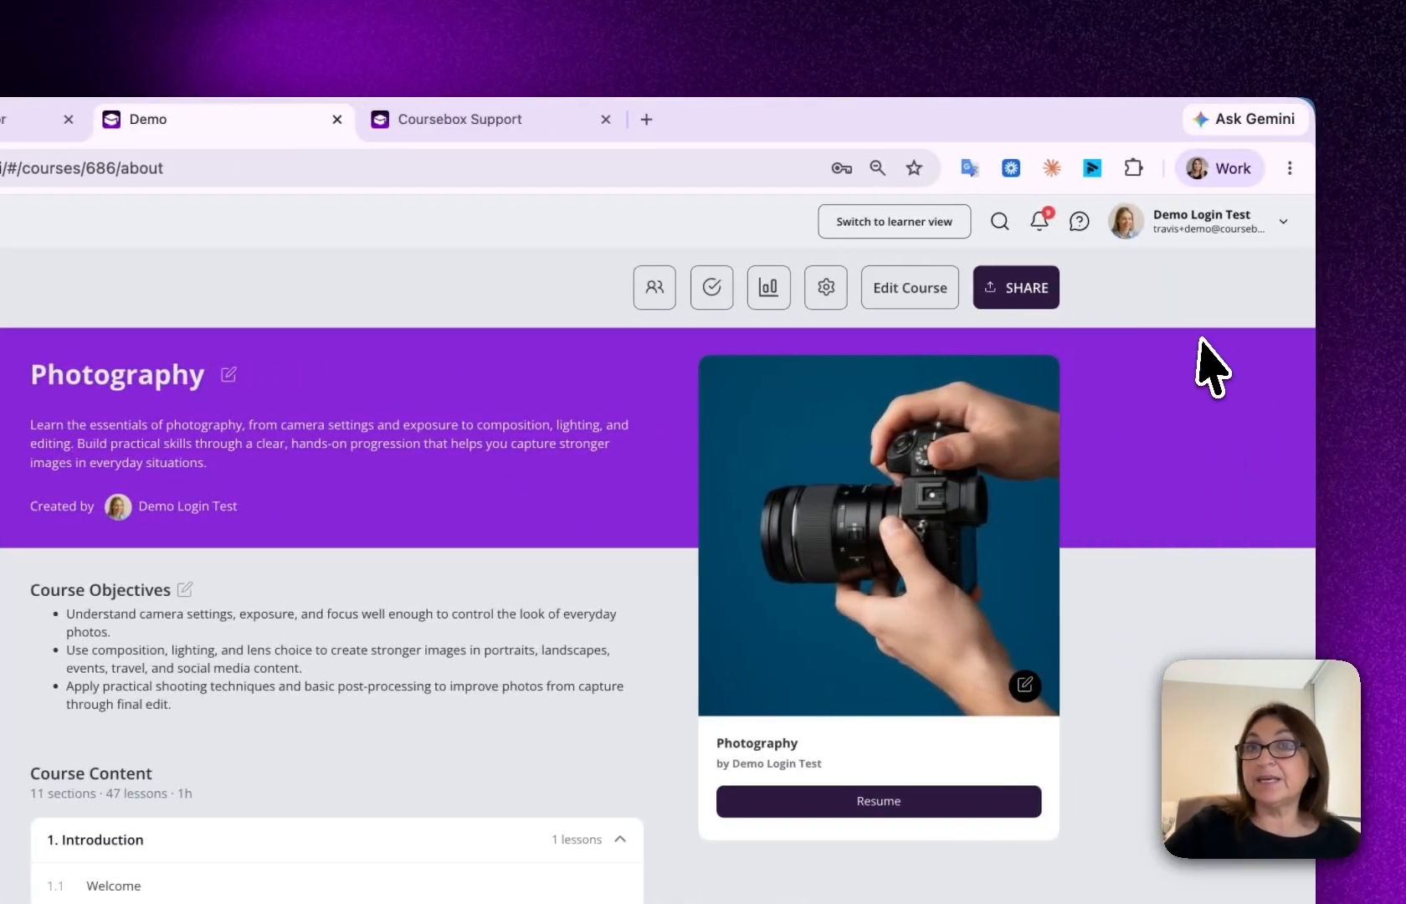
click(1181, 228)
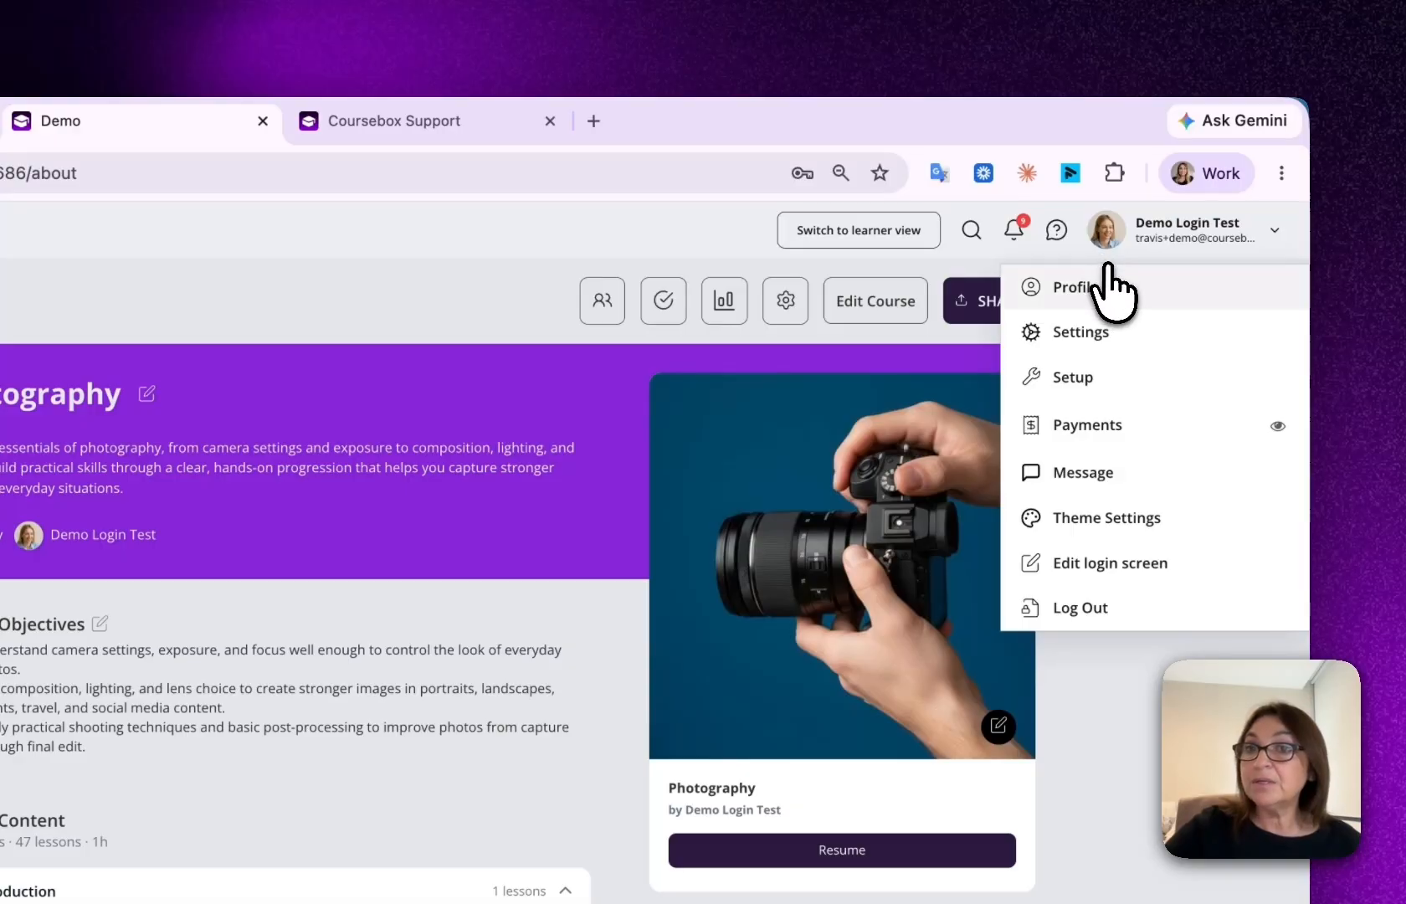
click(1098, 290)
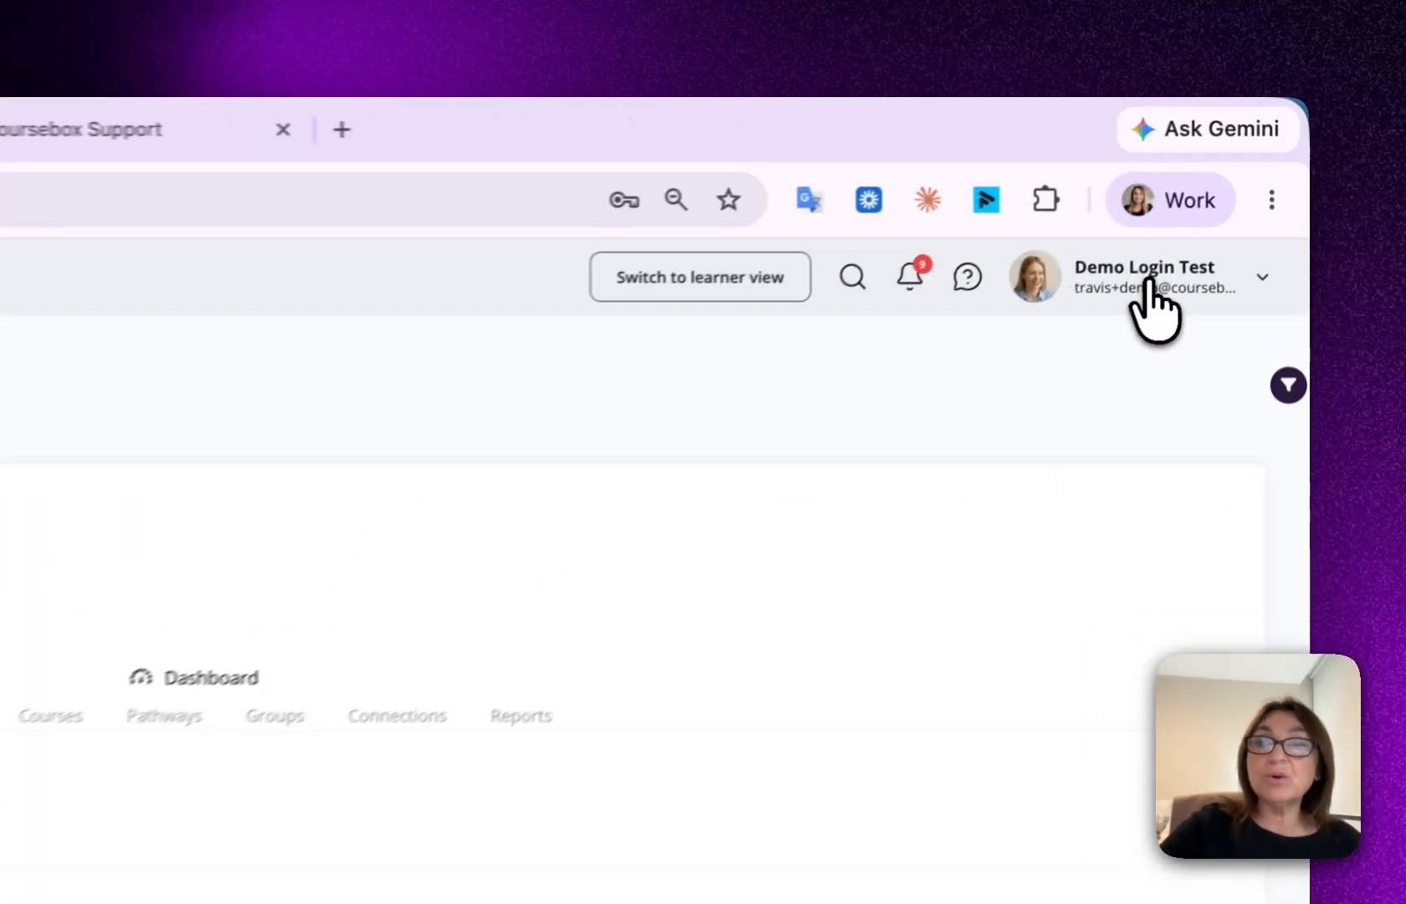
Open the portal settings and review the Main Language list and Google Translate options.
click(1223, 189)
click(1168, 255)
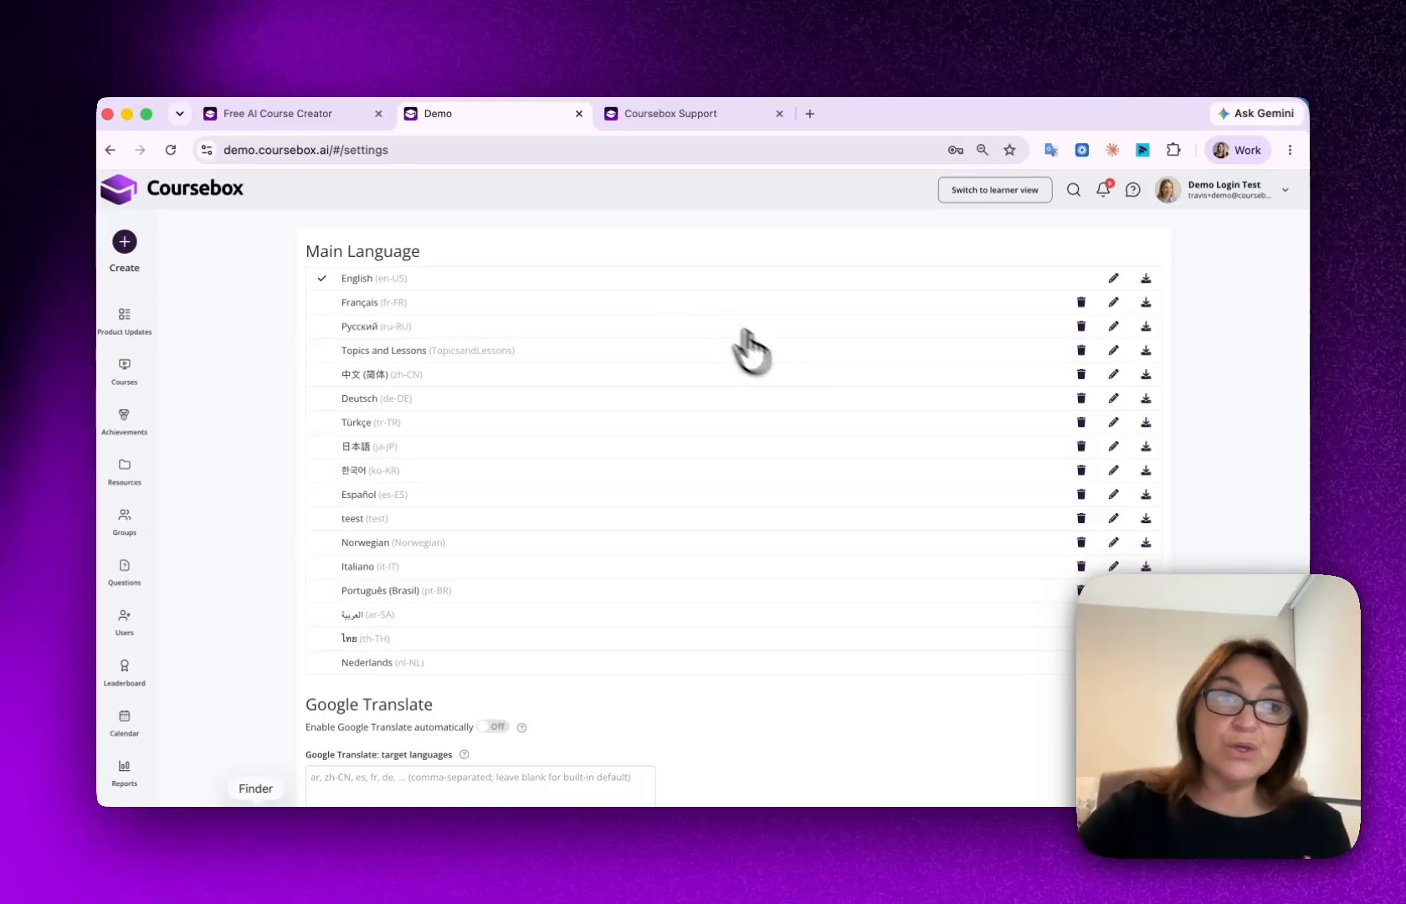
scroll(626, 490, down, 5)
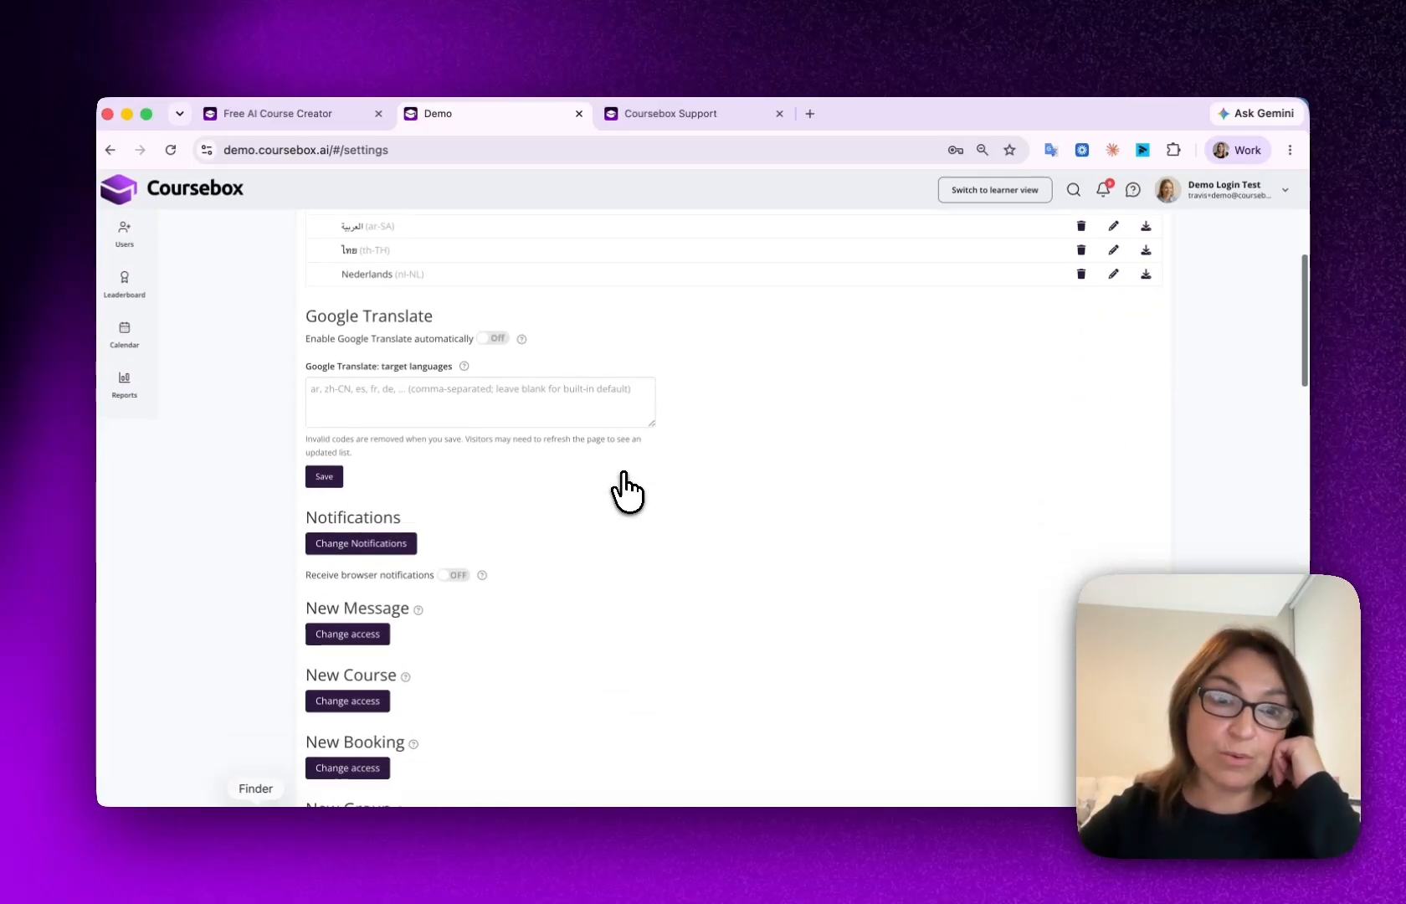
scroll(626, 489, down, 1)
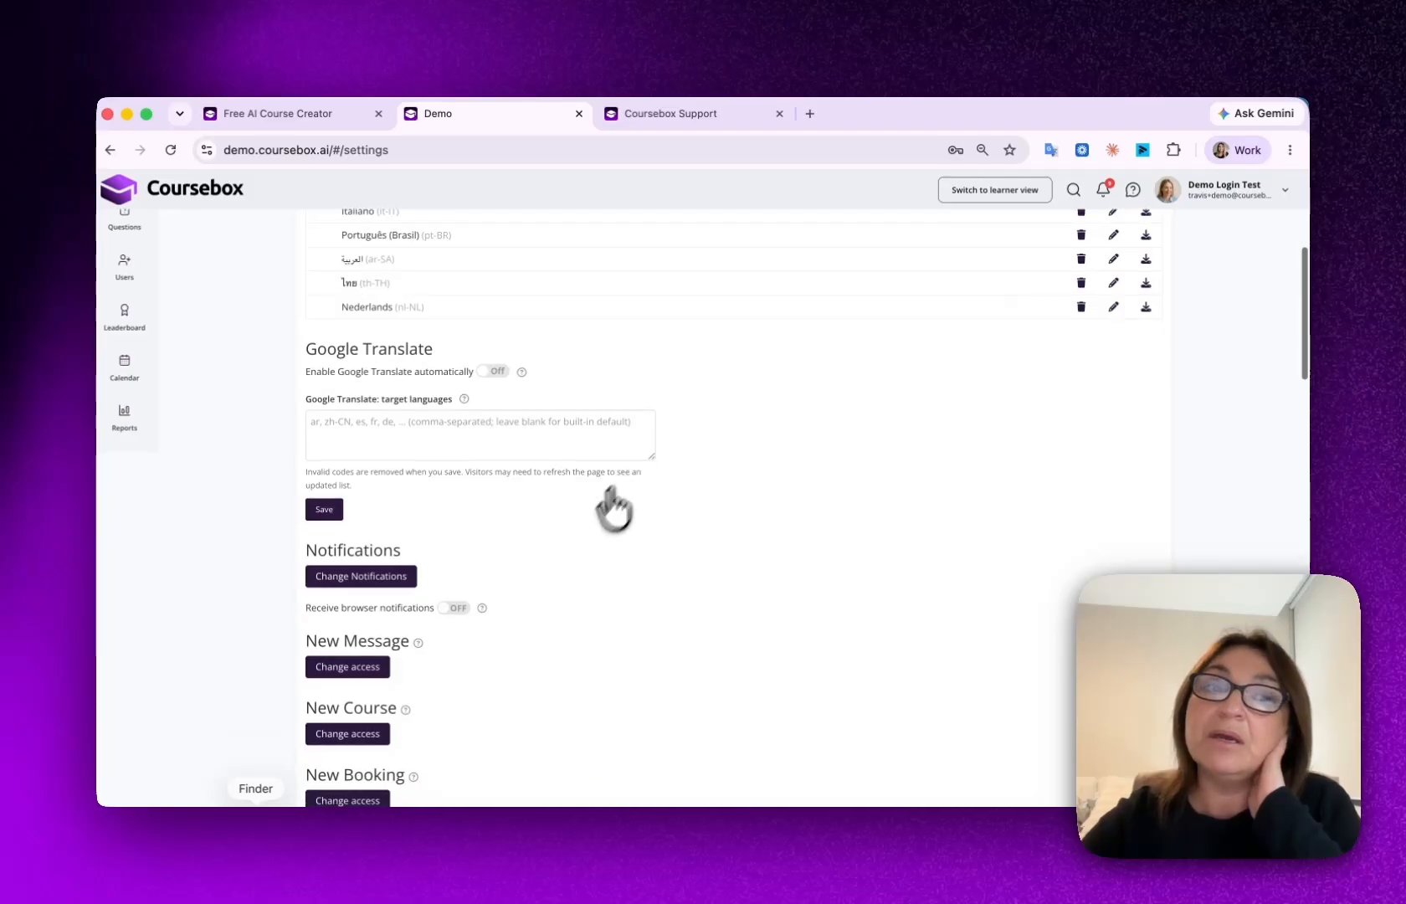
Show the notification settings with the General group expanded, and review the access sections from New Message to News Posts.
scroll(559, 590, down, 4)
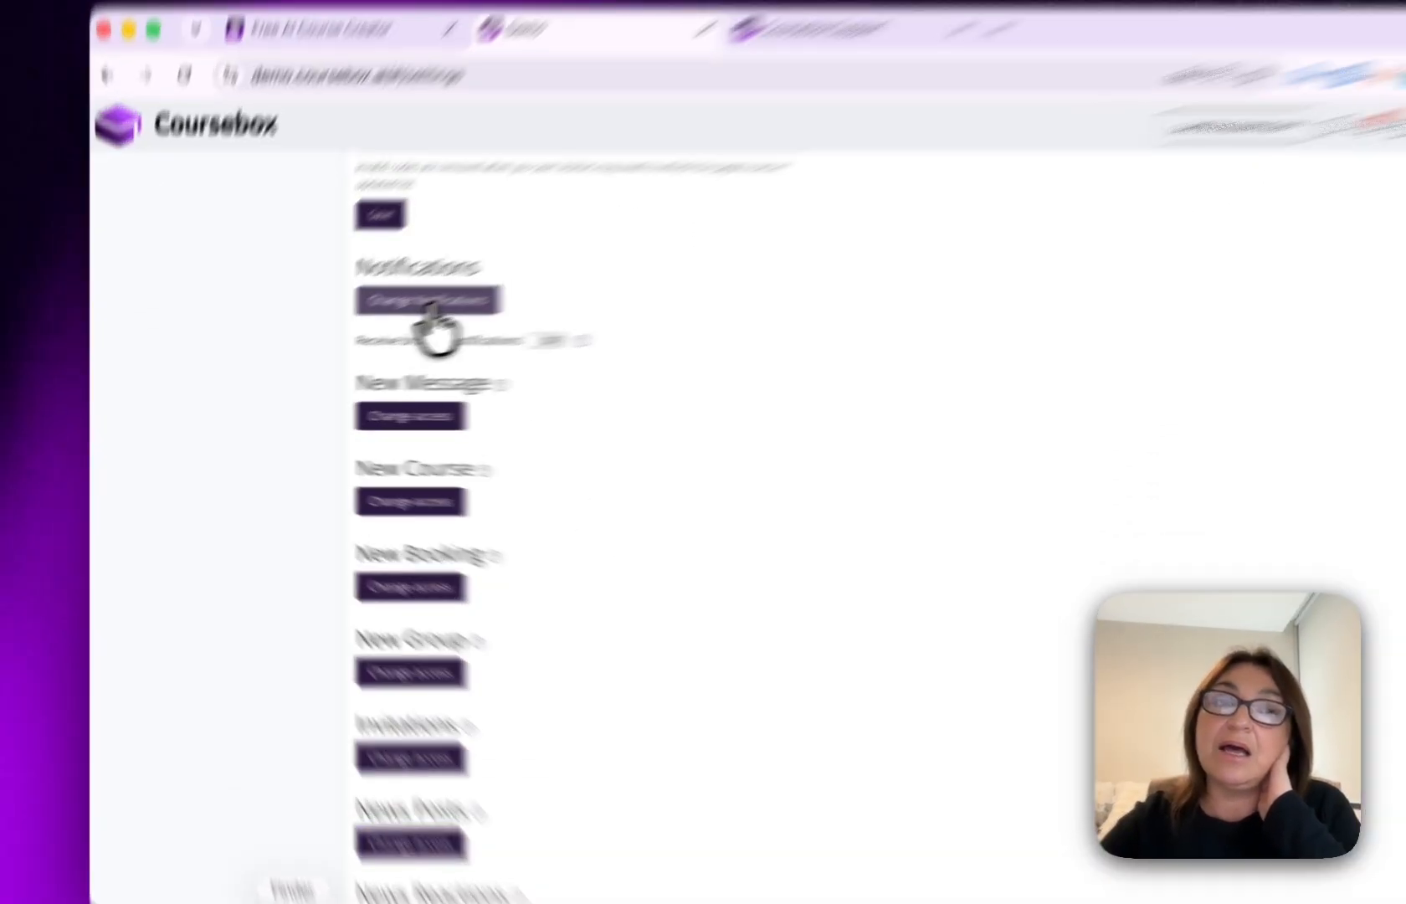
click(428, 301)
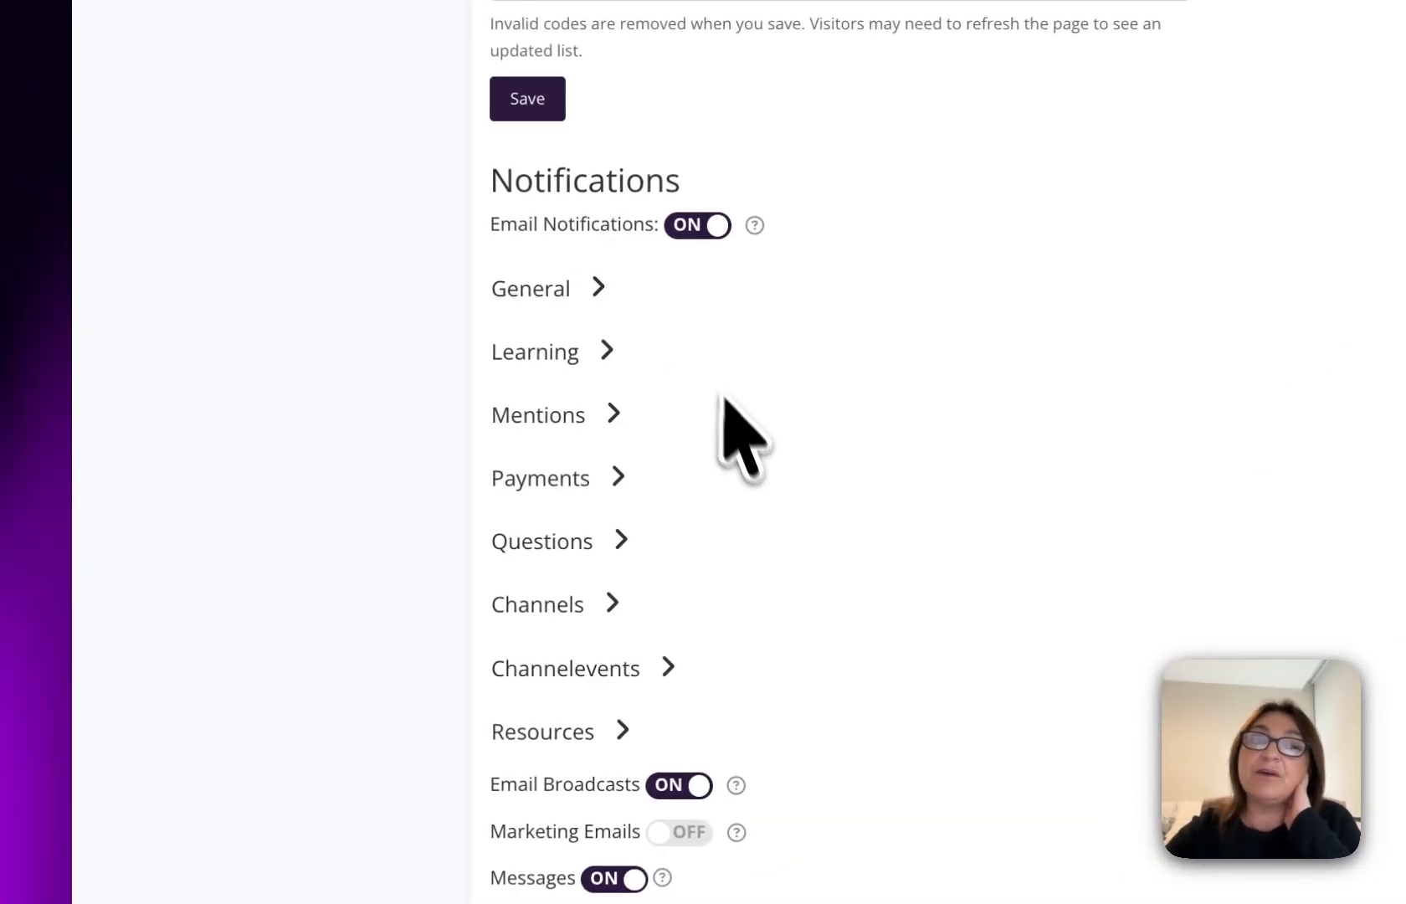
click(534, 295)
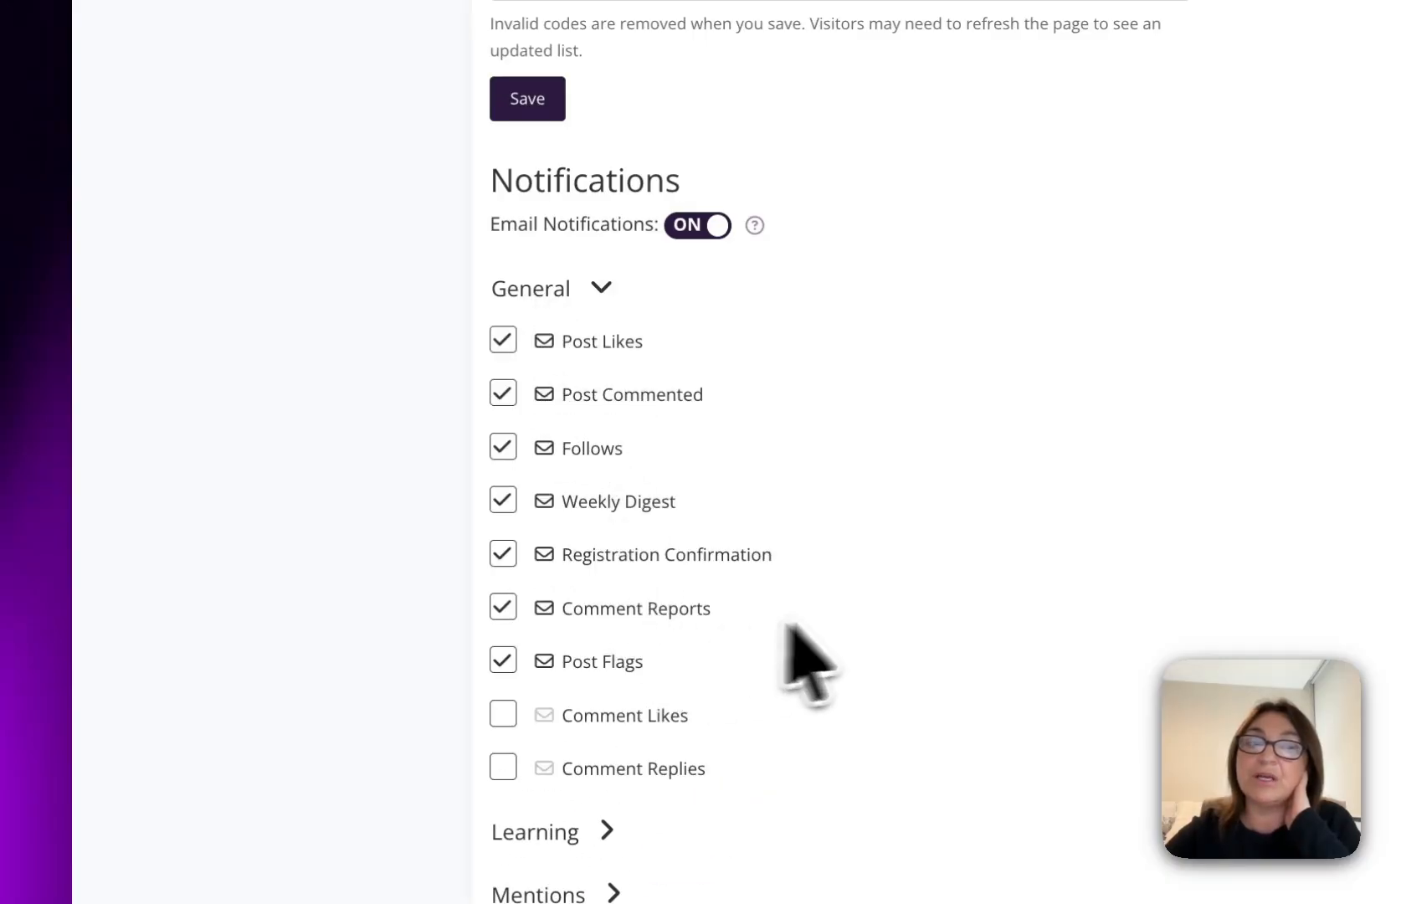
scroll(565, 549, down, 4)
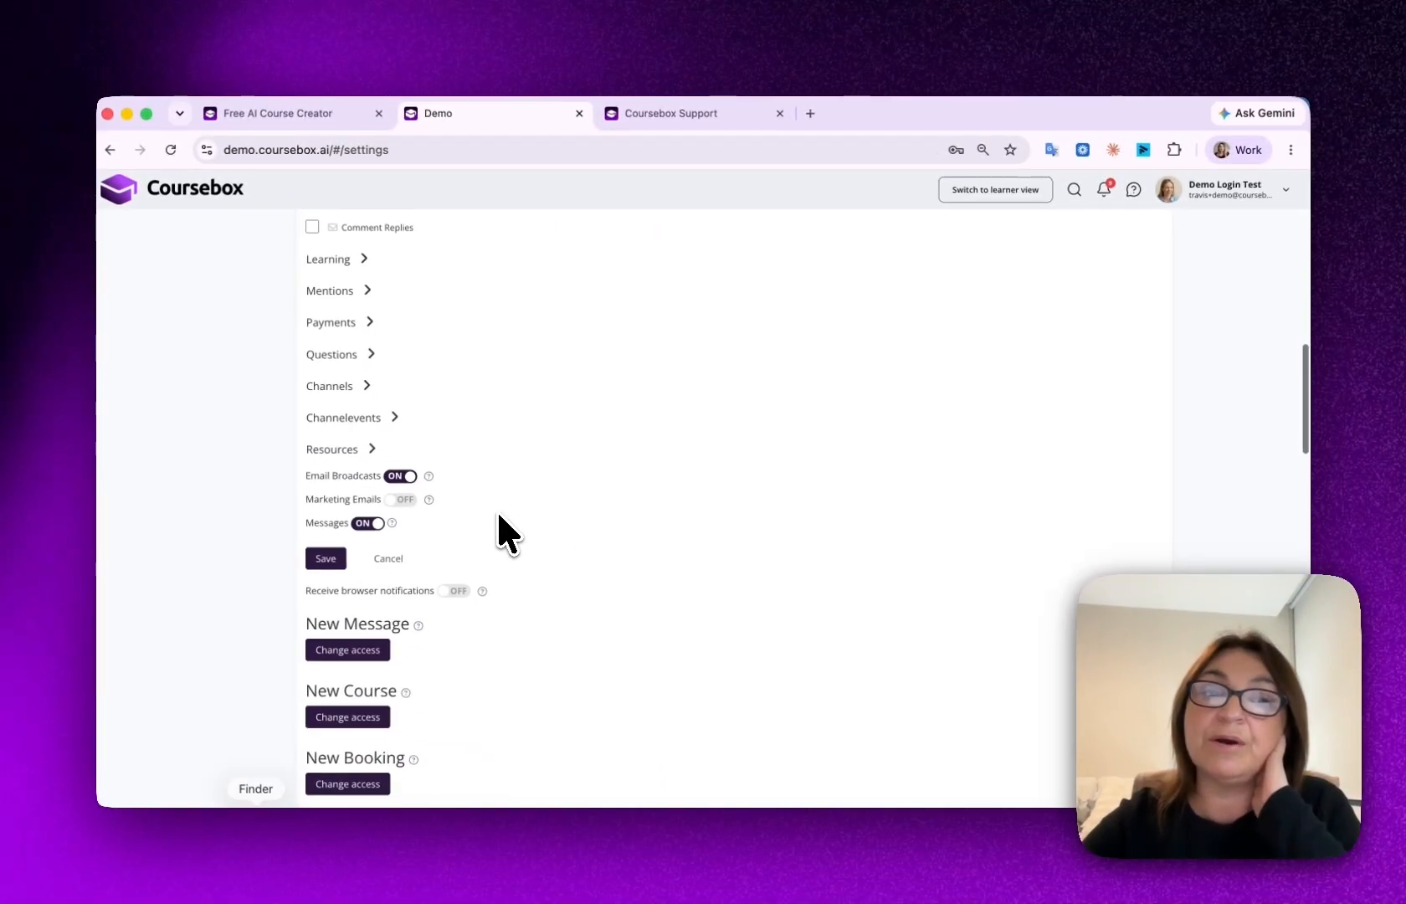
scroll(499, 515, down, 5)
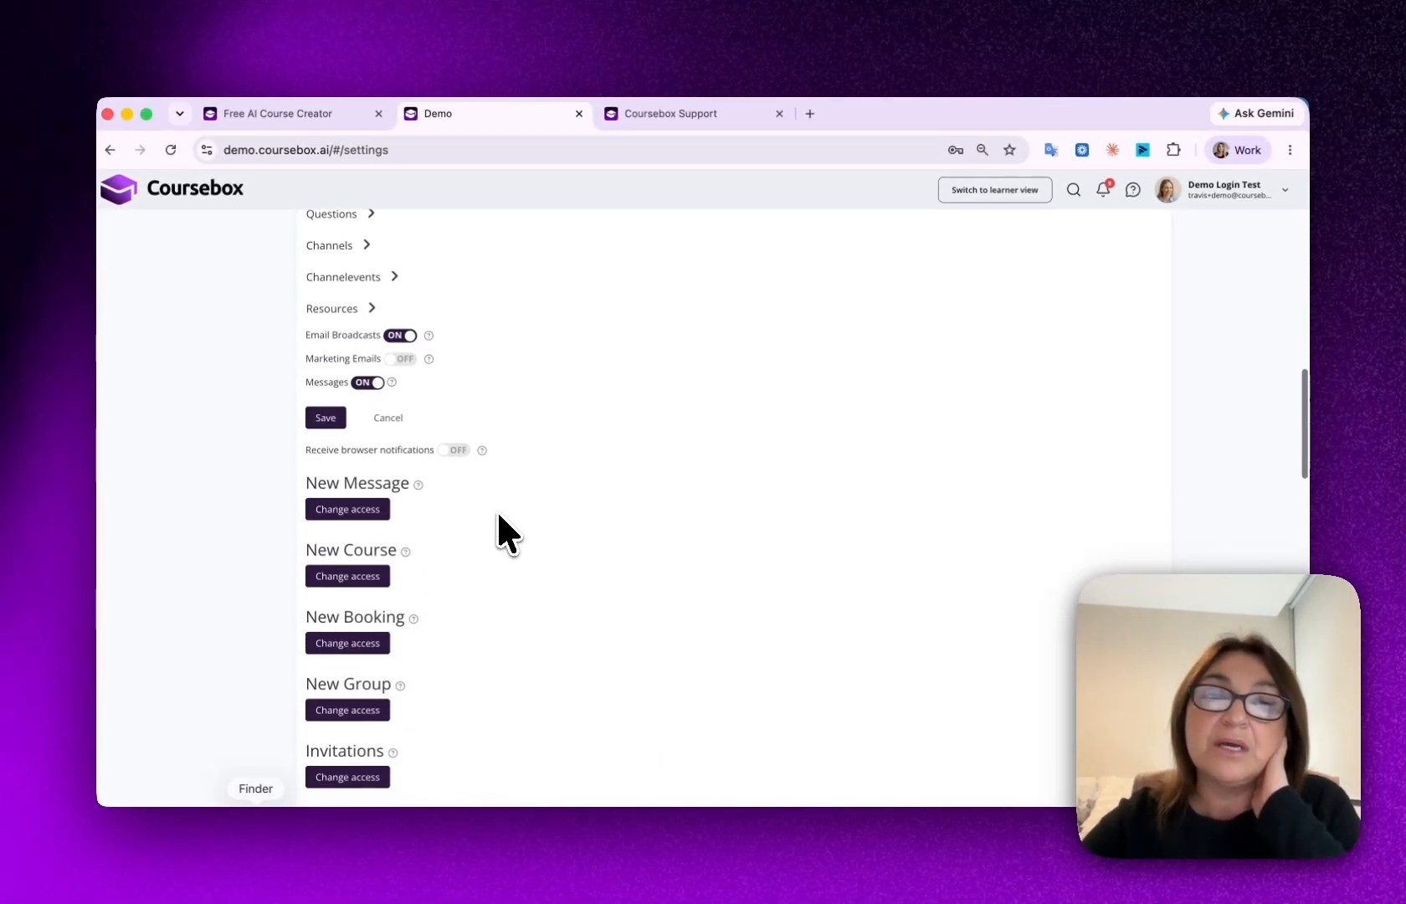
scroll(492, 507, down, 1)
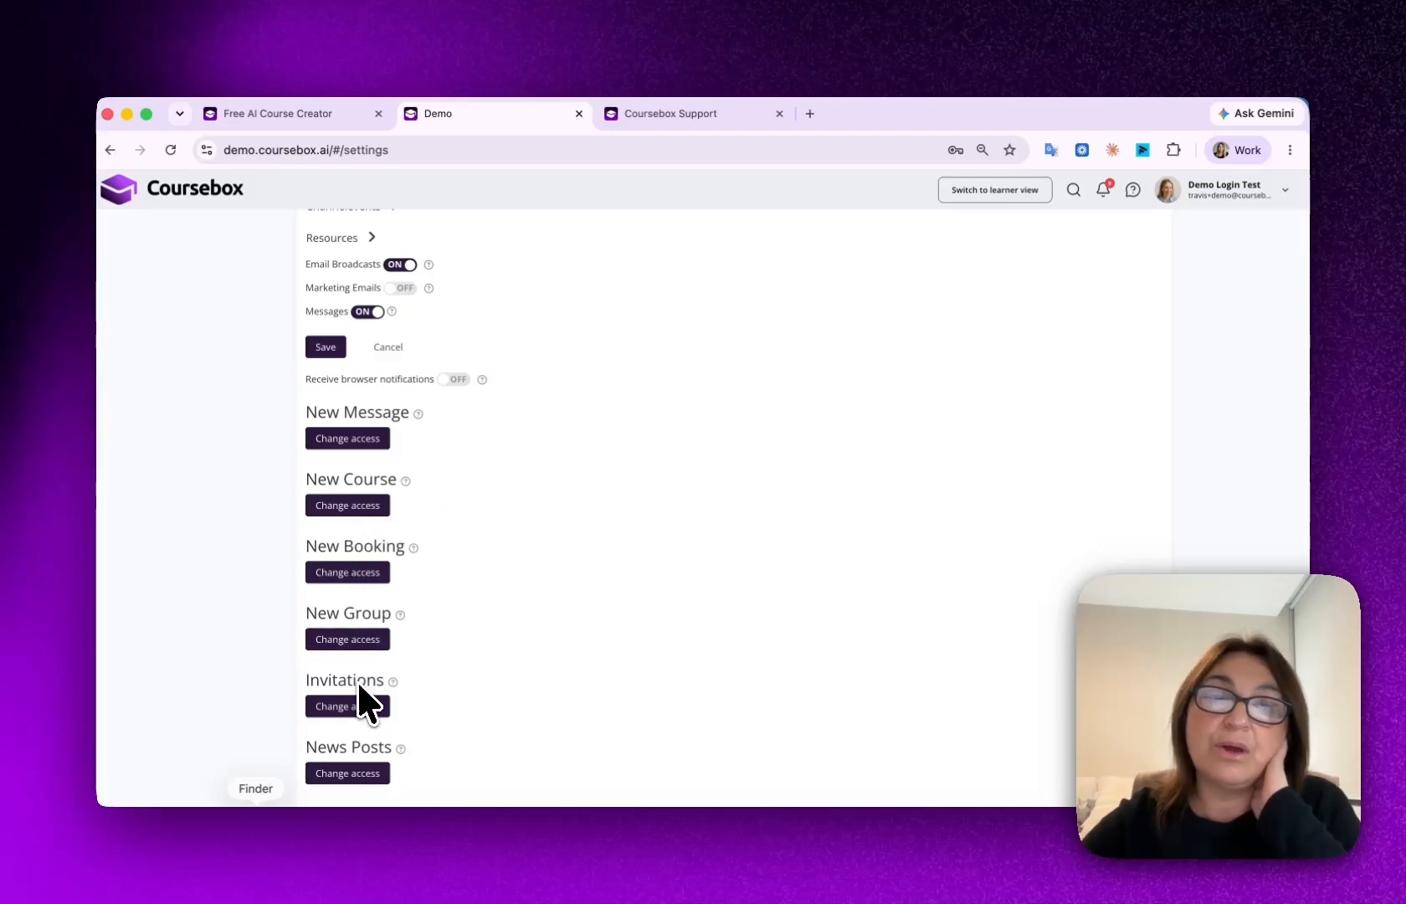
Display the visibility options for the Left menu entries in the portal settings and review them.
scroll(354, 712, down, 12)
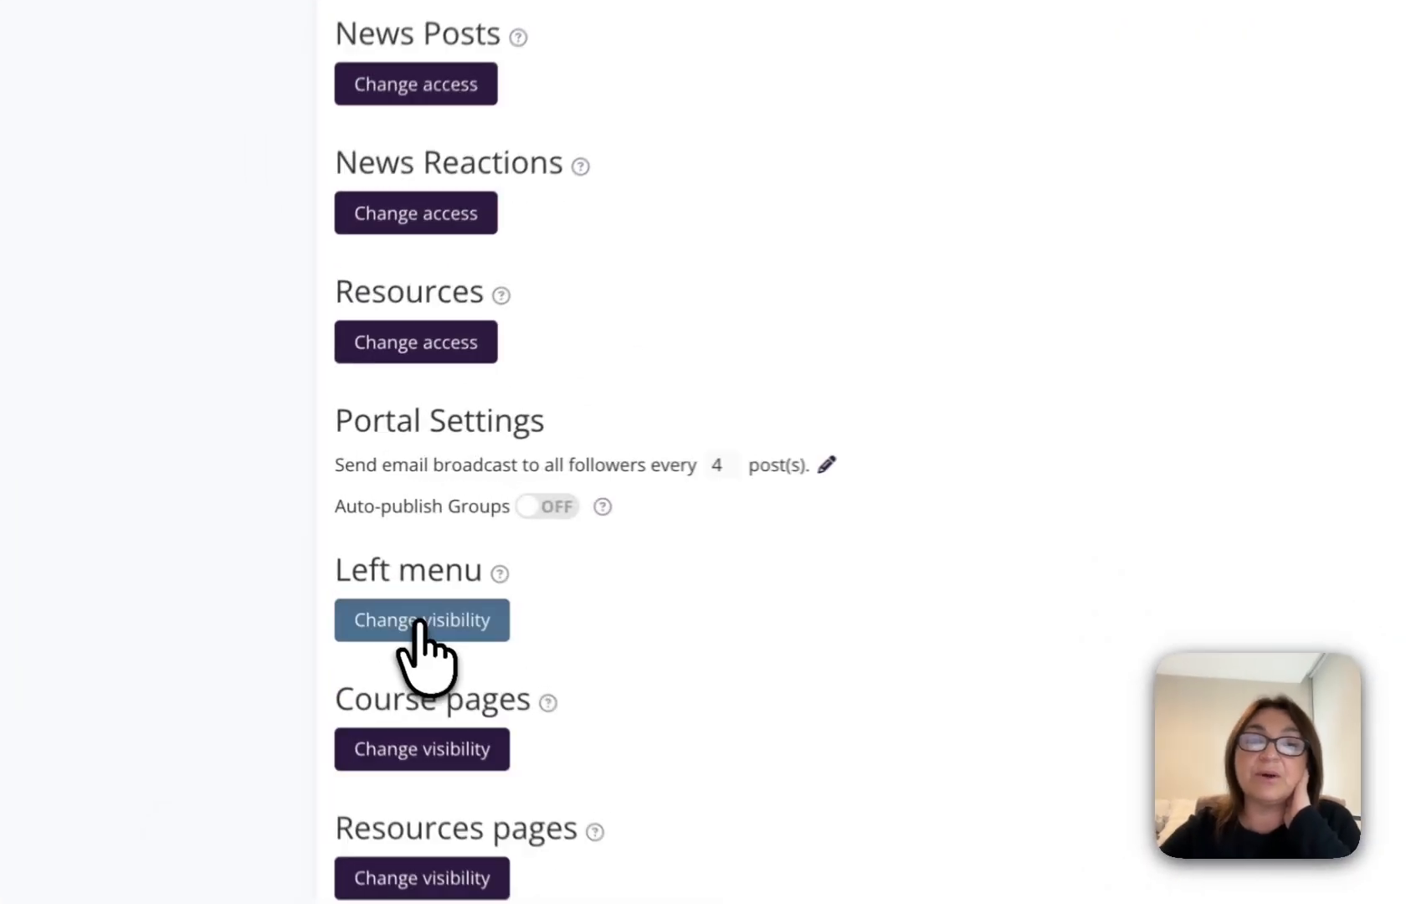
click(351, 548)
scroll(1000, 448, down, 2)
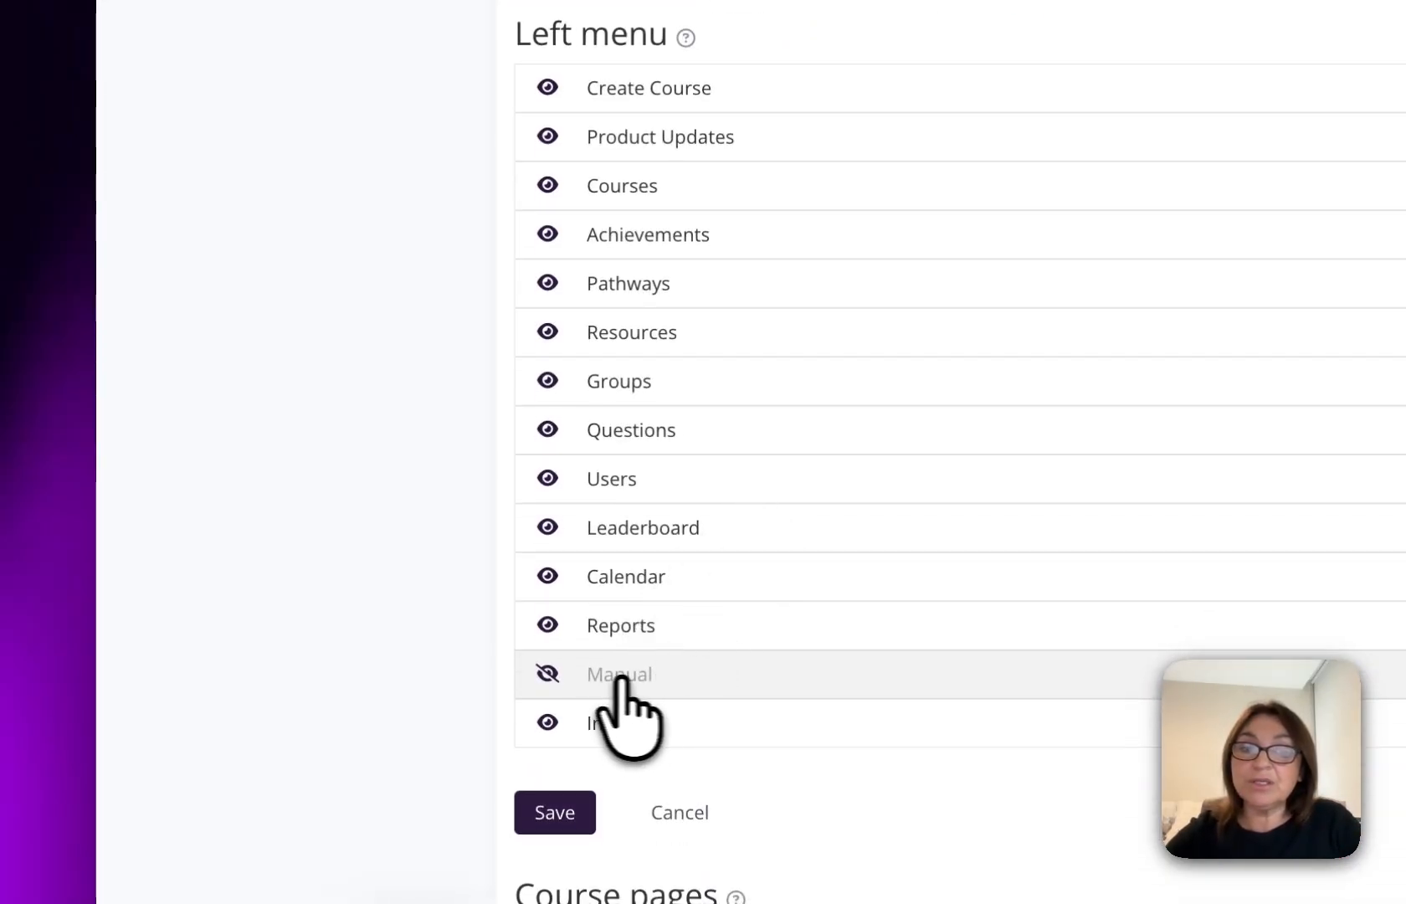
scroll(335, 334, up, 3)
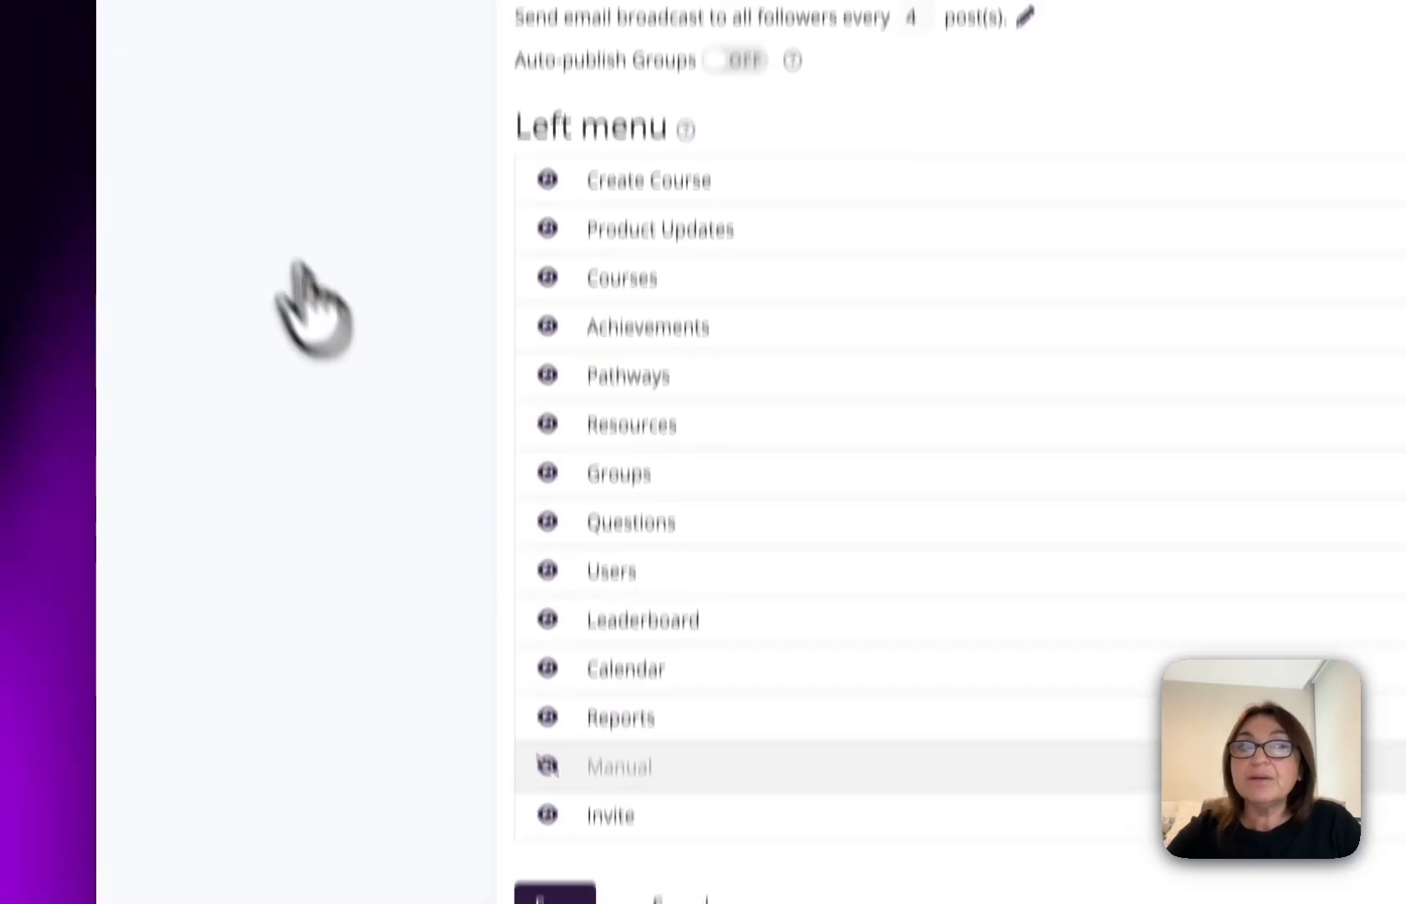
scroll(581, 707, down, 4)
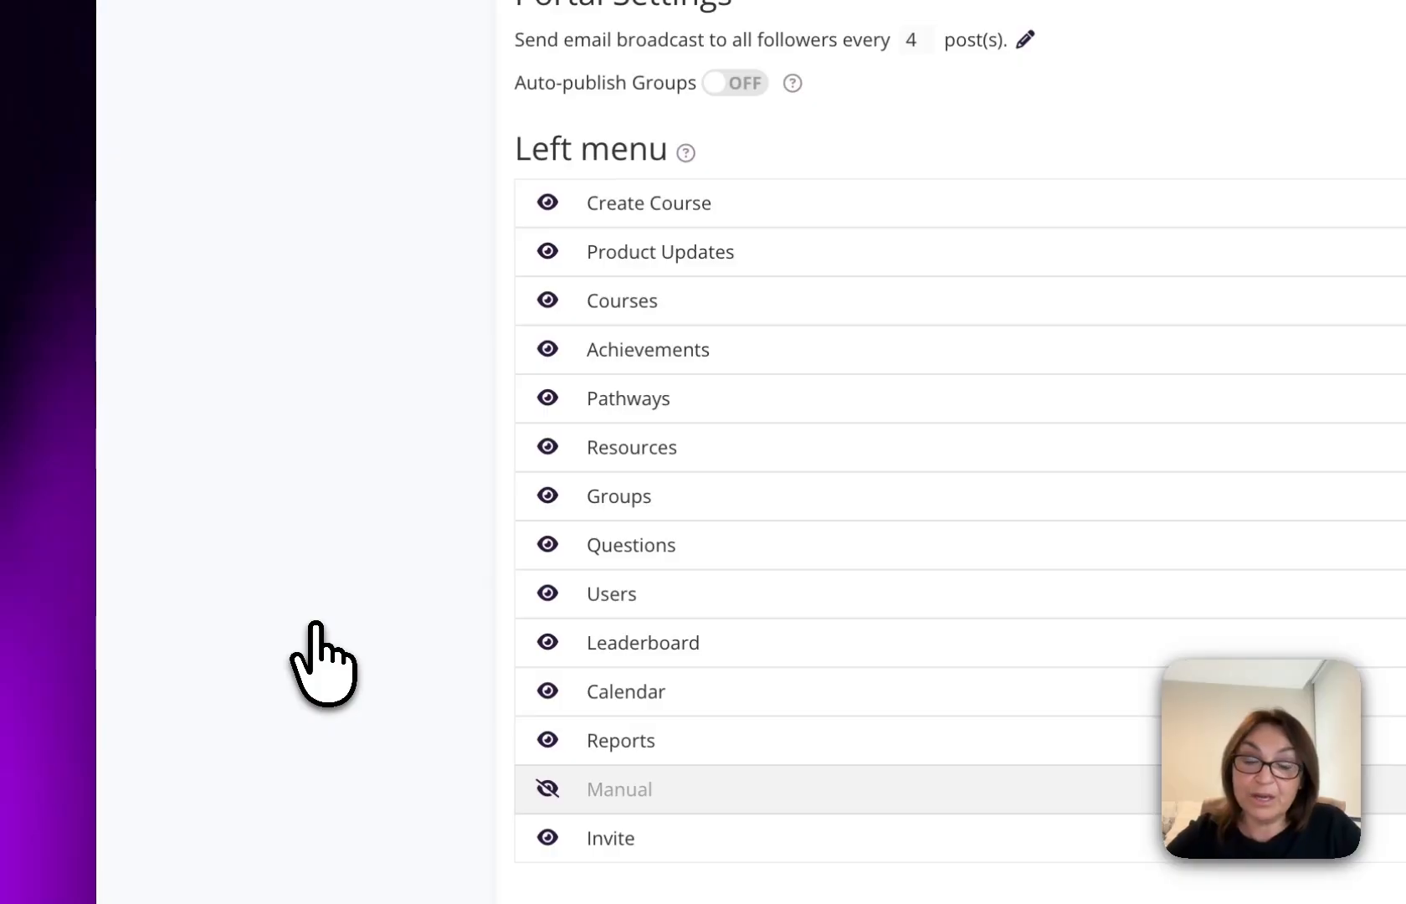
Examine the remaining portal settings, from Course pages and Customise Emails to Open API, Manage Account and Header and Footer Configuration.
scroll(833, 527, down, 5)
scroll(842, 487, down, 3)
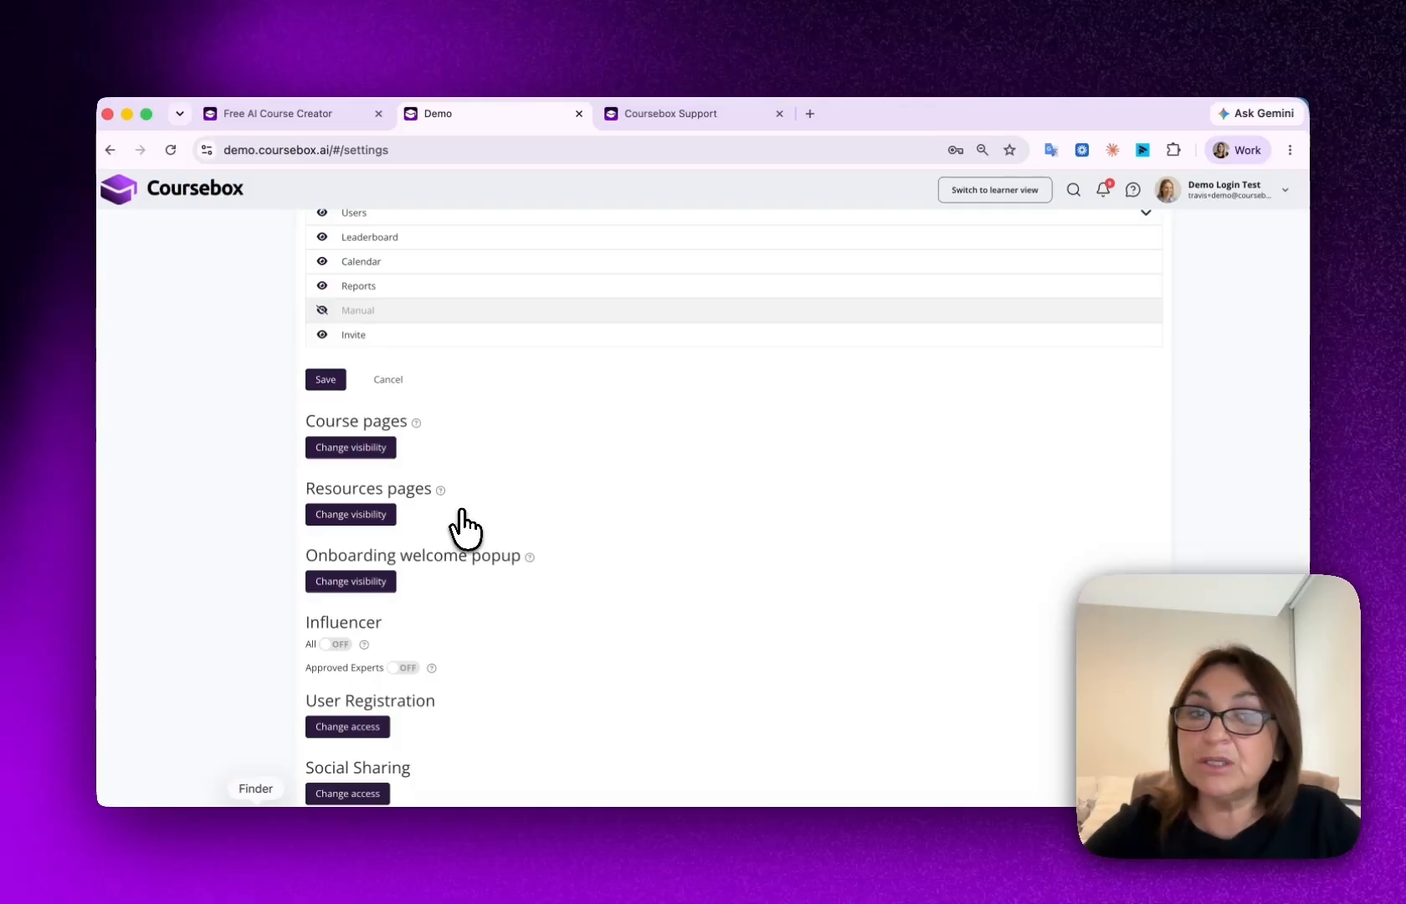
scroll(502, 619, down, 2)
scroll(503, 600, down, 1)
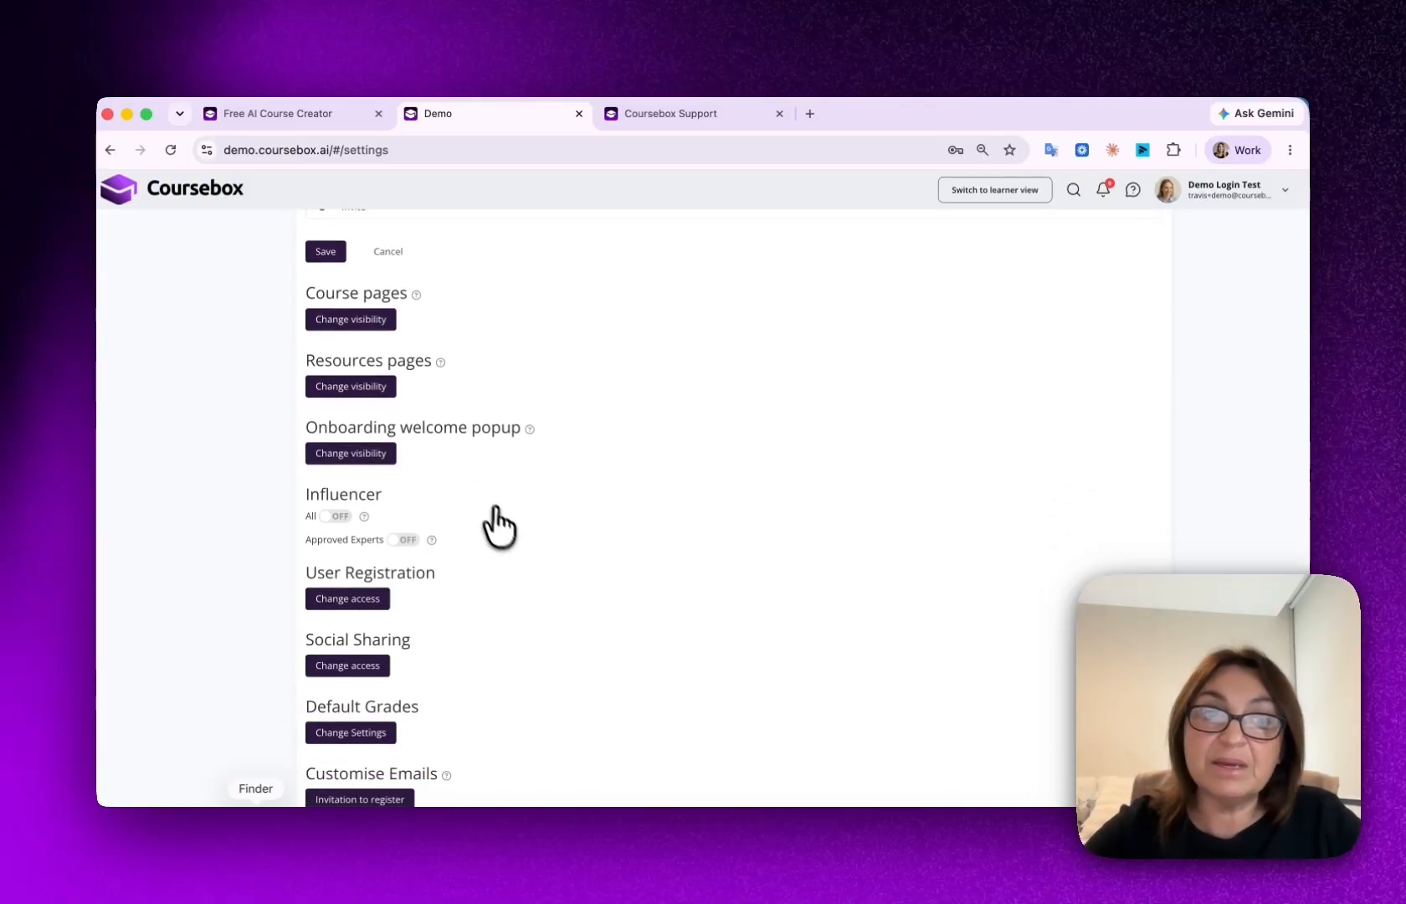
scroll(502, 535, down, 6)
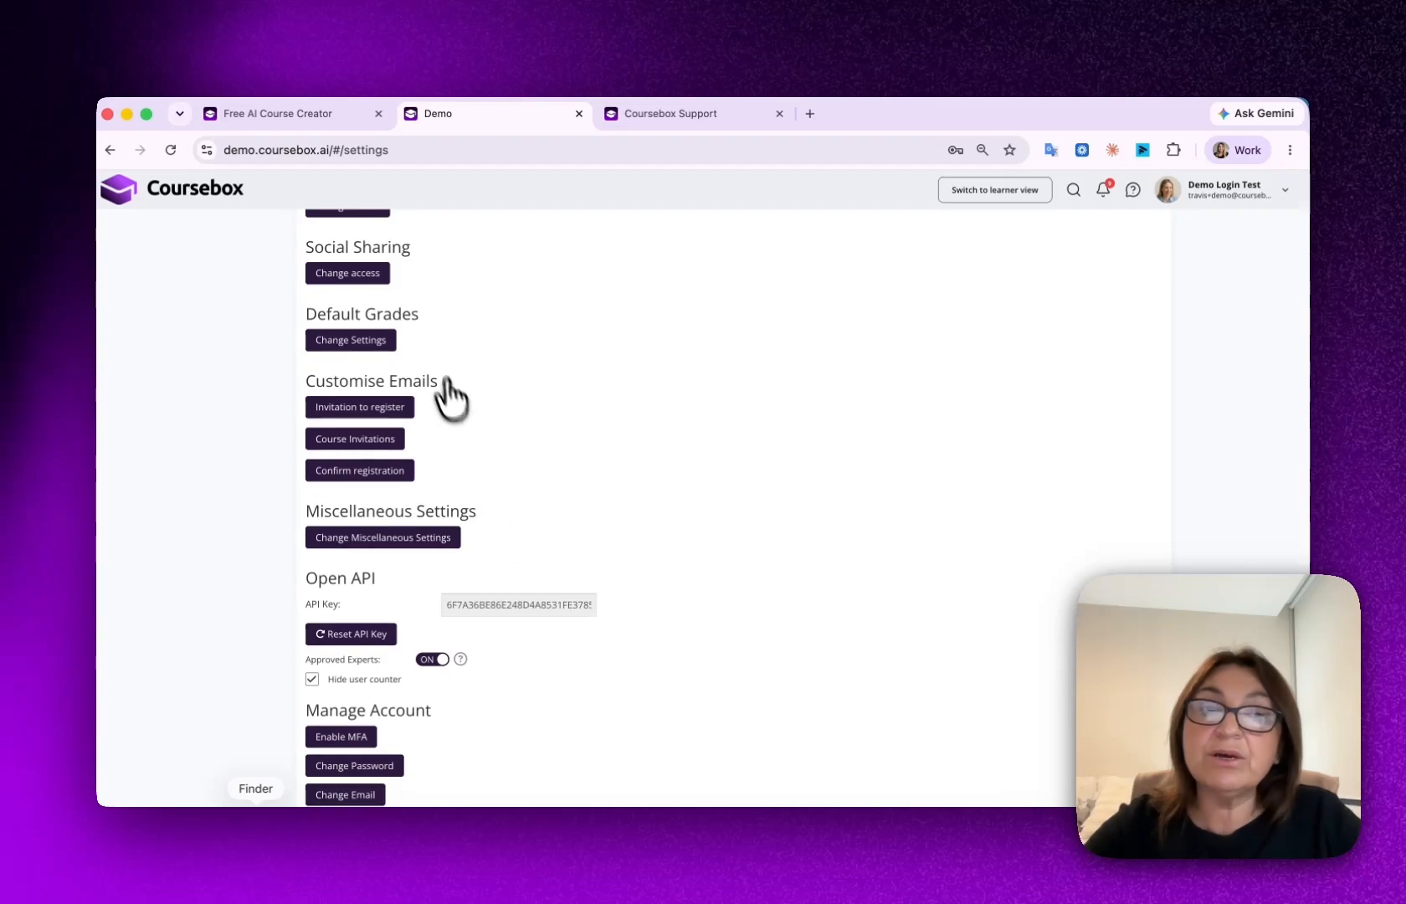
scroll(521, 549, down, 3)
scroll(522, 558, down, 2)
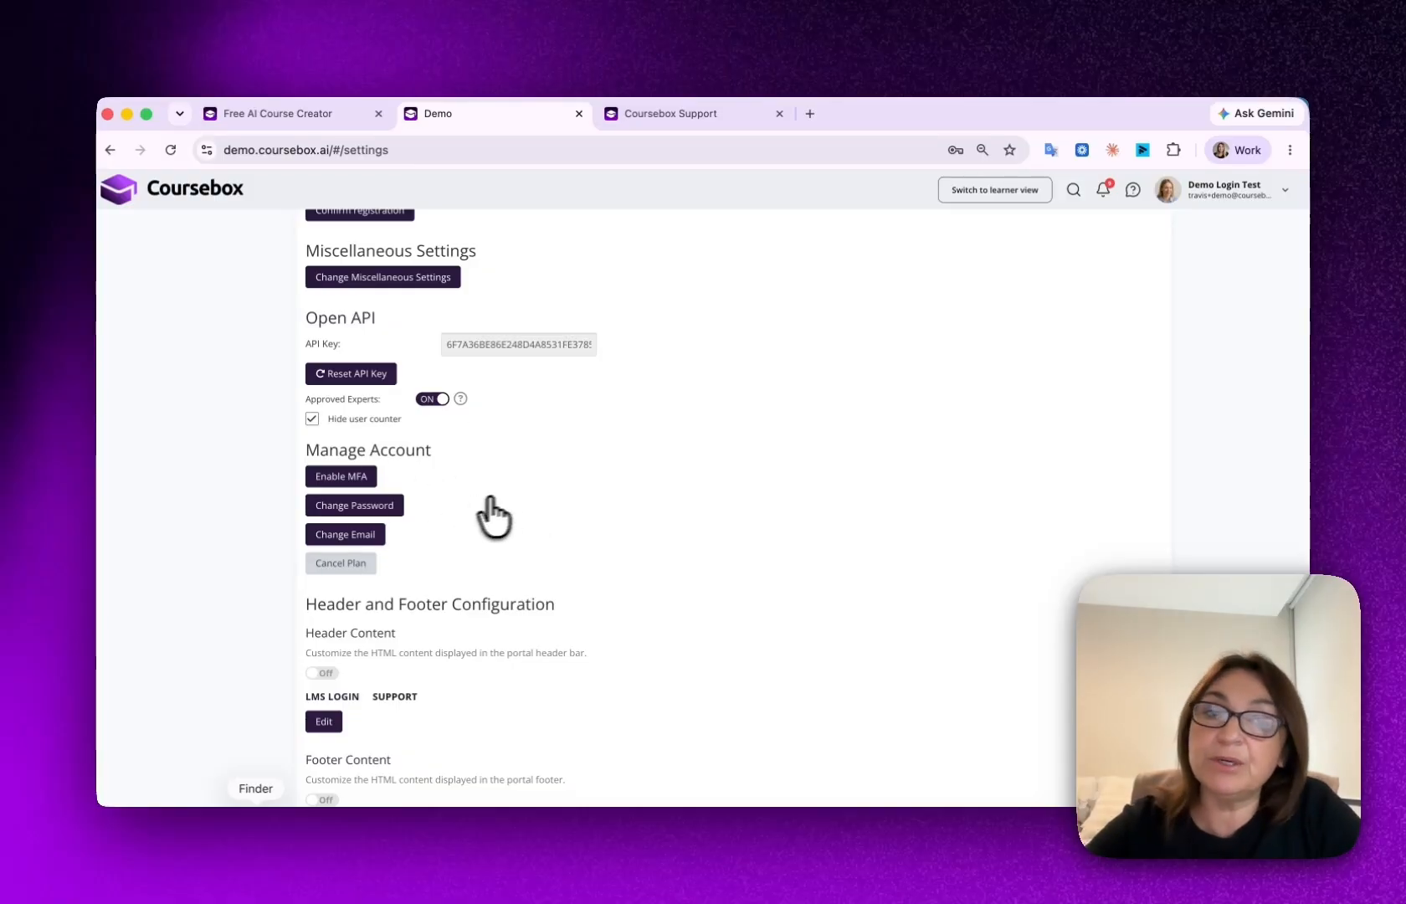
scroll(540, 511, down, 3)
scroll(540, 511, down, 4)
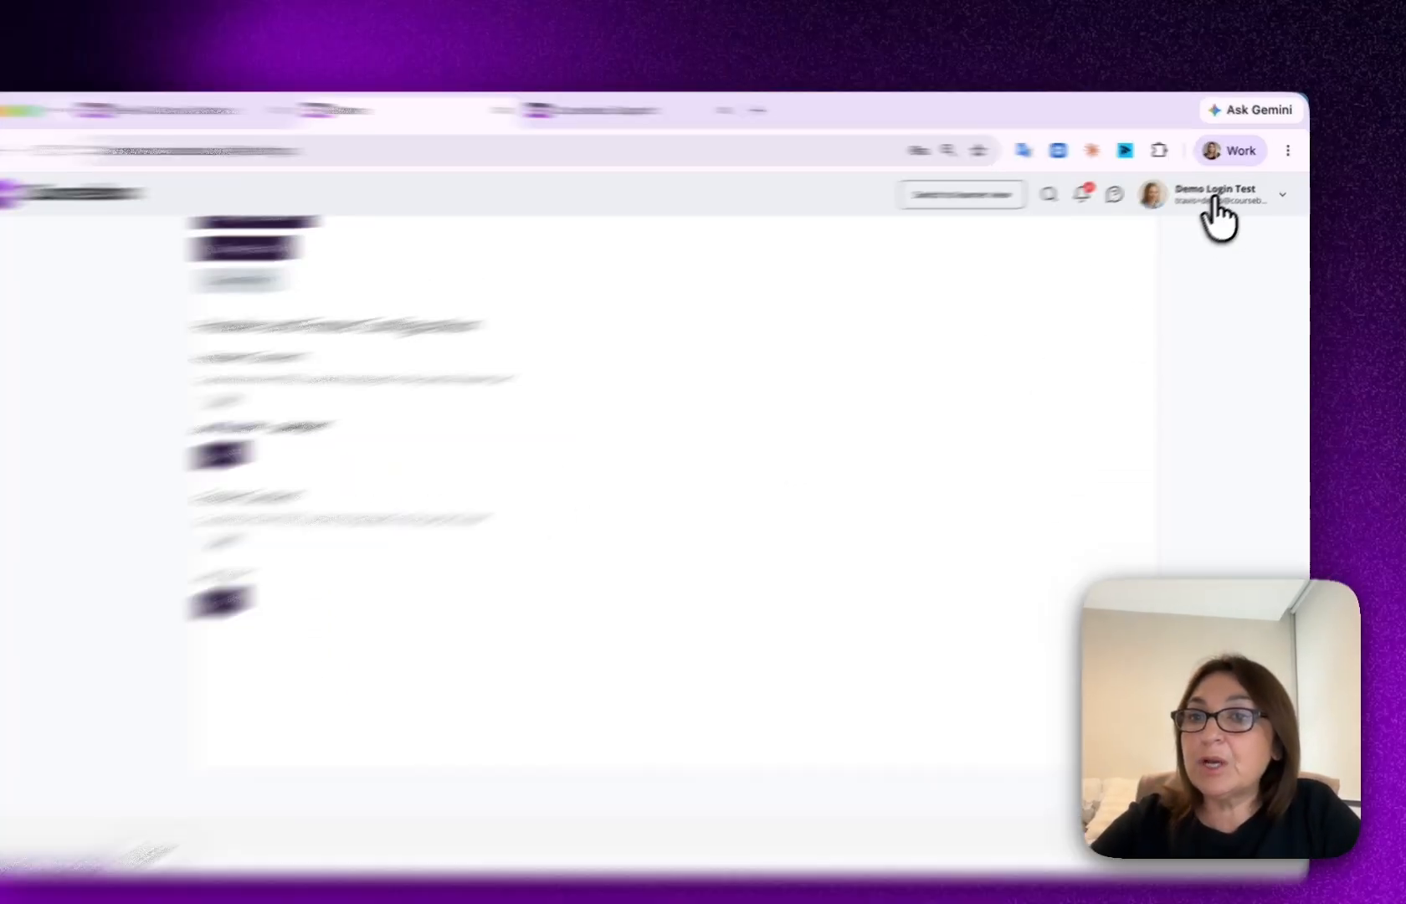
Open the account's Payments page to view its payment gateway and portal licensing options.
click(1215, 201)
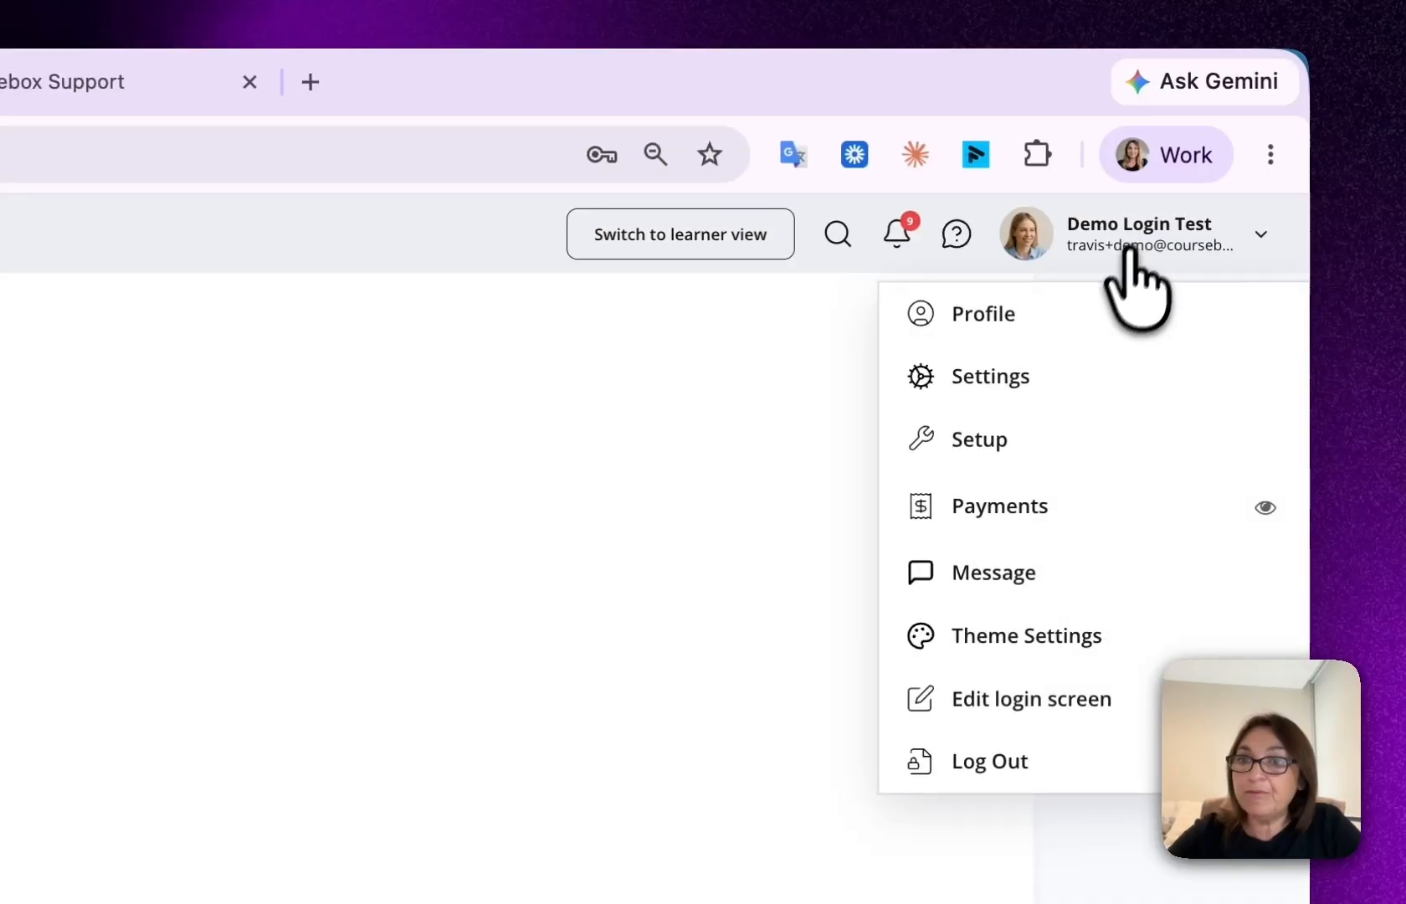
click(1060, 502)
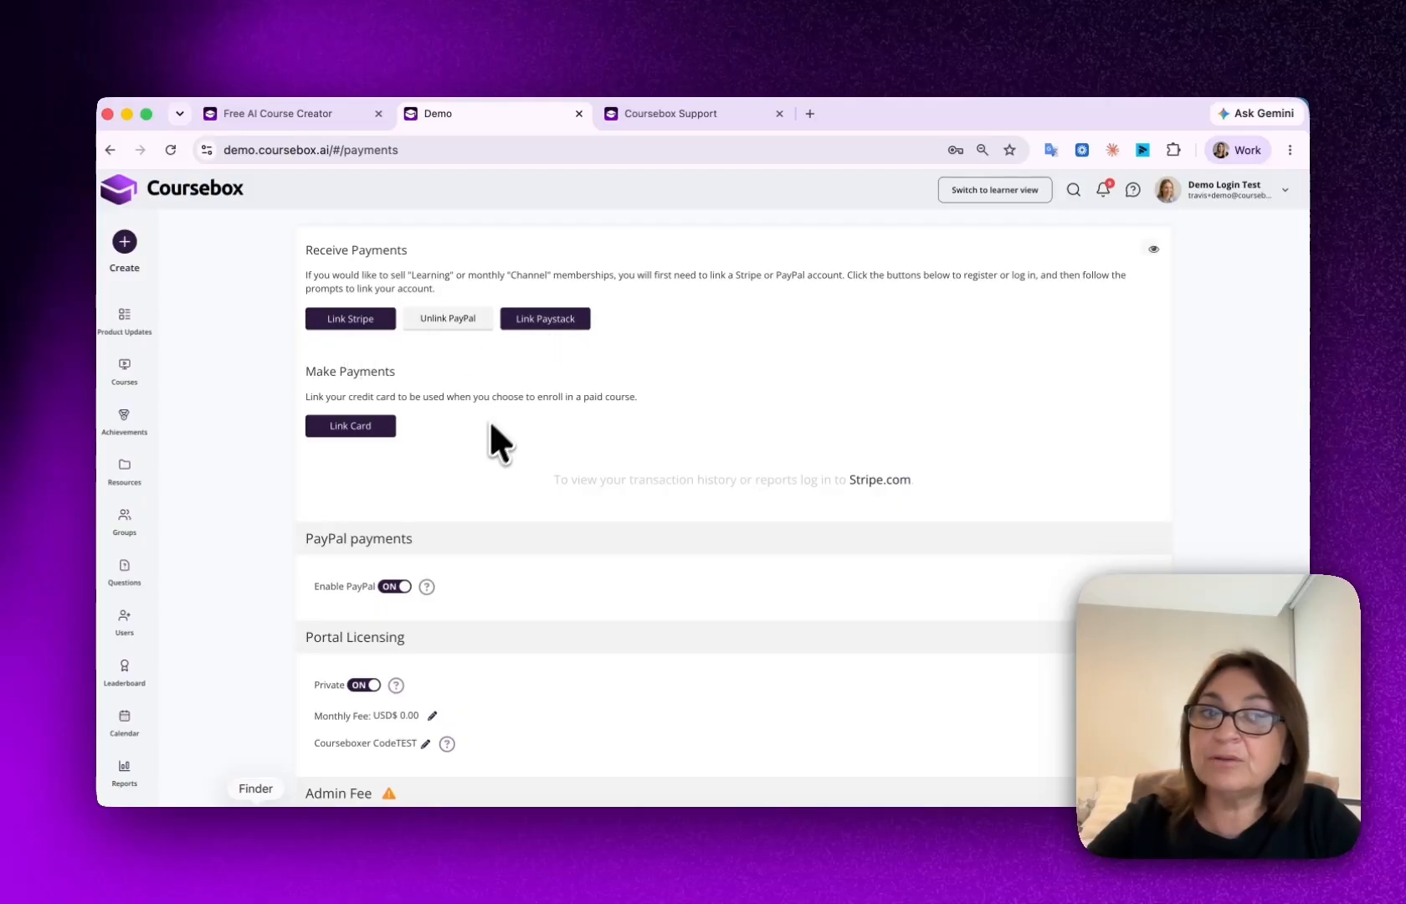
Review the rest of the Payments page, from PayPal payments and Portal Licensing to the Admin Fee section.
scroll(479, 435, down, 3)
scroll(479, 437, down, 7)
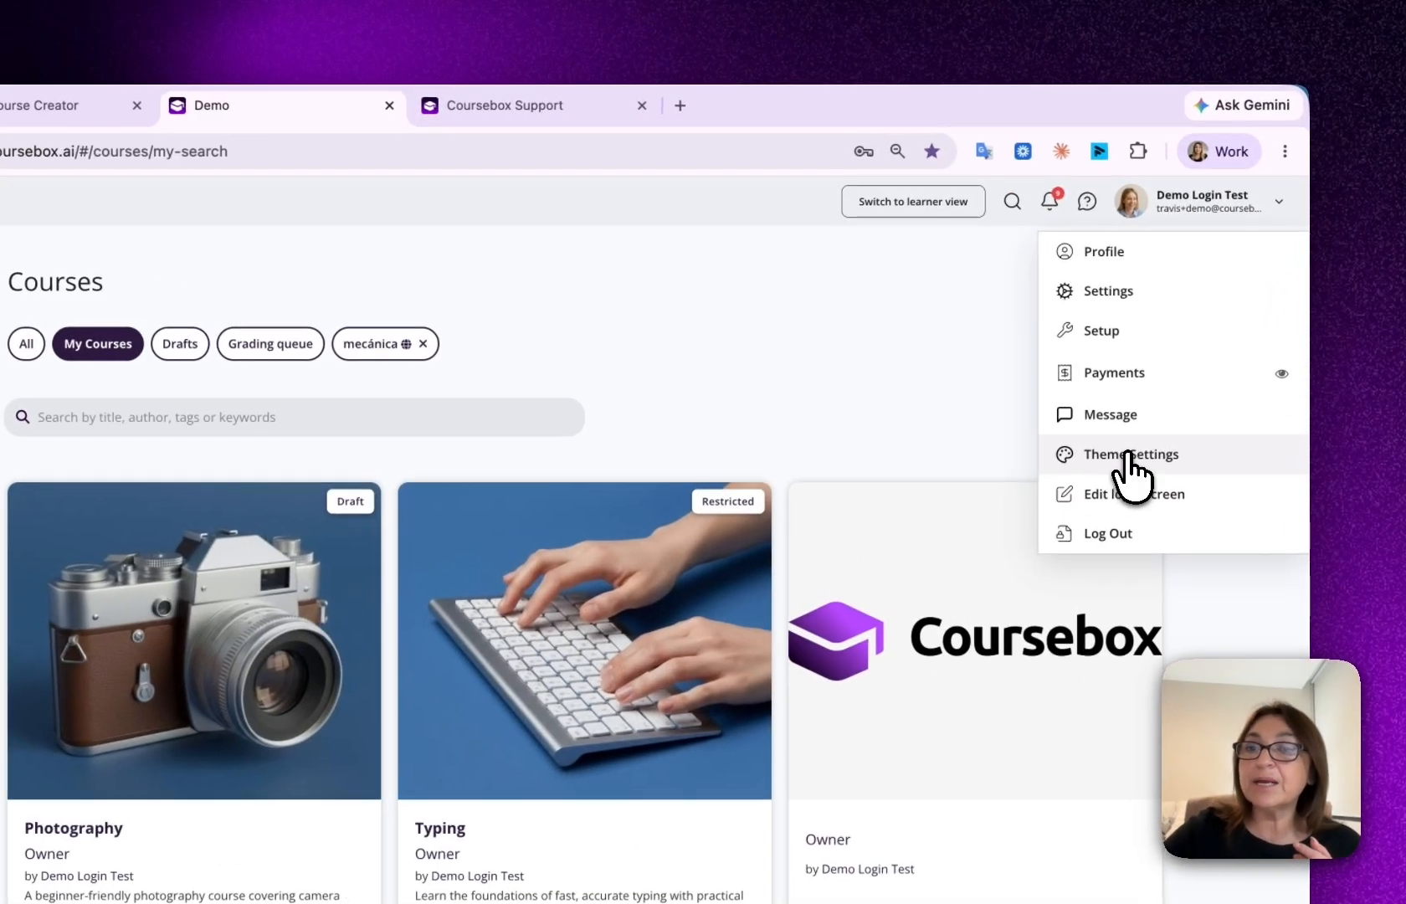
Open the portal's Theme Settings and review the general options for portal name, custom domain, logos, icon and sharing image.
click(1128, 456)
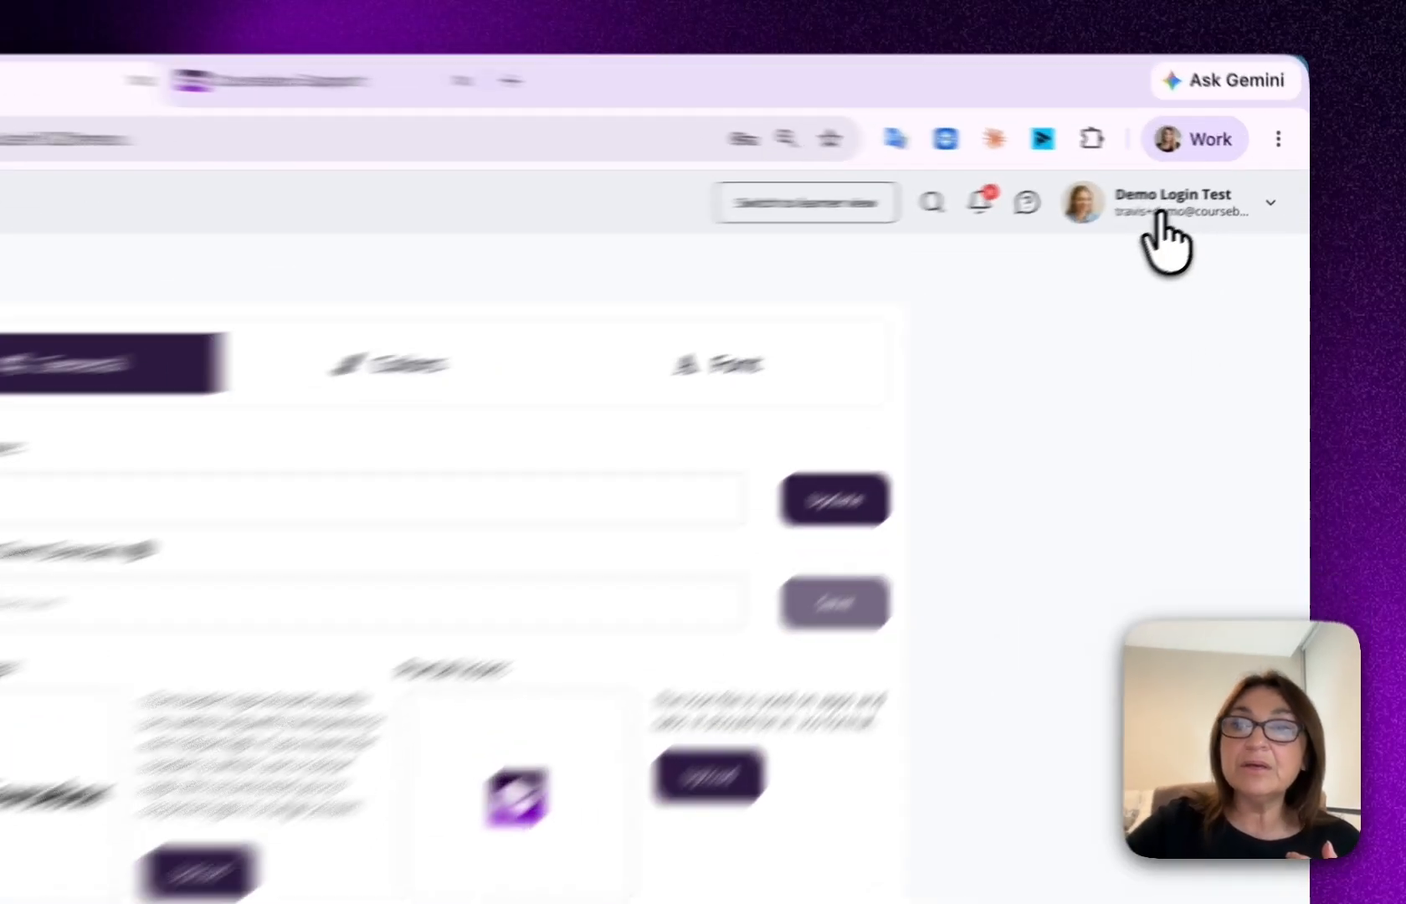
click(1205, 191)
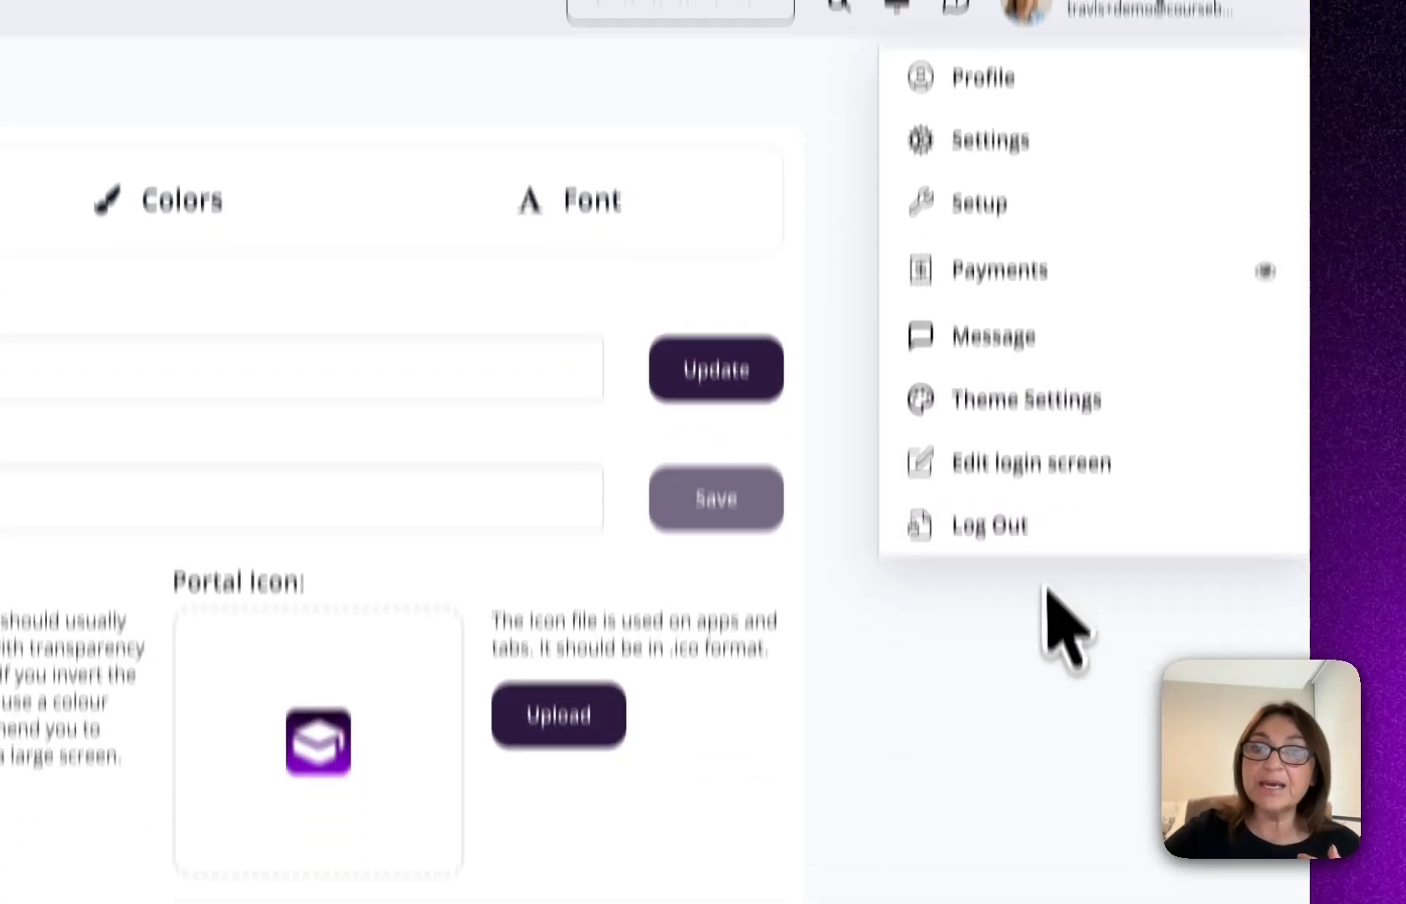
click(1036, 875)
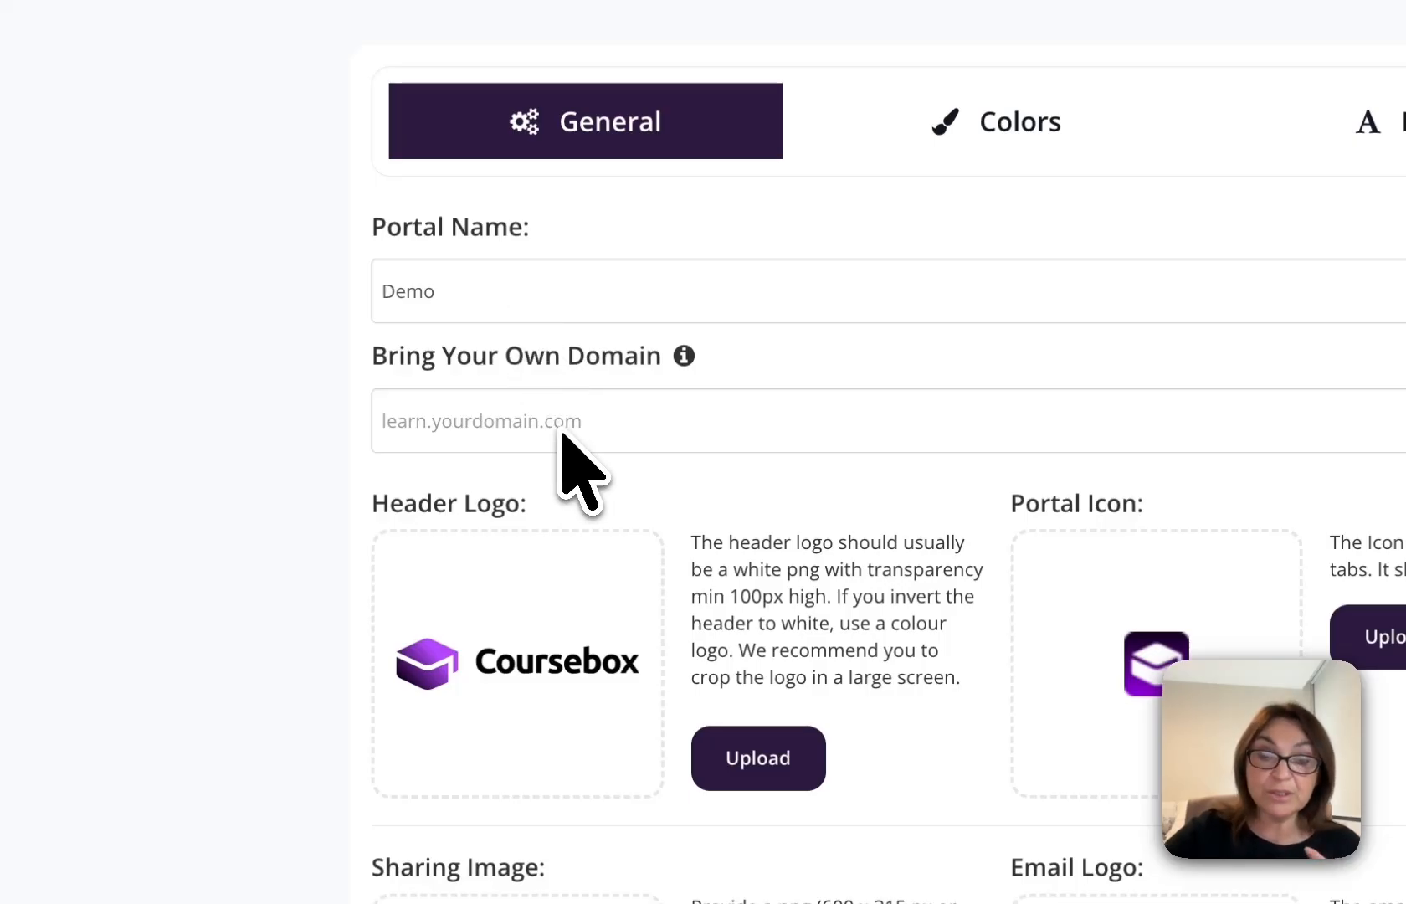
scroll(558, 590, down, 3)
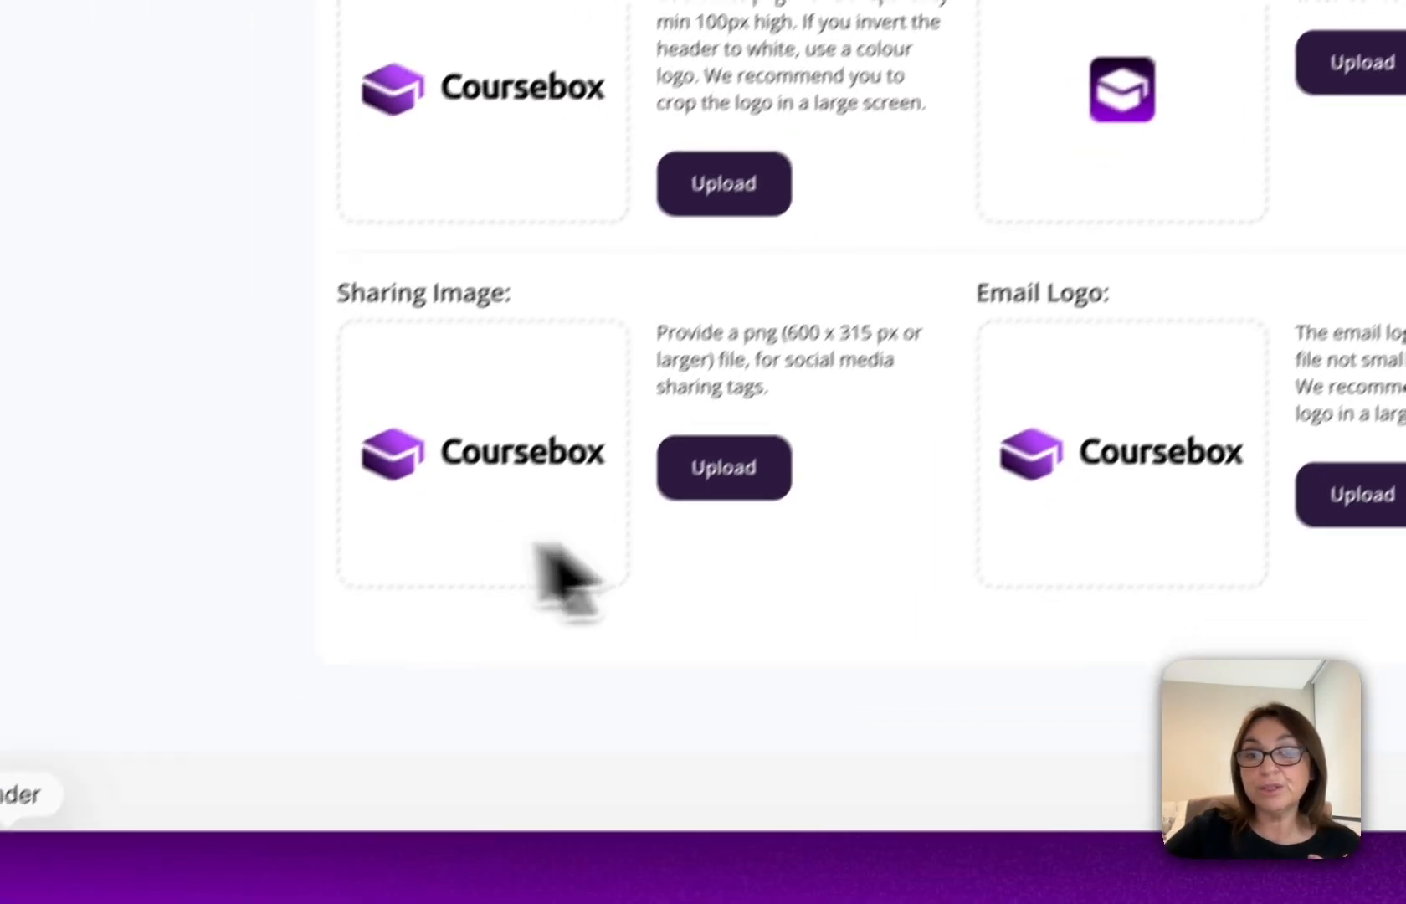
scroll(853, 496, up, 5)
Review the theme's Portal Colors and Course Colors palettes, and display the font family and course font size settings.
click(740, 250)
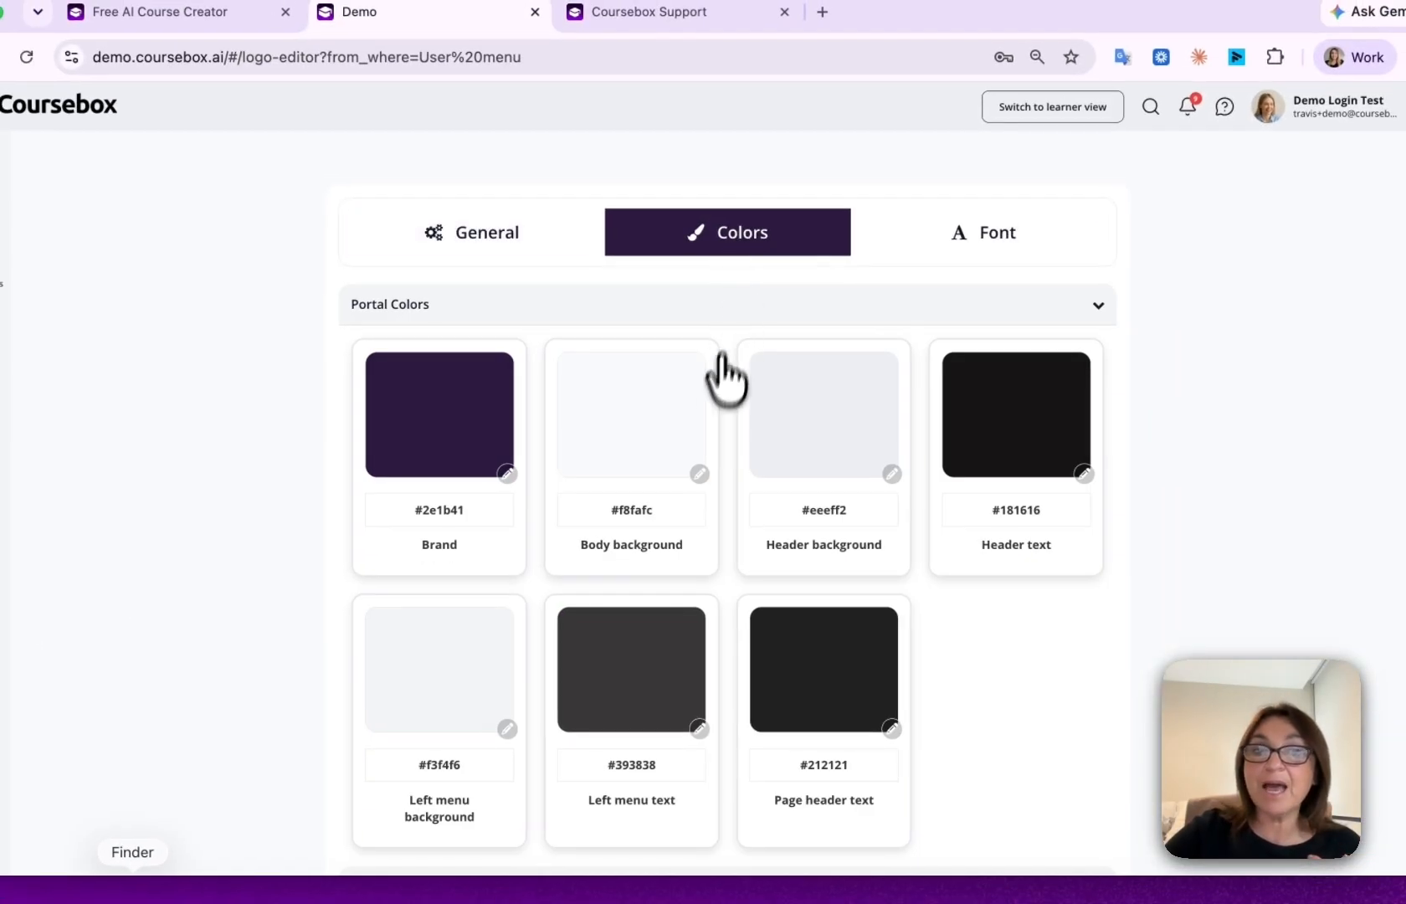
scroll(812, 544, down, 2)
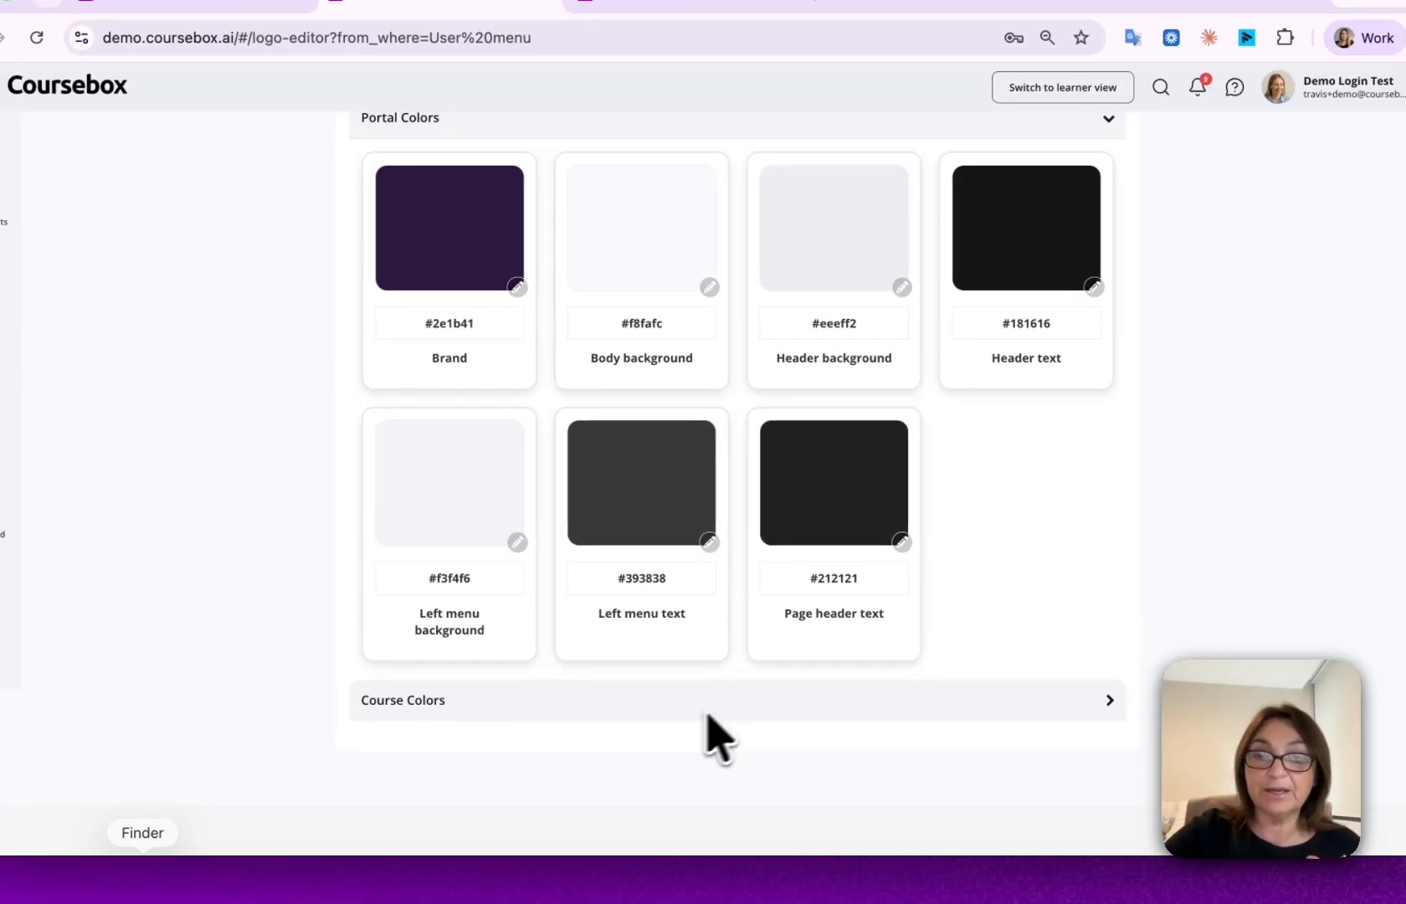
click(497, 705)
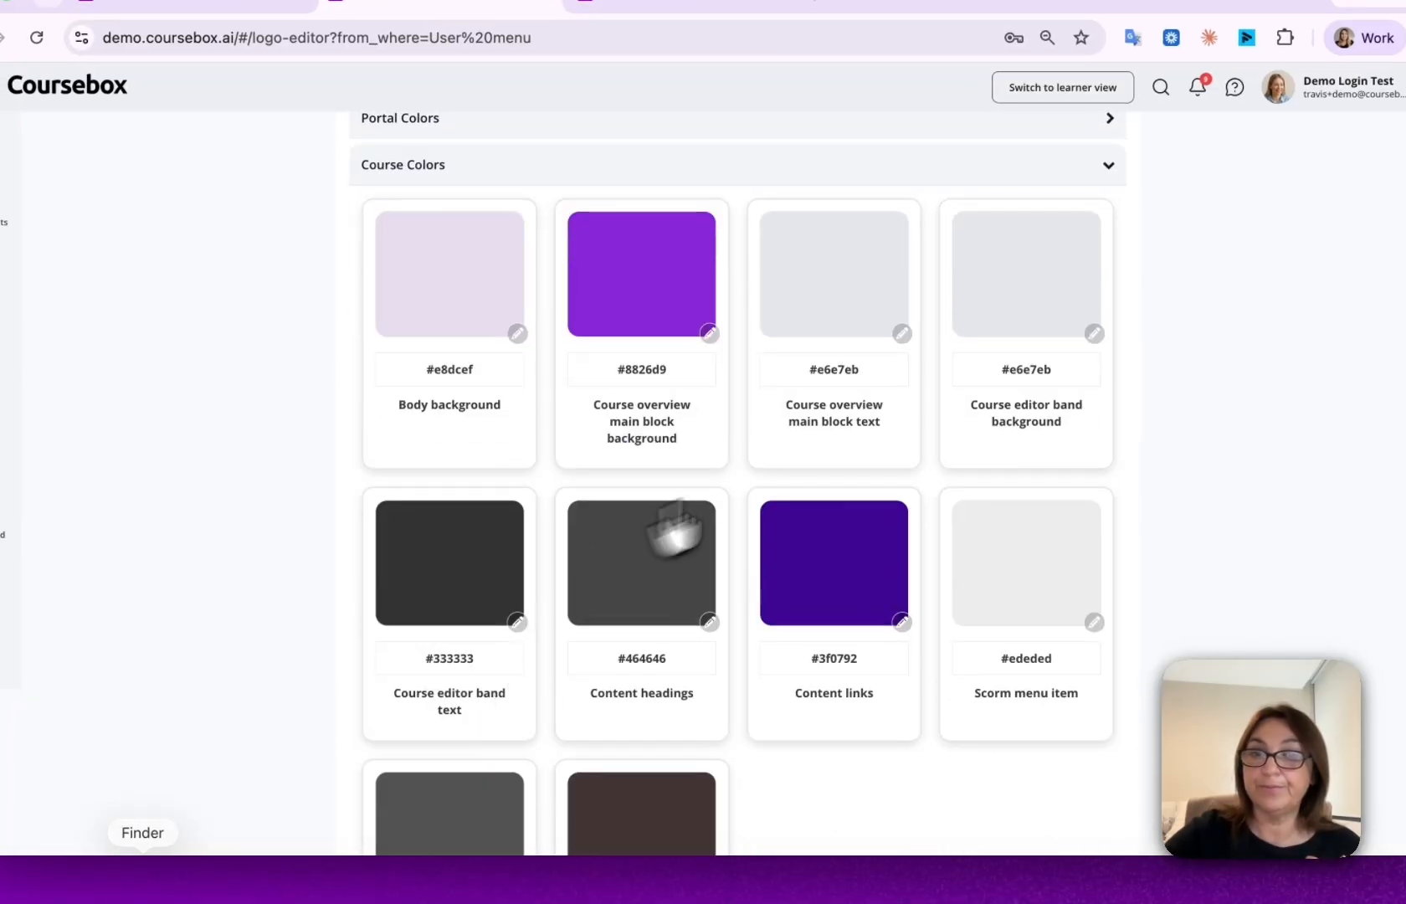
scroll(791, 511, up, 3)
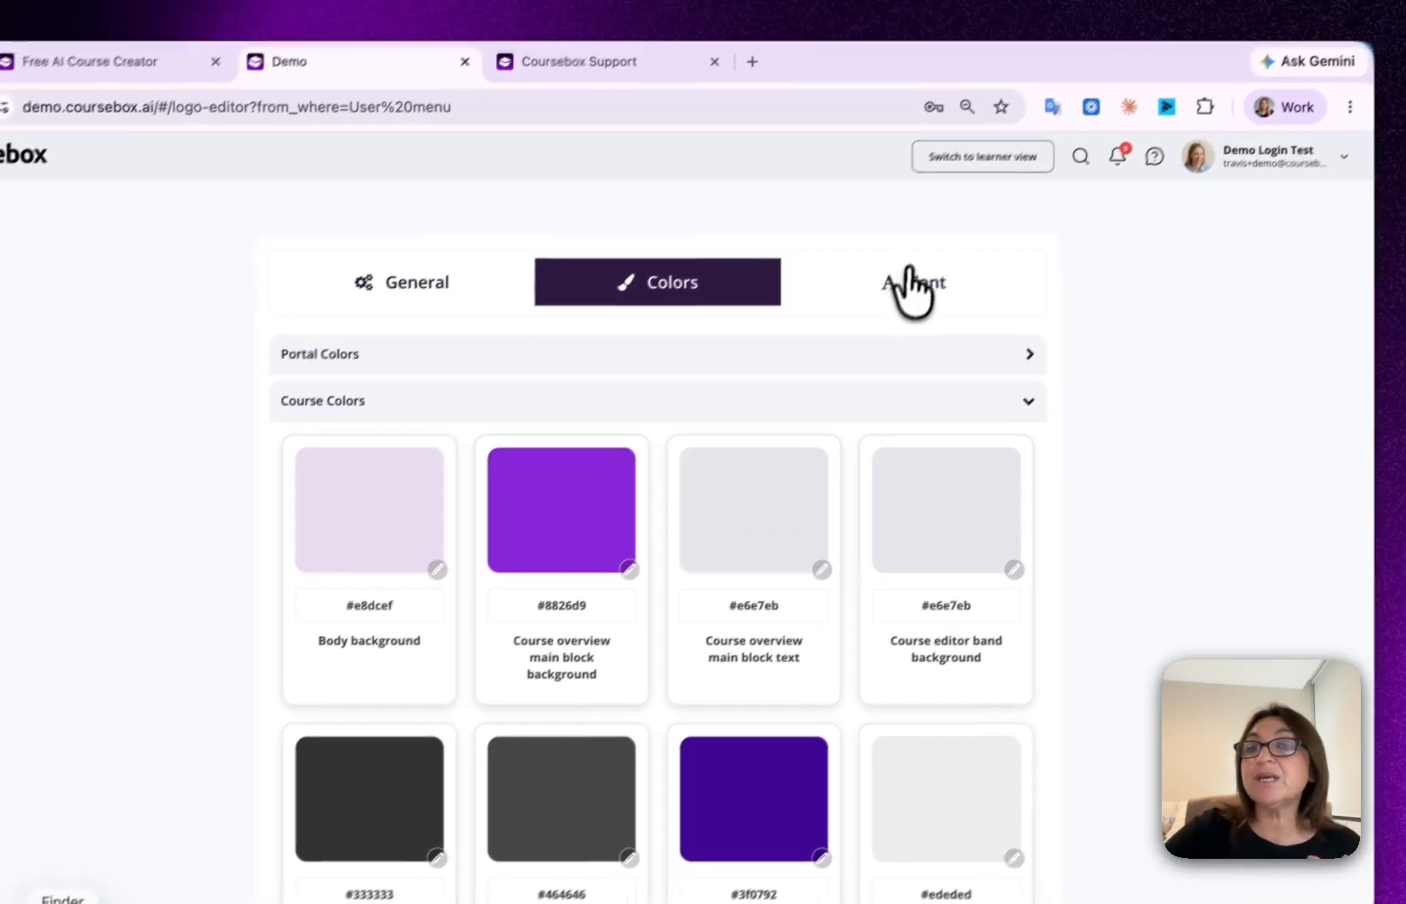
click(913, 289)
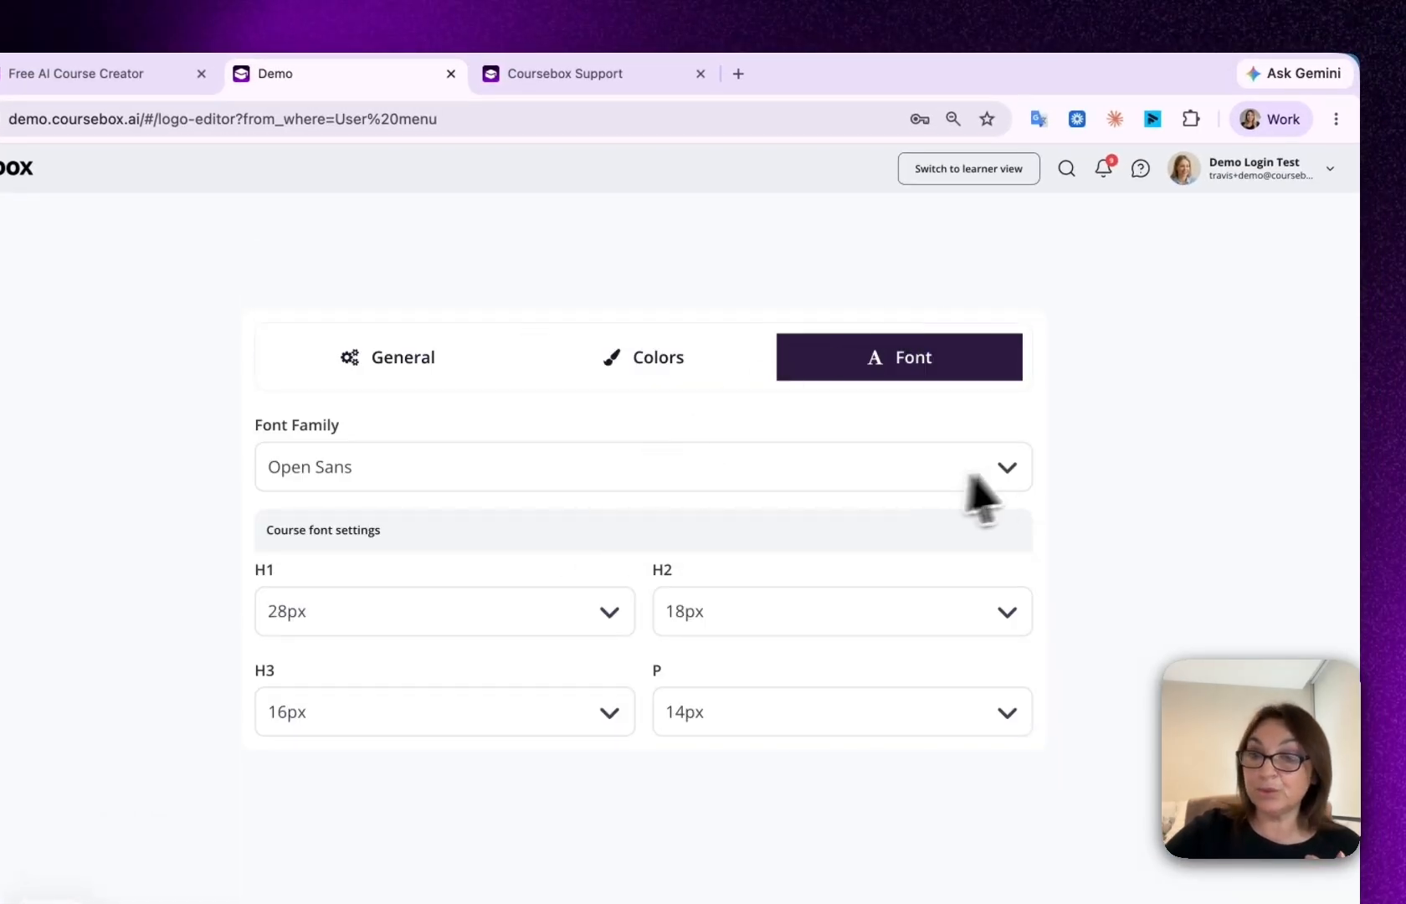